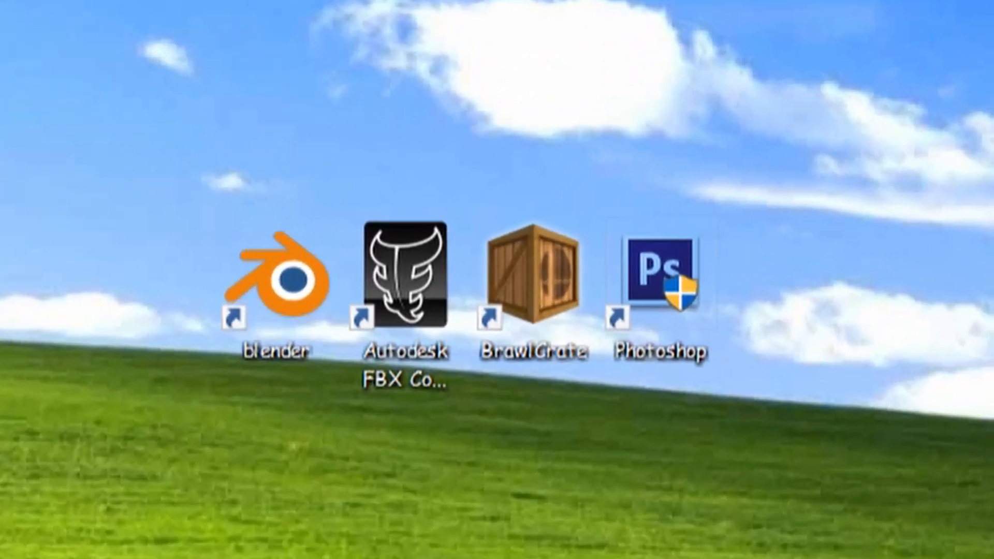
click(276, 279)
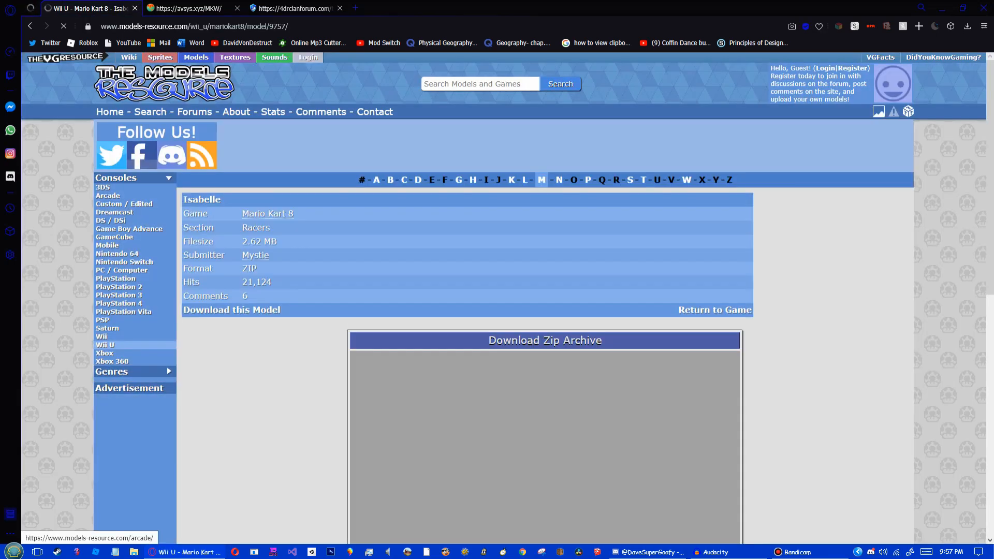
Step: Look over the Isabelle model page and open the site's advanced search page
scroll(167, 366, down, 3)
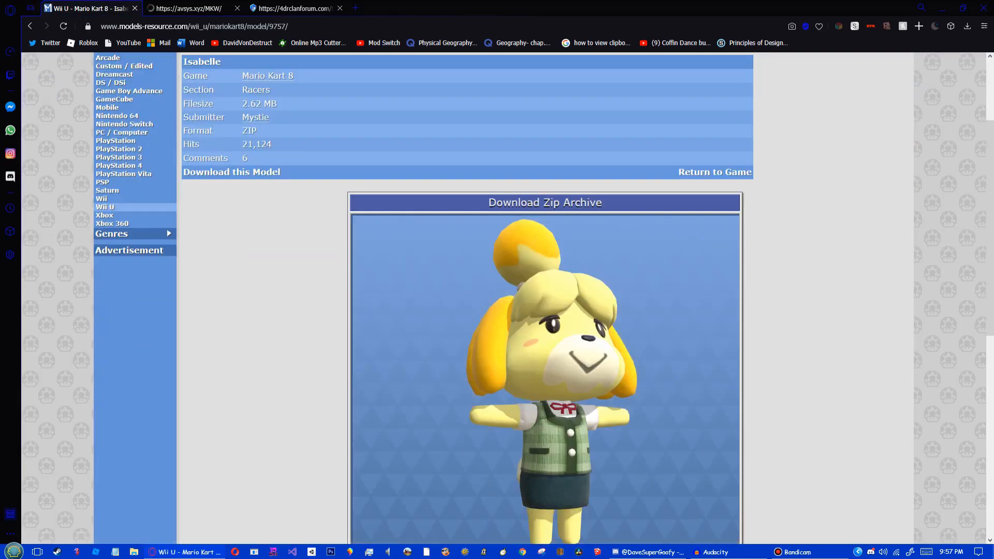
scroll(545, 311, down, 1)
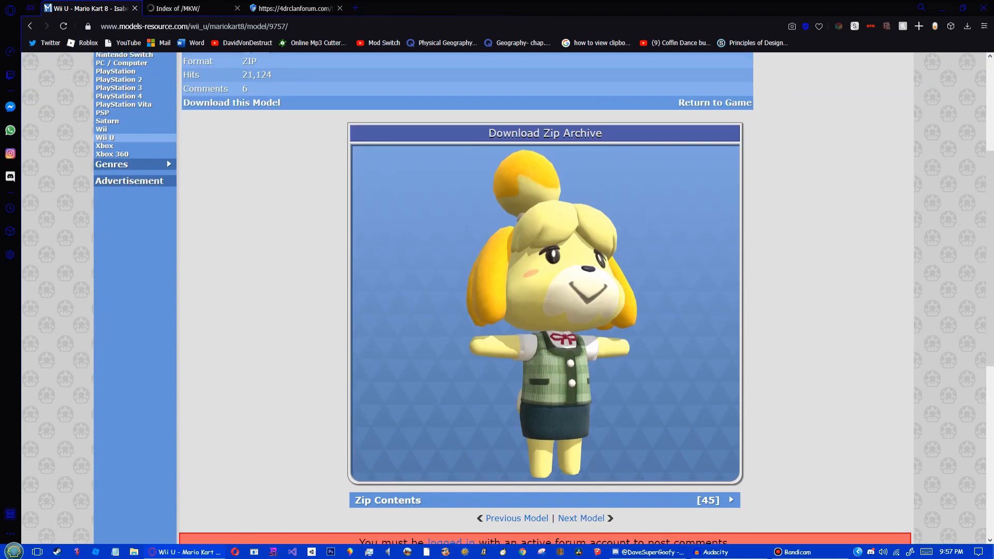
scroll(167, 367, up, 4)
click(479, 83)
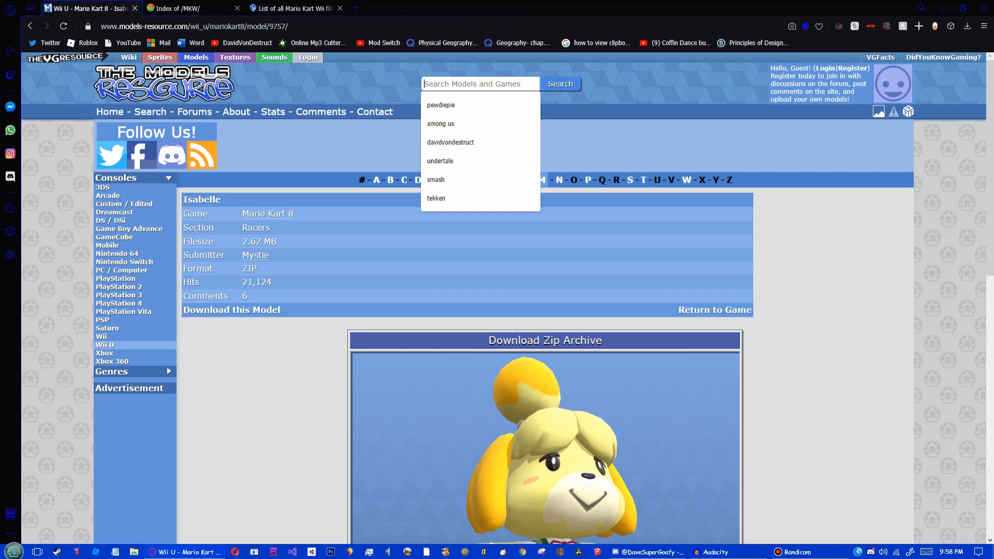
key(Return)
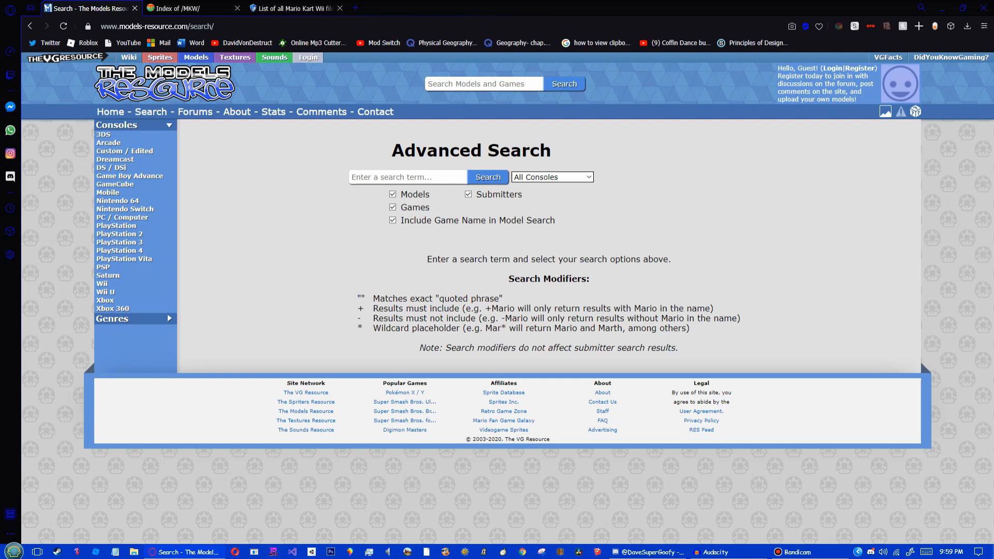
Step: Search the model library for "luigi" across all consoles and browse the model results
click(352, 177)
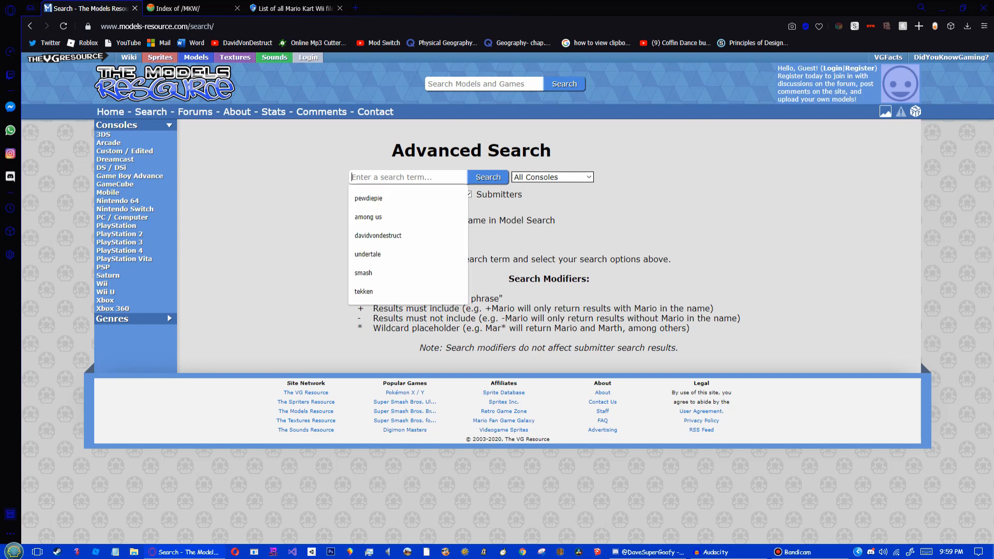
text(lugi)
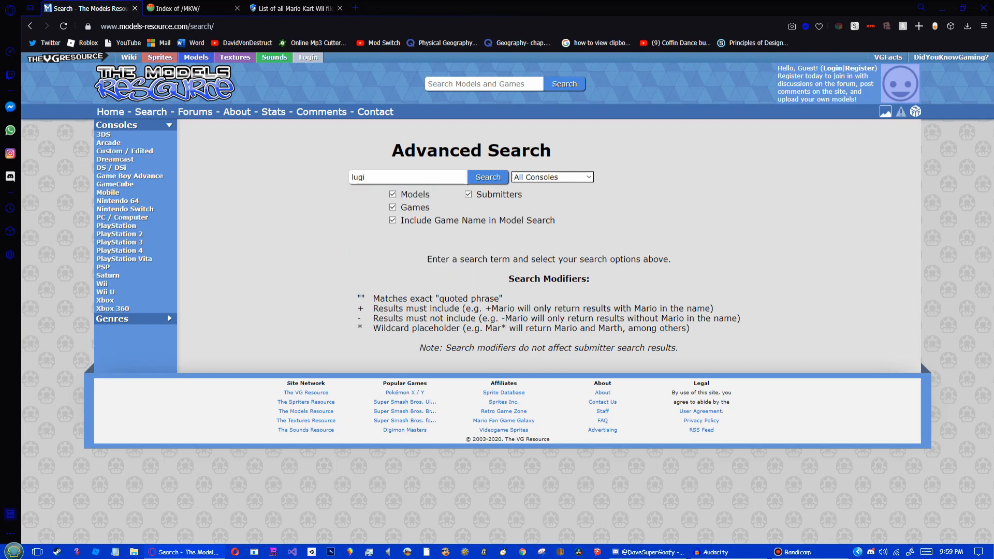
key(BackSpace)
key(BackSpace)
text(igi)
key(Return)
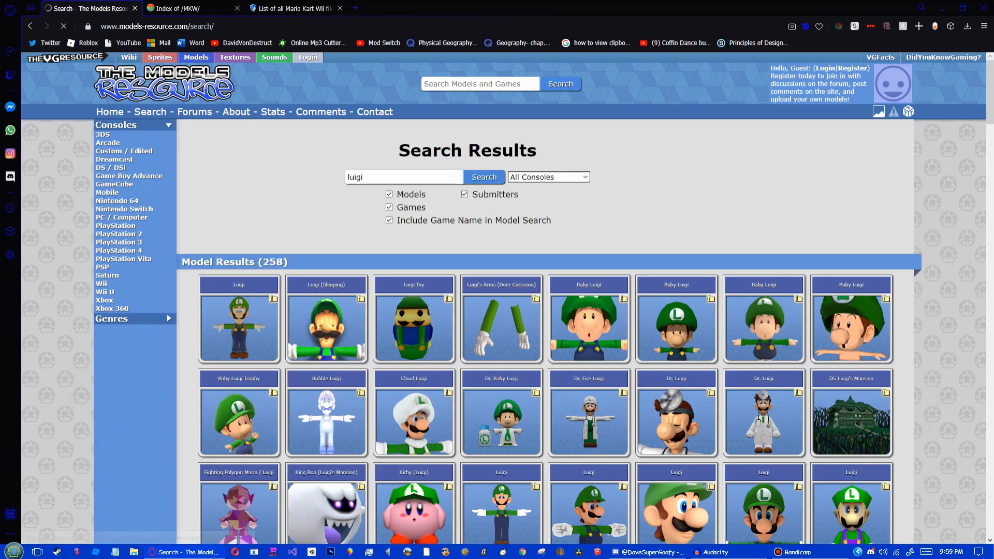
scroll(497, 310, down, 2)
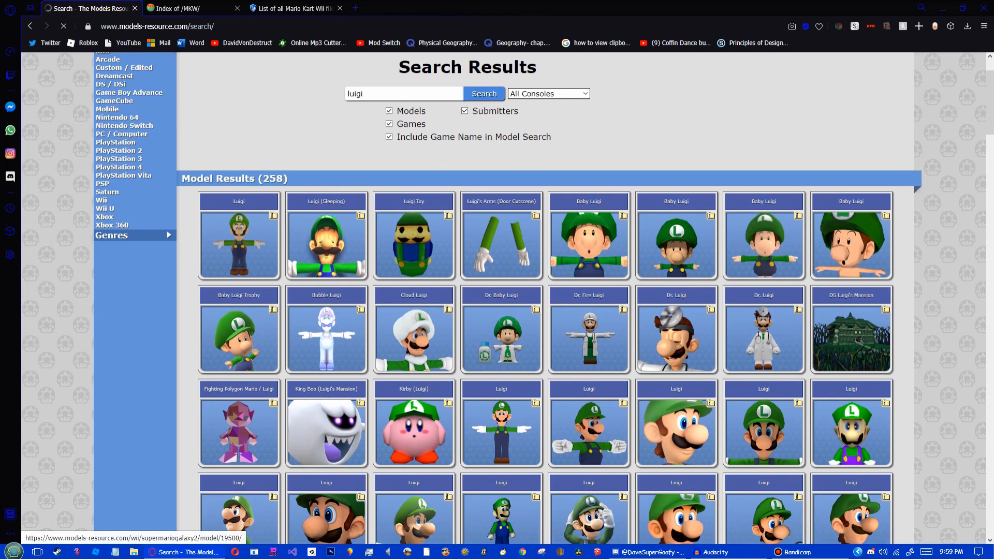
scroll(497, 311, down, 4)
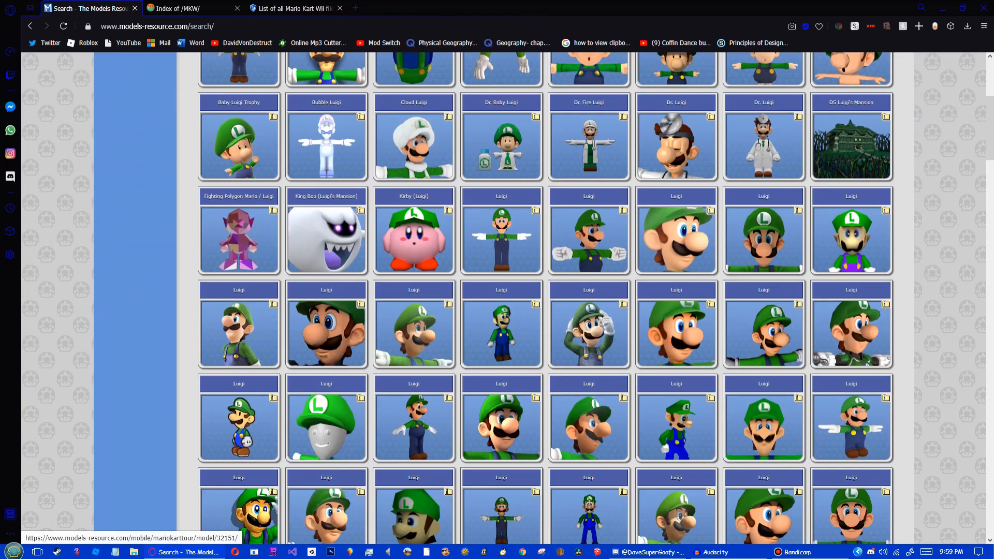
scroll(497, 310, down, 4)
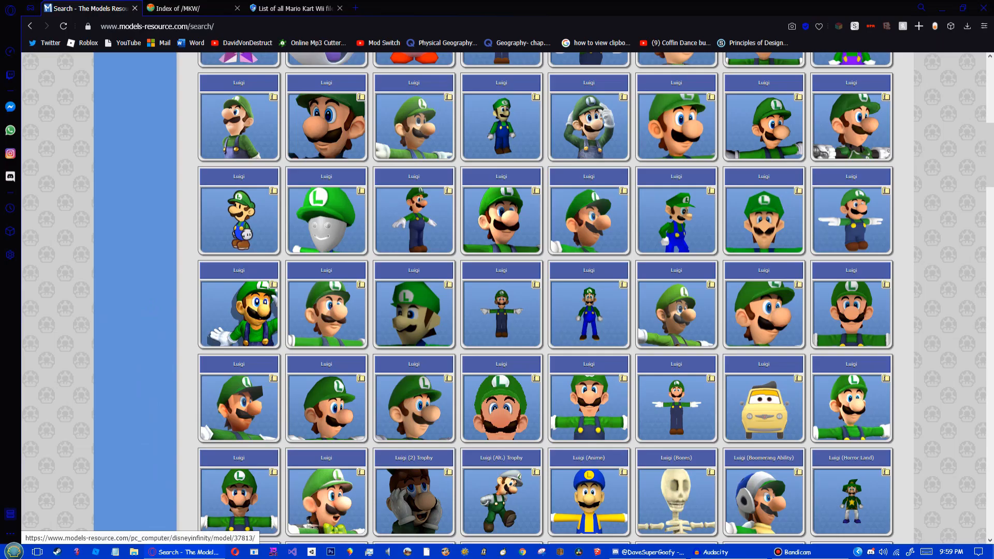
scroll(497, 311, down, 3)
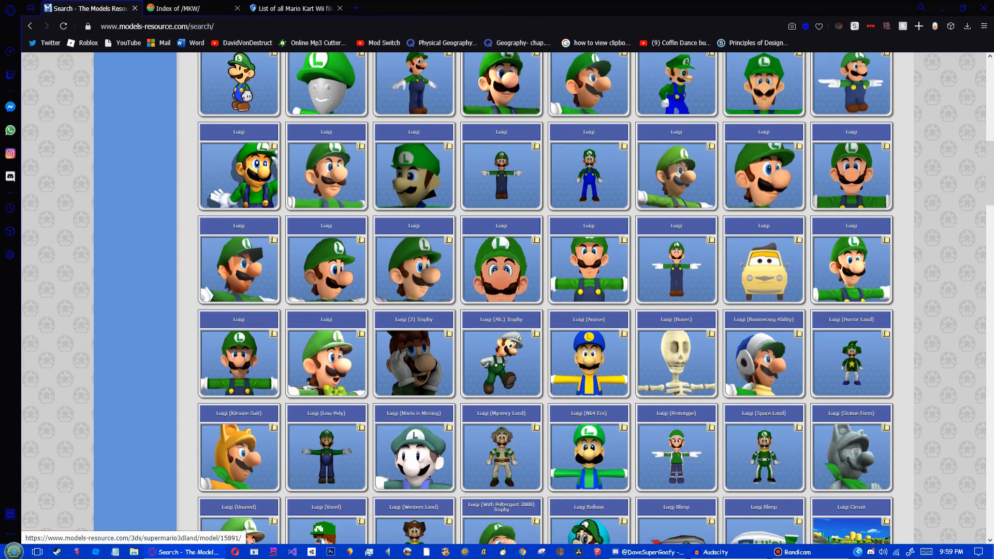
scroll(497, 310, up, 12)
Step: Search the model library for "skeleton" and open the Skeleton model page from Zombie Panic in Wonderland
click(363, 177)
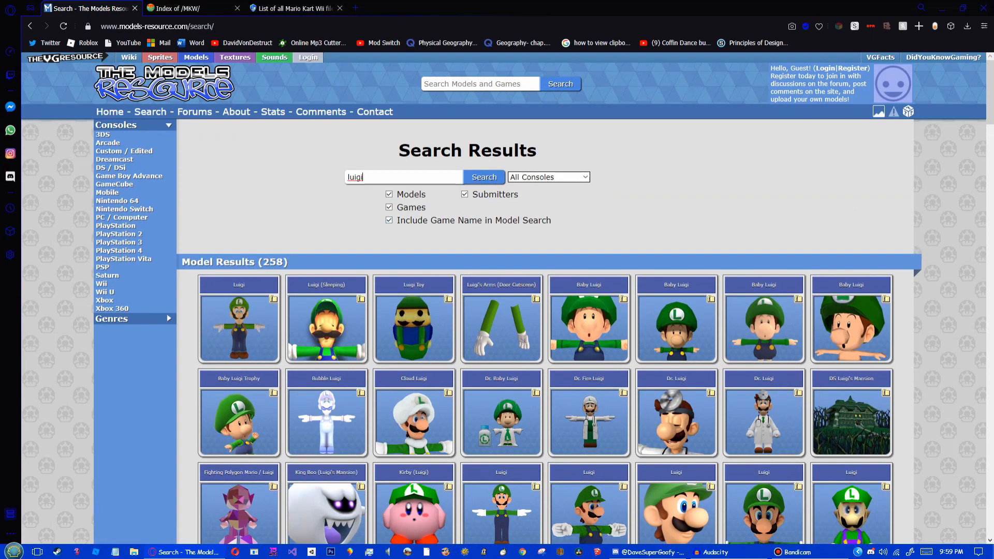
key(ctrl+a)
text(skeleton)
key(Return)
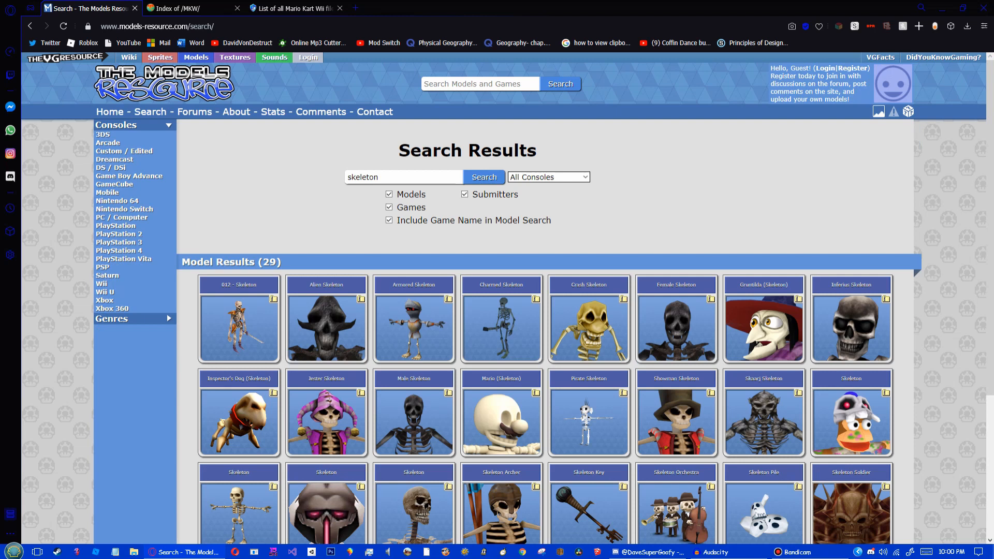
scroll(507, 298, down, 1)
scroll(508, 298, down, 1)
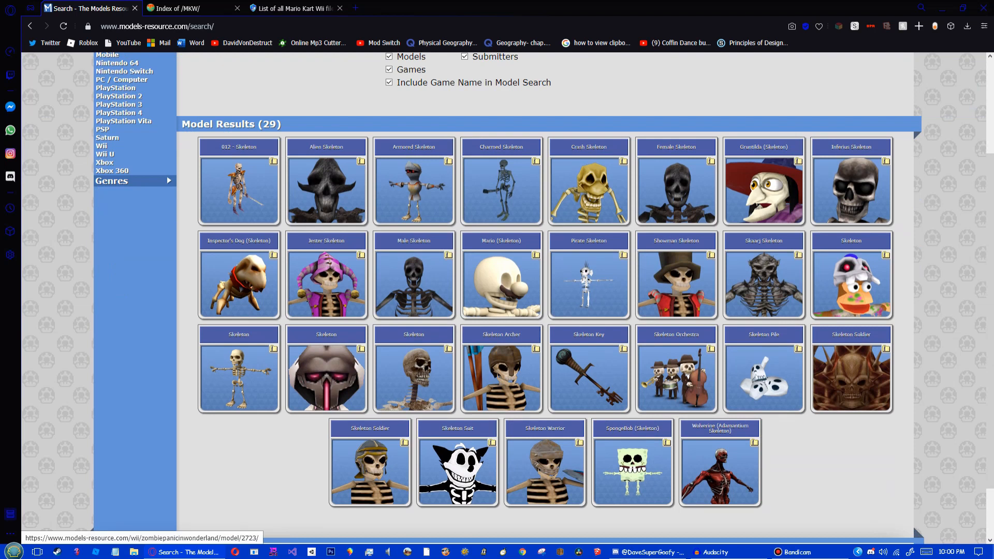
click(238, 372)
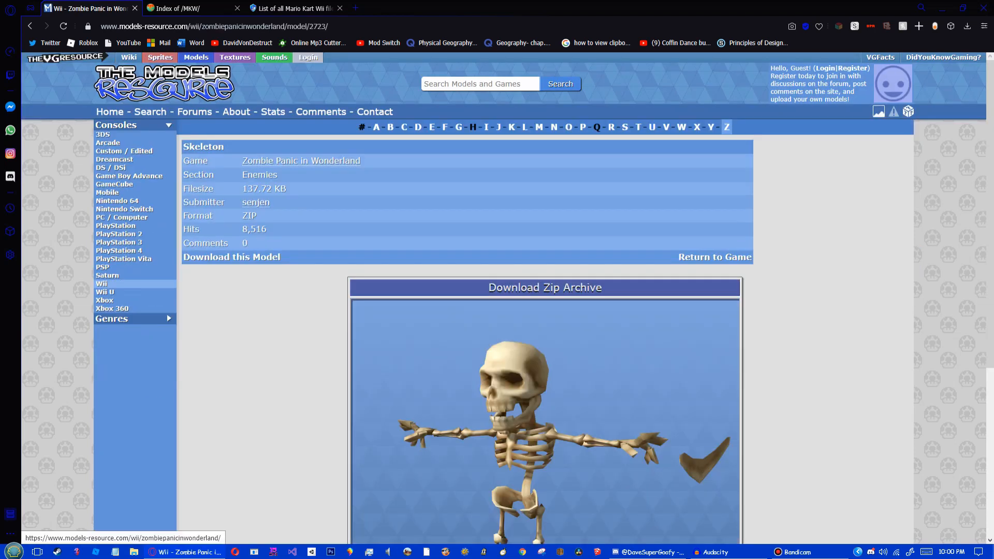
scroll(167, 314, down, 1)
scroll(167, 313, down, 1)
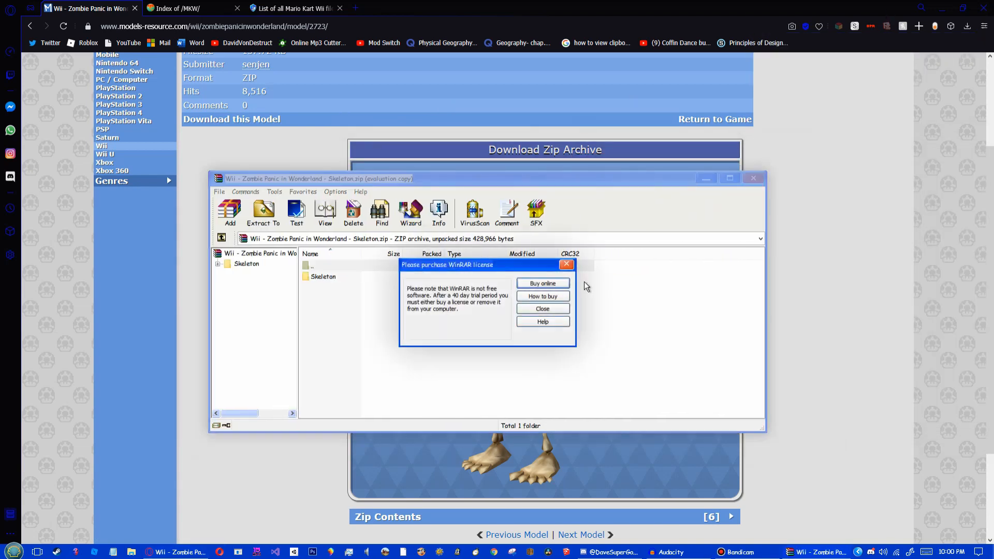
Step: Extract the Skeleton folder from the downloaded zip archive onto the desktop and close the archive
click(567, 264)
drag(923, 175, 481, 194)
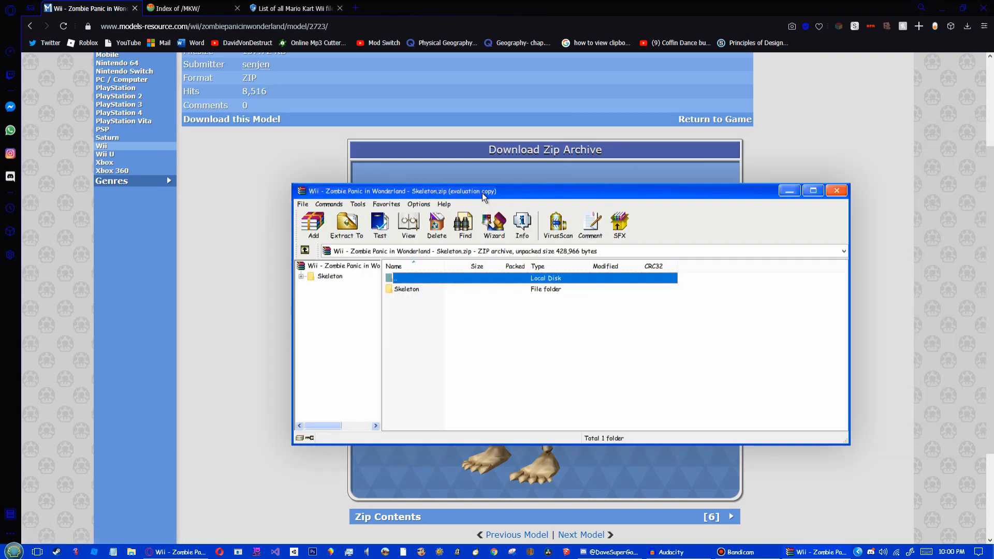
click(942, 8)
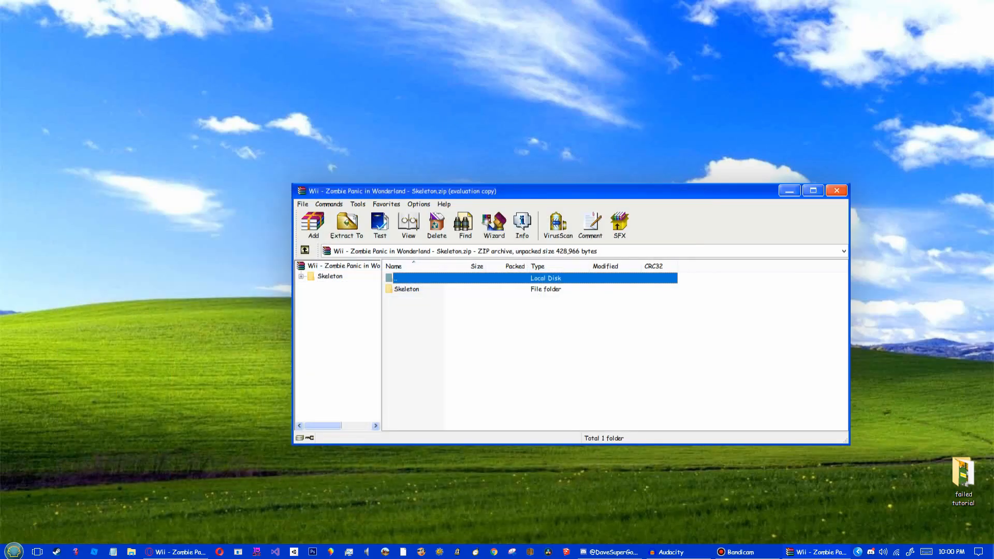
drag(549, 196, 494, 19)
click(354, 113)
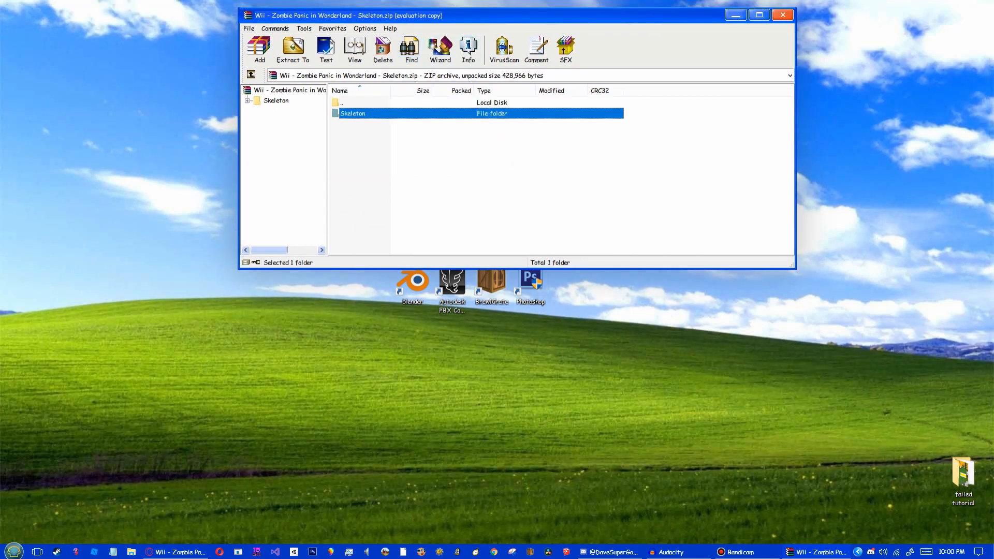
drag(353, 113, 451, 346)
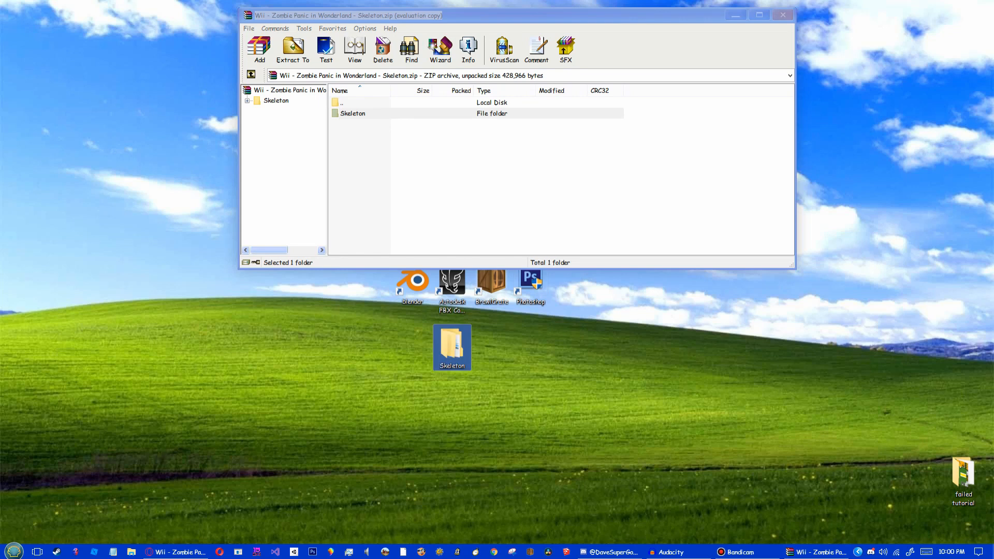
click(781, 15)
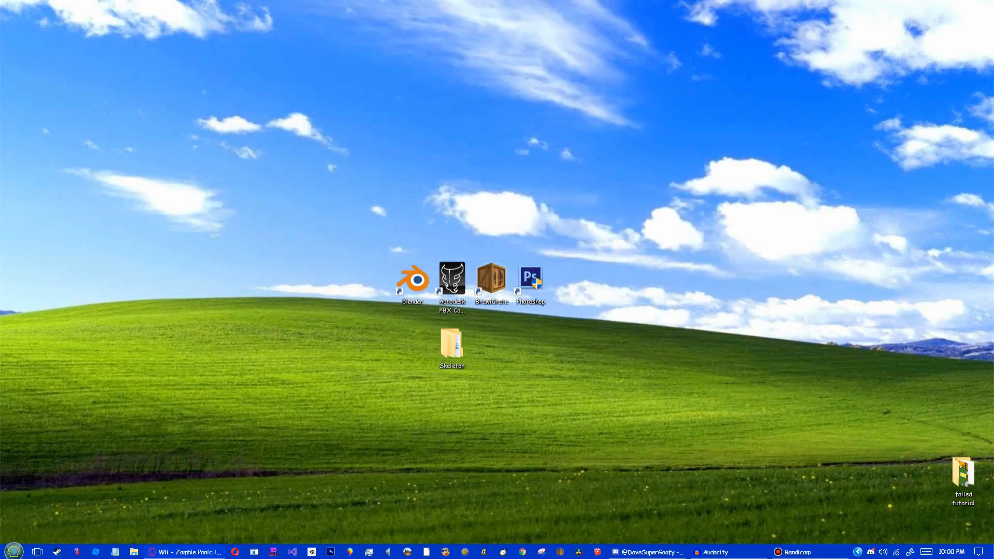
click(452, 347)
click(412, 283)
click(451, 287)
click(452, 283)
click(452, 282)
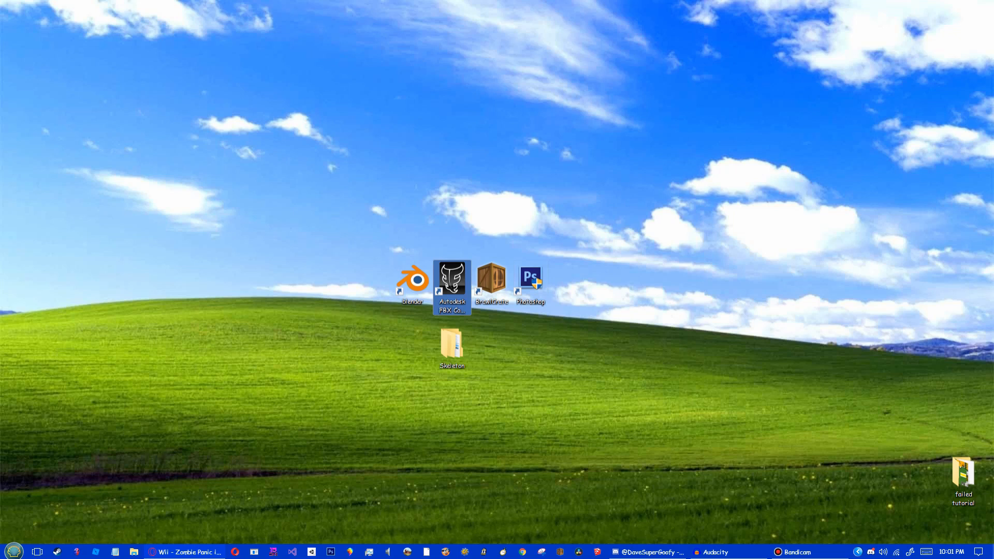
Step: Launch FBX Converter and open the inner Skeleton folder from the desktop, keeping both windows accessible side by side
double_click(452, 282)
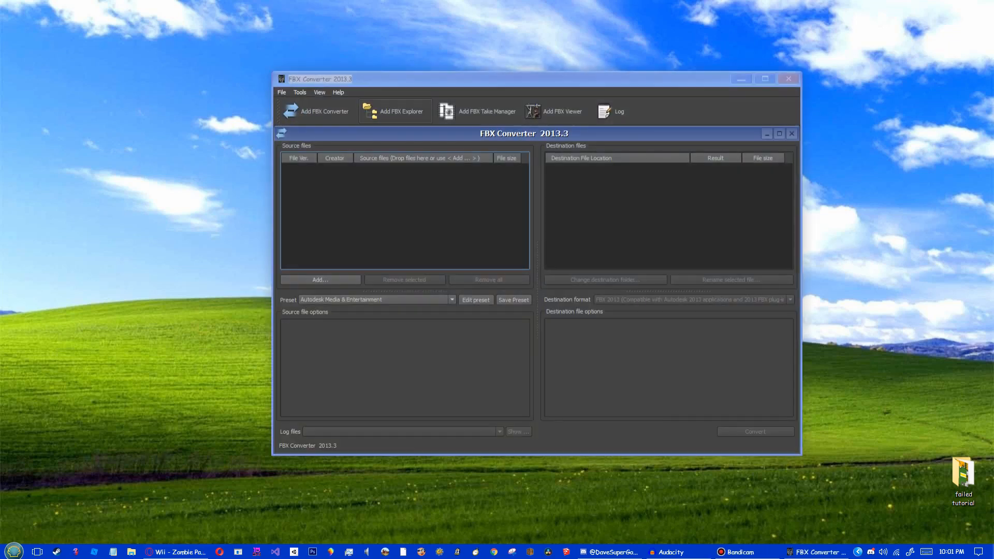
drag(433, 89, 675, 136)
double_click(452, 344)
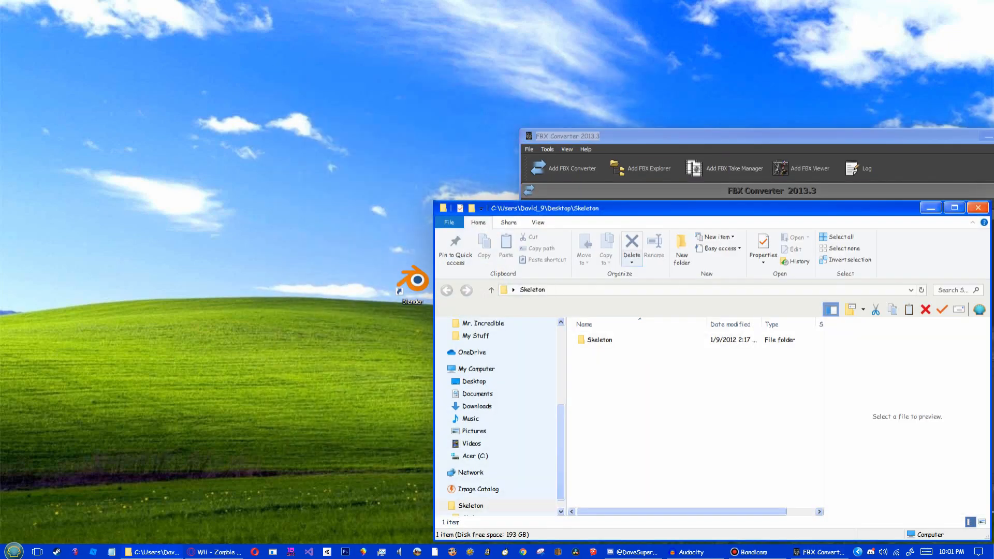
drag(634, 208, 243, 182)
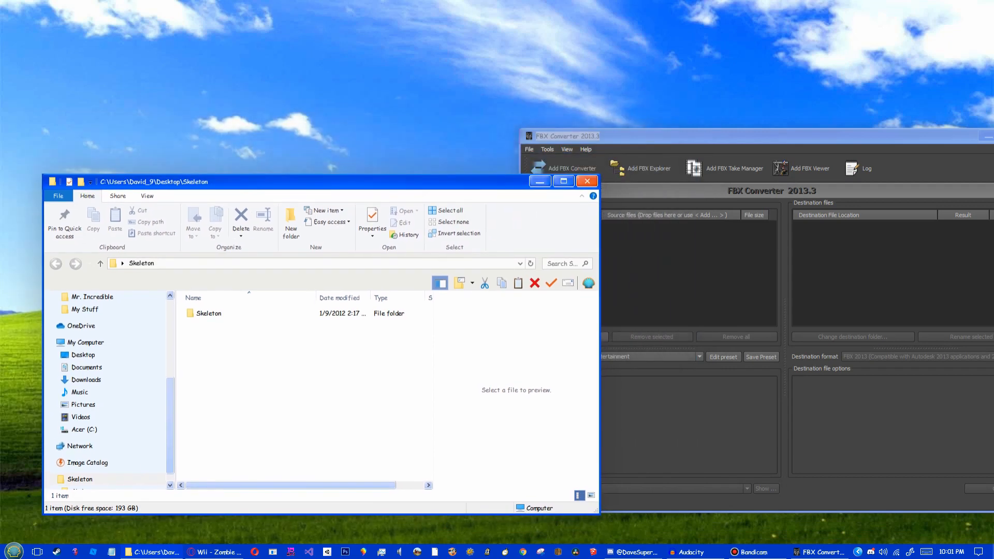
double_click(208, 313)
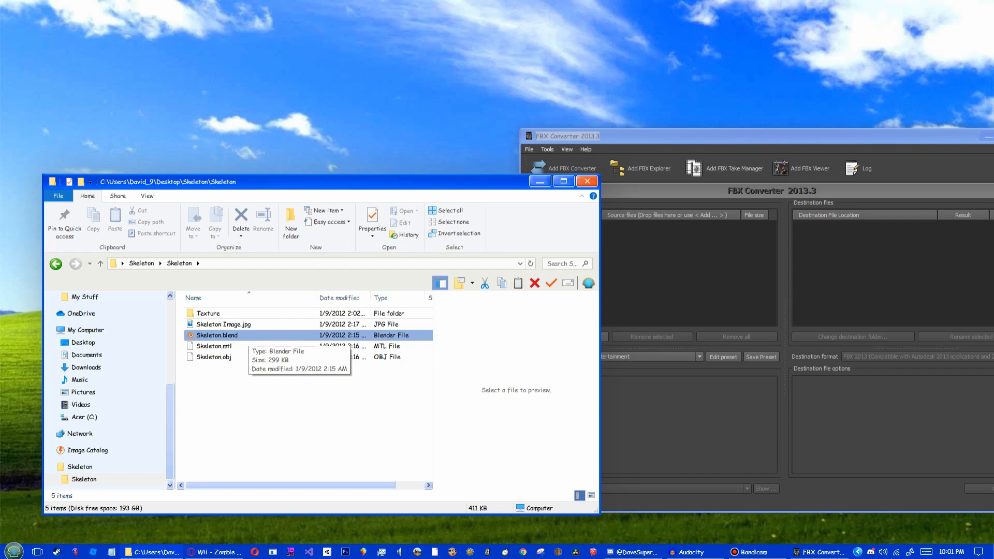
Step: Add Skeleton.obj from the Skeleton folder to FBX Converter's source files
click(694, 136)
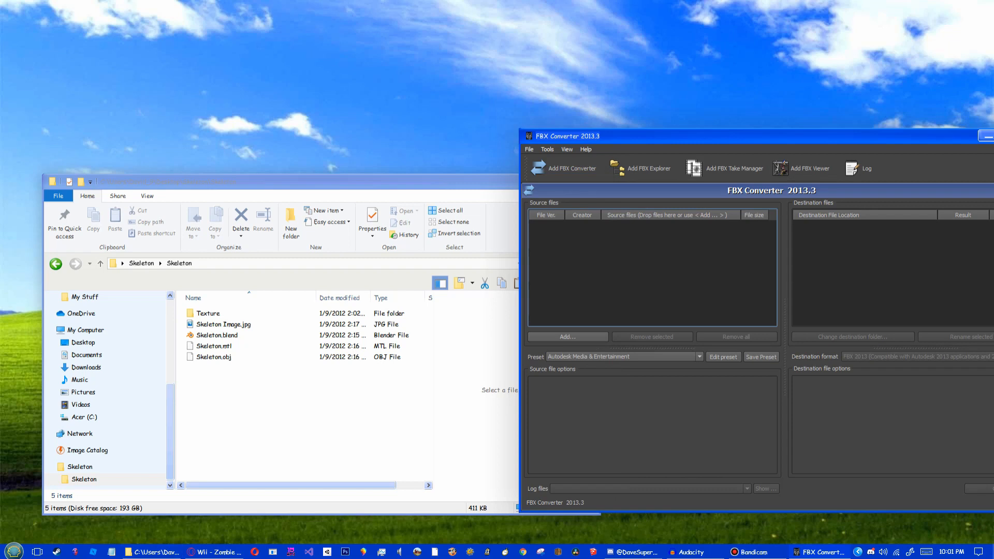
key(alt+Tab)
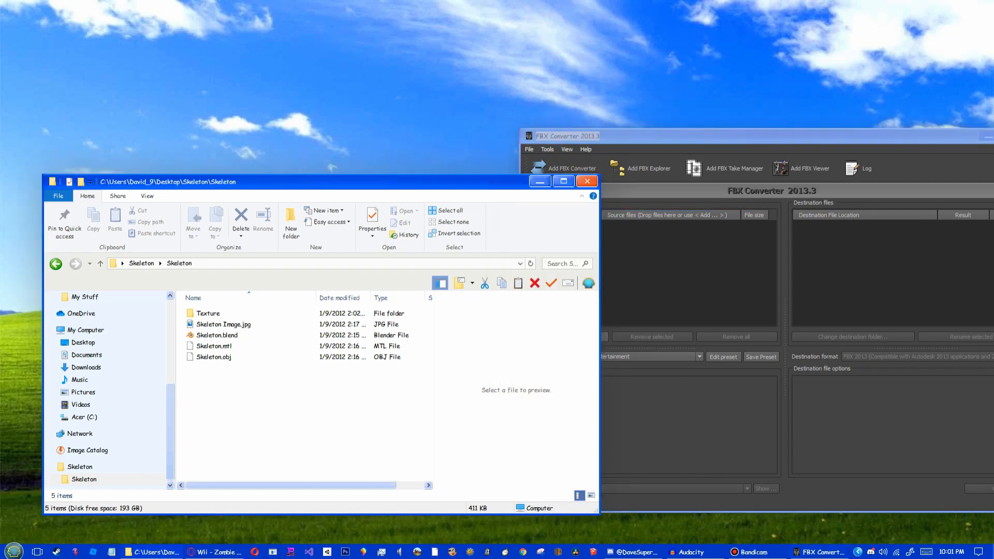
click(214, 356)
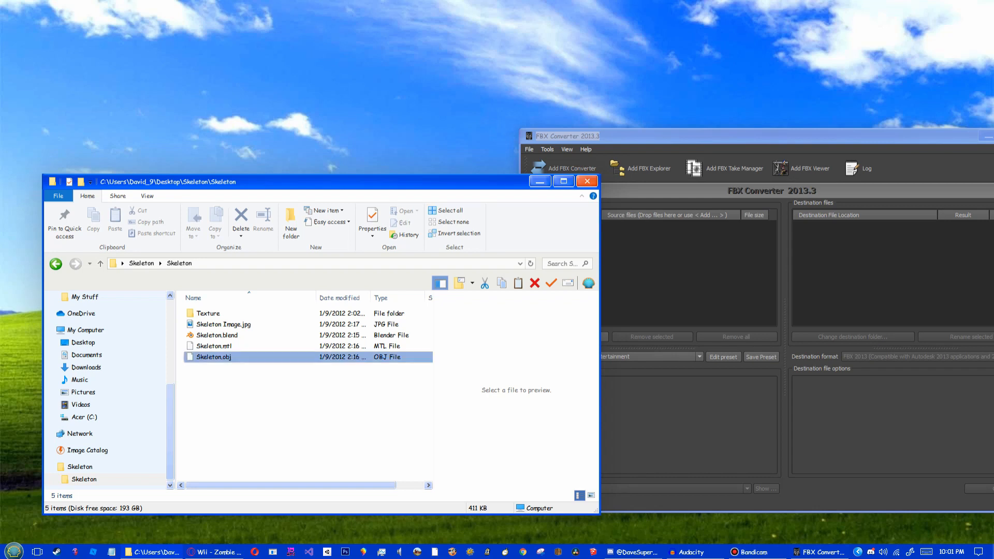
drag(255, 346, 251, 353)
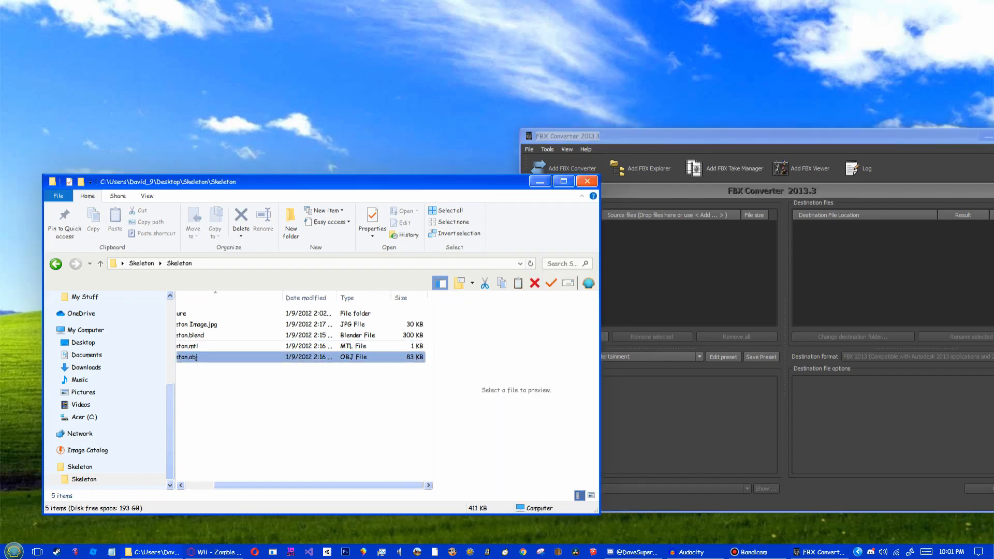
drag(225, 355, 301, 363)
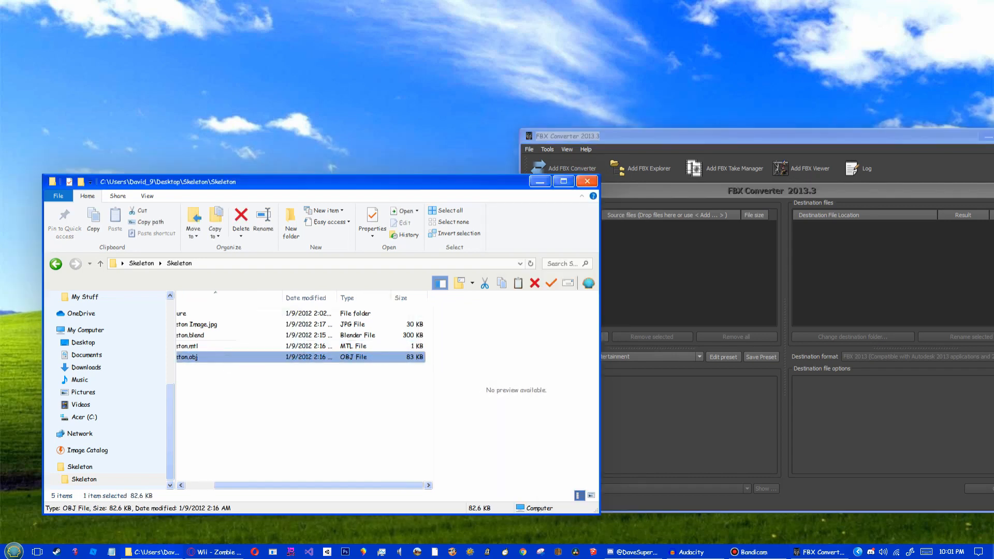
drag(196, 357, 673, 269)
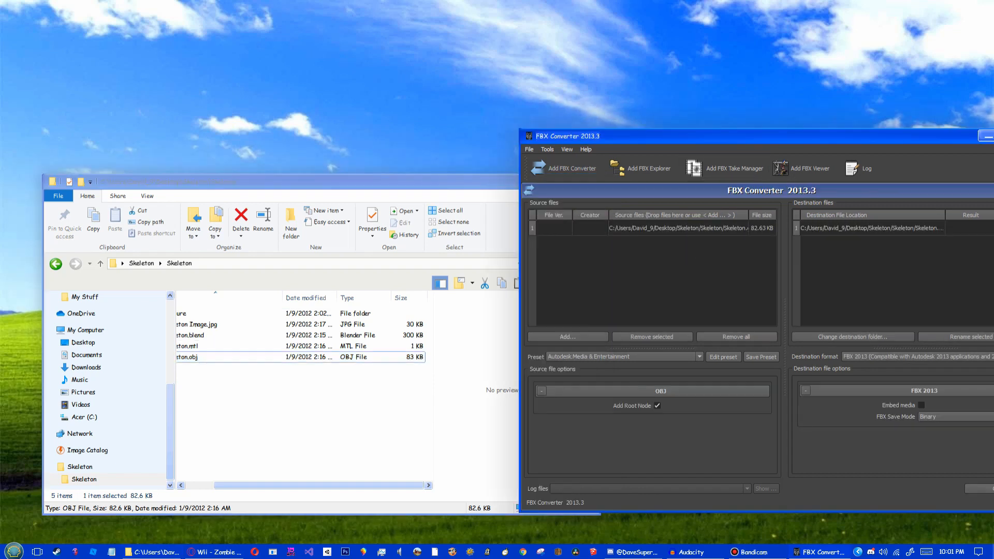
Step: Convert Skeleton.obj to FBX 2013 with Binary save mode and return to the Skeleton folder's file list
drag(732, 143, 573, 140)
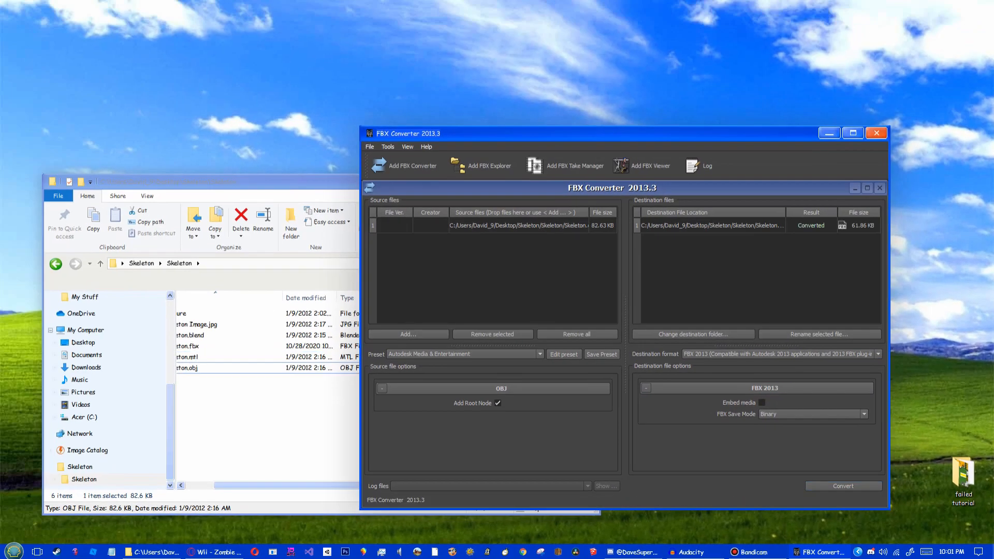
click(248, 414)
drag(290, 485, 262, 485)
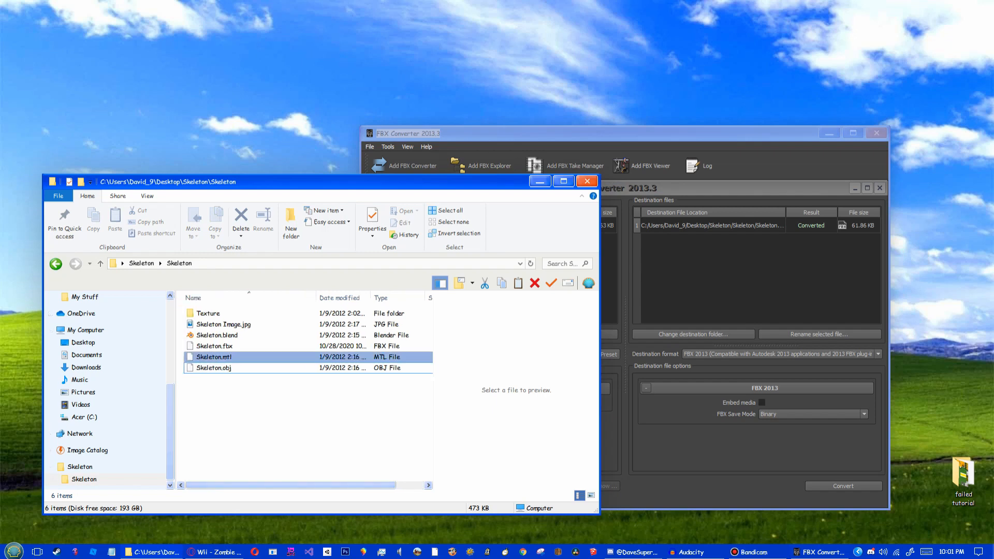
Step: Launch Blender from the desktop and delete the default camera, cube and light from the new scene
key(super)
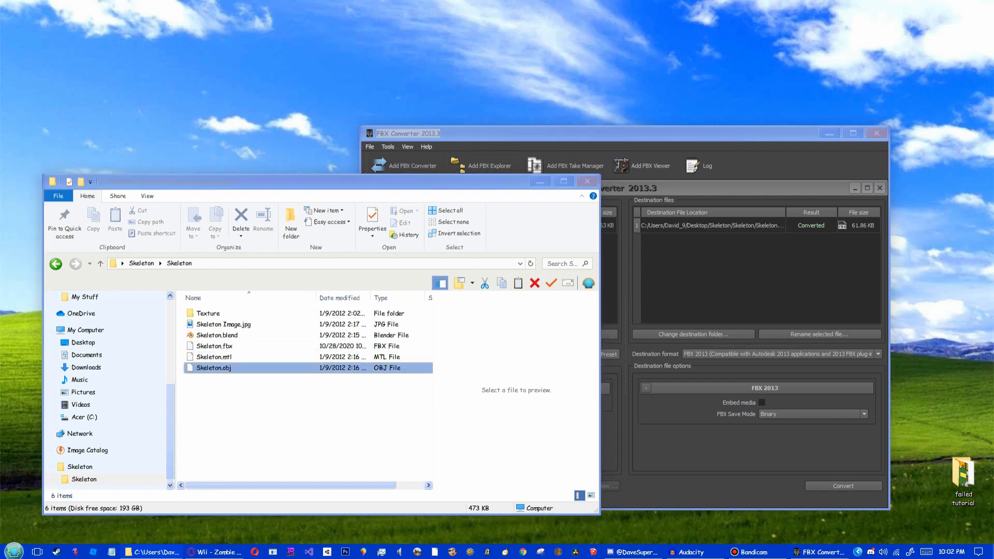
key(super)
key(super+d)
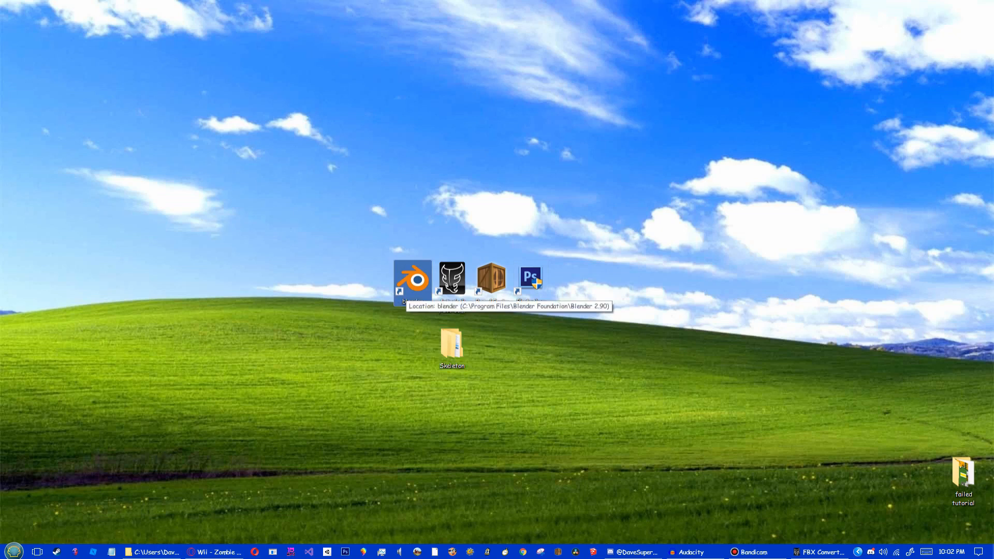
key(Return)
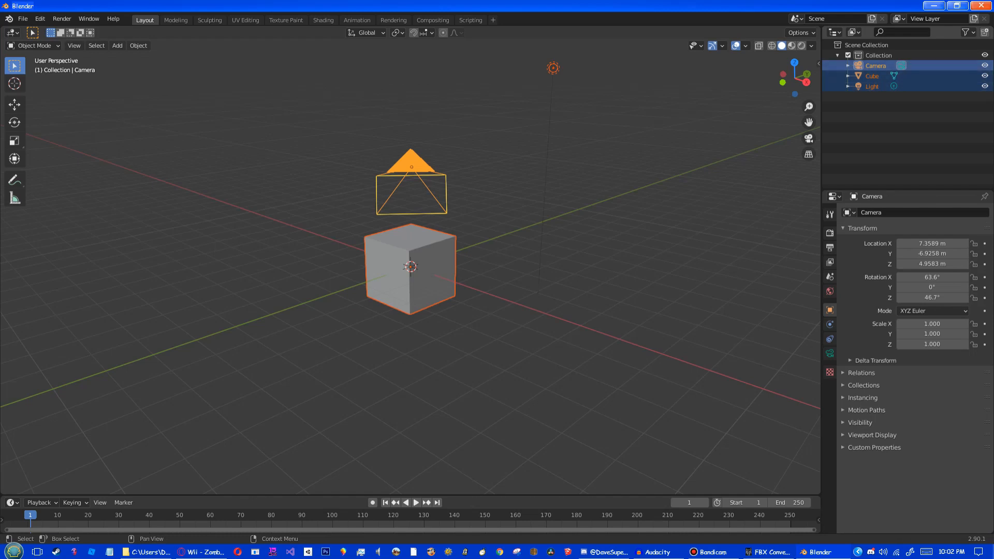
key(Delete)
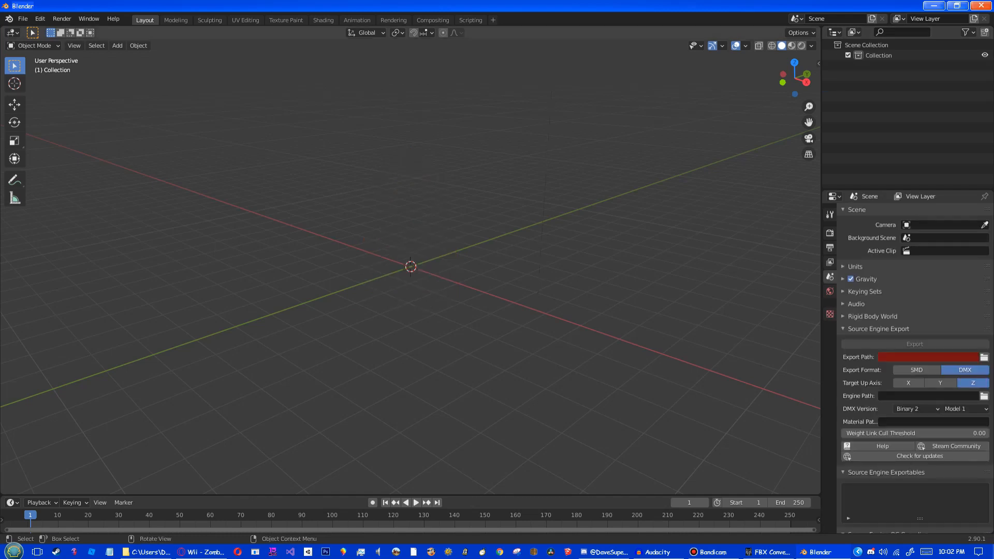
right_click(464, 182)
middle_drag(464, 183, 441, 186)
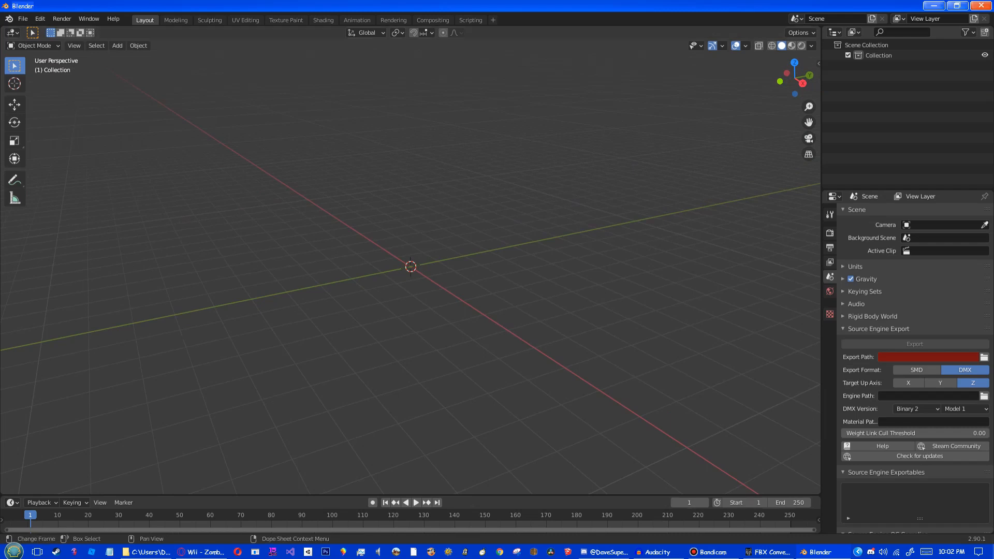
Step: Switch to the browser's list of all Mario Kart Wii file names and search it for "luigi" to look up the character's suffix
click(201, 551)
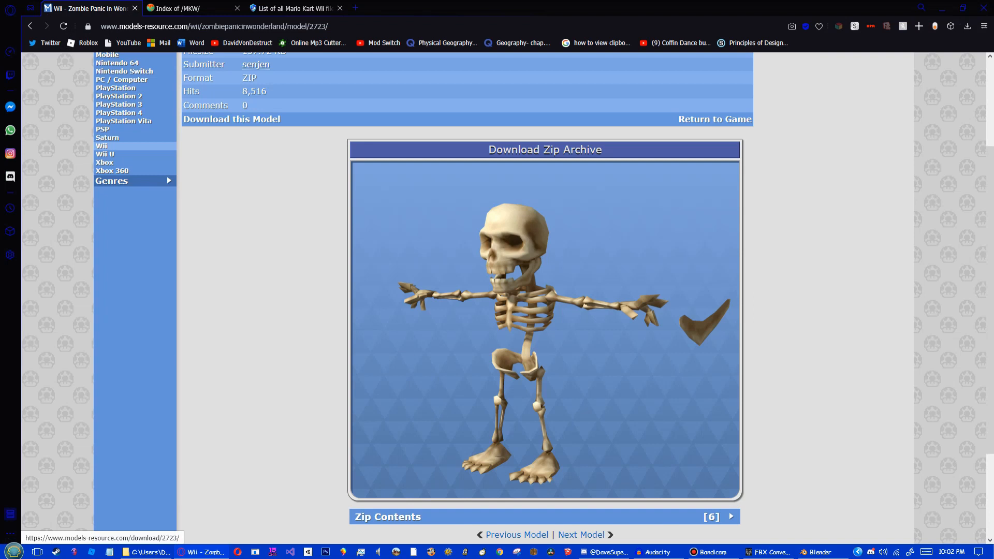
key(ctrl+t)
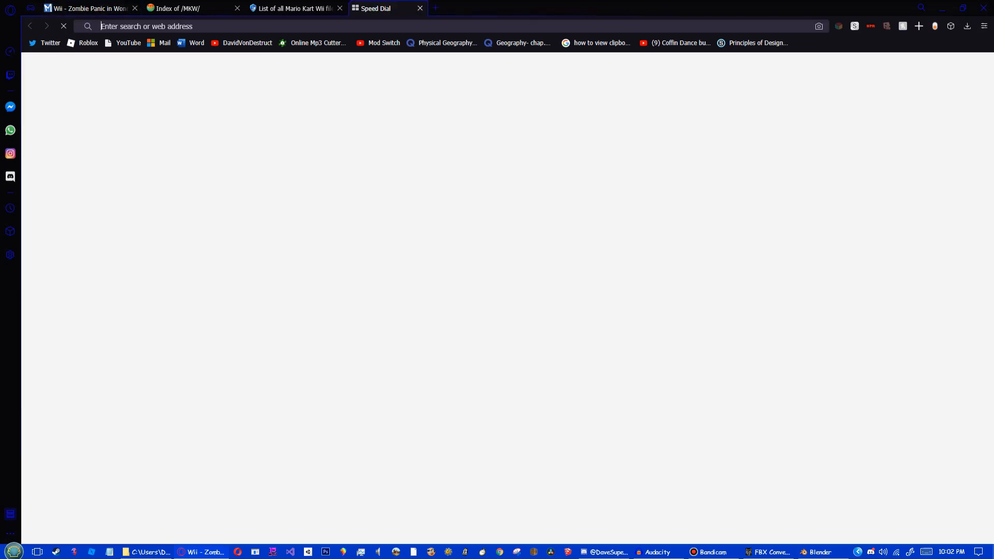
key(ctrl+w)
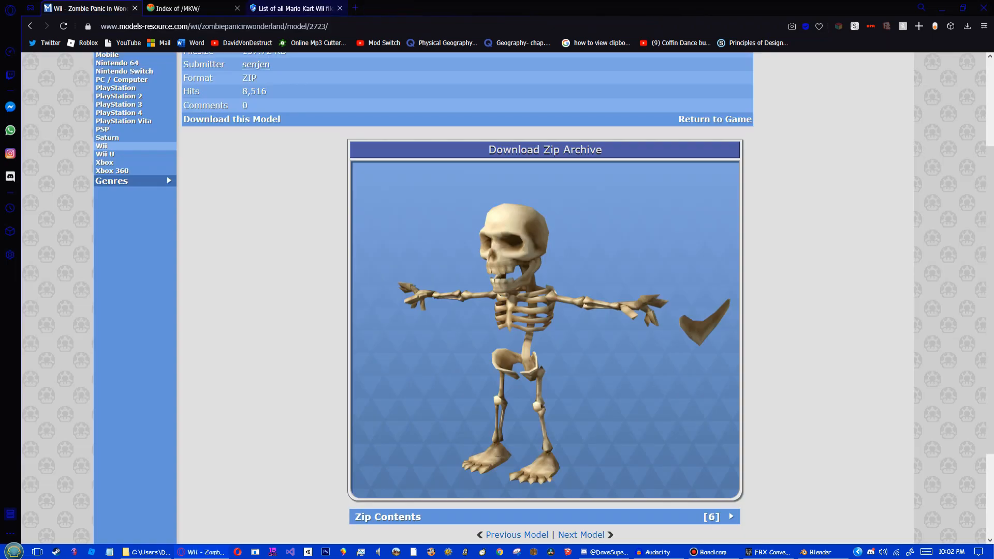
click(294, 8)
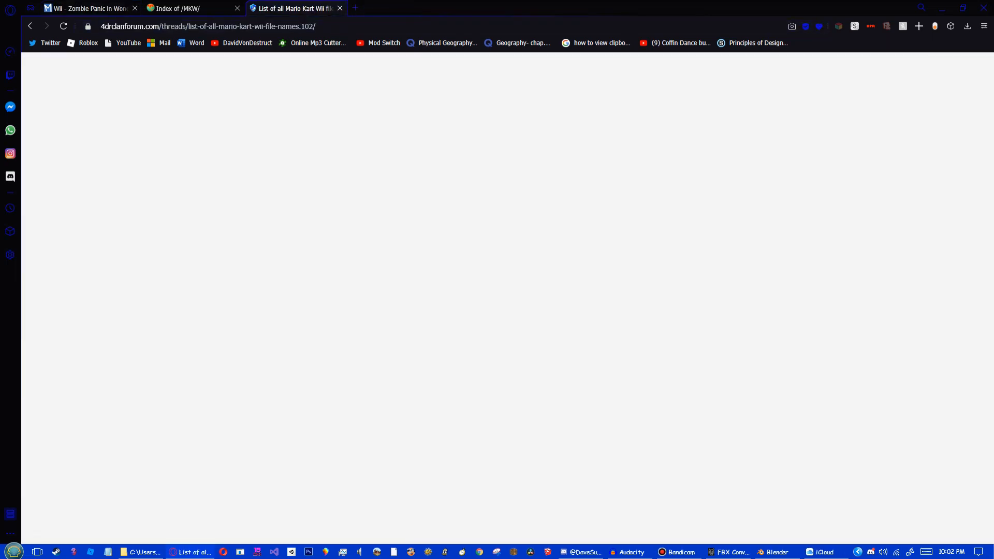
scroll(503, 298, down, 1)
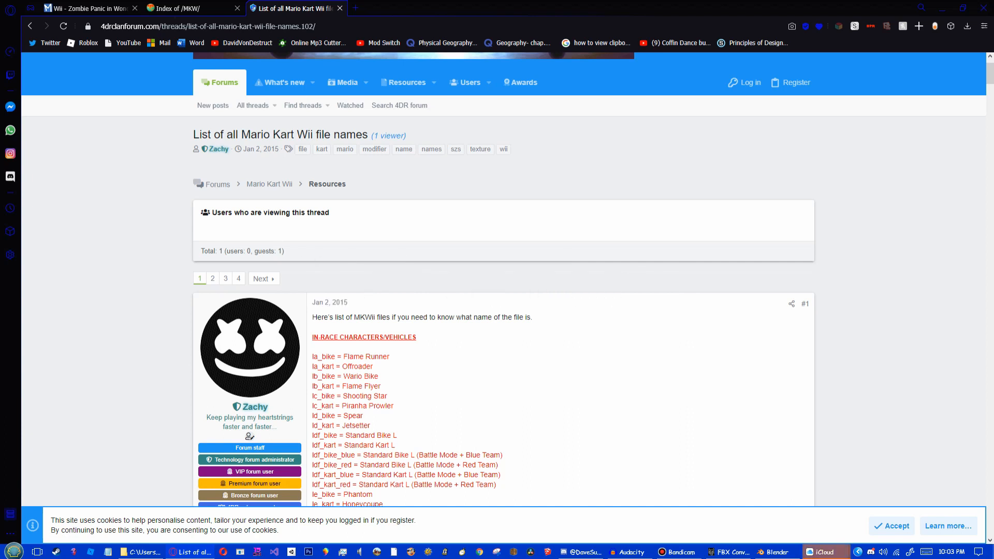
key(ctrl+f)
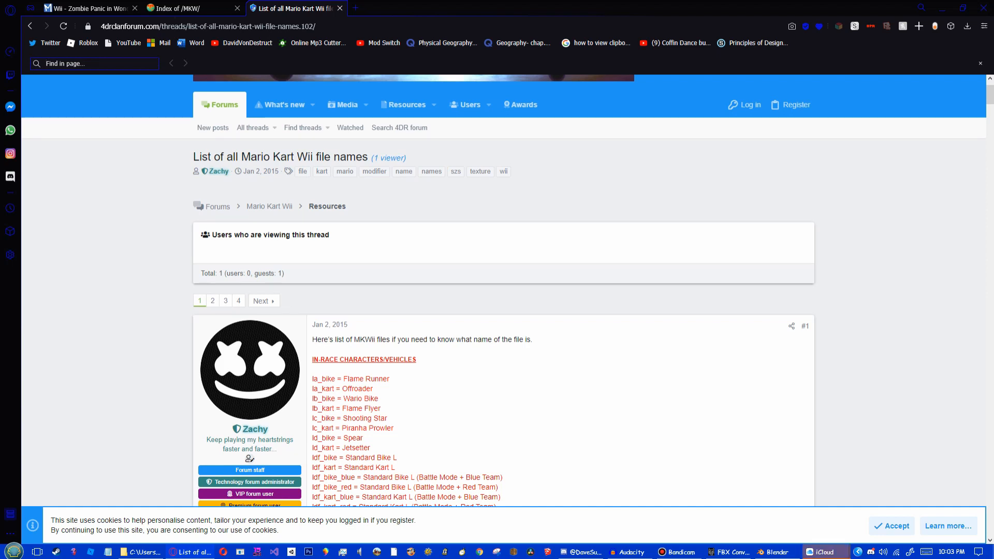
text(luigi)
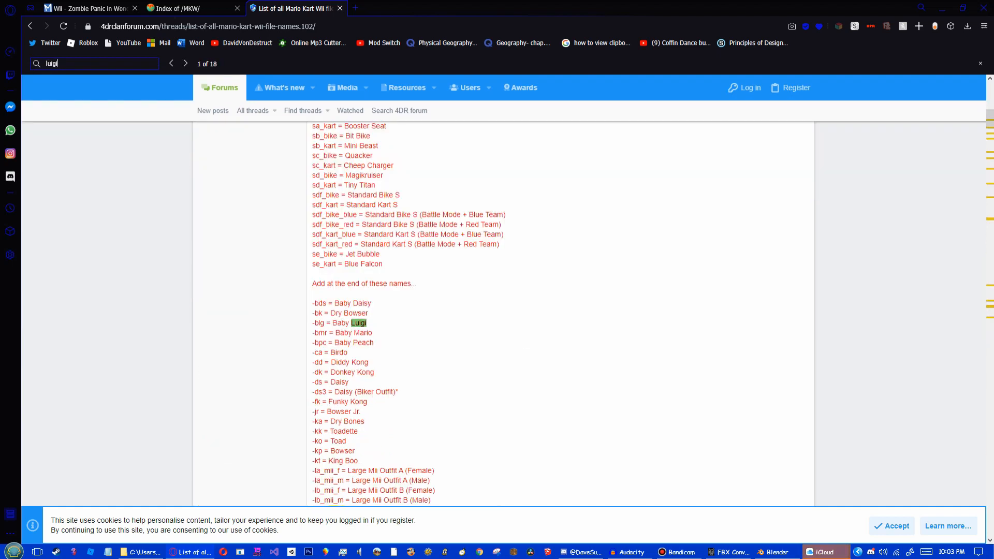
key(Return)
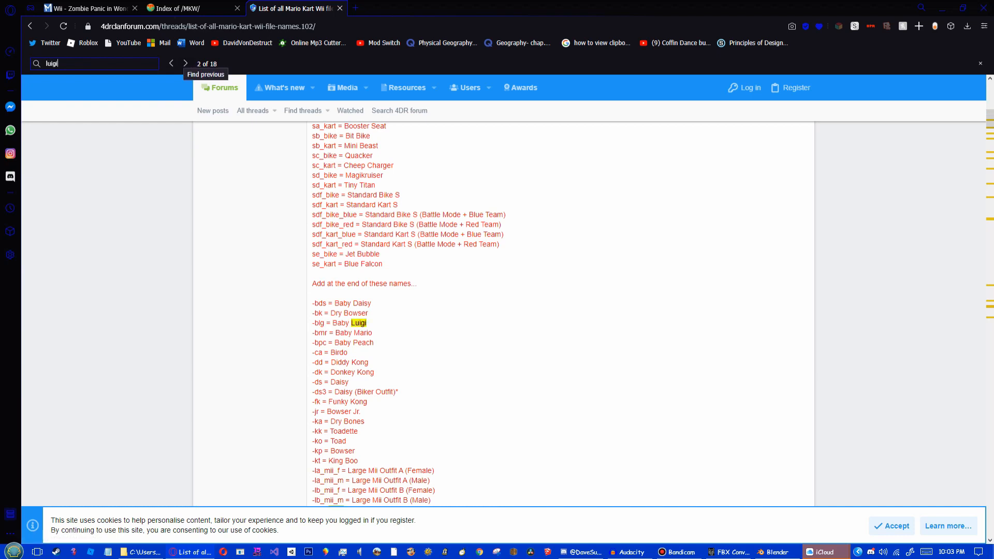
key(Return)
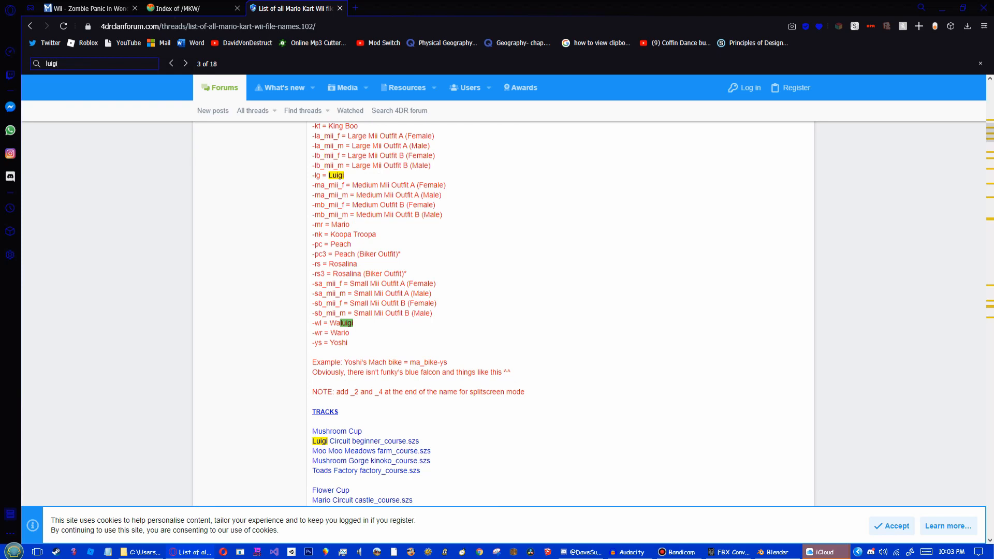
scroll(503, 314, up, 1)
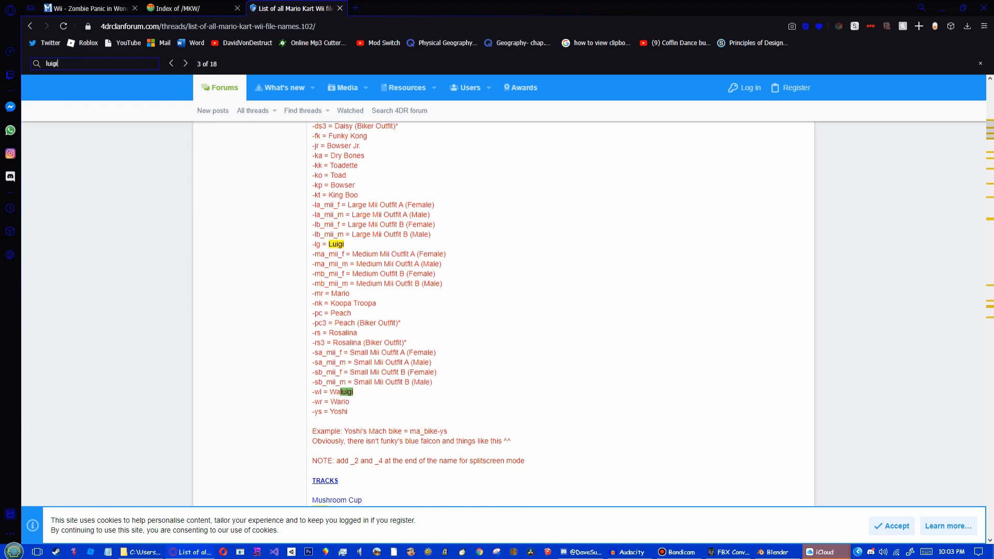
Step: Search the same file-name list for "mach bike" to look up the vehicle's file prefix
key(ctrl+a)
text(mach)
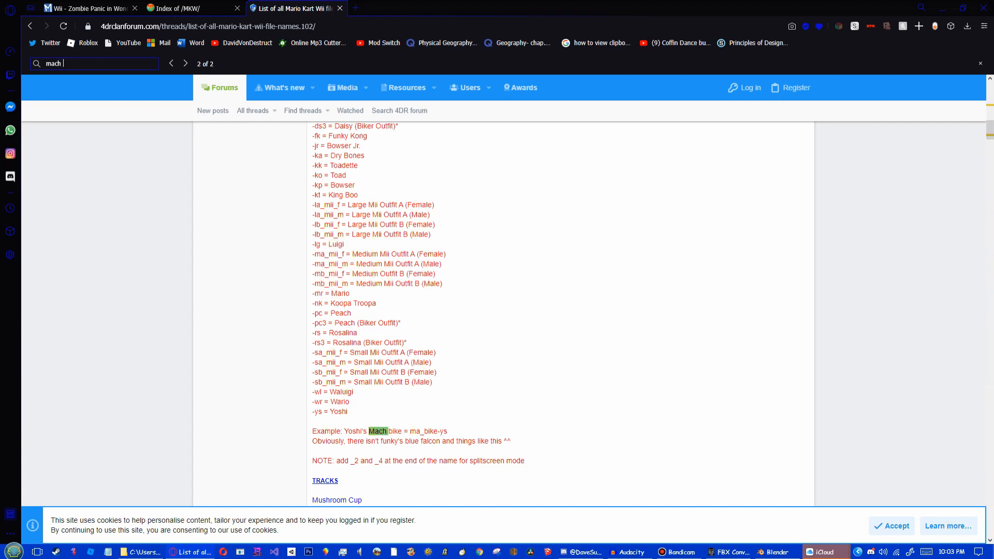
text( bike)
key(Return)
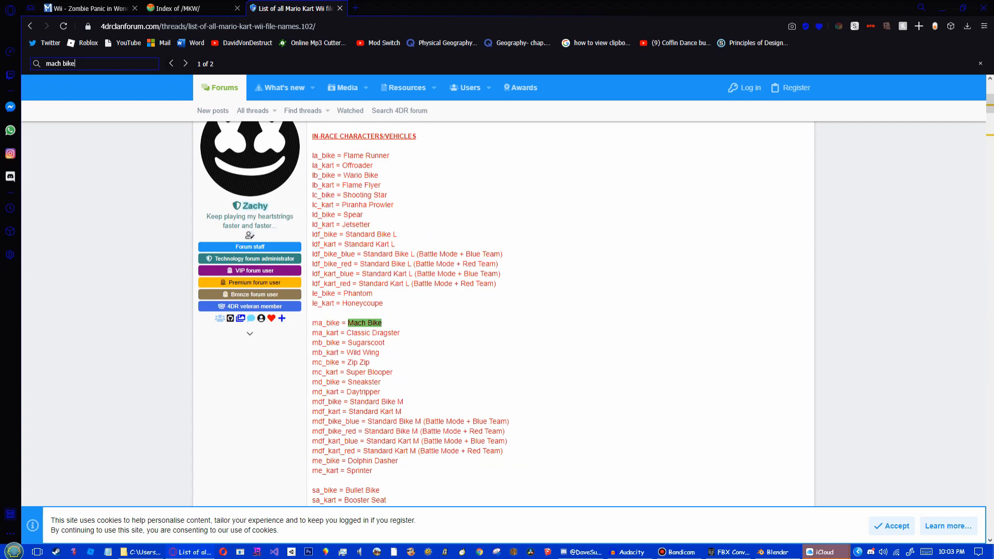
Step: Compose the file name ma_bike-lg.szs in the browser's address field and copy it
key(ctrl+l)
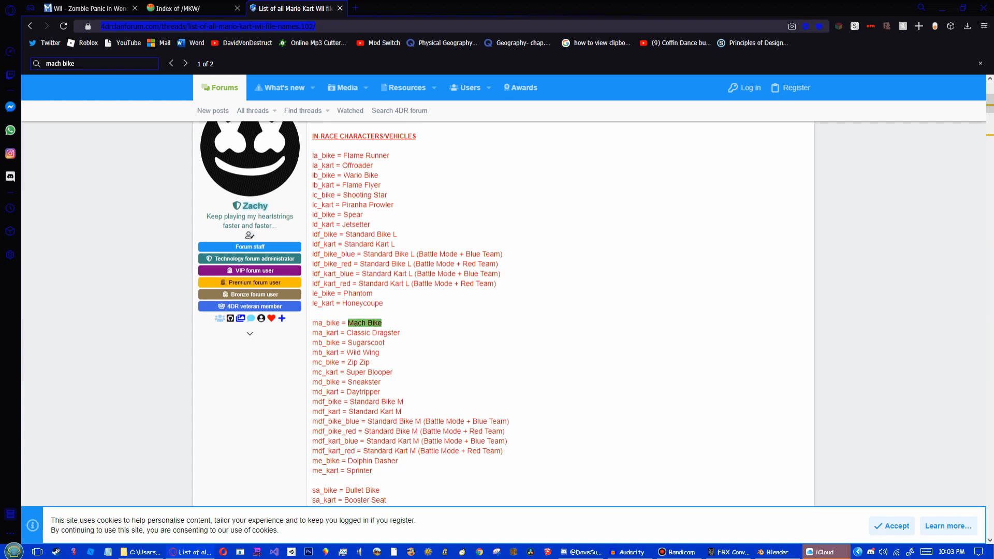
text(ma_)
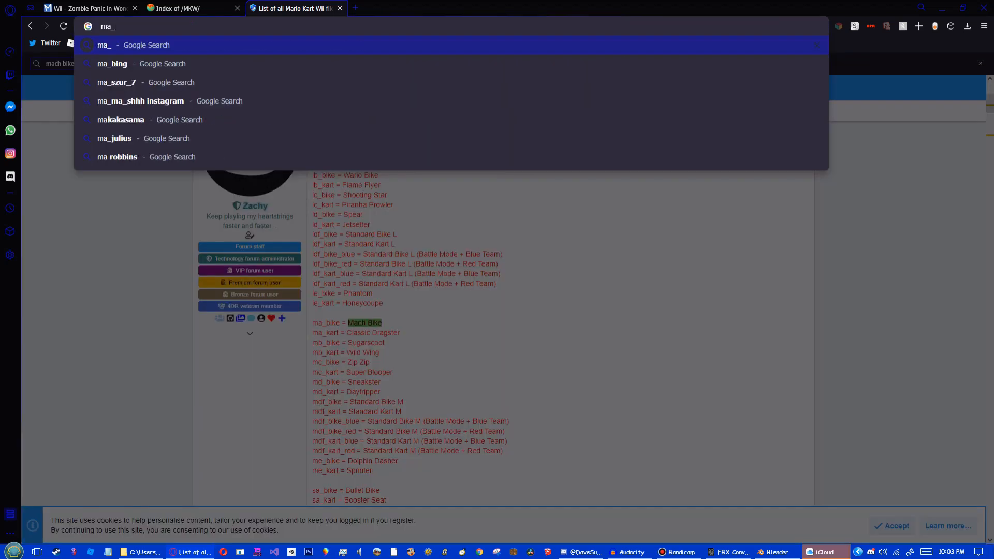
text(bike-)
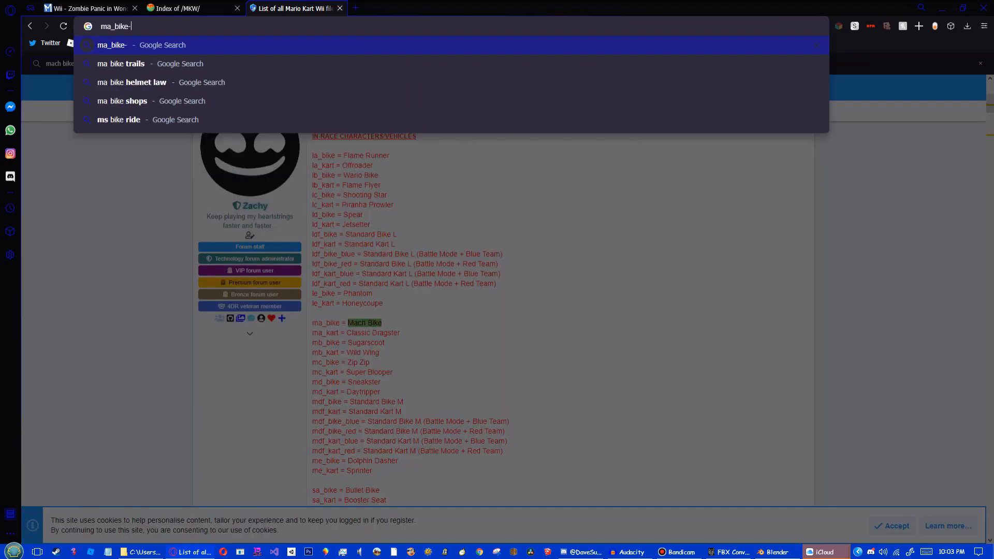
text(lg.szs)
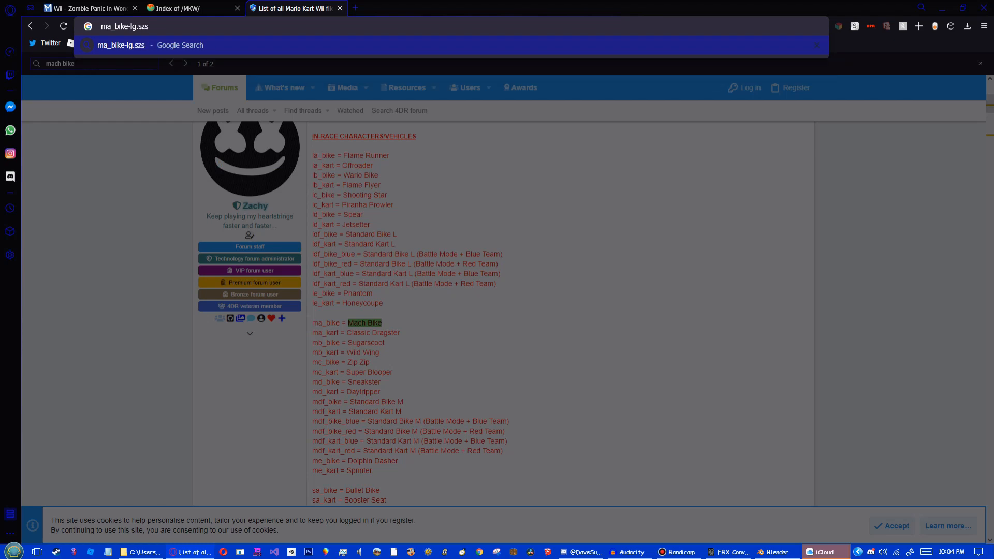
key(ctrl+a)
key(ctrl+c)
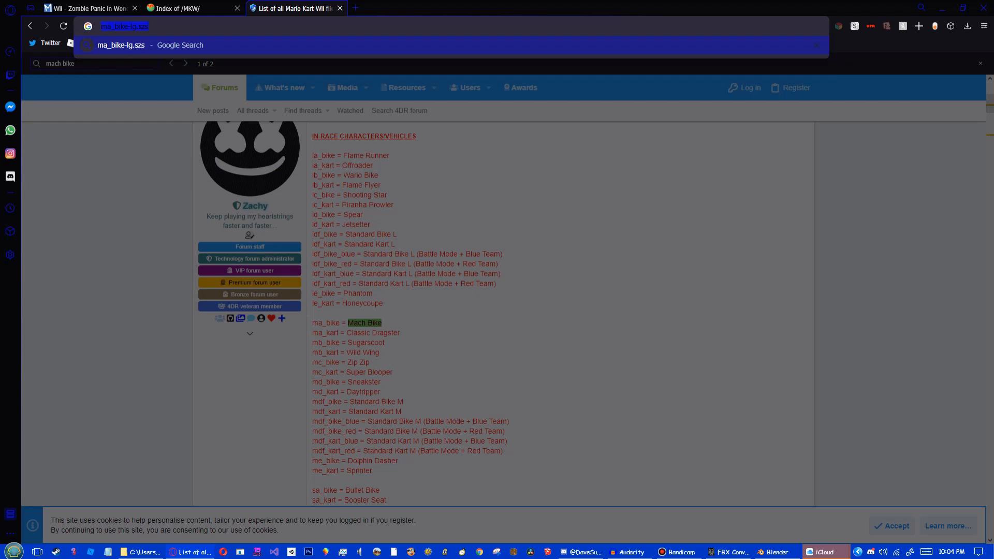
click(149, 25)
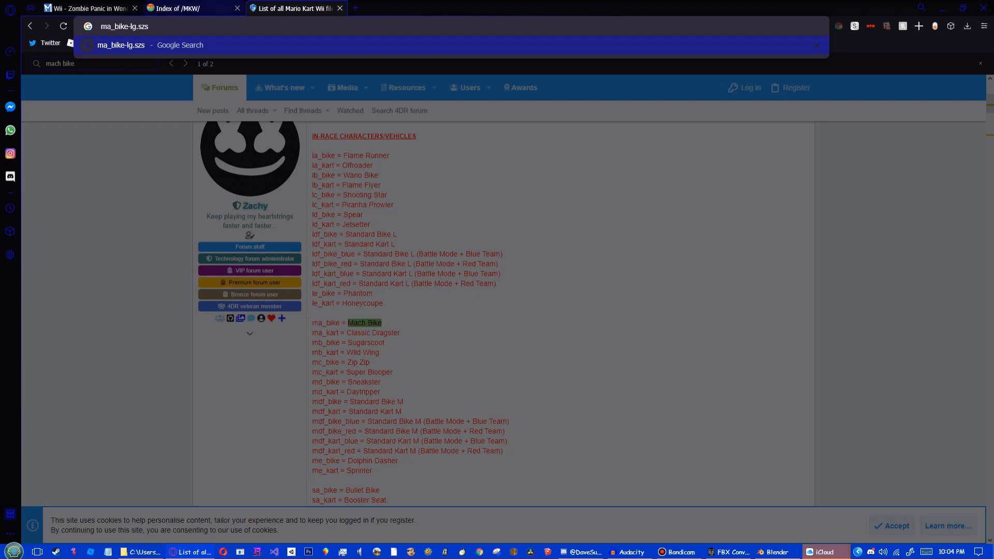
Step: Find ma_bike-lg.szs in the Index of /MKW/ page using the copied name, download it and show it in the Downloads folder
click(176, 8)
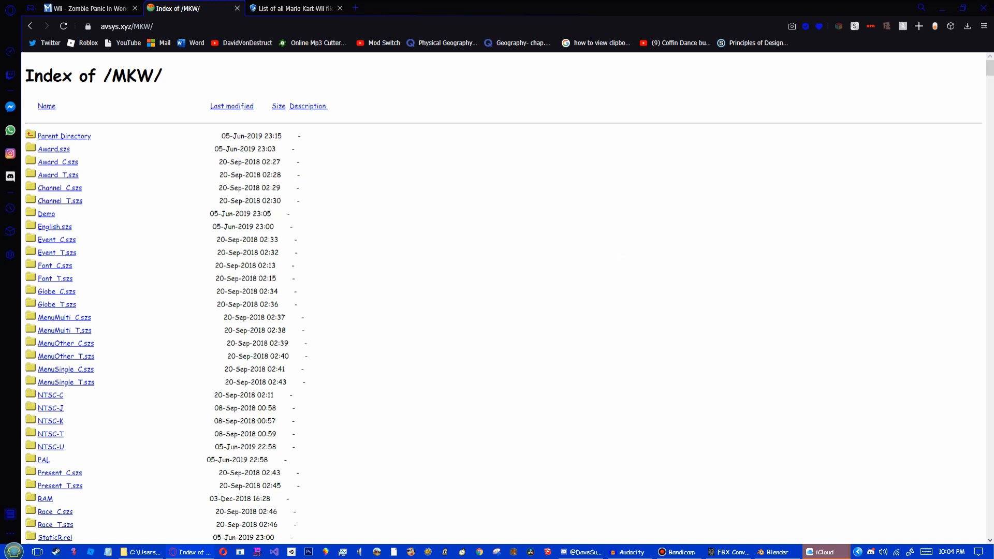
key(ctrl+f)
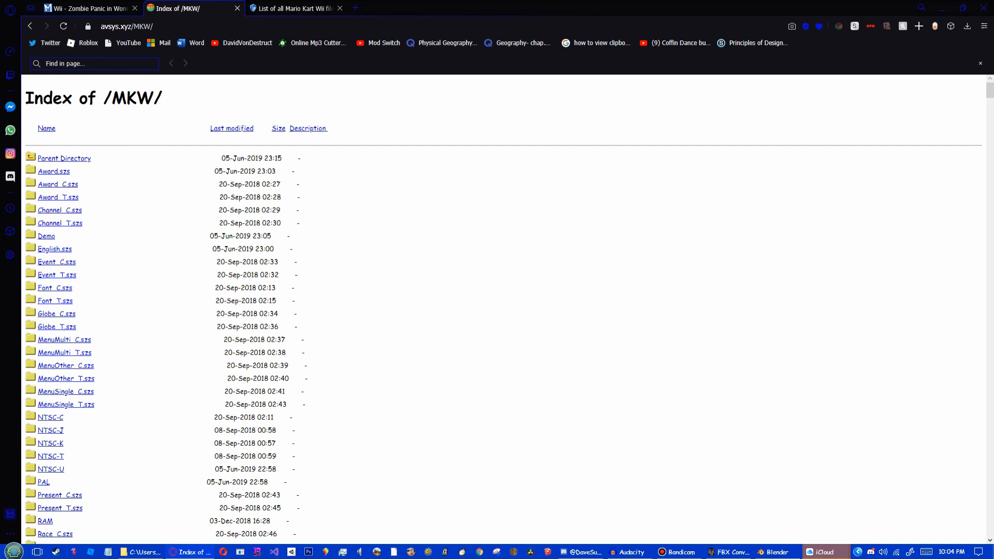
key(ctrl+v)
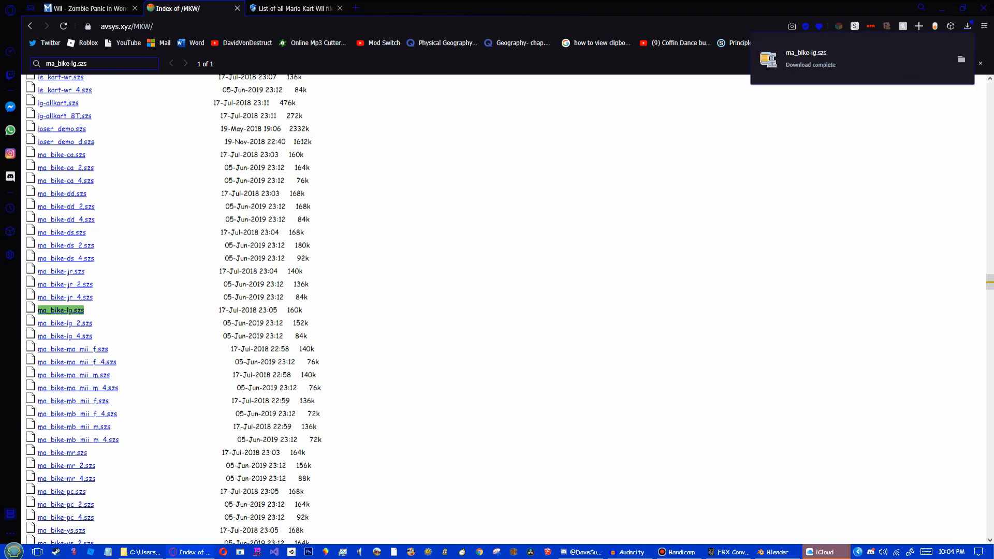
click(804, 65)
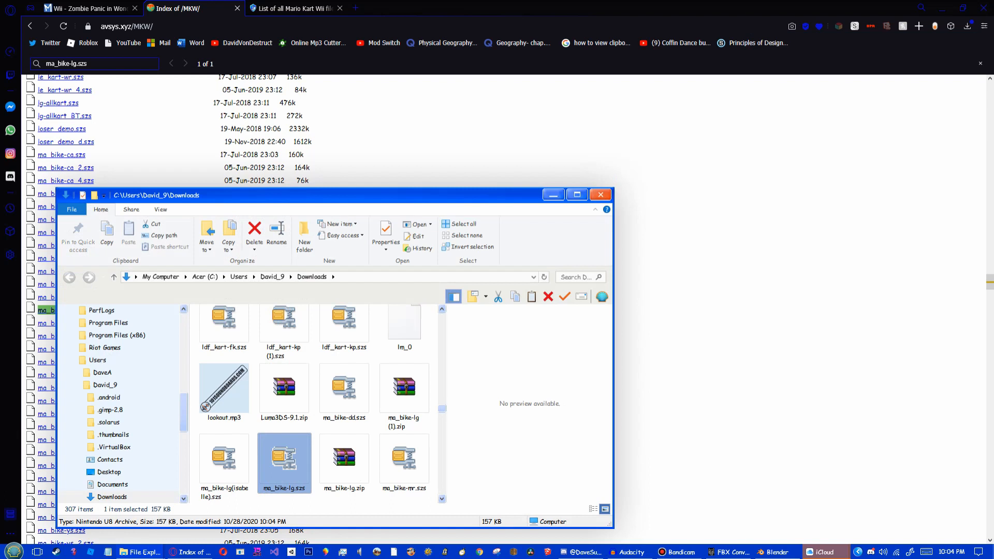
Step: Clear the other windows away, move ma_bike-lg.szs from Downloads to the desktop and place it beside the Skeleton folder
click(941, 8)
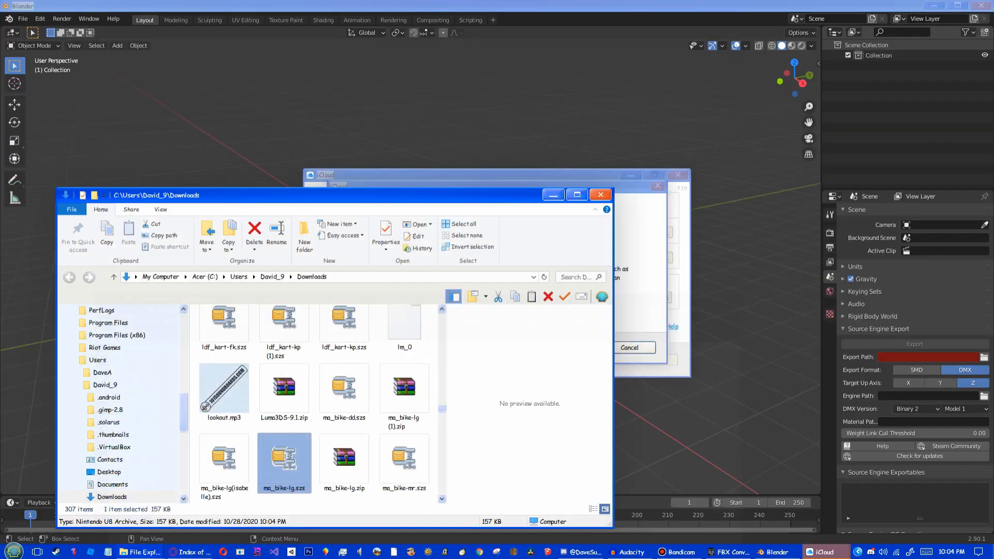
click(934, 6)
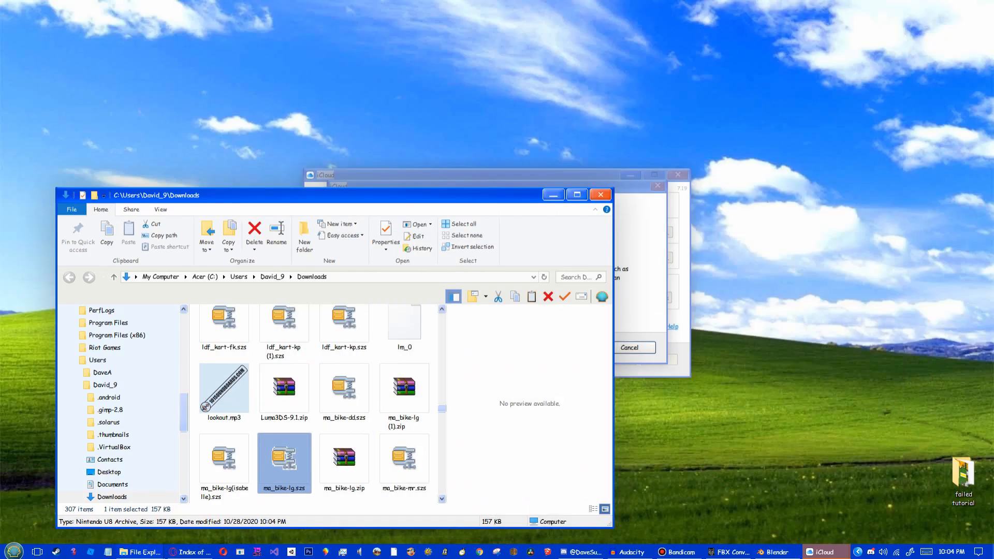
click(657, 186)
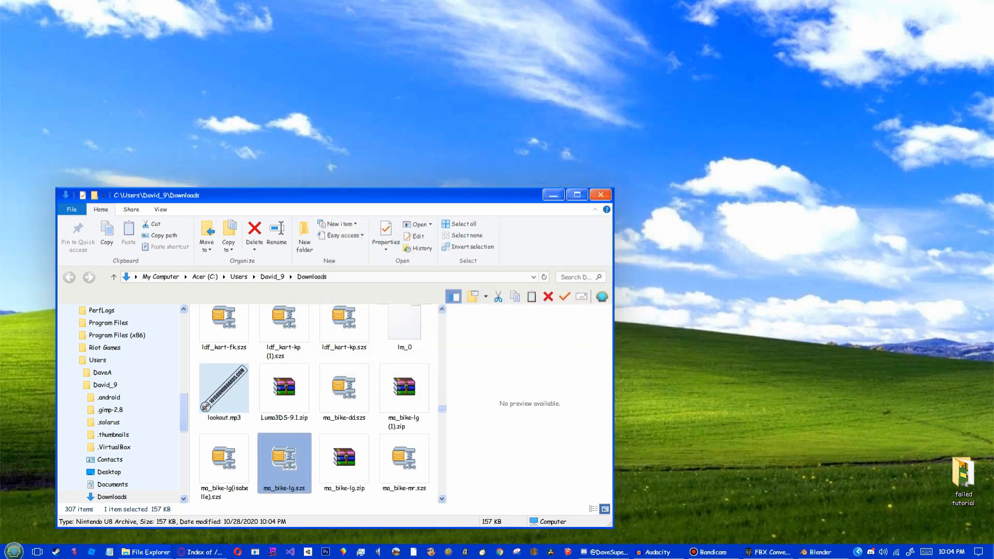
drag(285, 456, 531, 88)
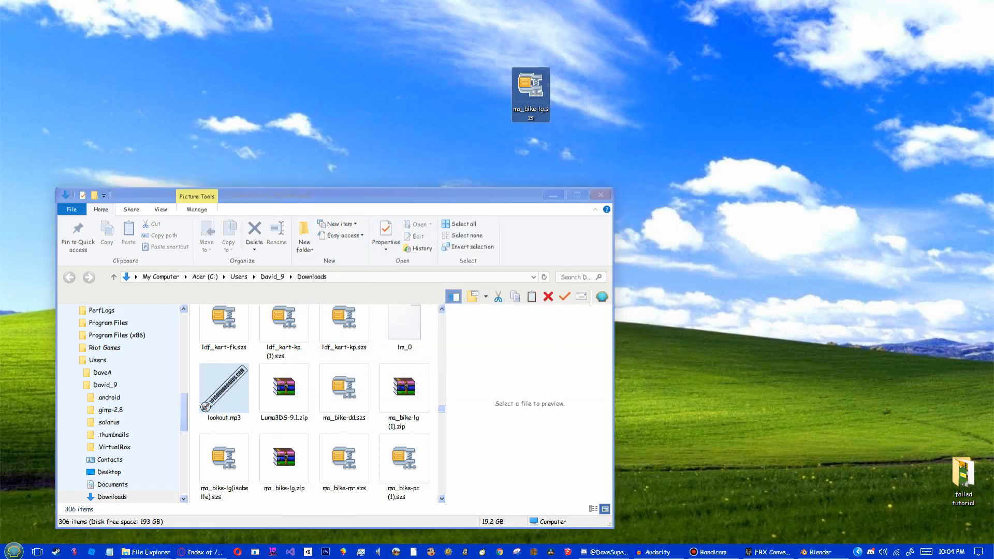
click(600, 194)
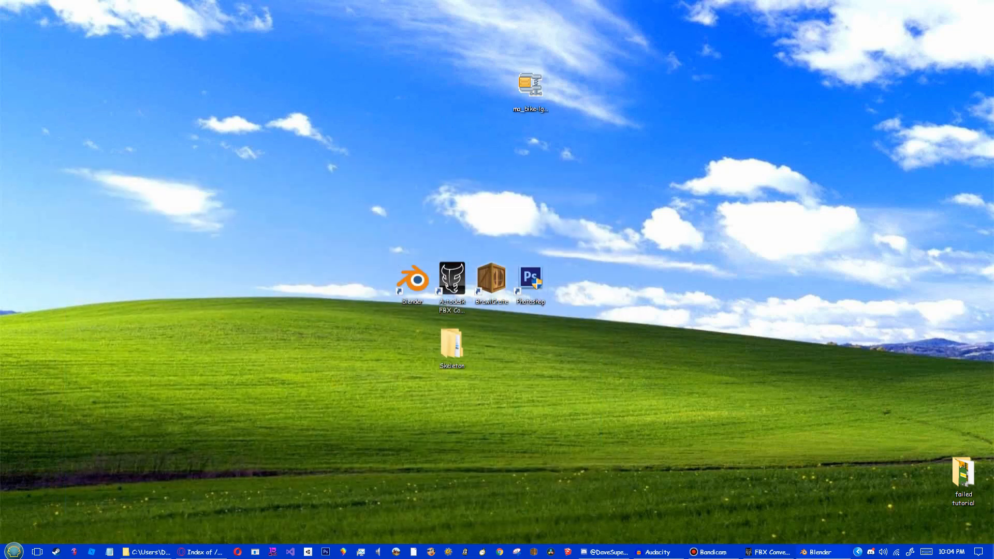
drag(531, 85, 491, 349)
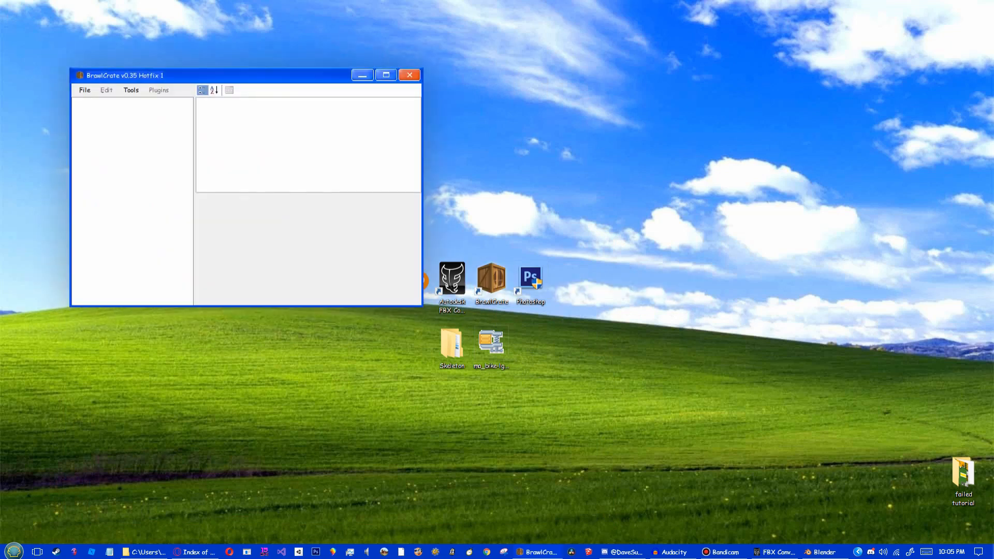
Step: Open ma_bike-lg.szs from the desktop in BrawlCrate
click(84, 90)
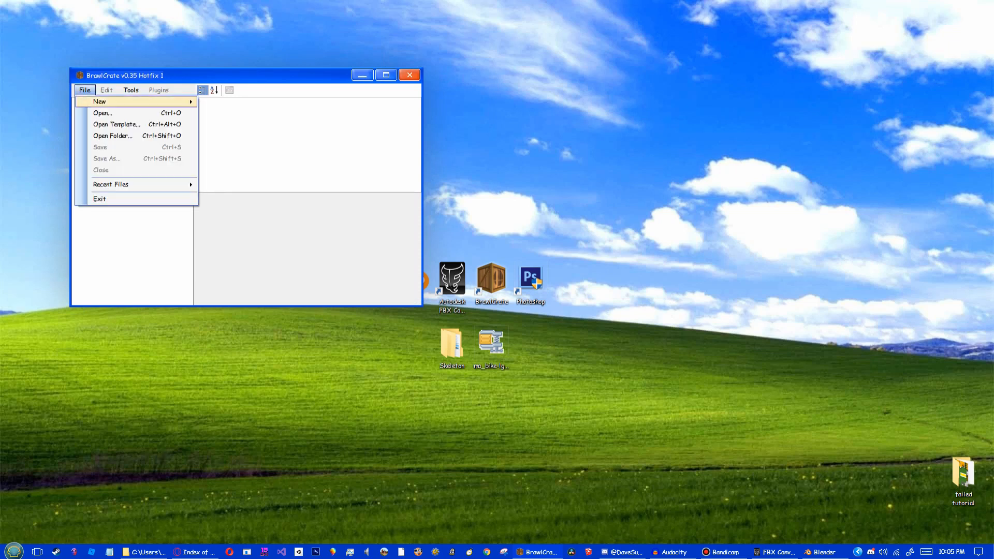
key(Return)
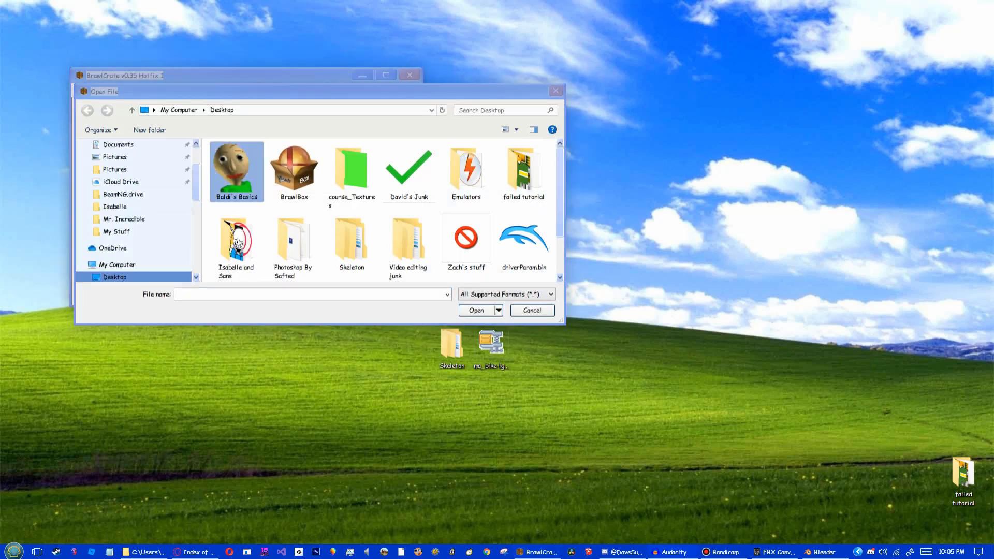
scroll(236, 176, down, 1)
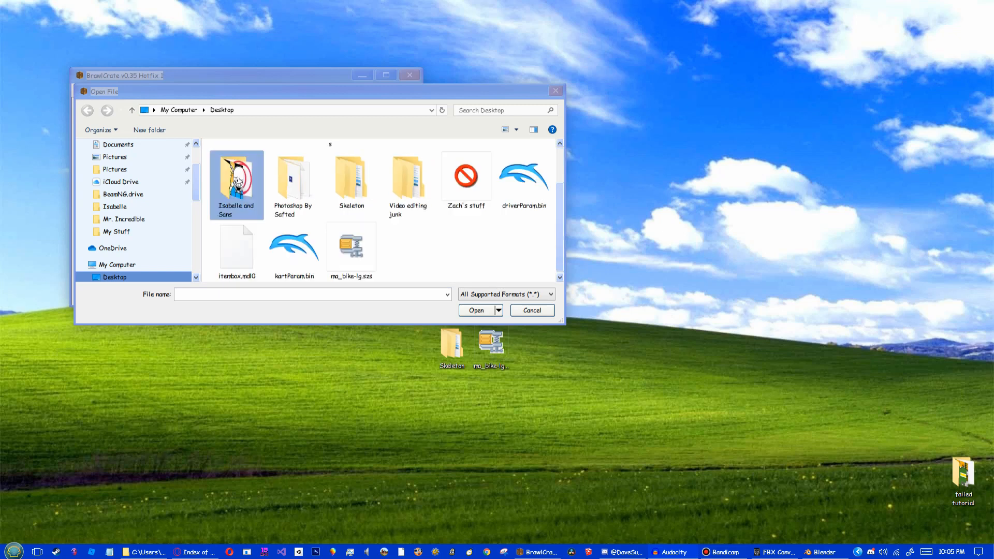
double_click(350, 250)
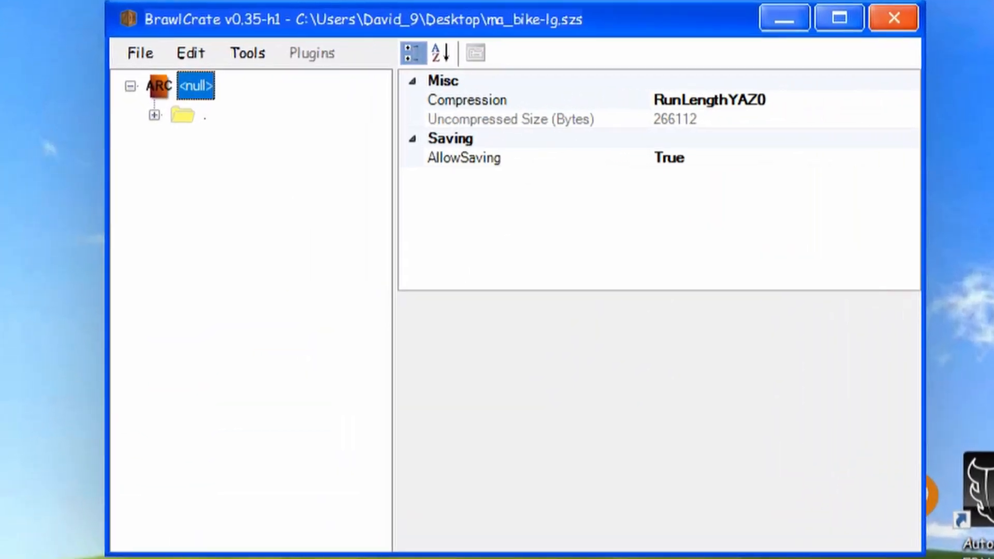
Step: Expand driver_model.brres down to its 3DModels(NW4R) folder and preview the Luigi entry named model
click(90, 117)
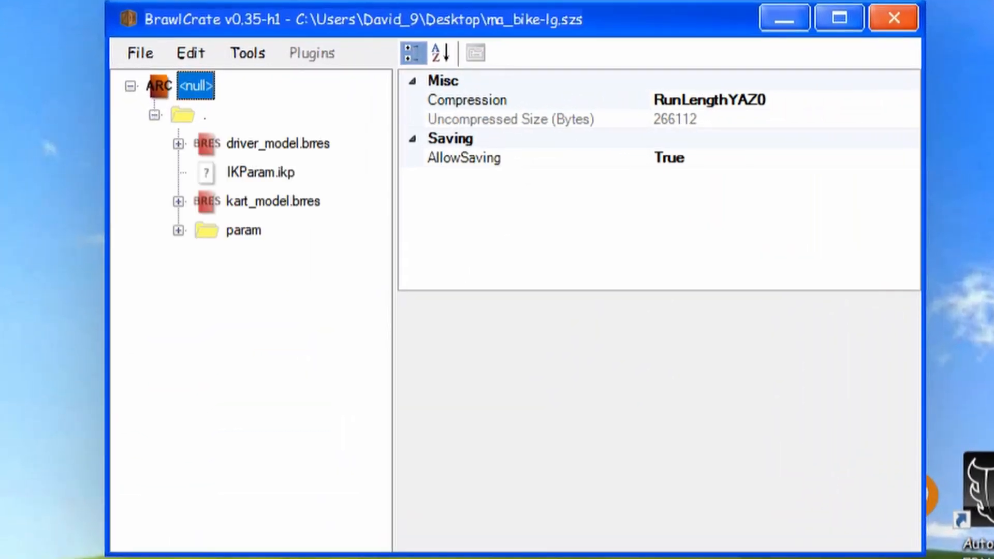
click(178, 143)
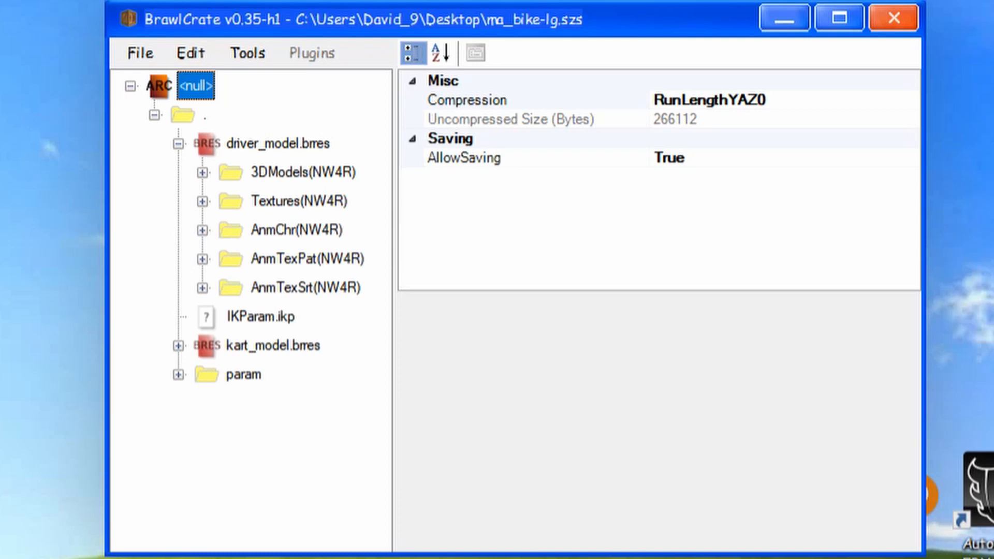
click(201, 172)
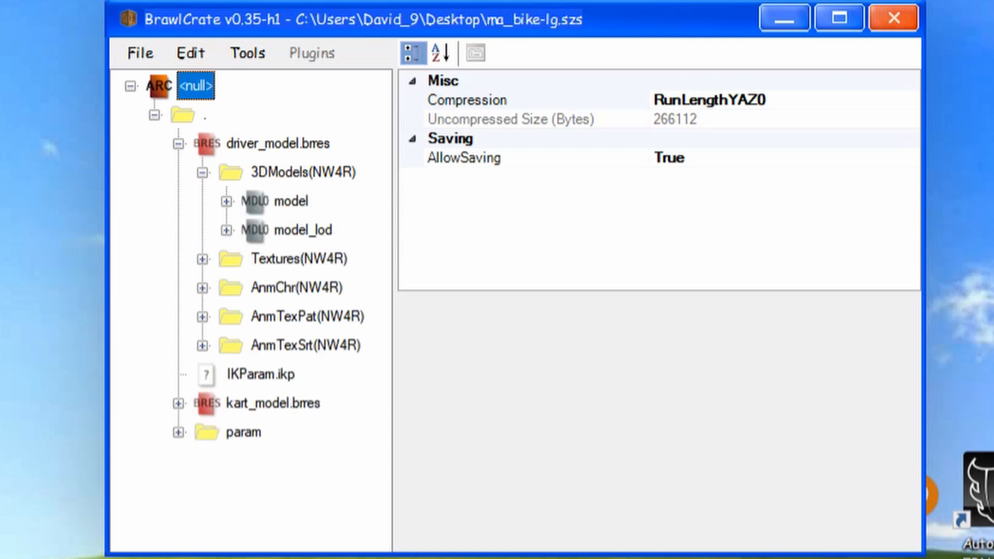
click(290, 201)
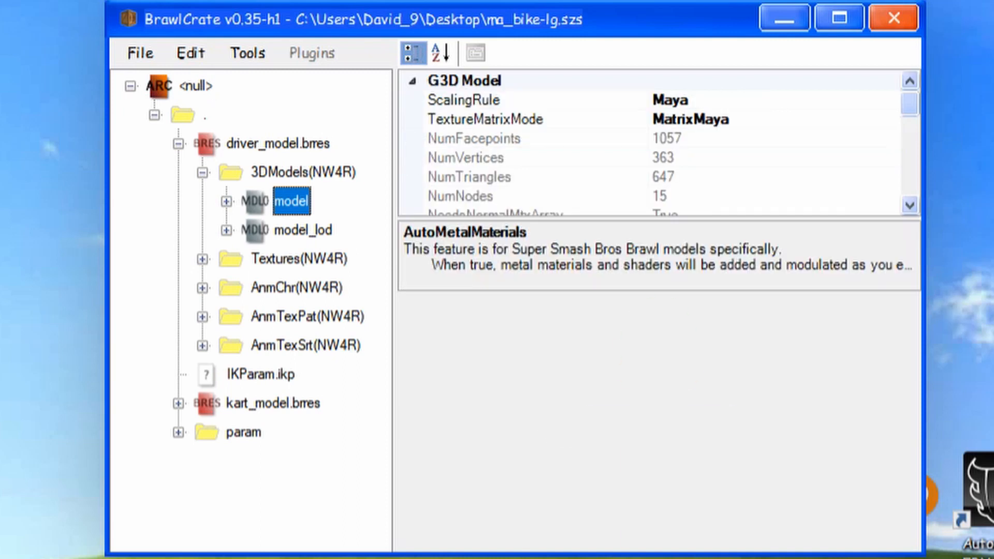
mouse_move(659, 393)
right_down()
mouse_move(611, 396)
mouse_move(601, 418)
mouse_move(629, 428)
mouse_move(648, 402)
right_up()
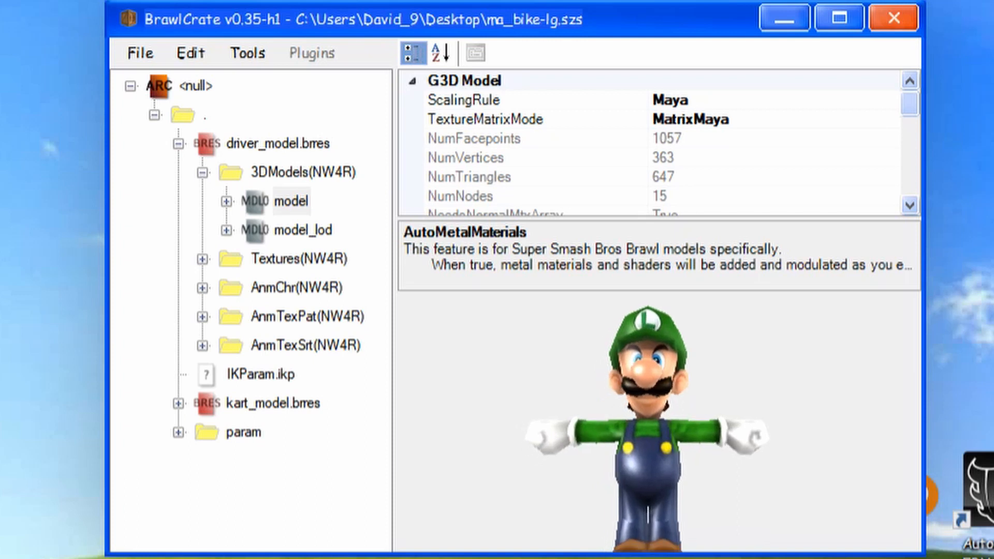
Step: Export the entry named model to the desktop as a DAE file named Luigi
click(291, 201)
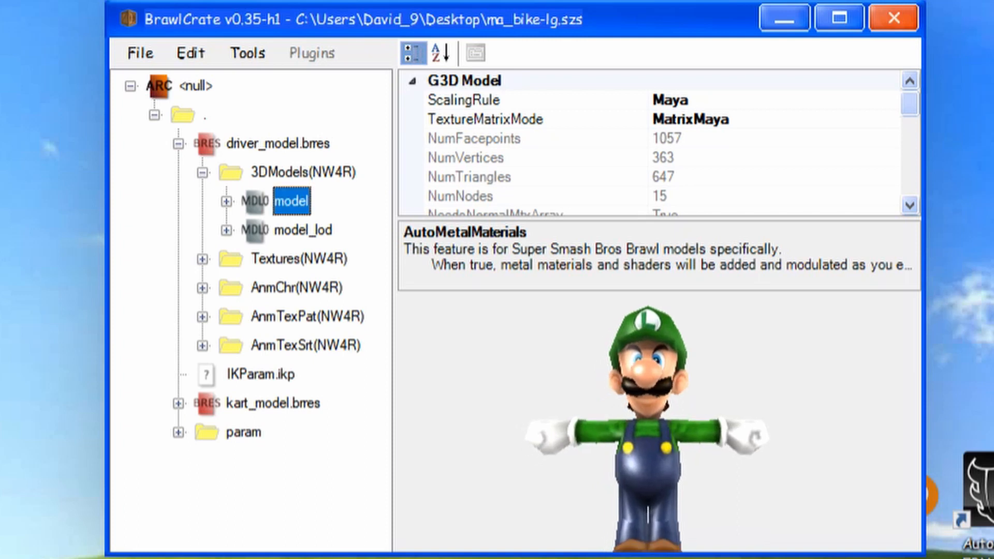
right_click(288, 204)
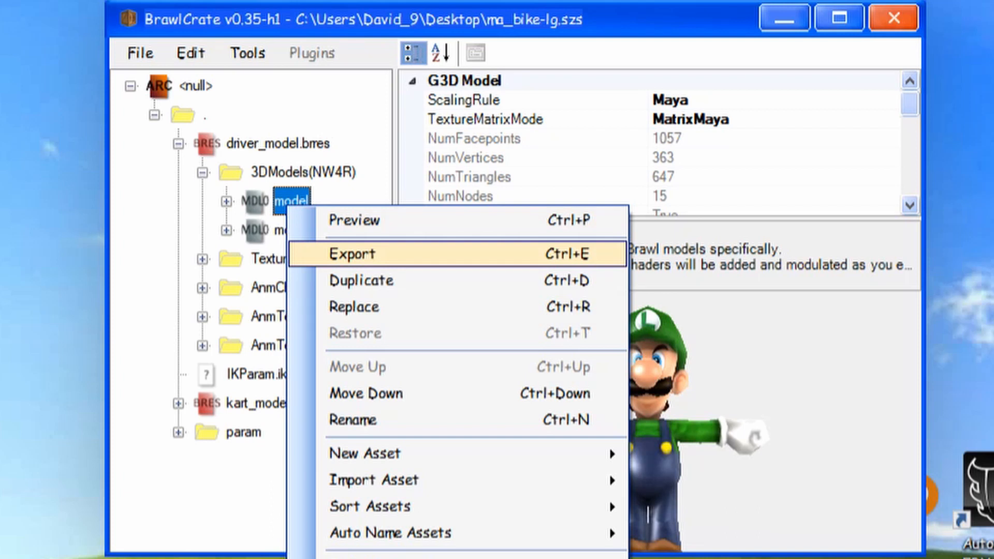
click(351, 254)
click(396, 513)
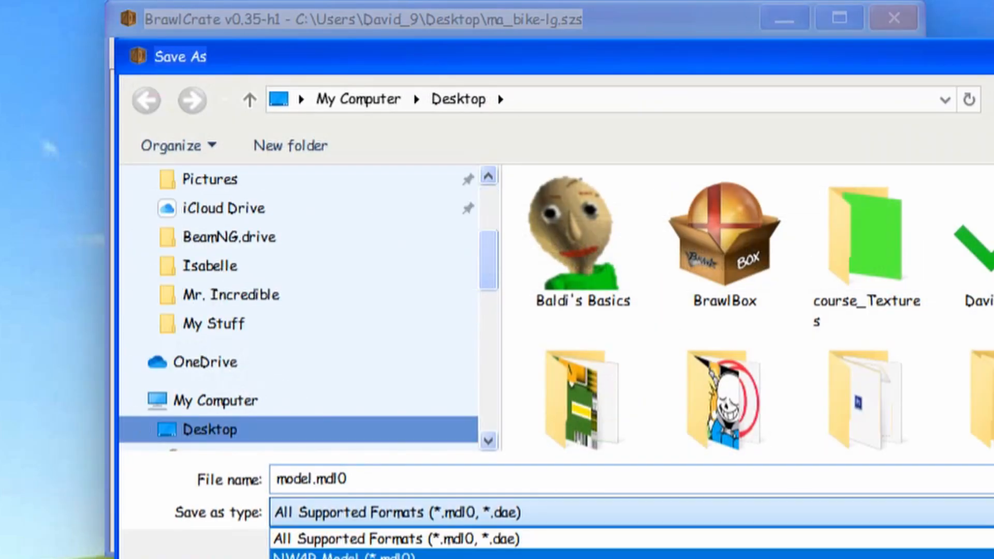
click(341, 558)
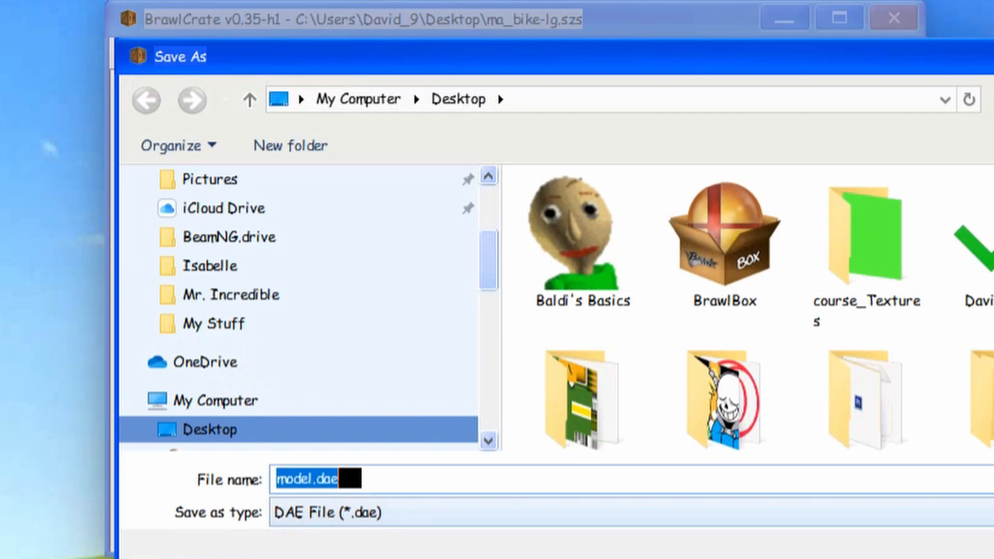
text(Lugu)
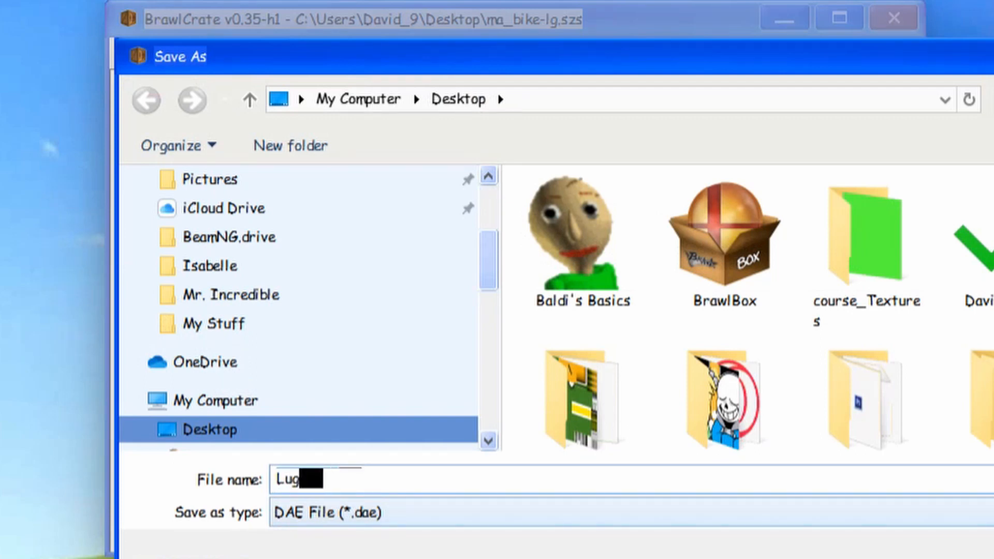
key(BackSpace)
key(BackSpace)
text(igi)
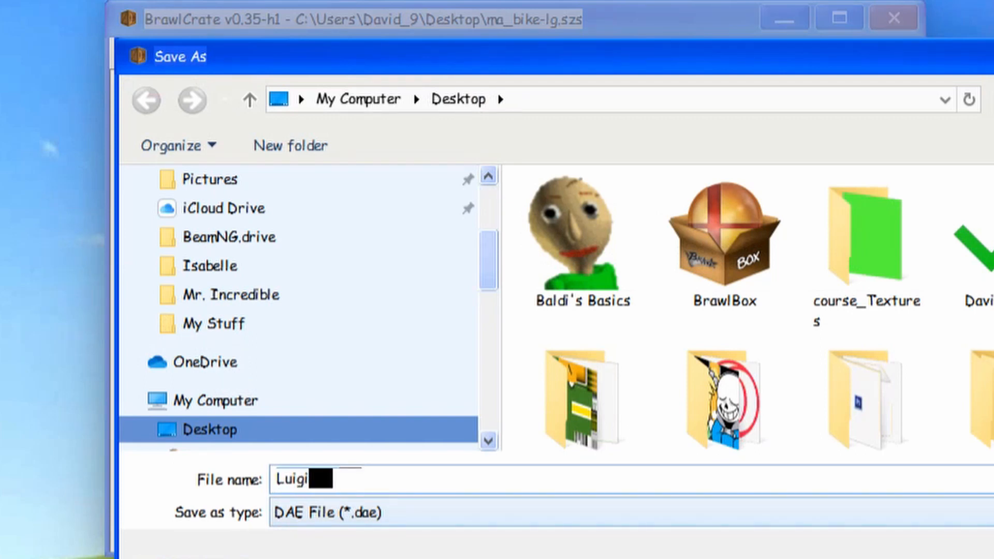
key(Return)
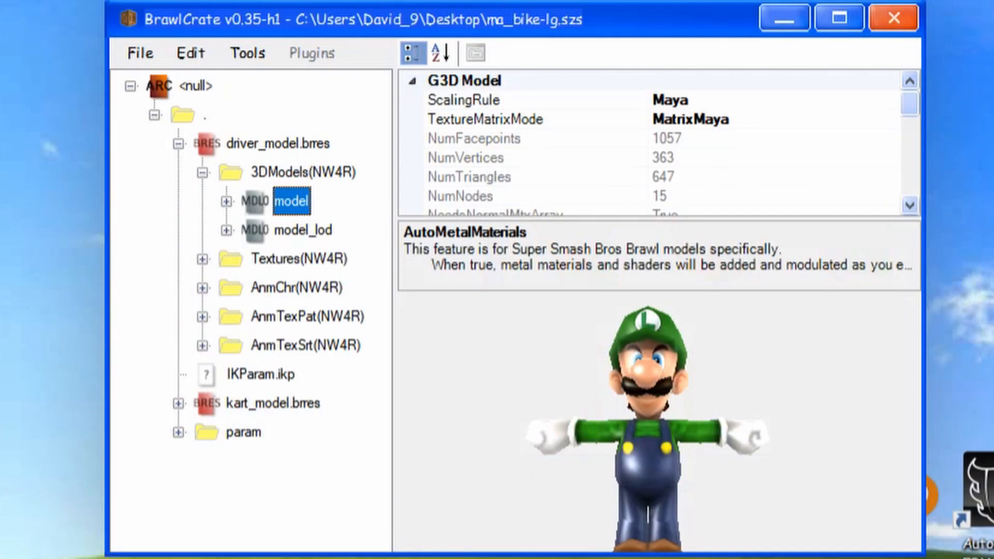
Step: Compare model_lod with the full model and export model_lod to the desktop as a DAE file with a name starting LowPoly
click(303, 230)
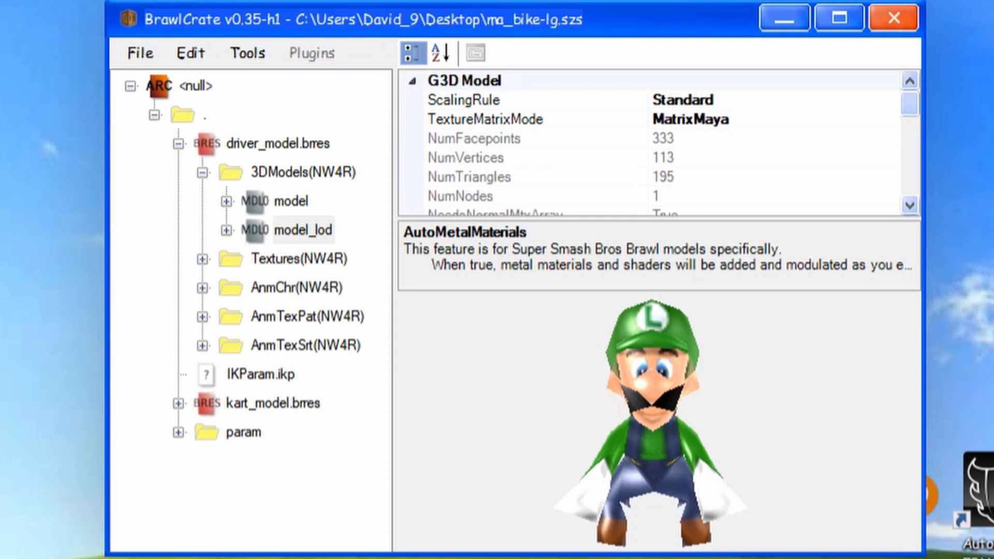
click(291, 200)
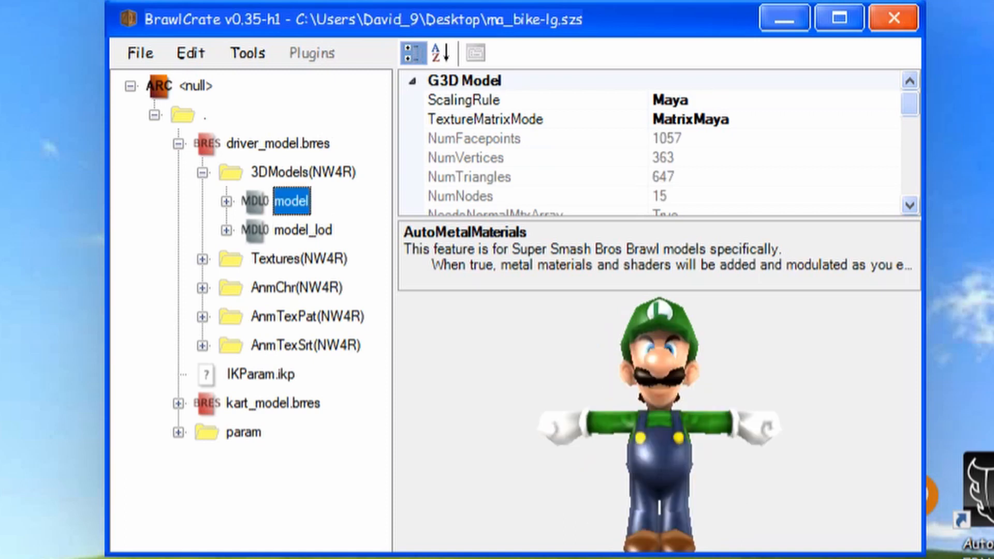
click(303, 229)
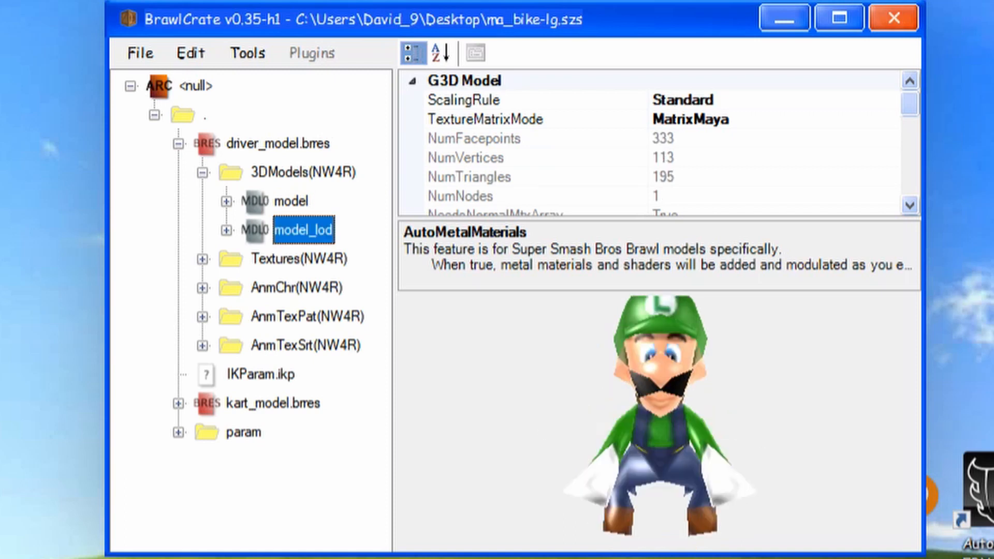
right_drag(660, 414, 635, 441)
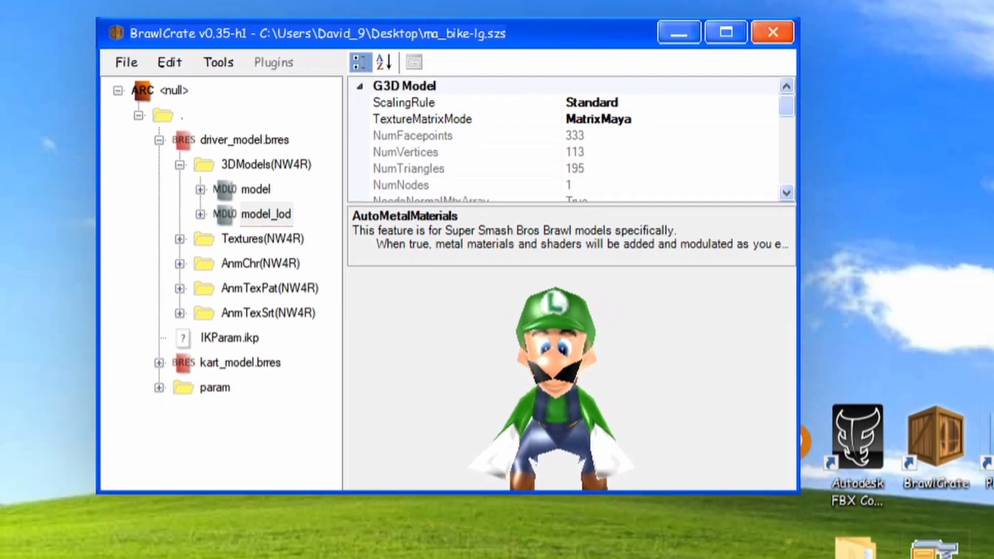
right_click(280, 216)
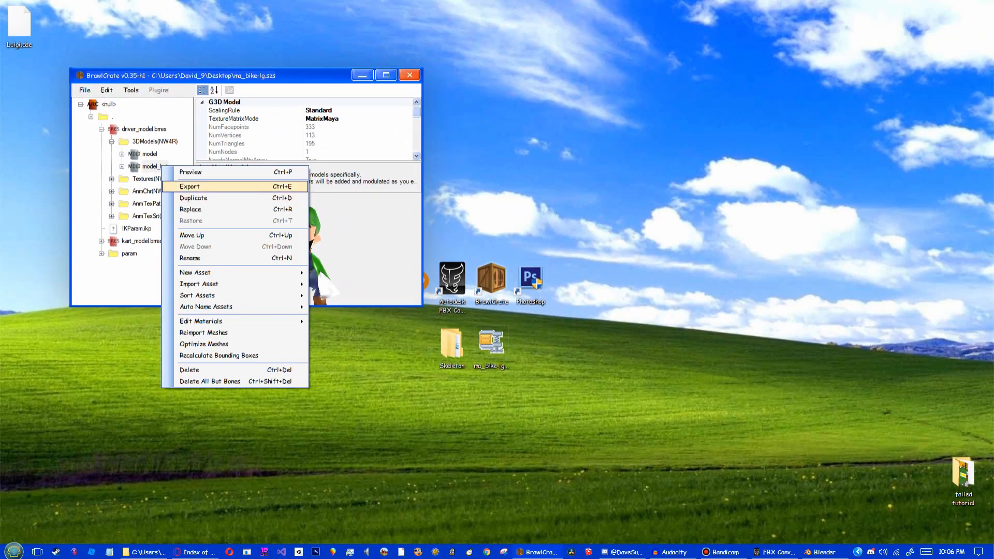
click(235, 186)
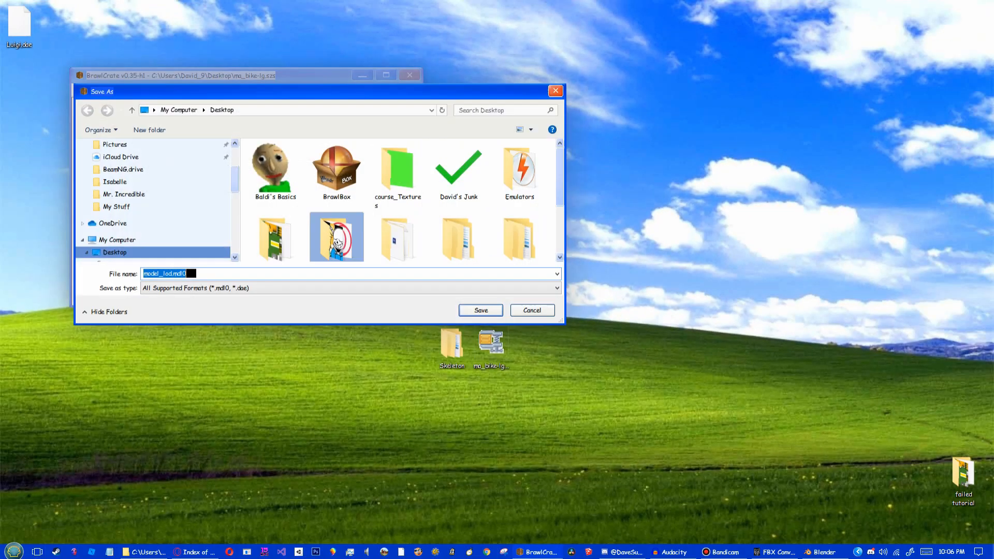
click(349, 287)
click(165, 317)
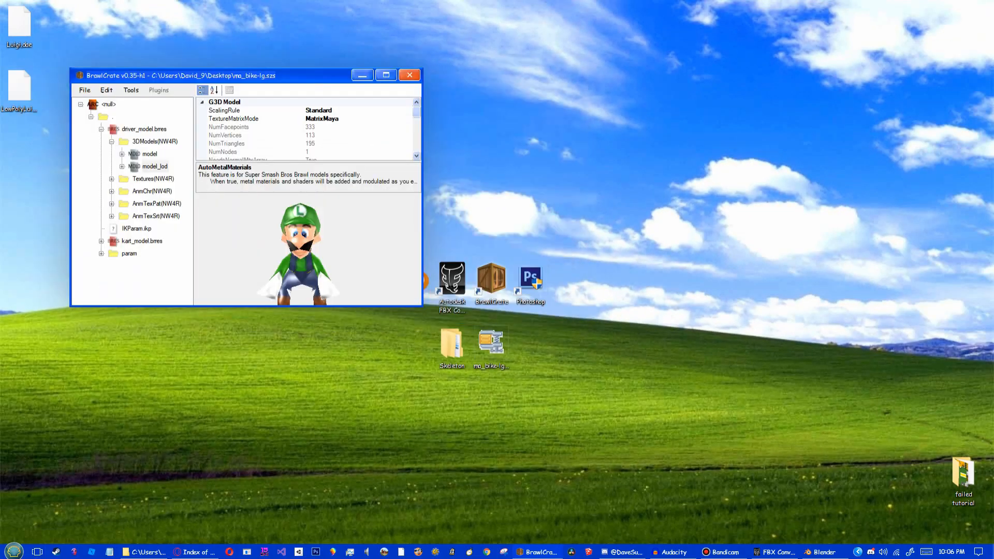
Step: Place the two exported Luigi files side by side above the desktop shortcuts and move the BrawlCrate window off the Blender shortcut
drag(19, 85, 452, 220)
click(19, 26)
ctrl+click(59, 26)
key(alt+Tab)
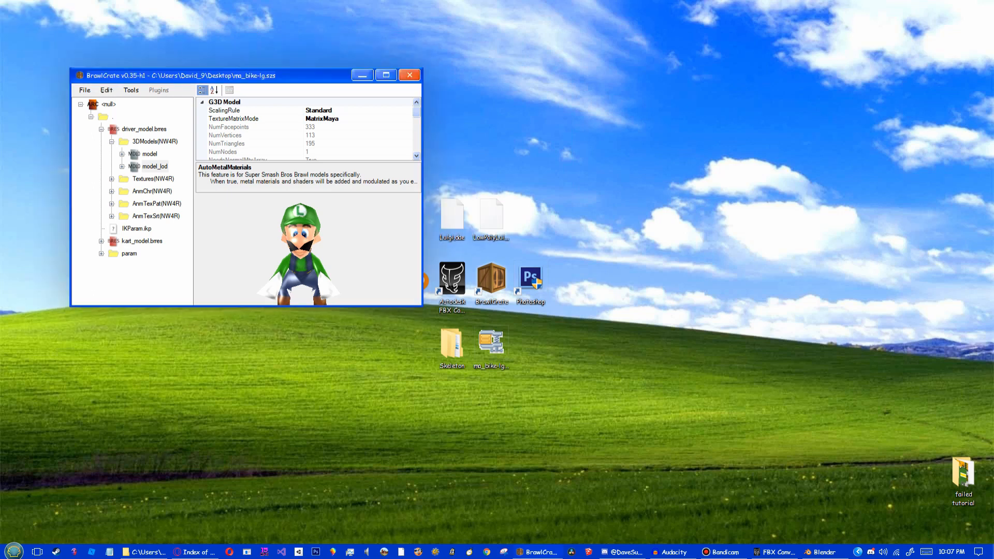
drag(213, 75, 149, 64)
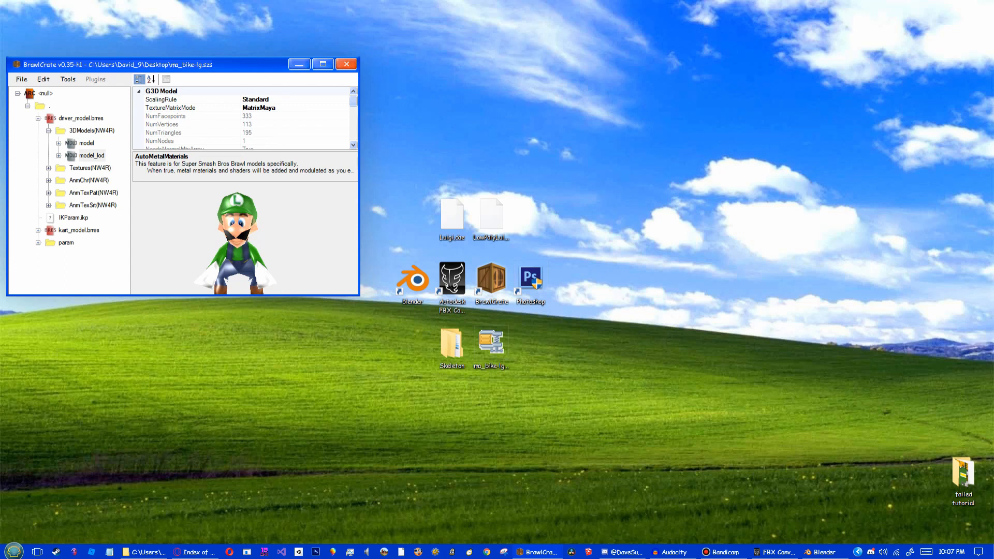
Step: Recheck the full Luigi model inside driver_model.brres, then minimize BrawlCrate and switch to Blender
click(80, 118)
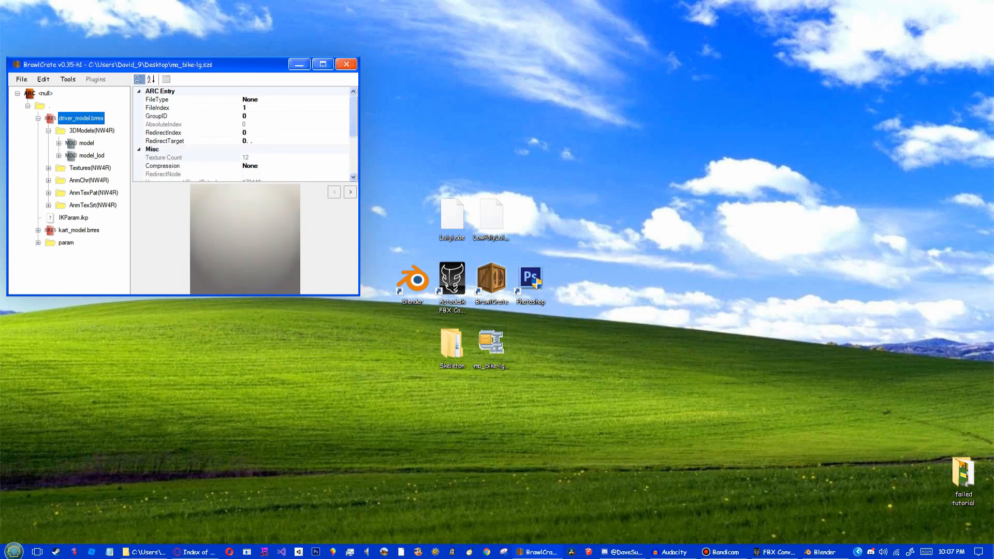
click(87, 143)
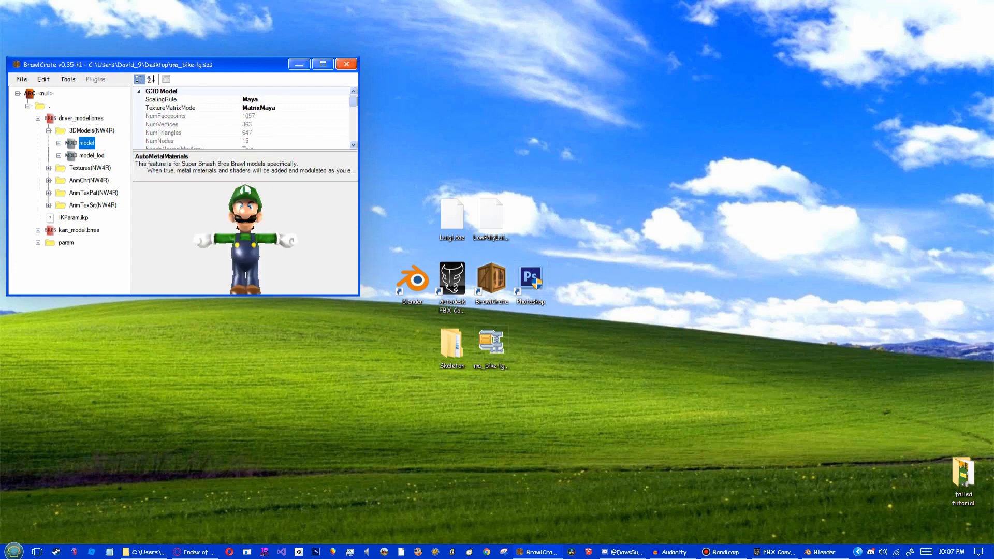
click(299, 64)
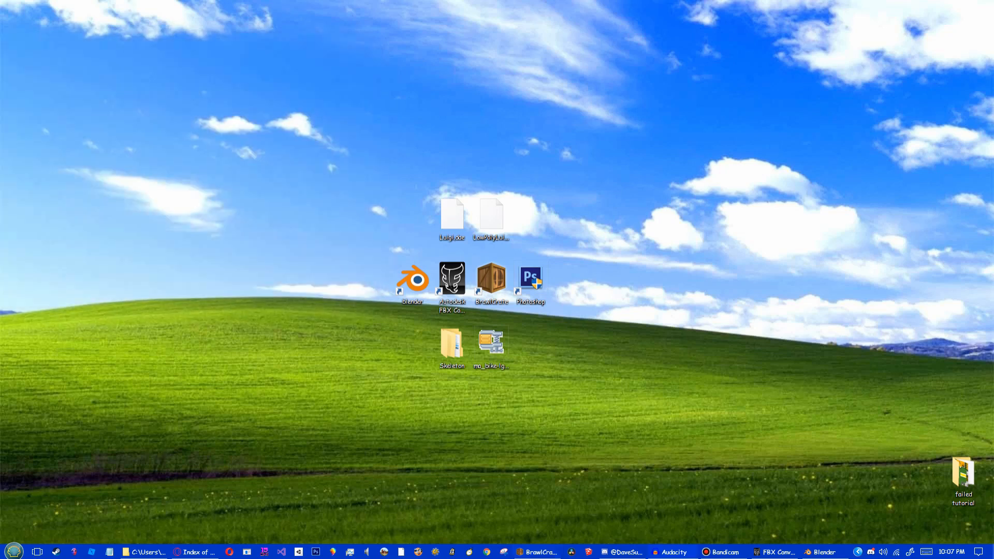
click(820, 552)
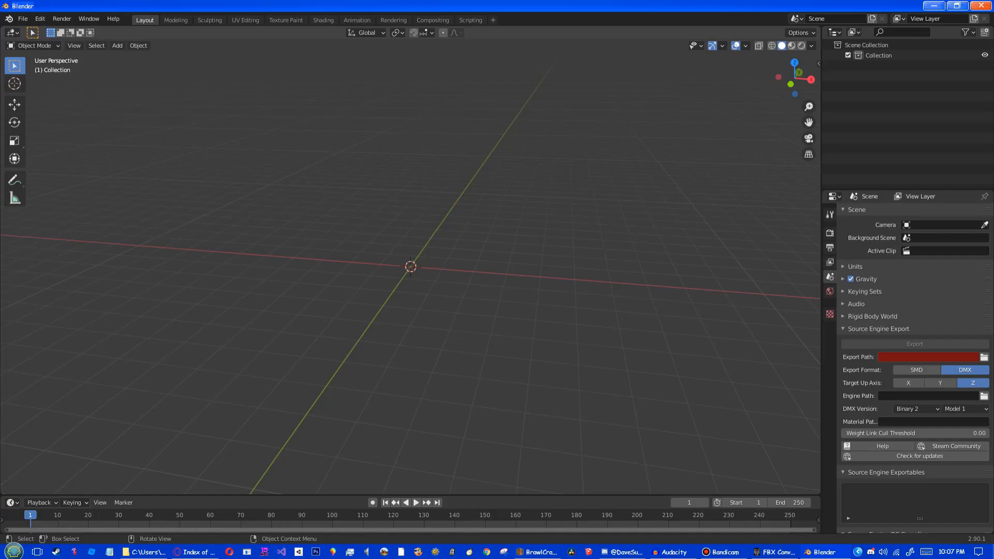
click(22, 19)
click(39, 41)
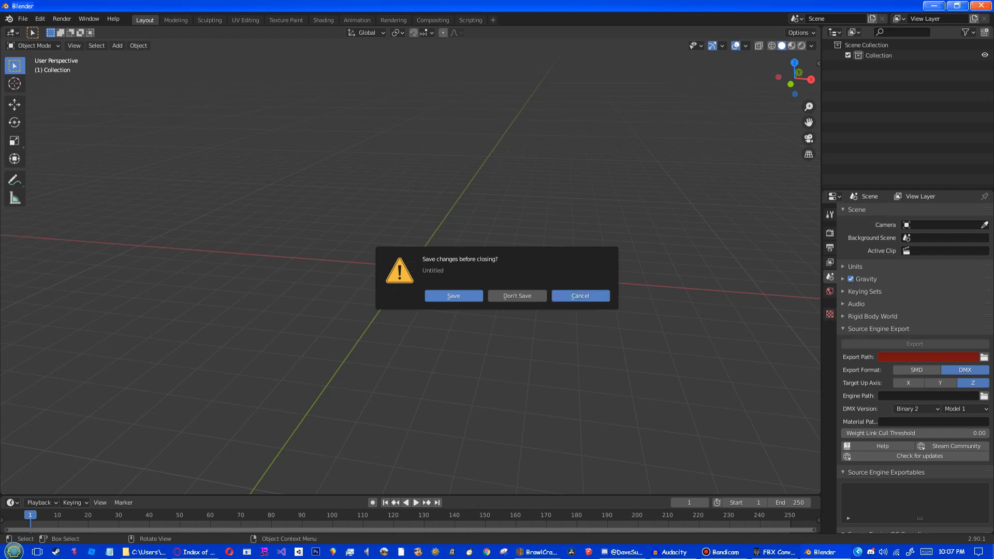
click(580, 295)
Step: Import Skeleton.fbx from the nested Skeleton folder on the desktop into the empty scene
click(22, 19)
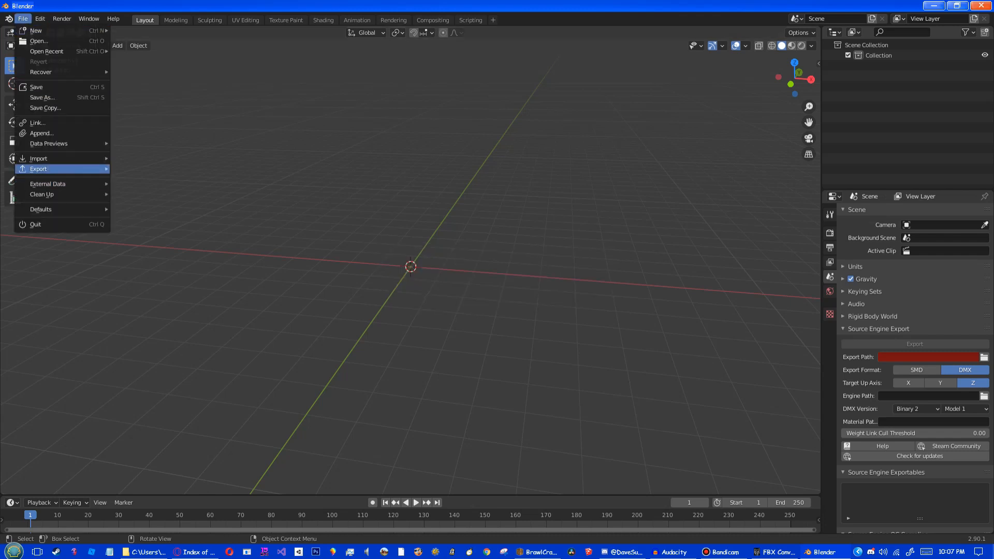
mouse_move(39, 159)
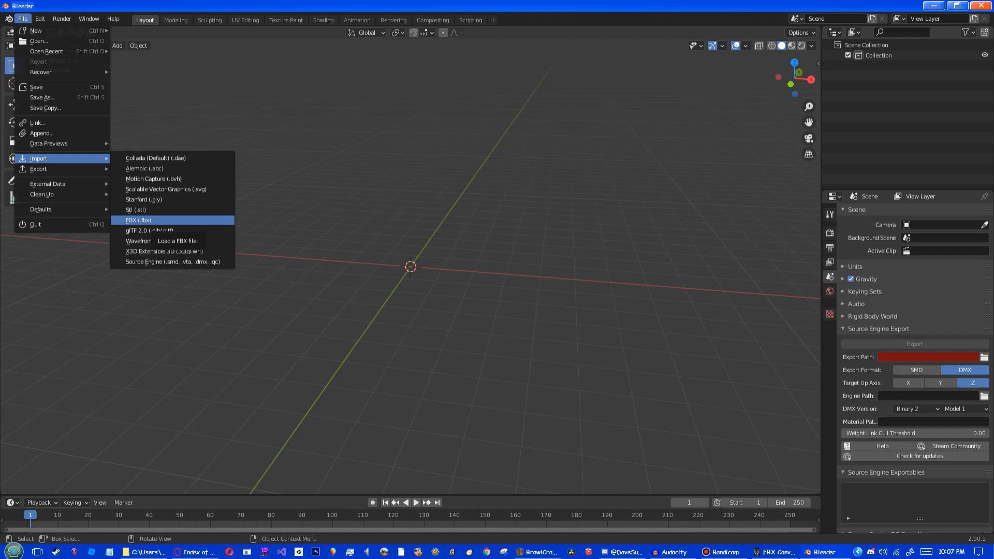
click(140, 220)
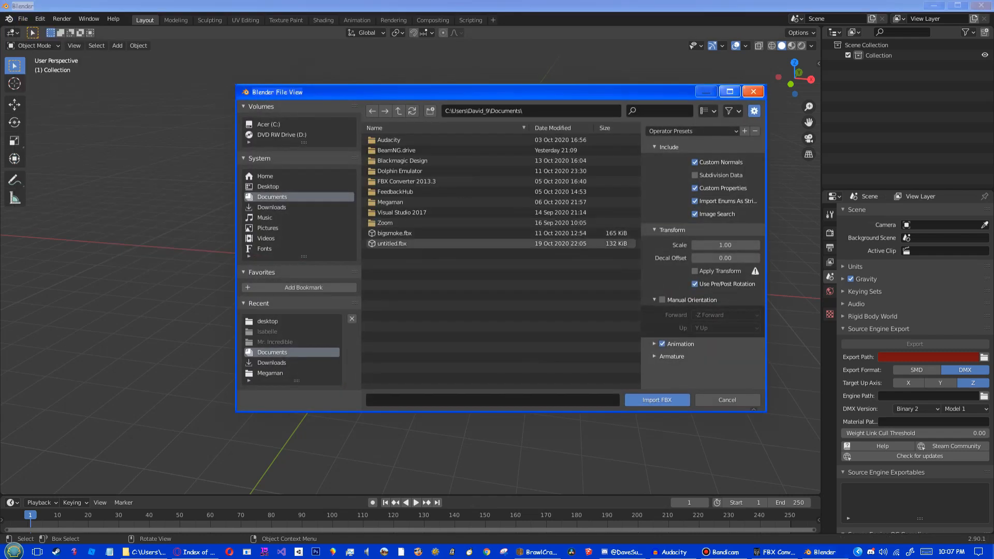
click(268, 187)
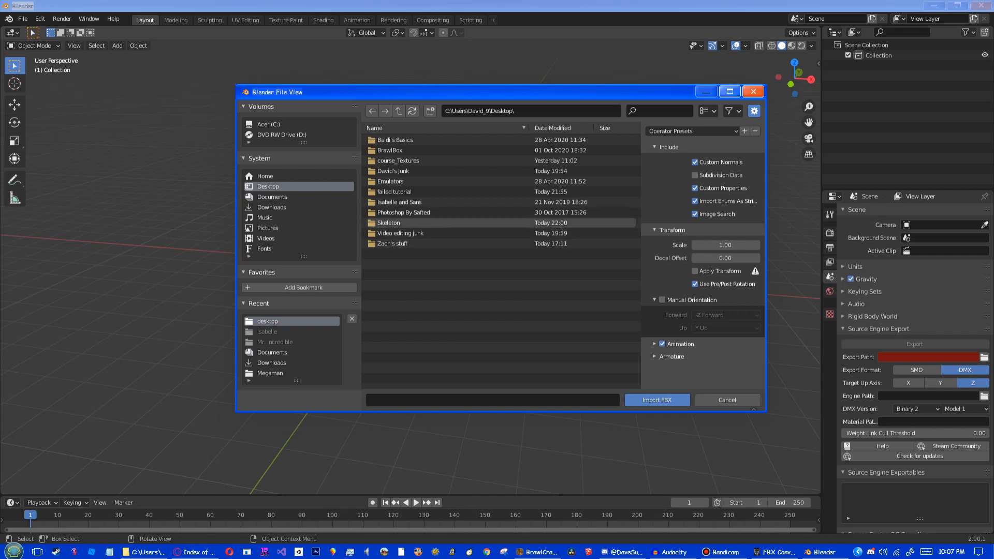
double_click(389, 223)
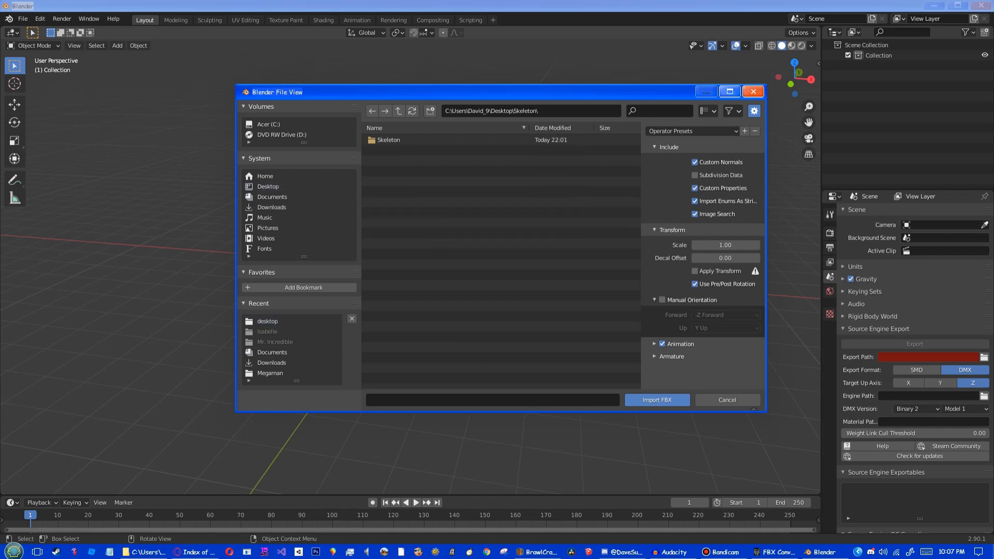
double_click(388, 139)
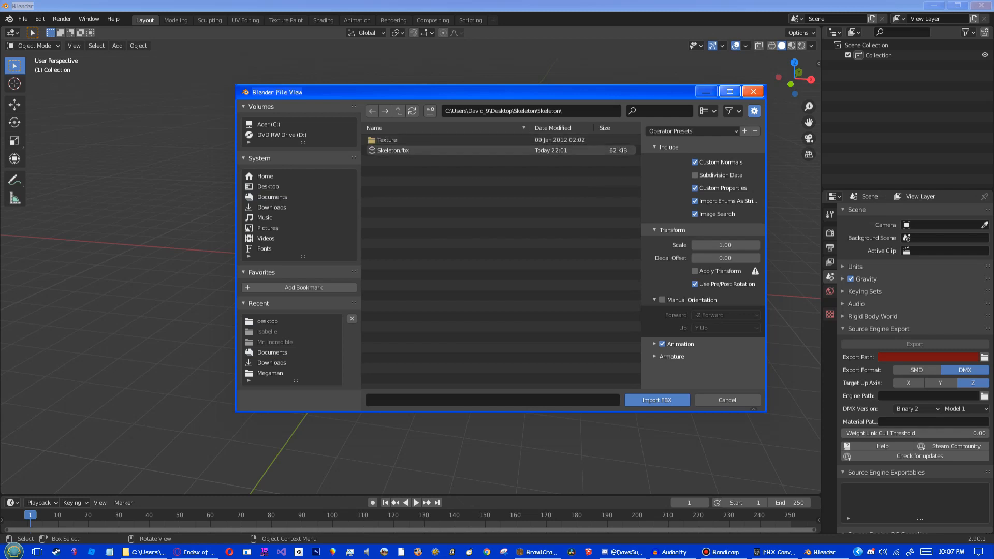
click(393, 150)
key(Return)
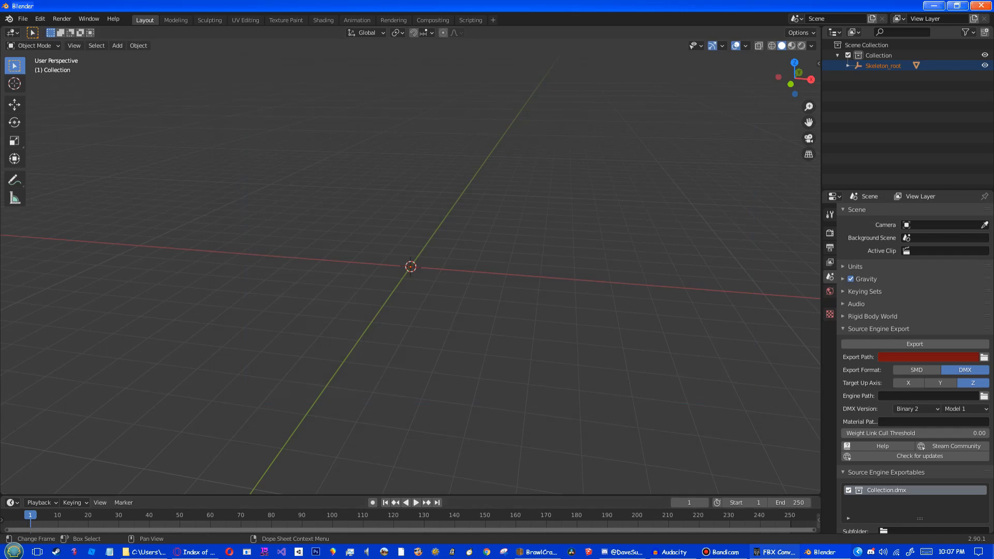
Step: In FBX Converter, replace the listed source with the desktop's Luigi.dae, convert it to FBX 2013 and return to Blender
click(774, 551)
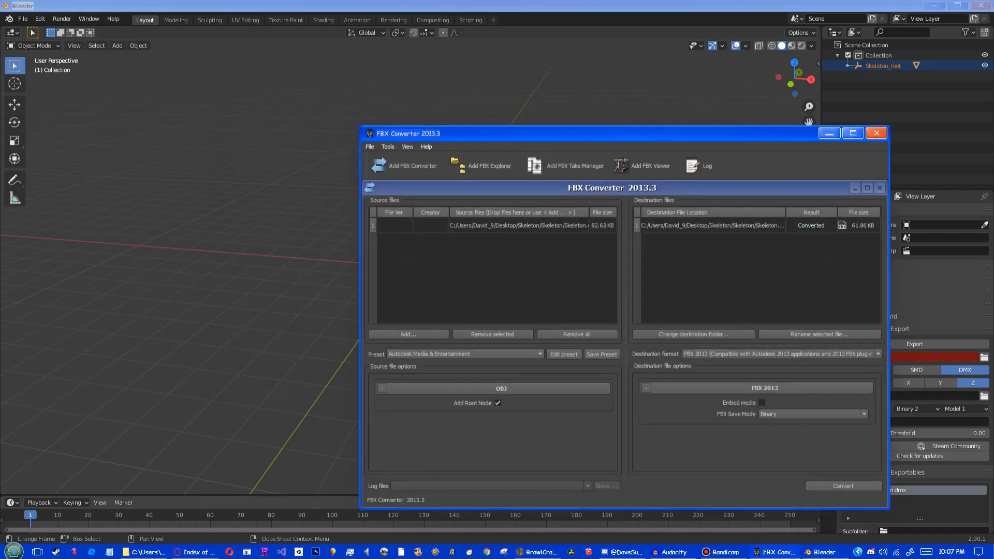
click(576, 334)
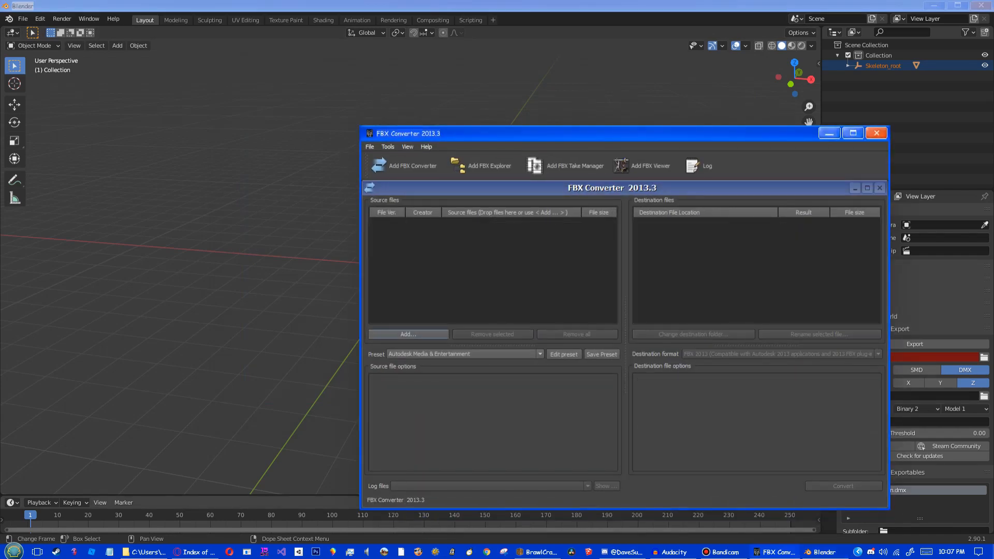
click(408, 334)
scroll(642, 305, down, 1)
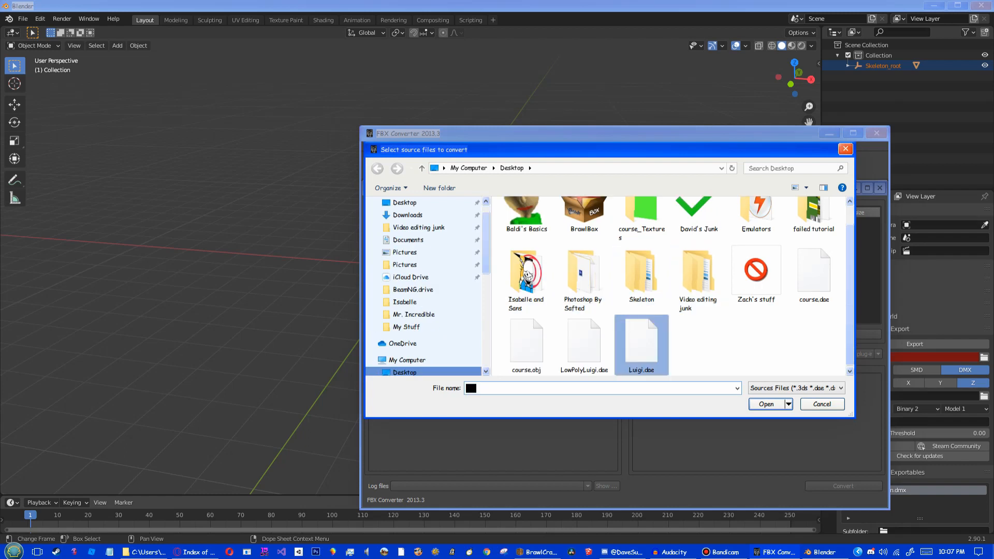
double_click(642, 345)
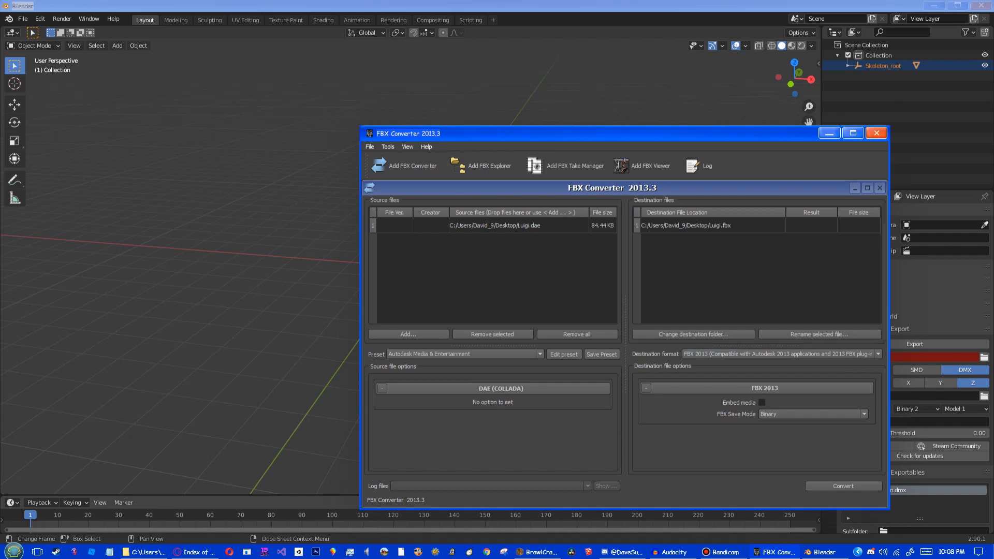
click(843, 486)
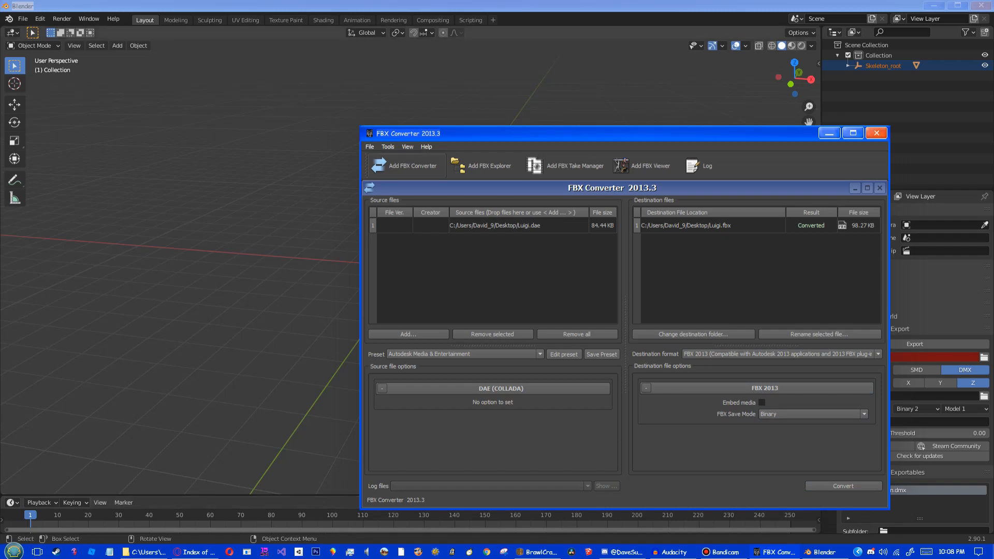
key(alt+Tab)
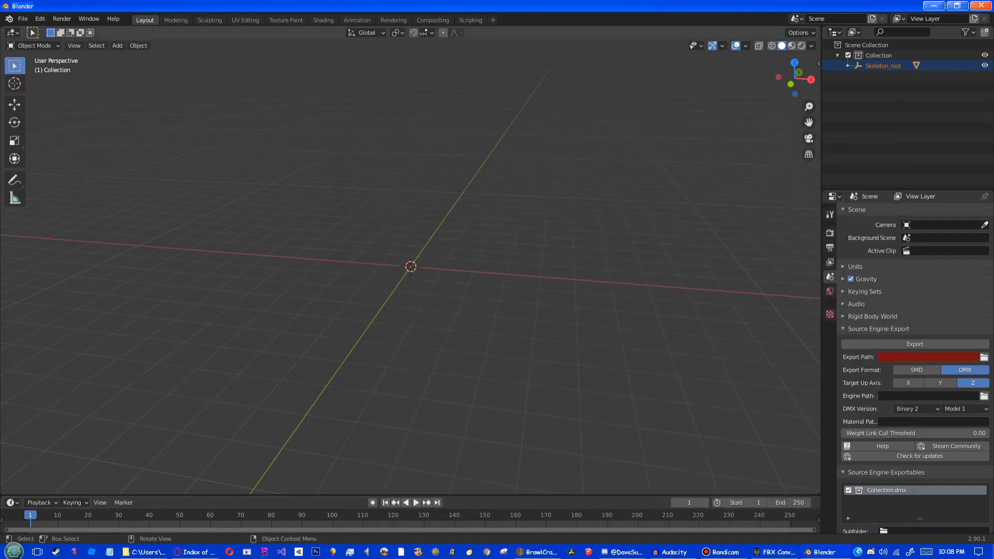
Step: Delete the Skeleton_root parent empty while keeping its child mesh object named default
middle_drag(411, 267, 497, 253)
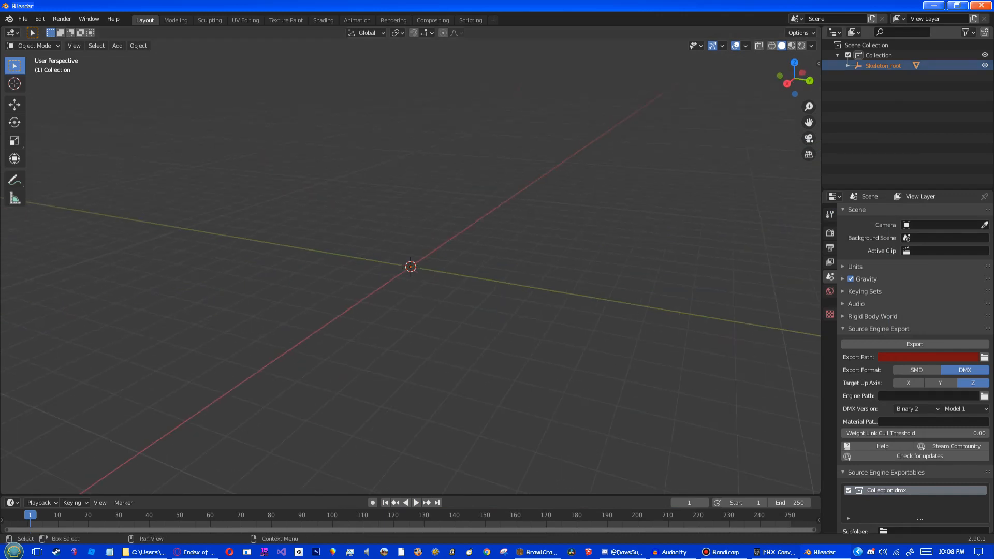
click(848, 66)
click(858, 76)
click(884, 76)
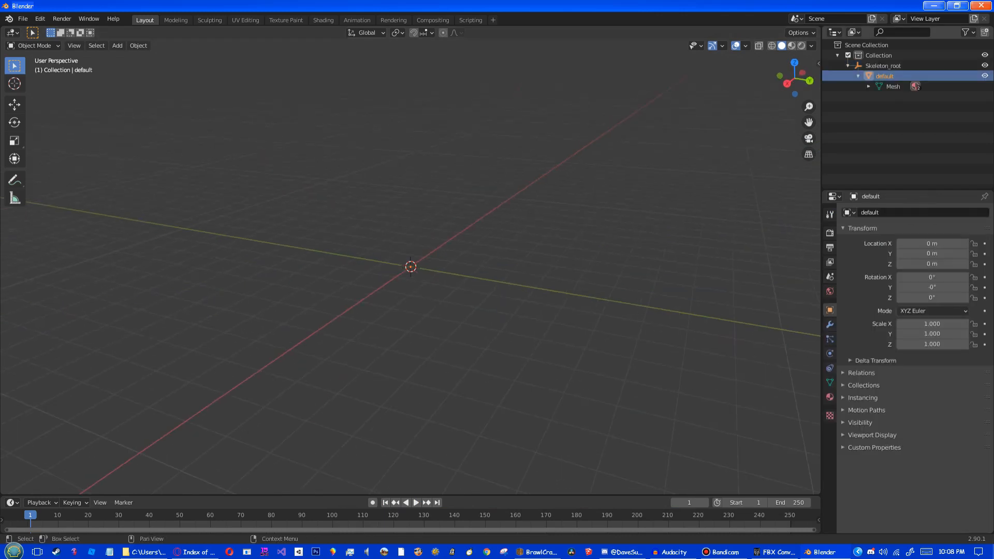
click(883, 66)
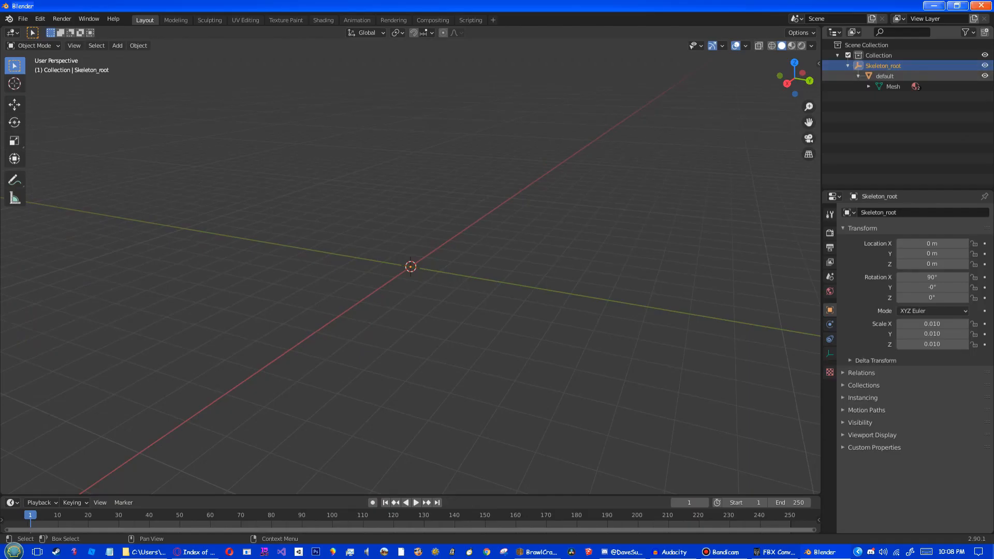
key(x)
middle_drag(410, 266, 499, 311)
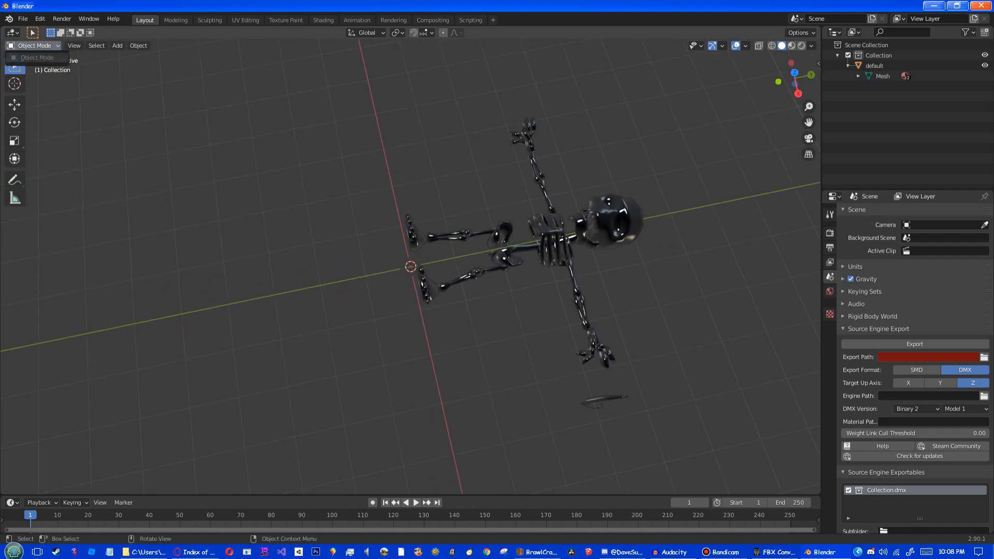
Step: In Edit Mode with X-ray enabled, delete all vertices of the detached curved piece beside the skeleton's hand
click(883, 76)
middle_drag(497, 310, 578, 241)
key(alt+a)
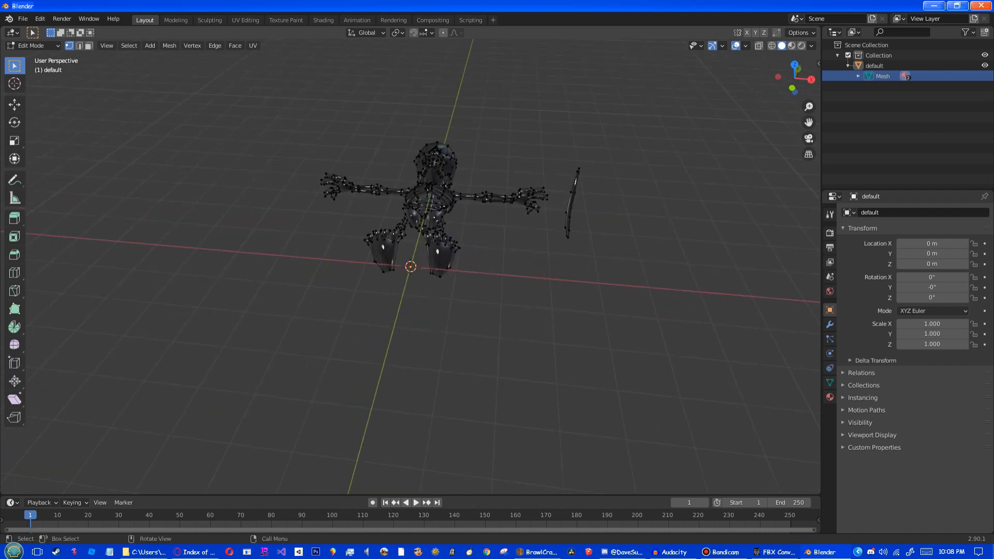
drag(559, 143, 592, 256)
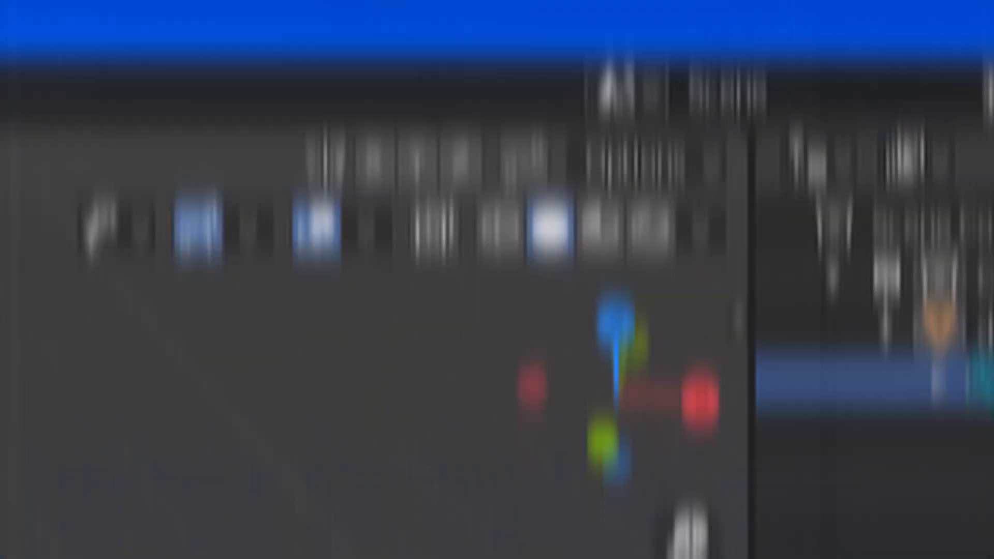
key(alt+z)
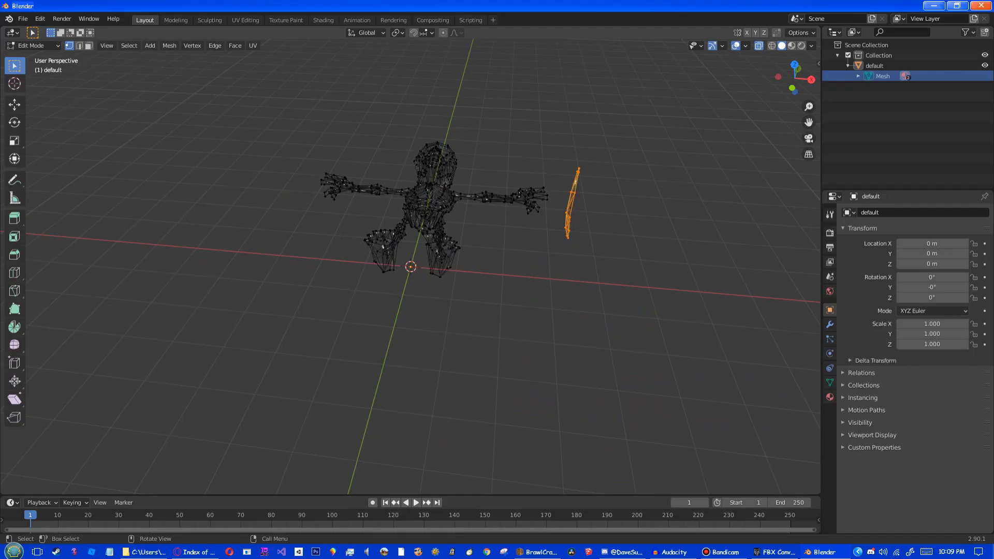
drag(547, 149, 580, 213)
mouse_move(530, 169)
ctrl+mouse_down()
mouse_move(545, 206)
mouse_move(531, 185)
ctrl+mouse_up()
key(x)
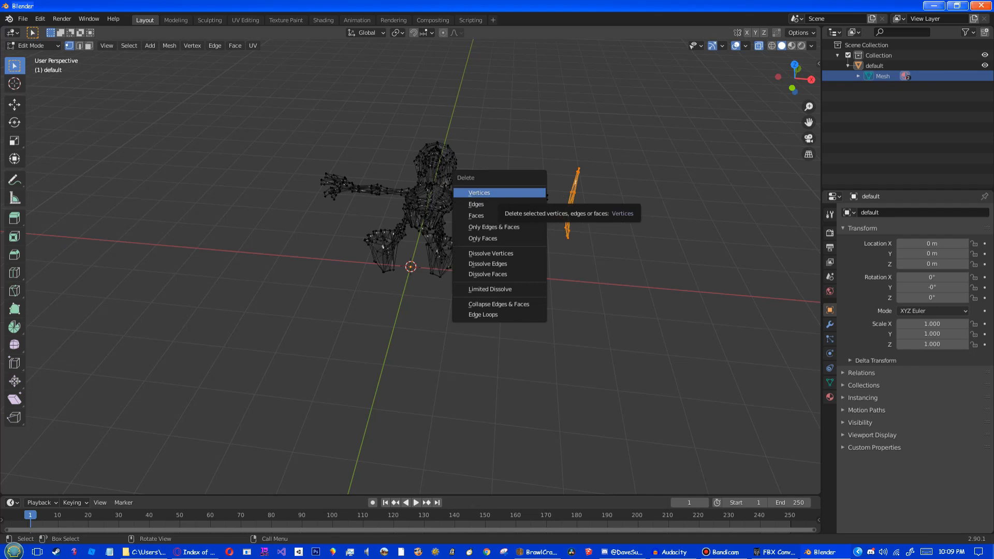
key(Return)
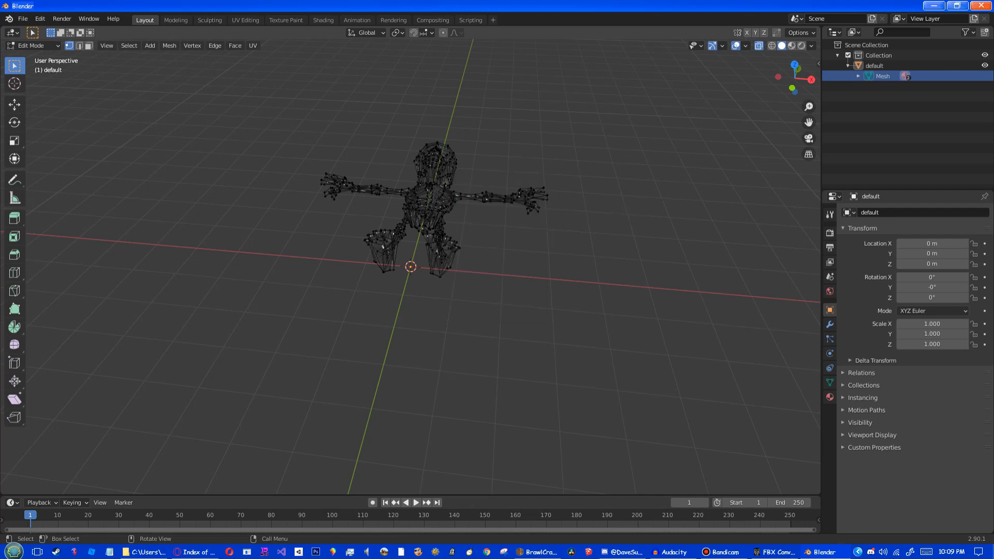
Step: Return the skeleton mesh from Edit Mode to Object Mode
middle_drag(466, 207, 290, 207)
click(33, 45)
click(37, 57)
key(Tab)
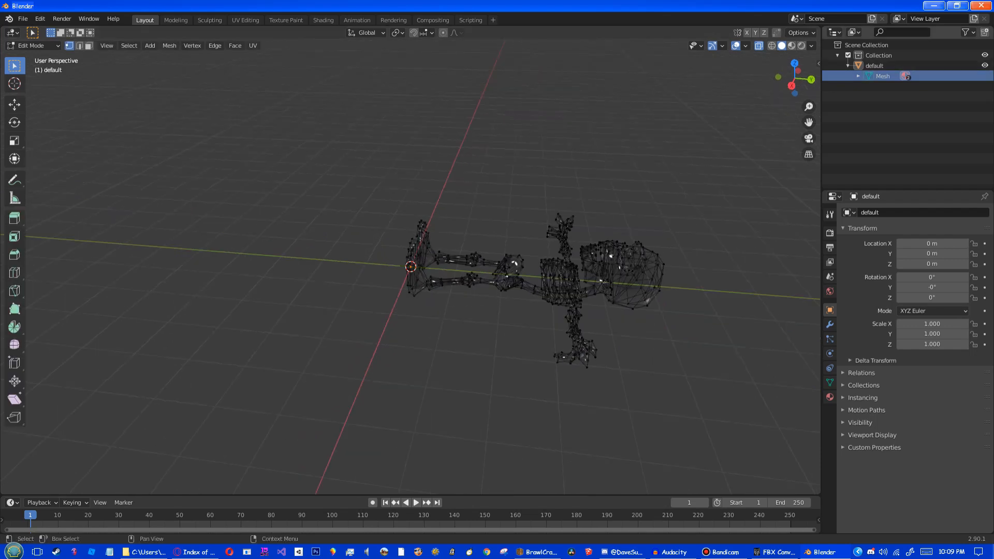
click(14, 122)
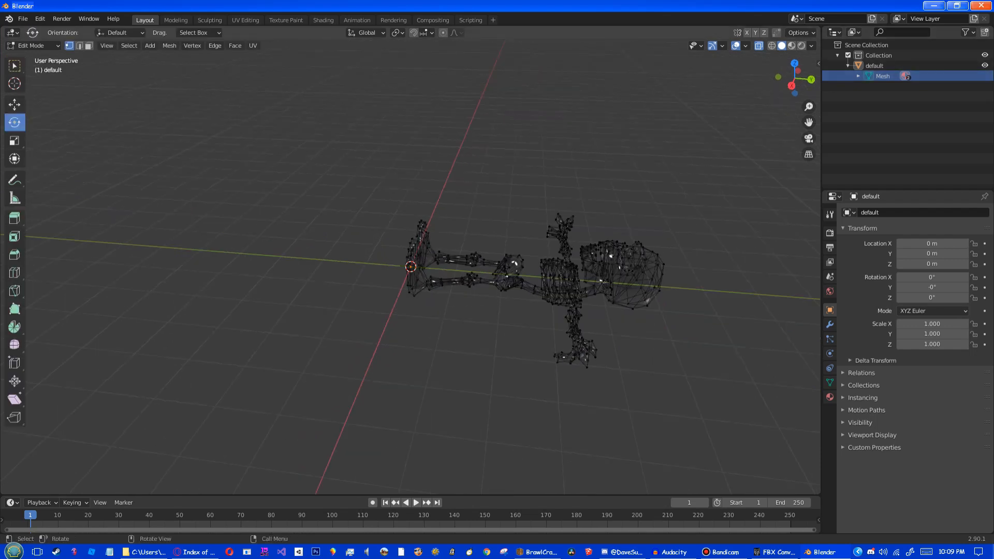
click(32, 45)
click(31, 57)
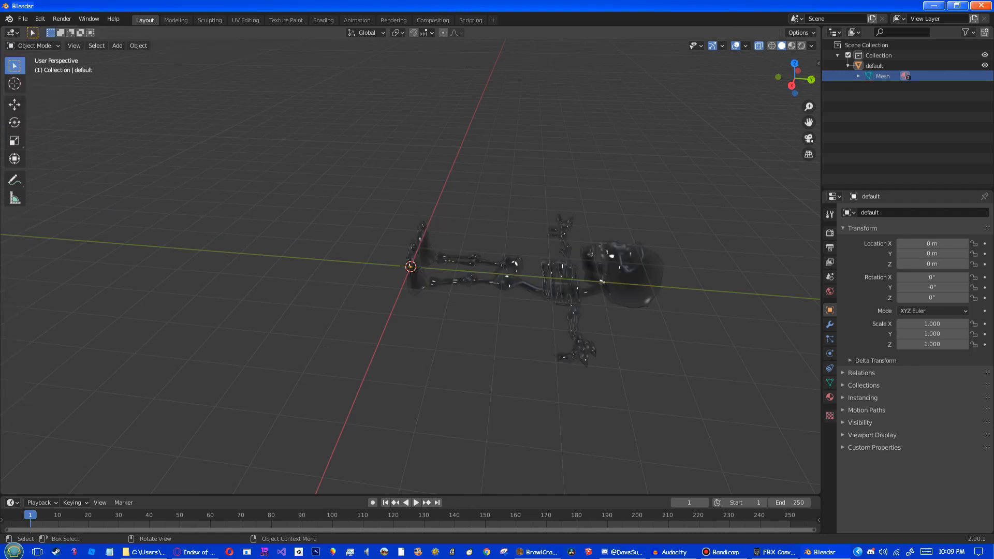
Step: Rotate the default skeleton object to 90° about X so that it stands upright, and deselect it
click(873, 66)
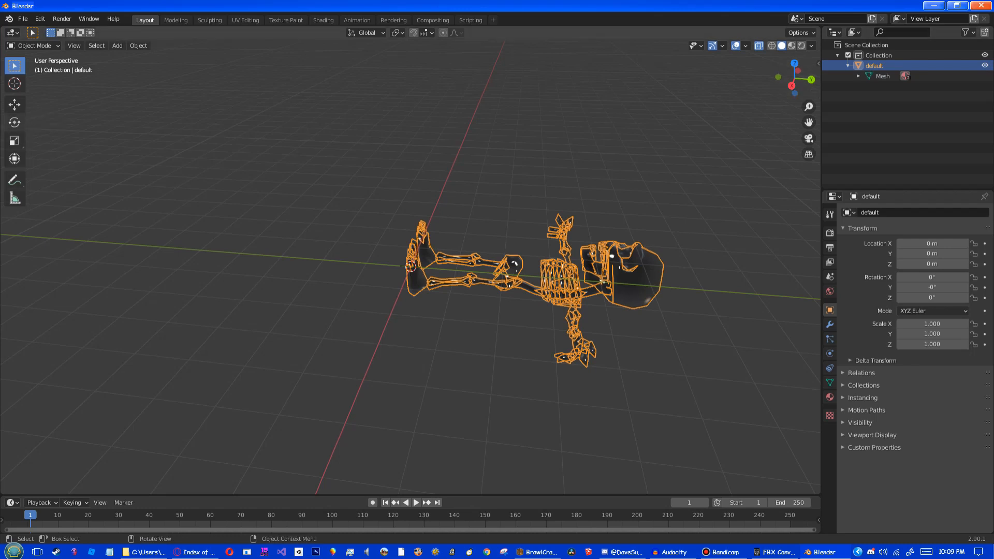
click(14, 122)
middle_drag(410, 267, 427, 234)
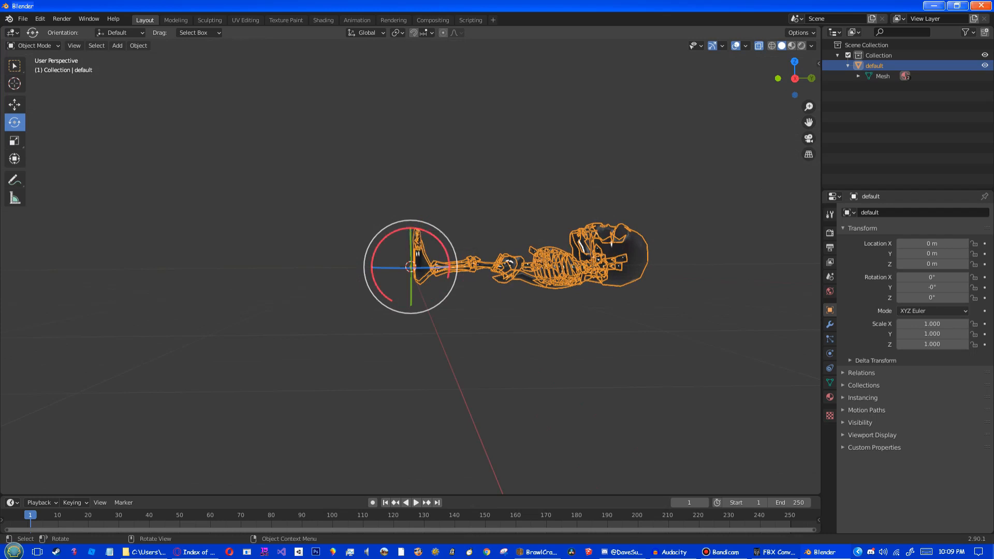
mouse_move(414, 230)
mouse_down()
mouse_move(362, 226)
mouse_move(344, 234)
mouse_move(333, 261)
mouse_up()
middle_drag(333, 261, 436, 271)
key(alt+a)
scroll(436, 286, down, 3)
scroll(435, 271, up, 2)
middle_drag(411, 267, 432, 271)
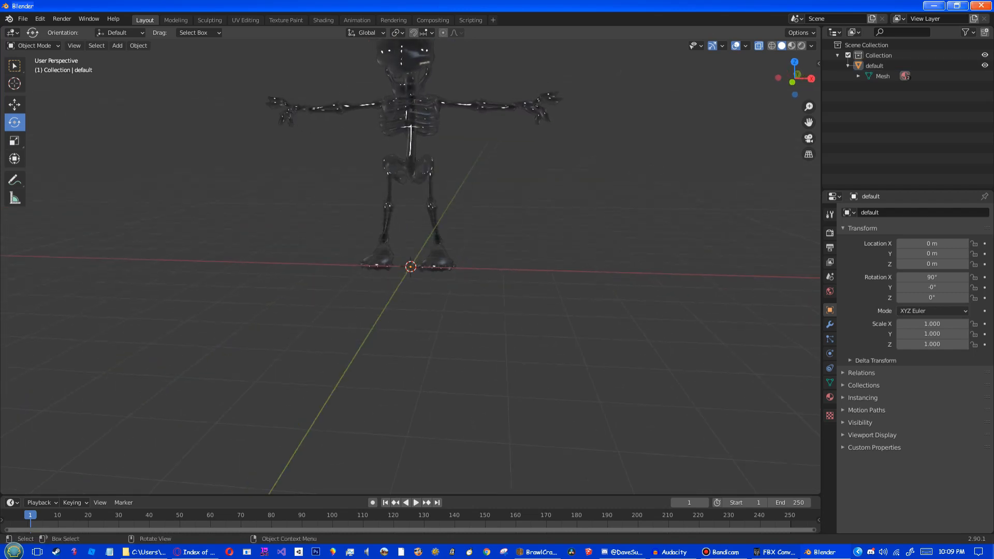
Step: Import the converted Luigi.fbx from the desktop into the scene with the skeleton
click(23, 19)
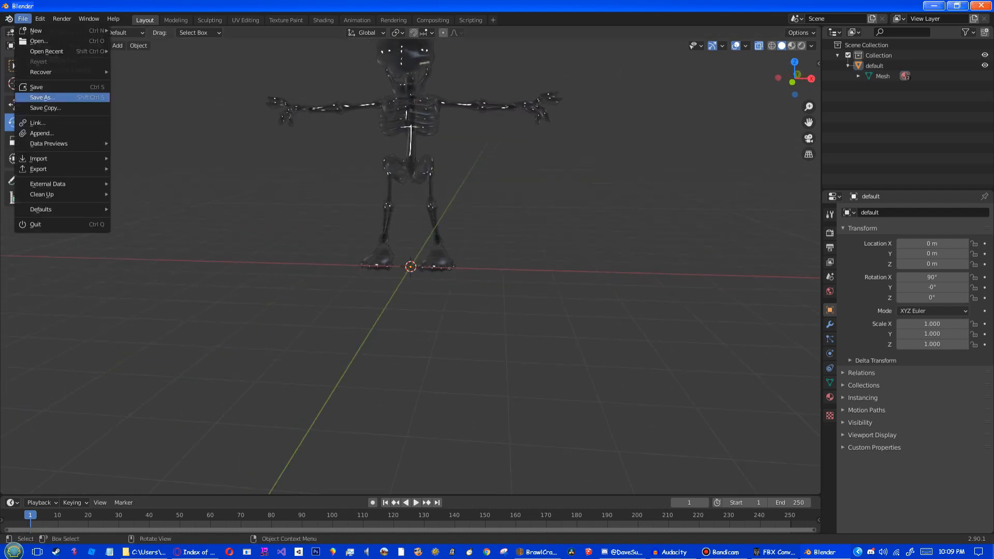
mouse_move(38, 158)
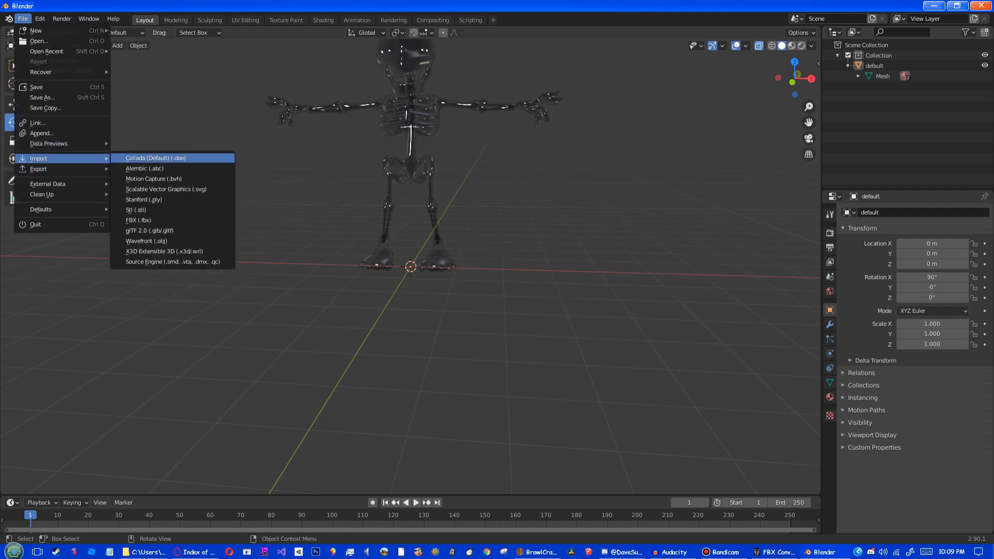
click(138, 220)
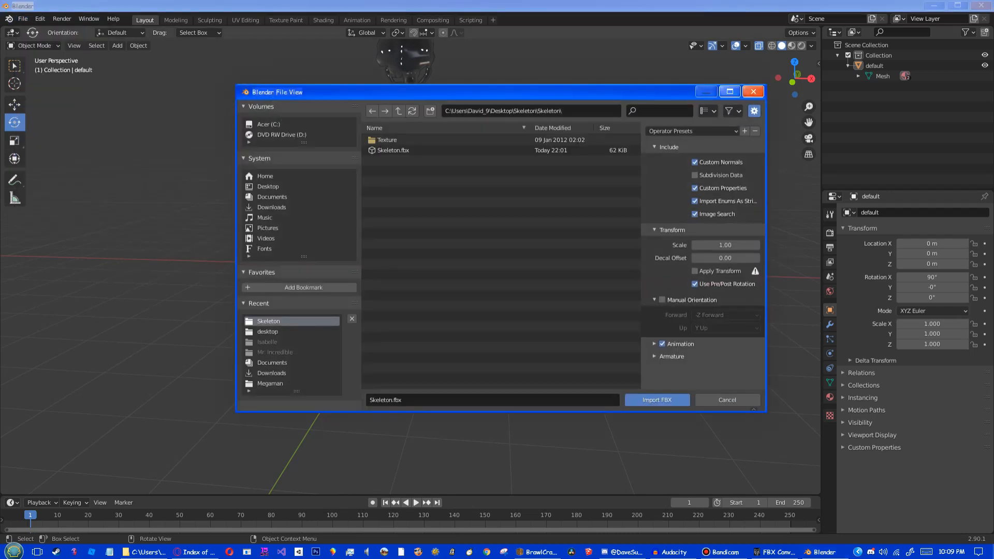
click(561, 111)
drag(562, 111, 511, 110)
key(BackSpace)
key(Return)
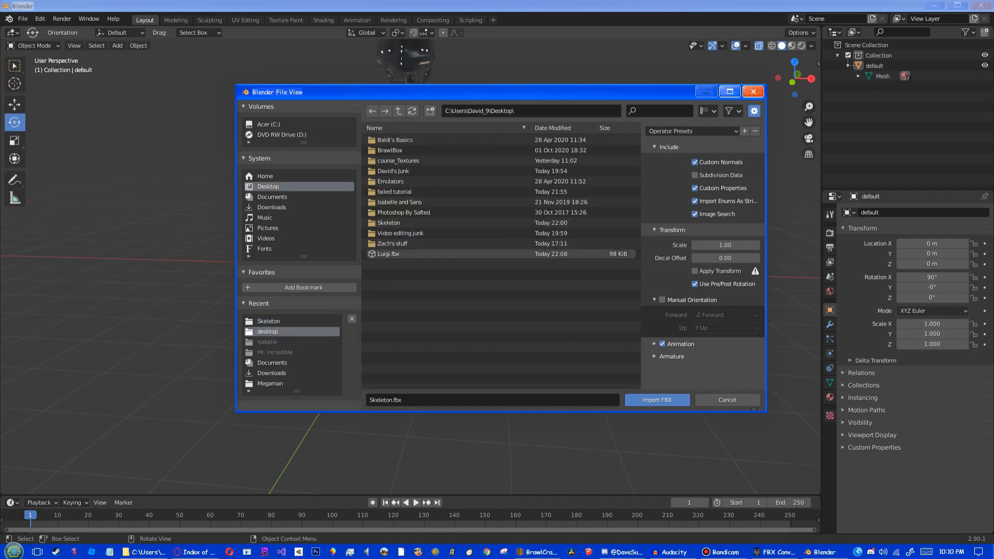
click(388, 254)
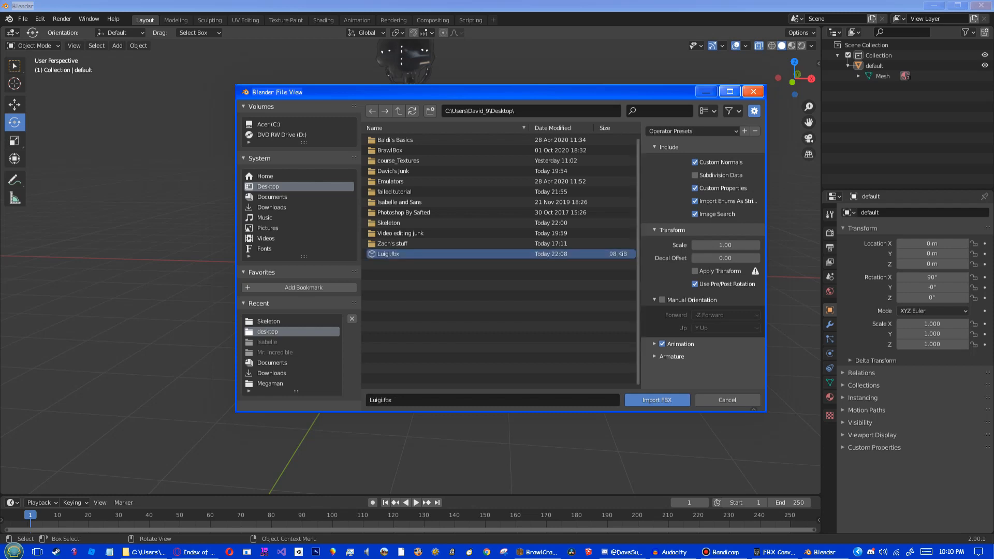
click(656, 399)
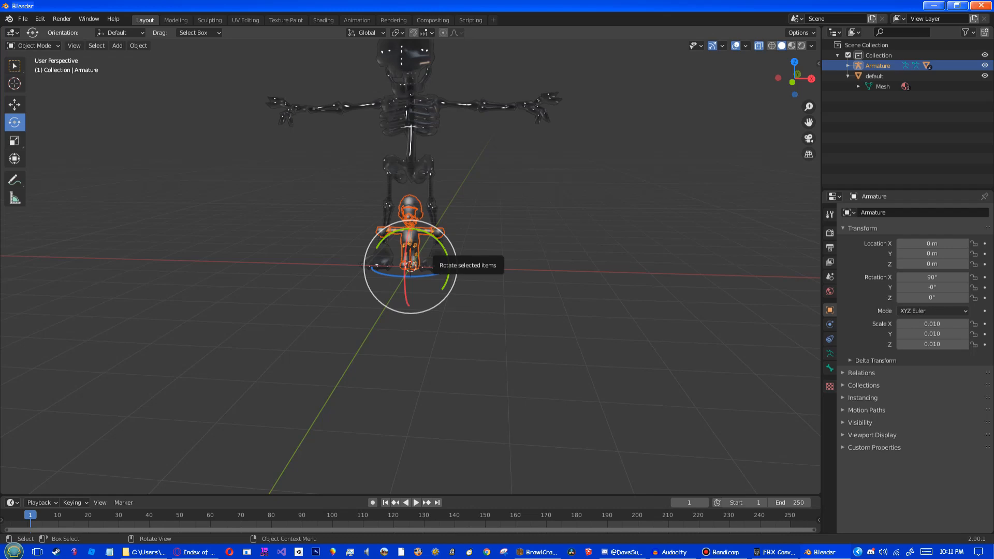
scroll(435, 243, up, 5)
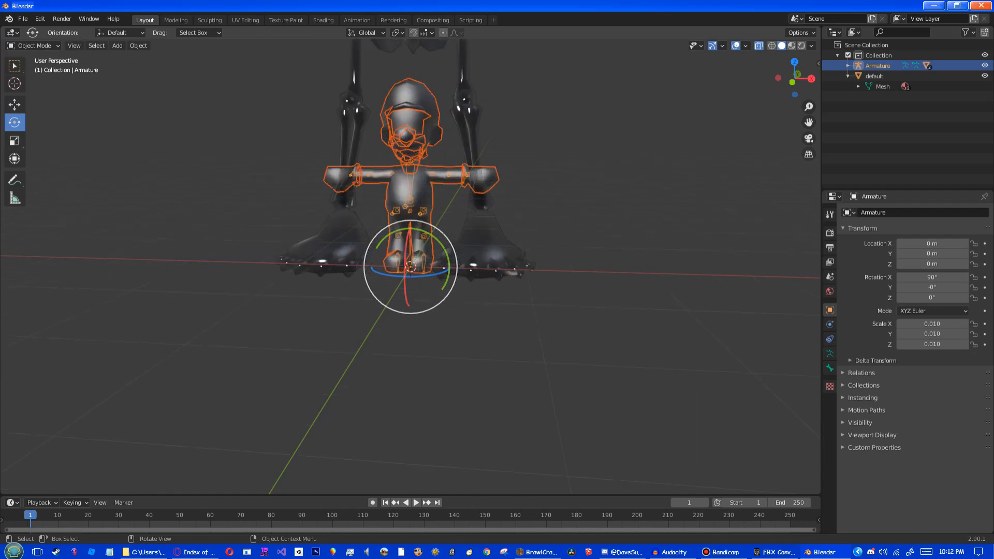
Step: Scale the default skeleton object down uniformly to about 0.219 so it comes close to the size of the Luigi model
scroll(435, 243, down, 7)
middle_drag(436, 243, 432, 244)
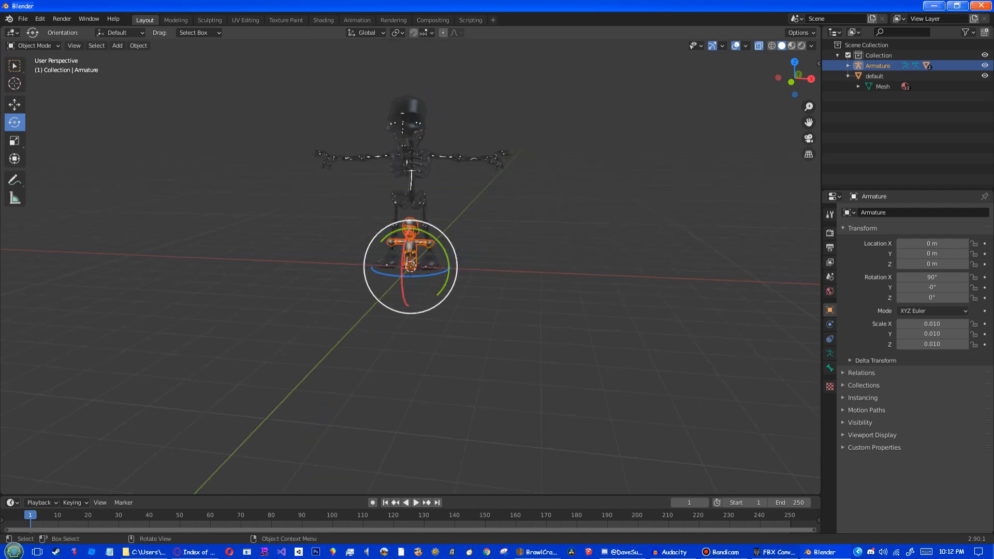
click(410, 174)
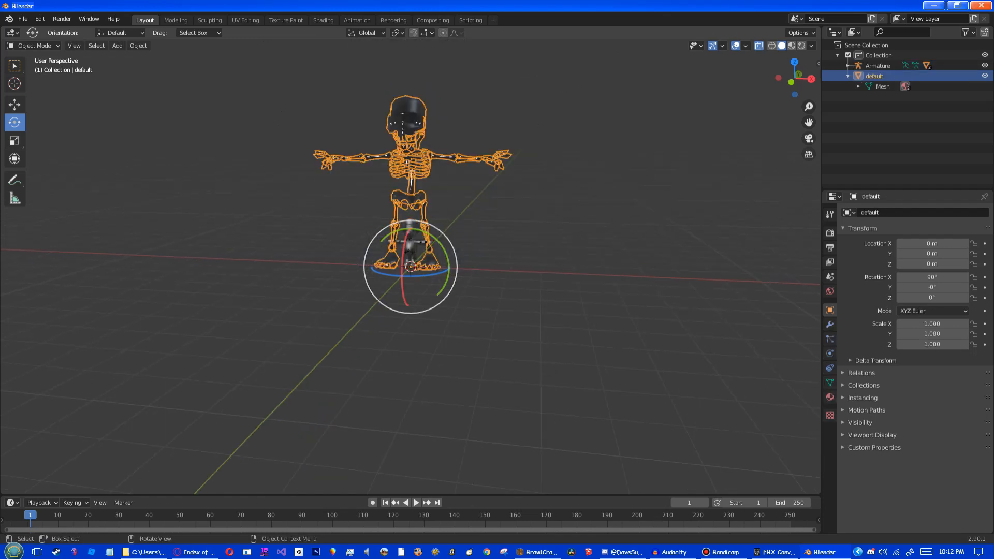
middle_drag(410, 174, 378, 177)
scroll(388, 178, up, 2)
scroll(408, 177, up, 4)
scroll(409, 177, up, 2)
scroll(389, 177, down, 2)
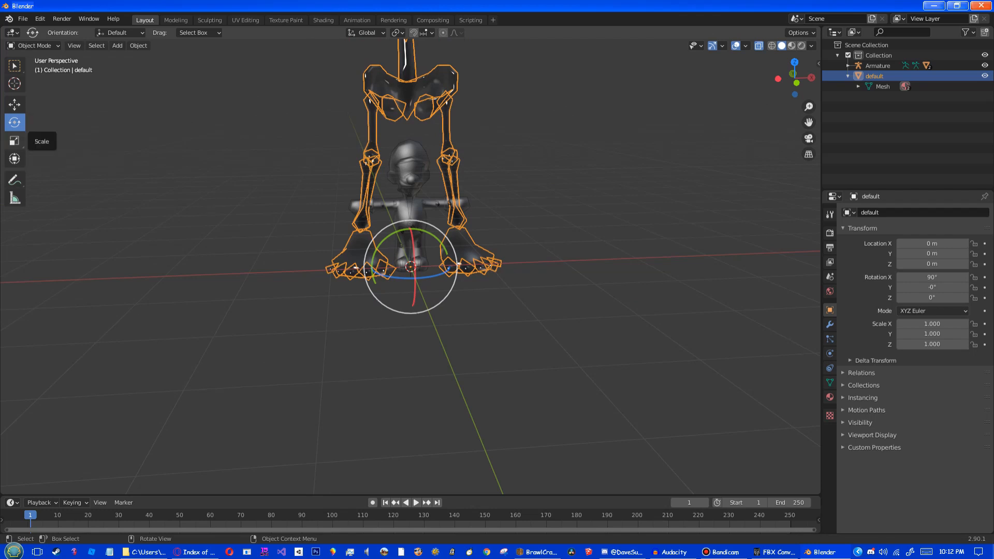
click(14, 140)
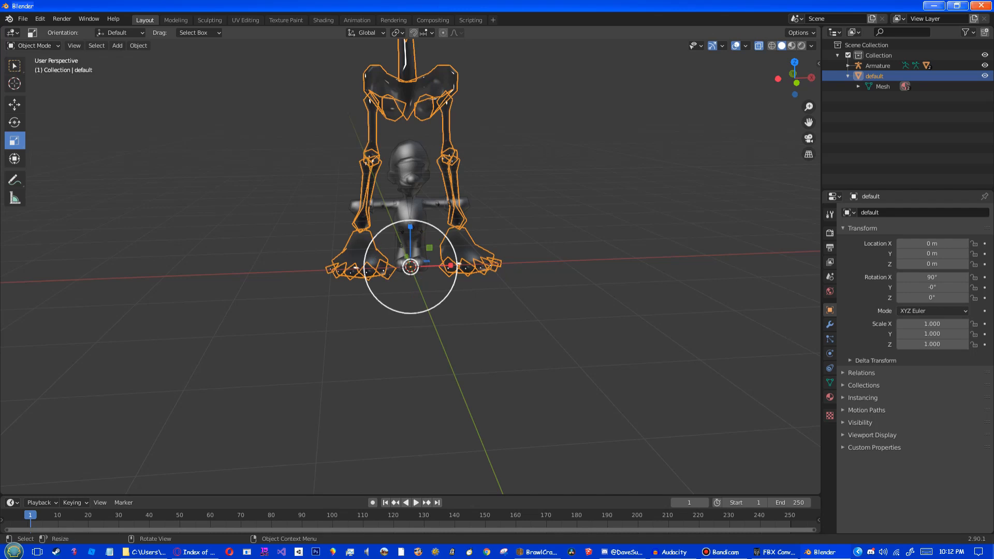
drag(409, 222, 400, 255)
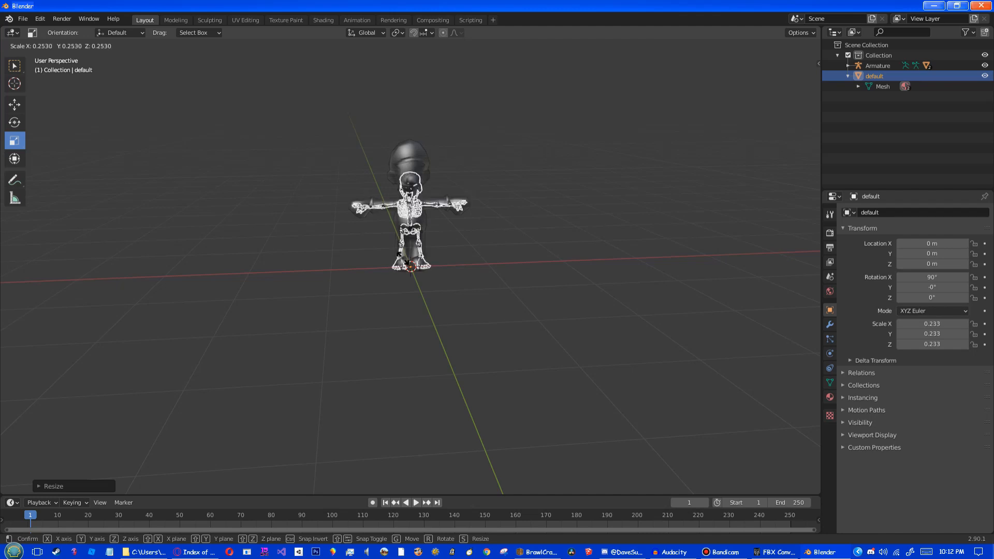
drag(400, 255, 401, 256)
scroll(409, 264, up, 5)
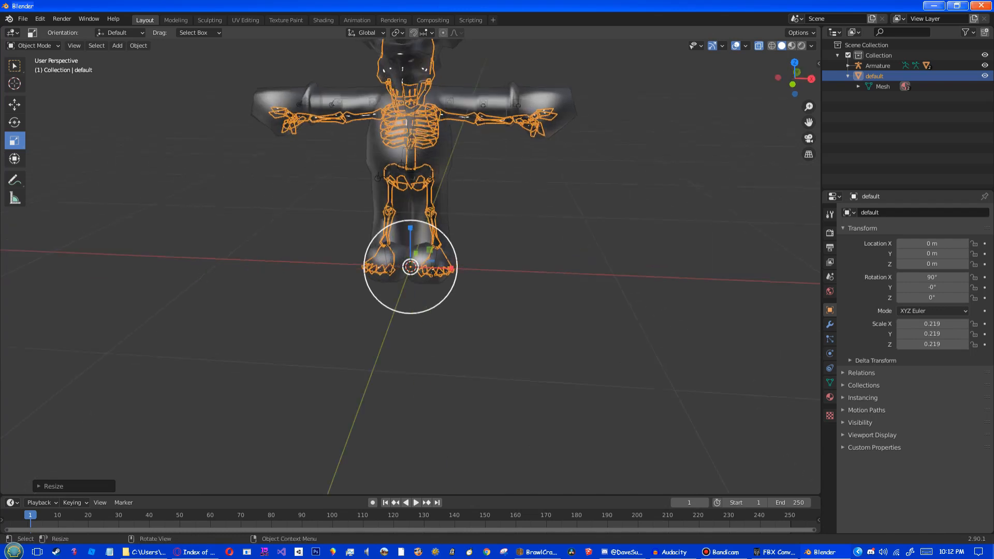
Step: Enlarge the skeleton slightly to a uniform scale of 0.233 so its arms line up with Luigi's, and deselect it
drag(428, 223, 429, 220)
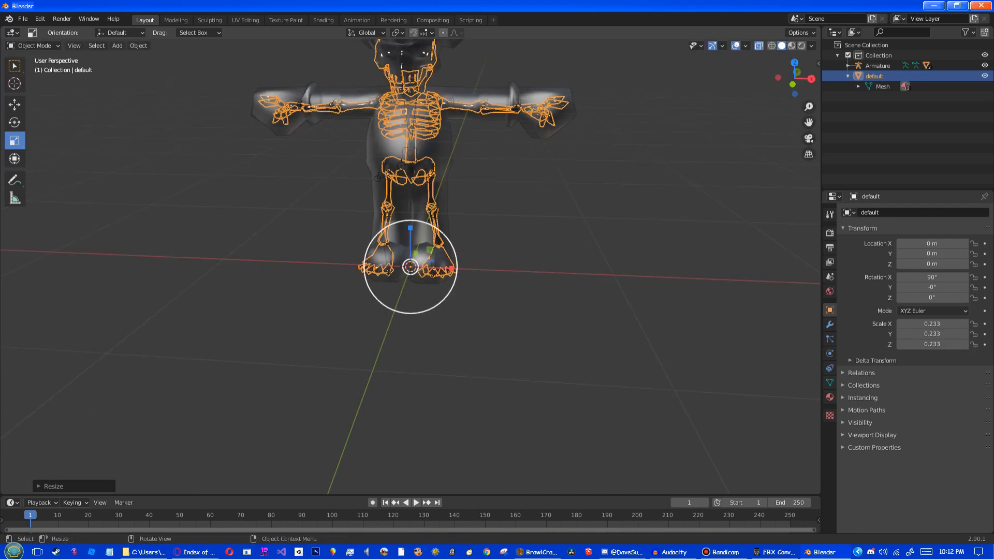
middle_drag(429, 220, 57, 196)
key(alt+a)
scroll(59, 217, down, 3)
scroll(156, 196, up, 4)
scroll(106, 207, down, 4)
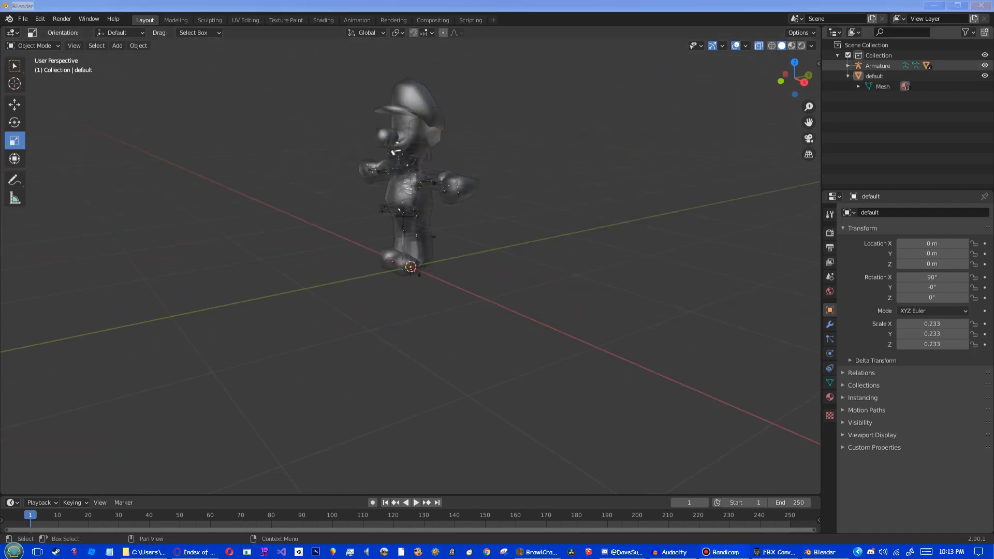
Step: Delete the Luigi meshes polygon0 and polygon1 from under the Armature, keeping its bones
click(877, 65)
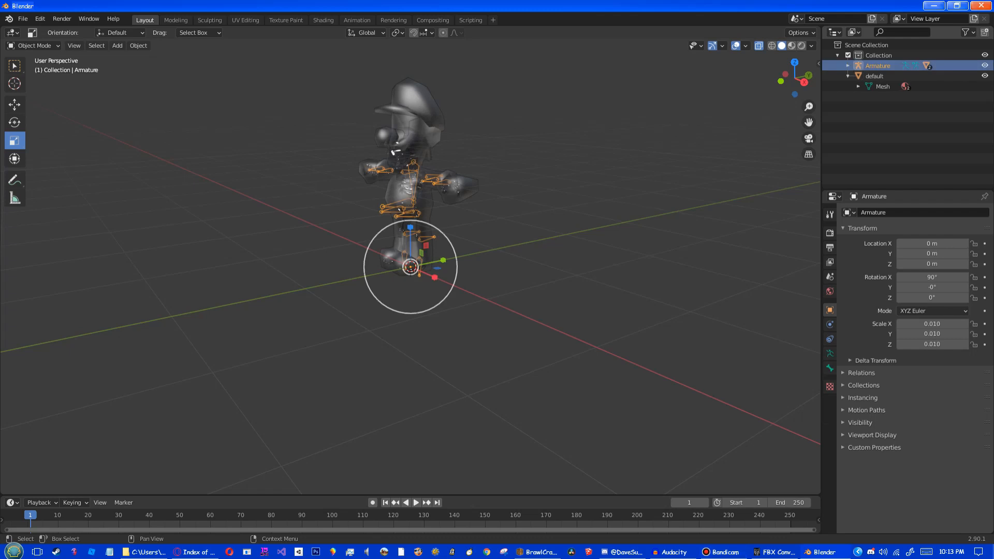
click(848, 66)
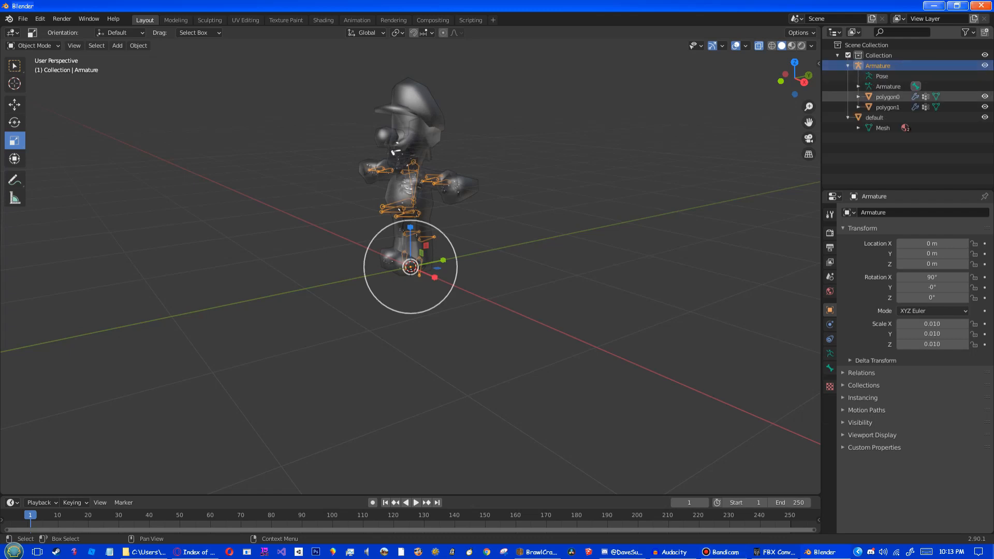
click(887, 97)
key(Delete)
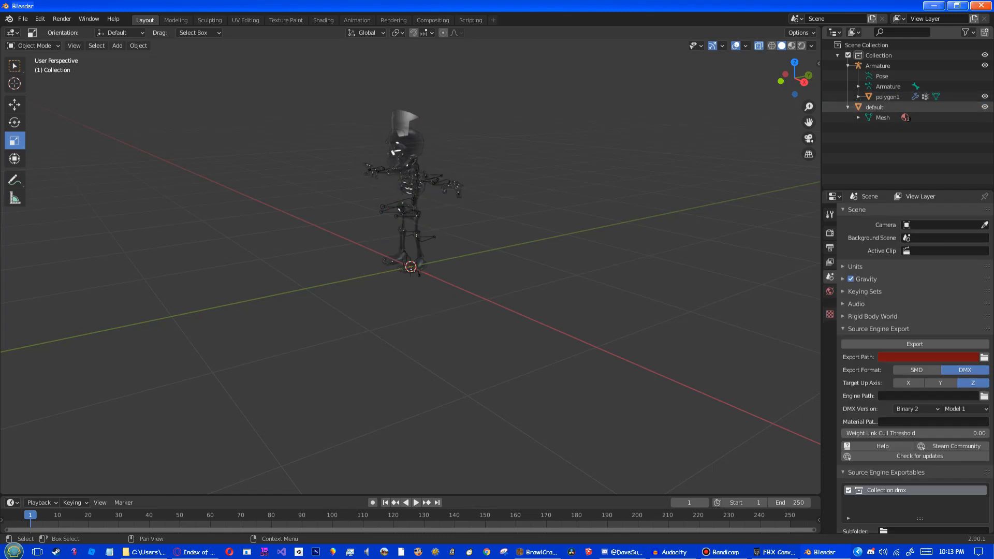
click(887, 96)
key(Delete)
middle_drag(410, 207, 438, 206)
scroll(411, 207, up, 2)
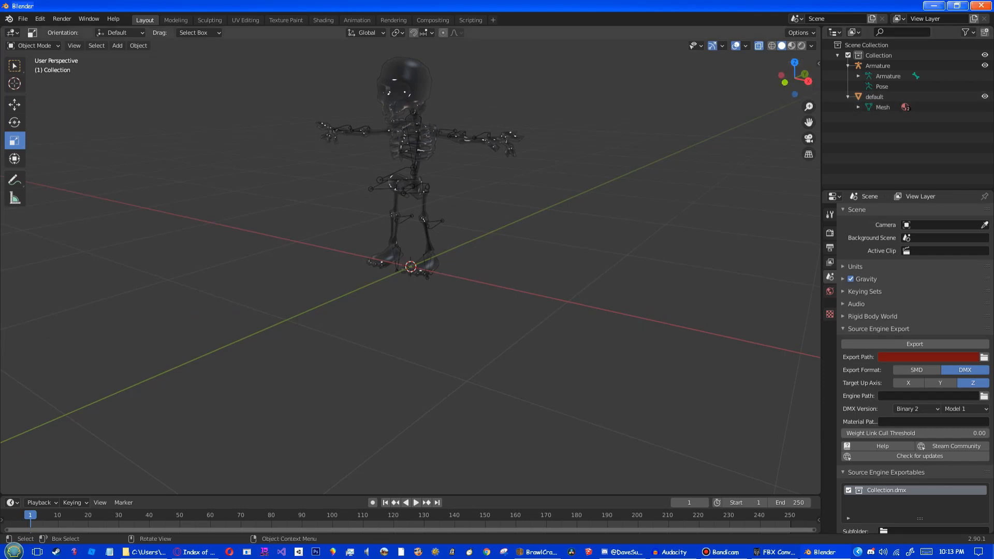
Step: Parent the default skeleton mesh to the Armature using Armature Deform With Empty Groups, and clear the selection
click(877, 66)
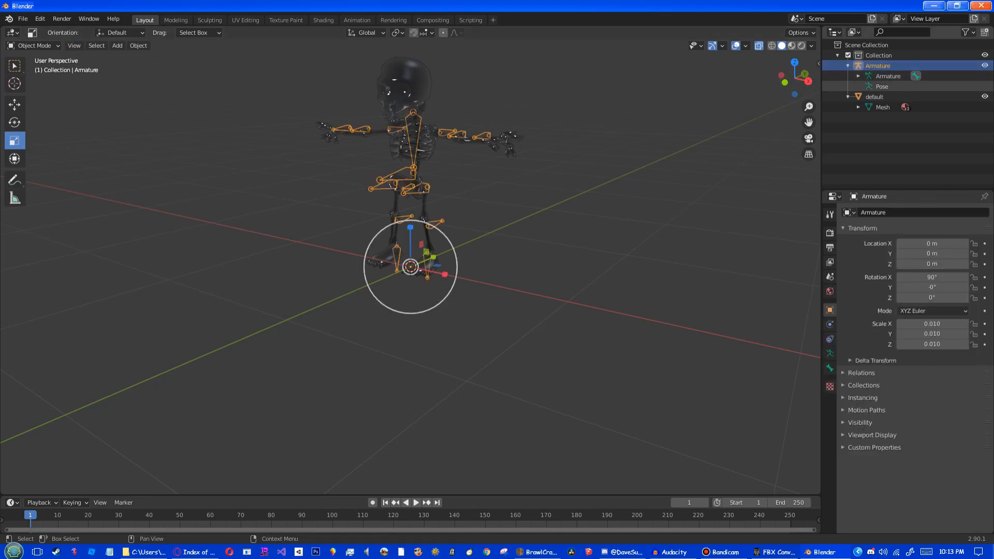
click(874, 96)
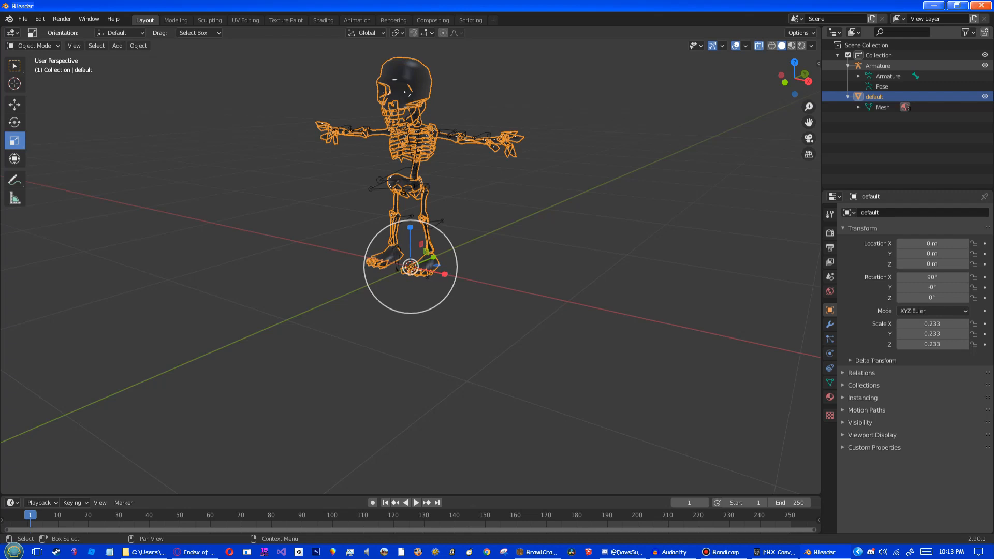
ctrl+click(889, 65)
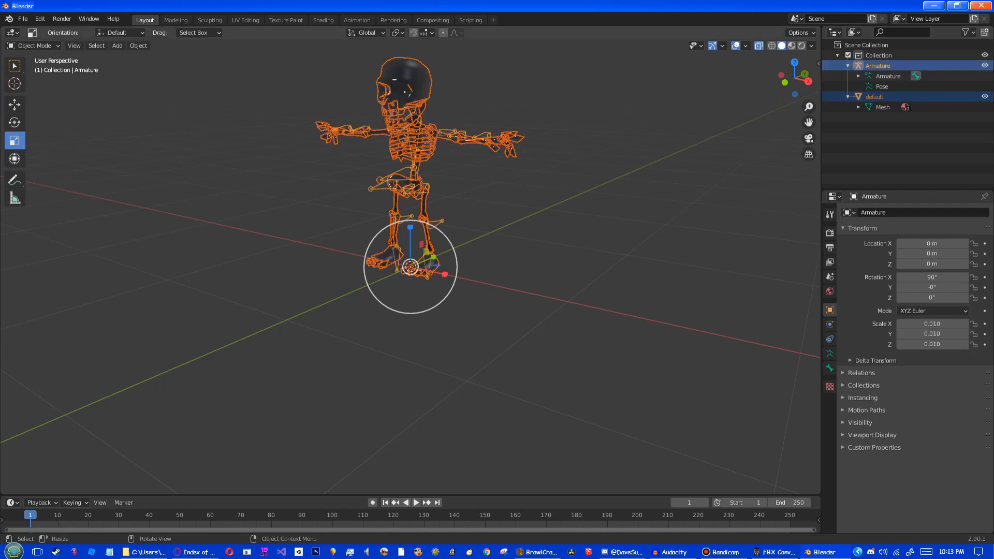
right_click(481, 82)
right_click(612, 153)
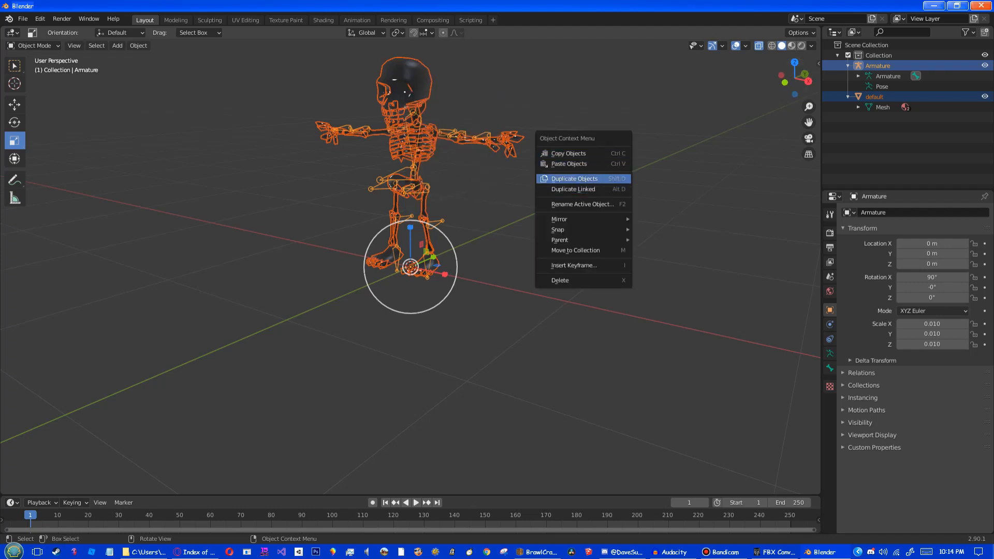
mouse_move(569, 239)
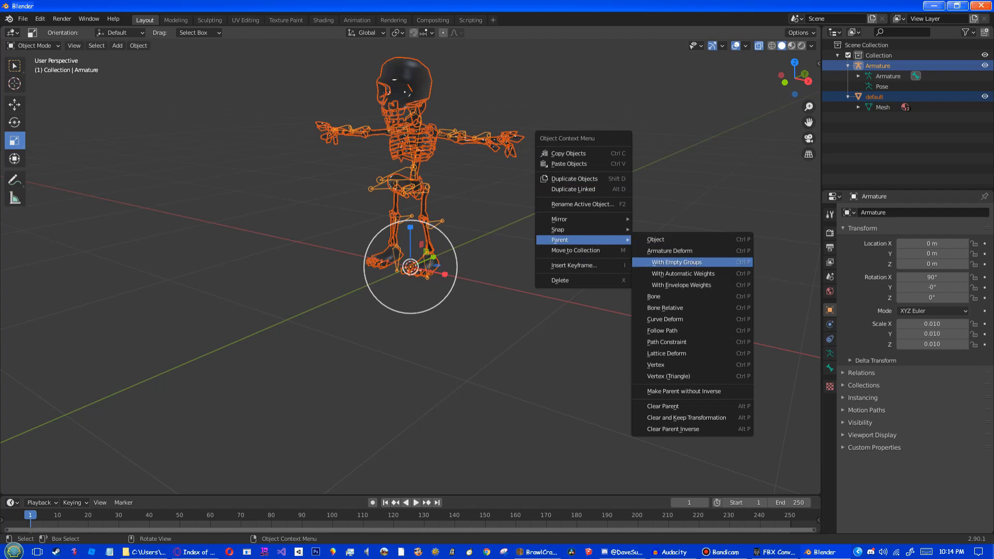
click(677, 262)
middle_drag(410, 266, 449, 263)
key(alt+a)
scroll(410, 266, up, 3)
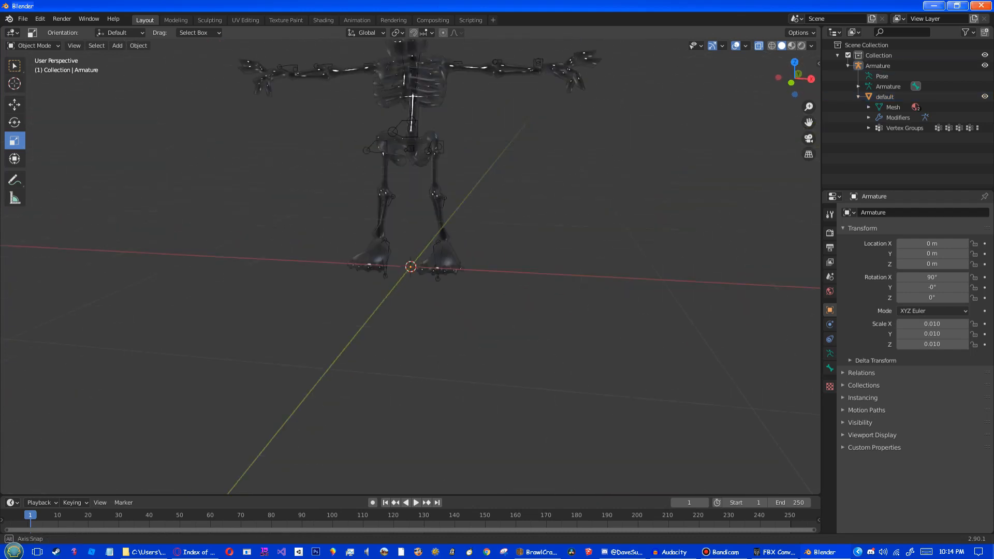
Step: Switch the Armature from Object Mode to Edit Mode
click(34, 45)
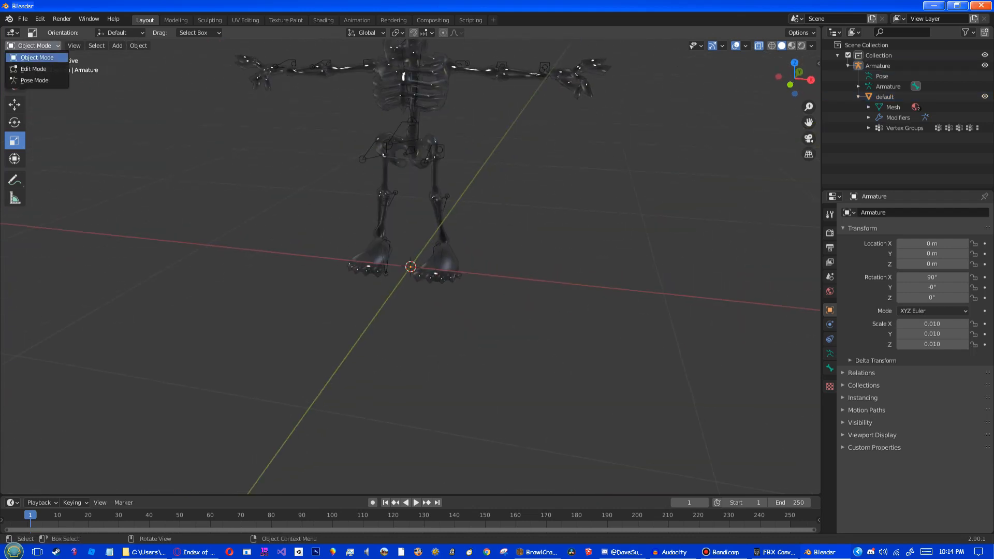
click(34, 57)
click(34, 46)
click(34, 69)
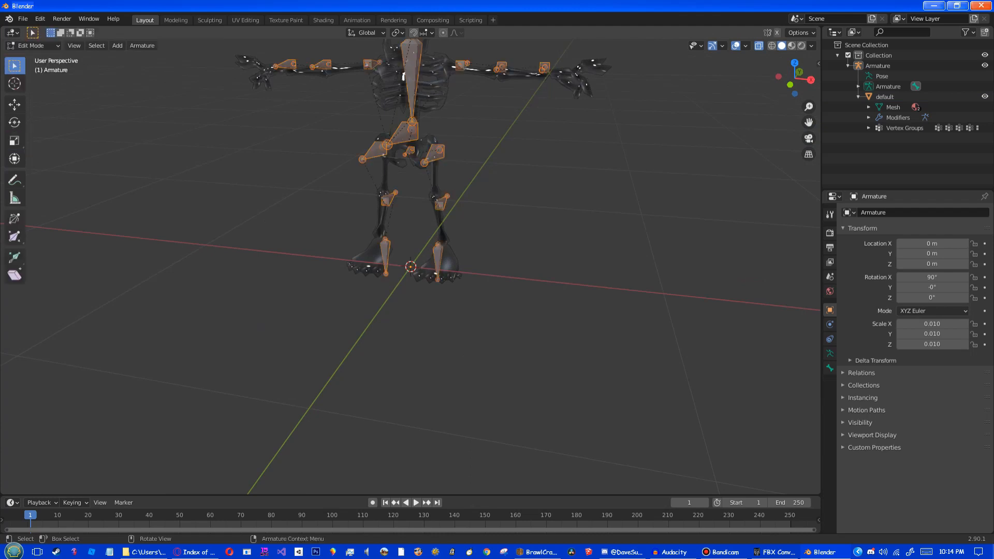
Step: Examine how the armature's bones are positioned inside the skeleton mesh
middle_drag(411, 258, 393, 229)
scroll(410, 266, down, 3)
scroll(410, 266, up, 5)
scroll(446, 236, up, 2)
scroll(440, 235, down, 3)
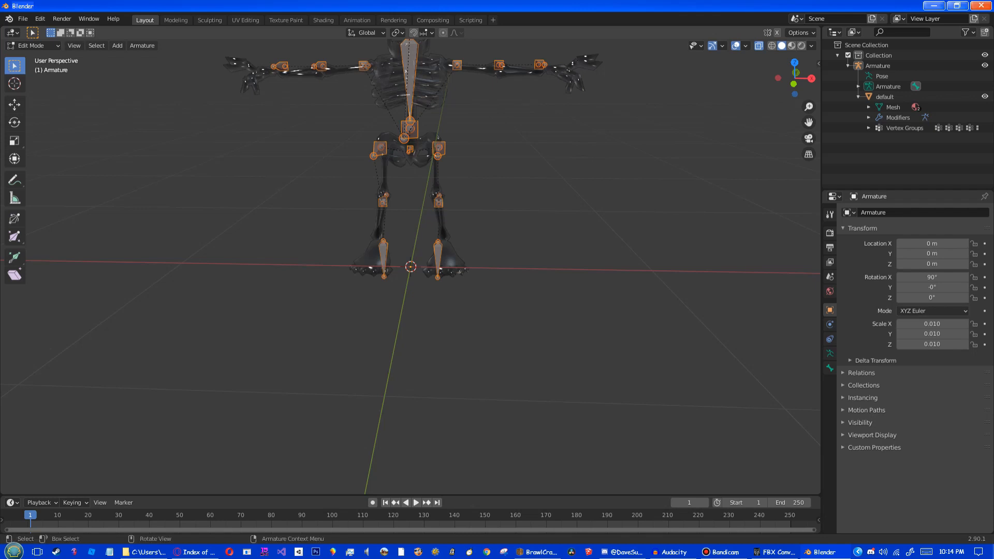
middle_drag(393, 229, 369, 229)
scroll(374, 229, down, 4)
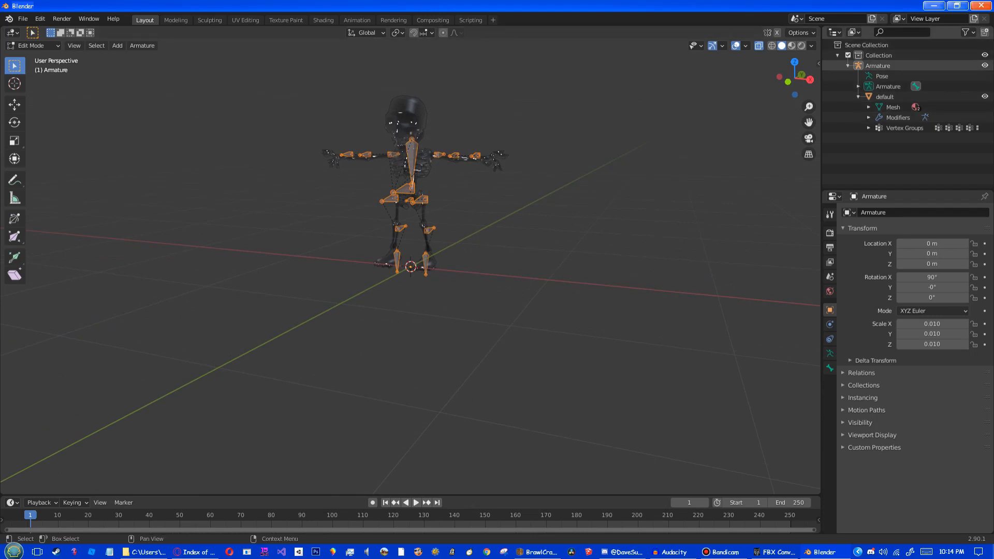
click(857, 97)
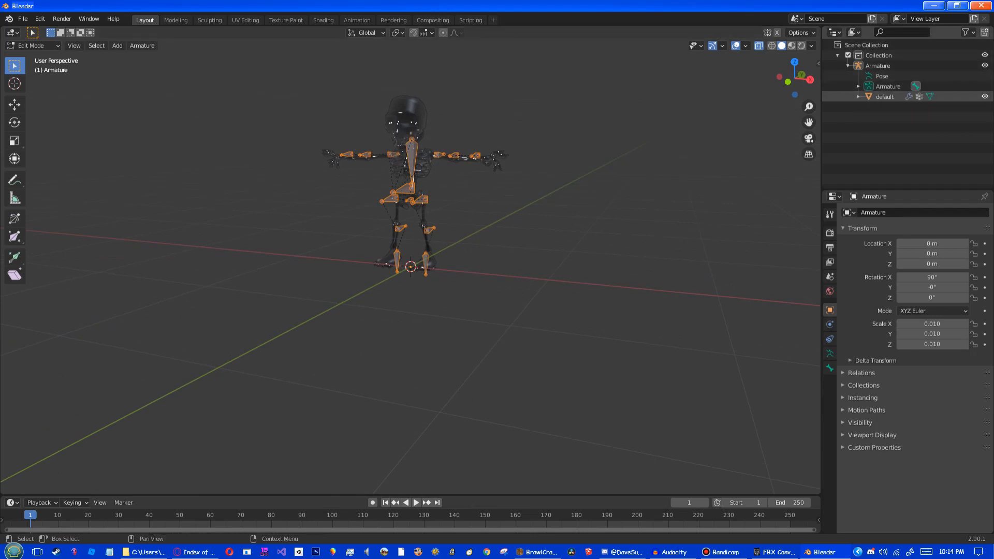
click(857, 97)
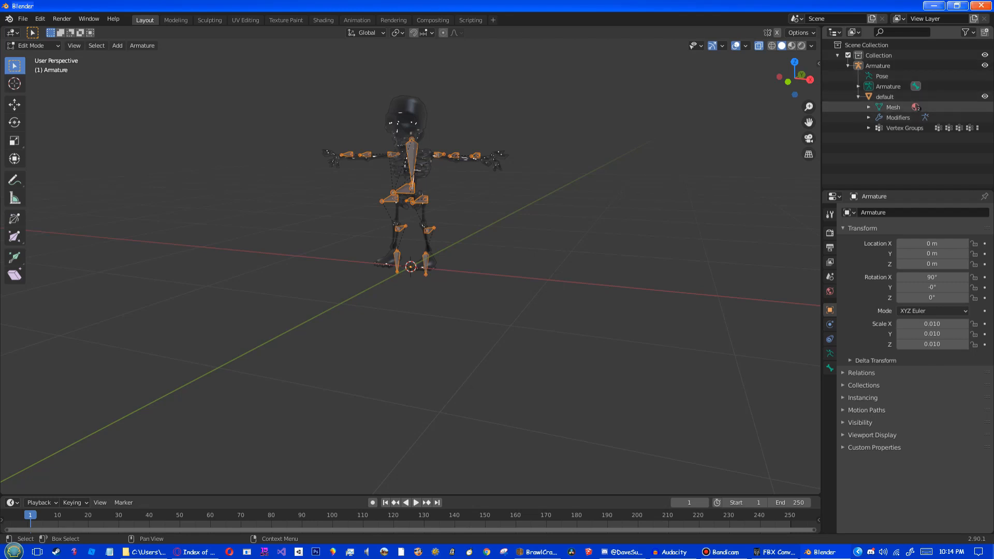
Step: Switch editing to the default object's mesh and make skl_root the active vertex group in its object data properties
click(892, 107)
scroll(411, 266, up, 4)
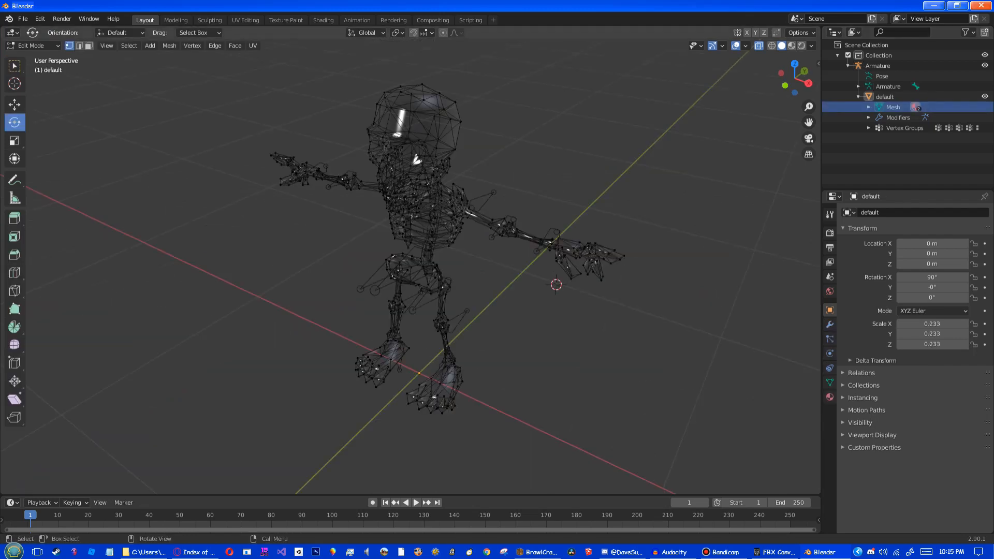
click(830, 383)
scroll(906, 266, up, 5)
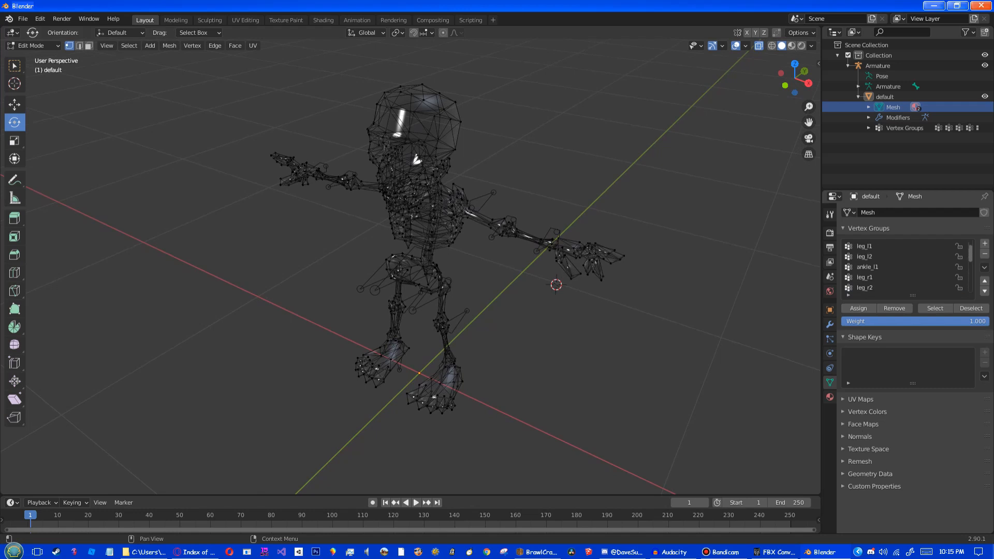
scroll(906, 267, down, 5)
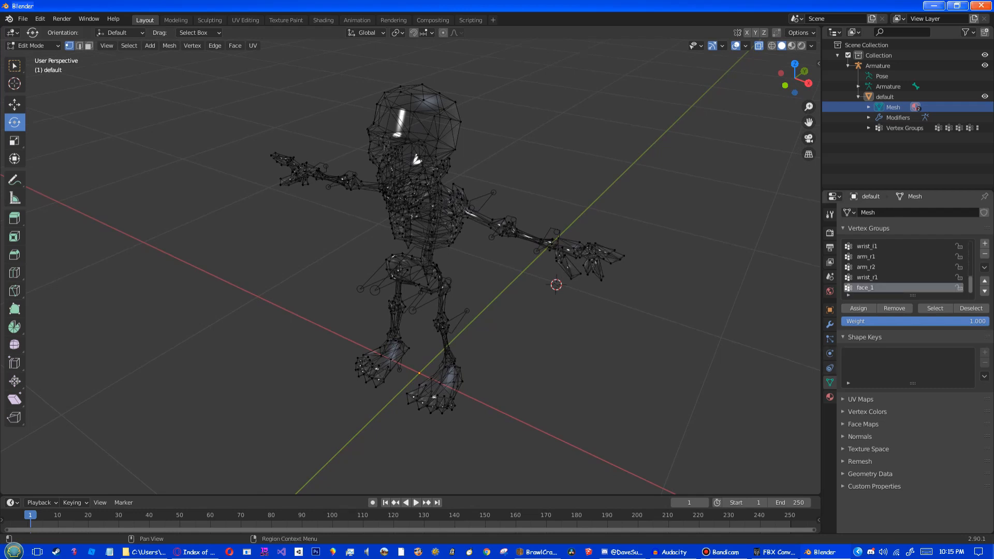
scroll(905, 267, up, 2)
scroll(906, 267, up, 5)
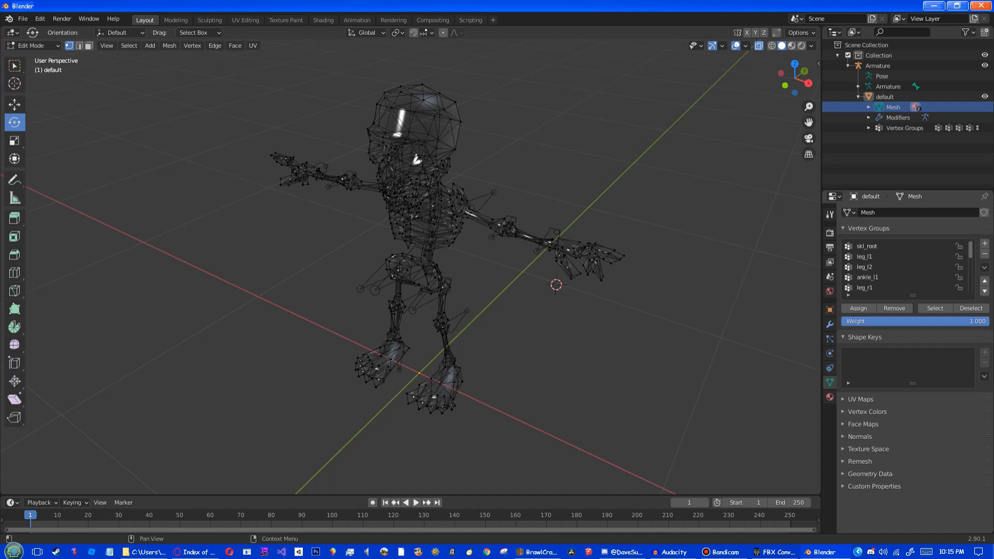
click(903, 245)
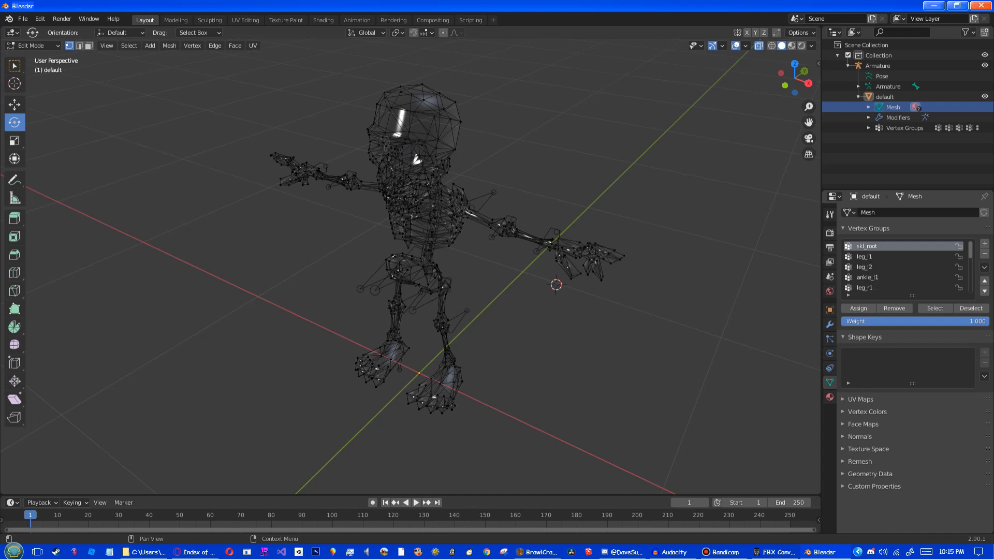
scroll(905, 267, down, 2)
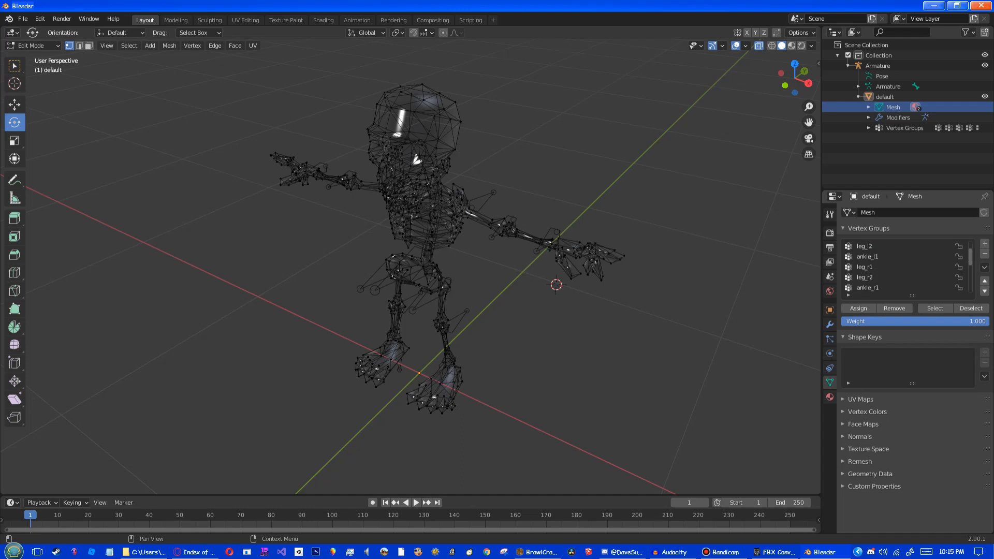
scroll(905, 267, up, 10)
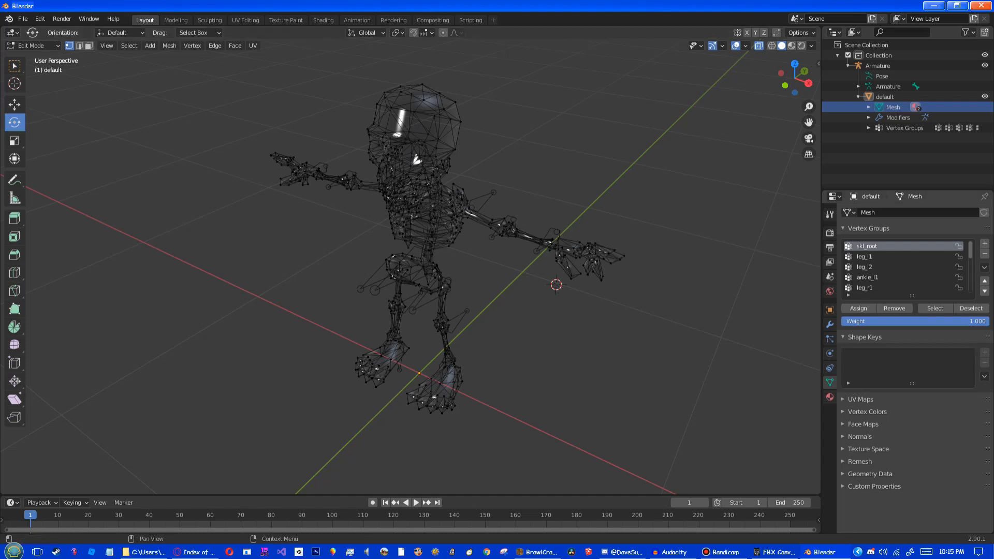
Step: Box-select the mesh vertices around the skeleton's pelvis and the base of its spine
middle_drag(466, 258, 507, 253)
scroll(506, 254, up, 1)
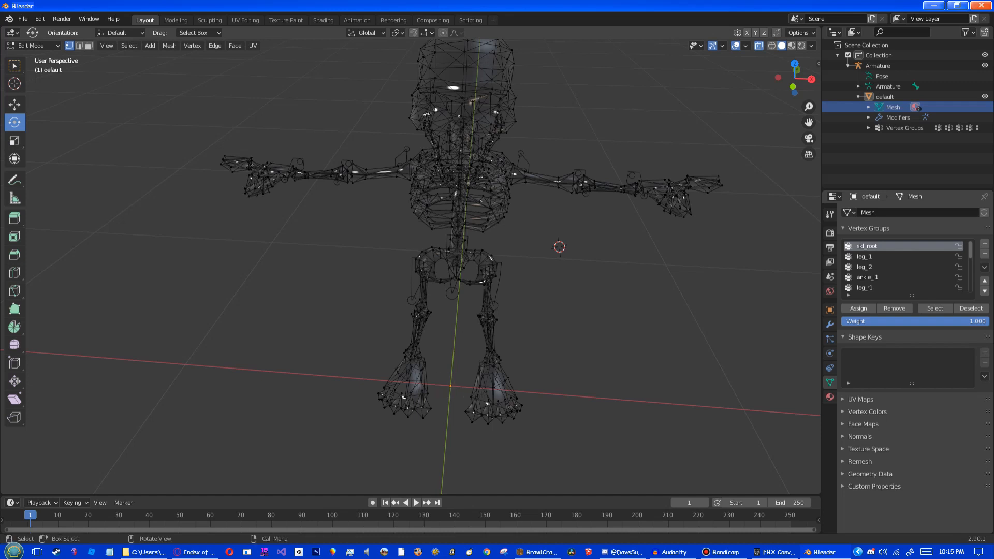
key(w)
middle_drag(505, 254, 508, 226)
drag(407, 205, 514, 283)
Step: Remove the upper thigh bone's vertices at the +X hip from the pelvis selection
middle_drag(514, 282, 475, 278)
scroll(468, 273, up, 5)
ctrl+drag(615, 173, 568, 245)
middle_drag(569, 245, 552, 228)
ctrl+drag(573, 216, 505, 249)
scroll(505, 249, down, 1)
middle_drag(504, 249, 491, 274)
scroll(489, 262, up, 5)
ctrl+drag(587, 226, 541, 284)
Step: Remove the thigh bone head's vertices at the -X hip from the selection, keeping only the pelvis and lower spine selected
middle_drag(540, 284, 561, 327)
scroll(557, 285, up, 3)
scroll(554, 310, up, 2)
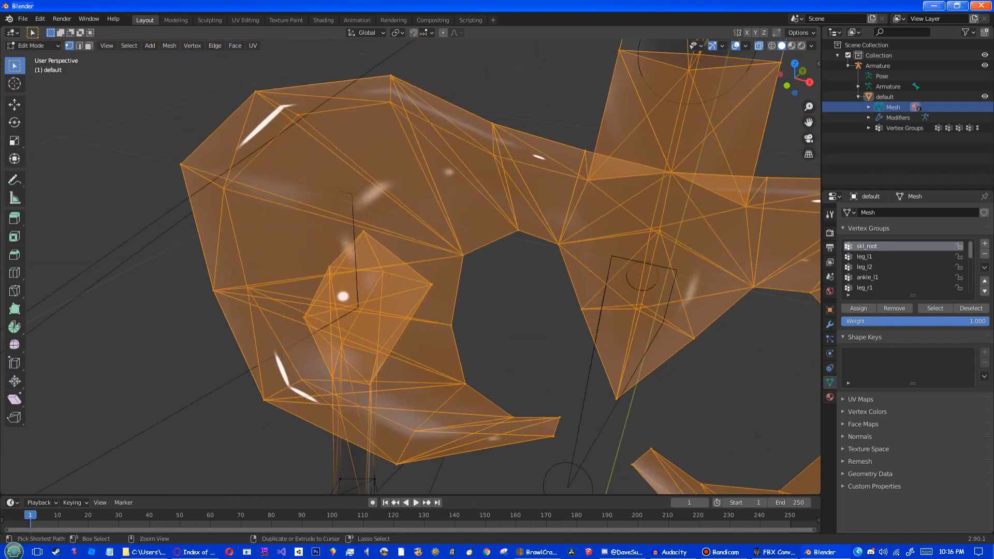
ctrl+drag(306, 213, 437, 315)
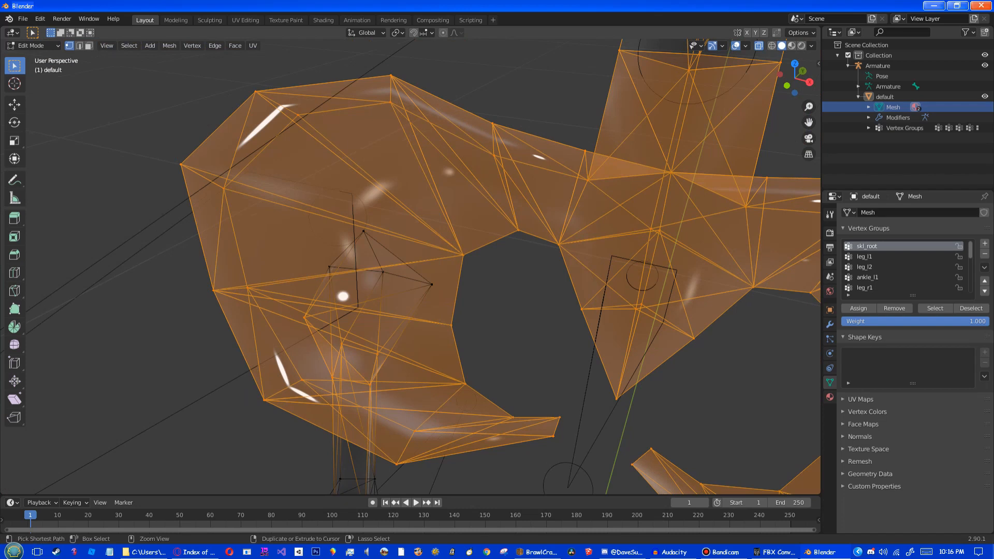
ctrl+drag(310, 298, 315, 321)
scroll(314, 321, down, 9)
middle_drag(314, 321, 362, 320)
scroll(408, 267, down, 5)
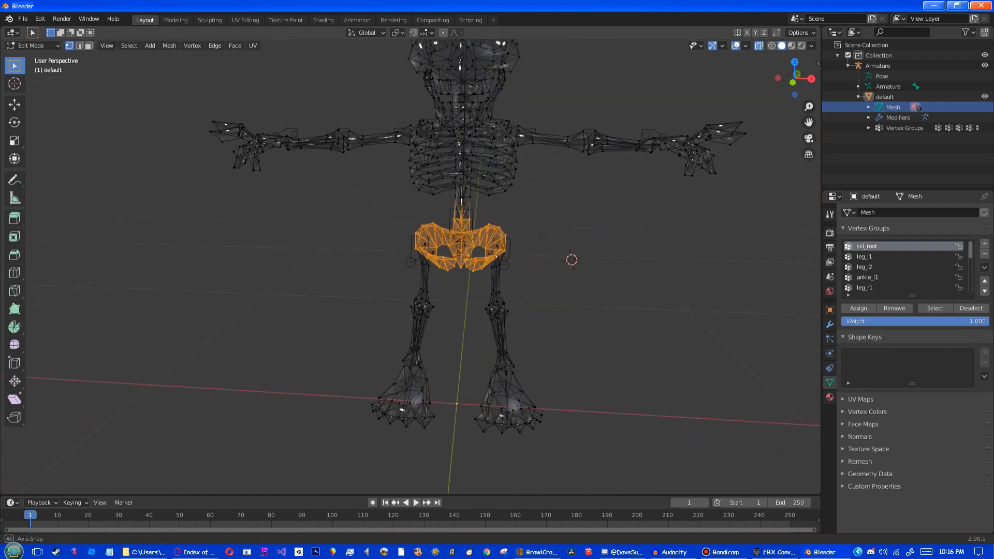
Step: Assign the selected pelvis and lower spine vertices to skl_root at weight 1.000, and make spin the active vertex group
click(858, 308)
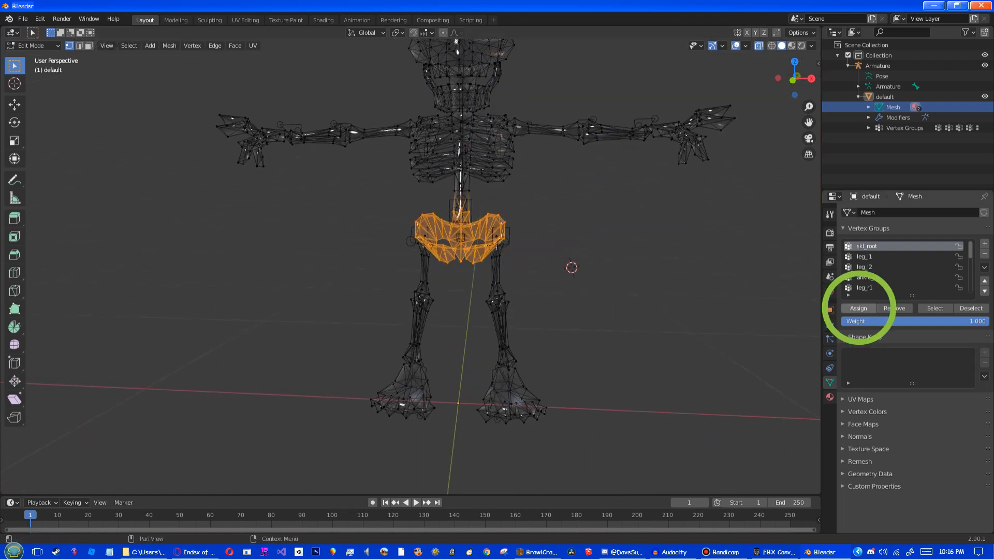
scroll(903, 266, down, 1)
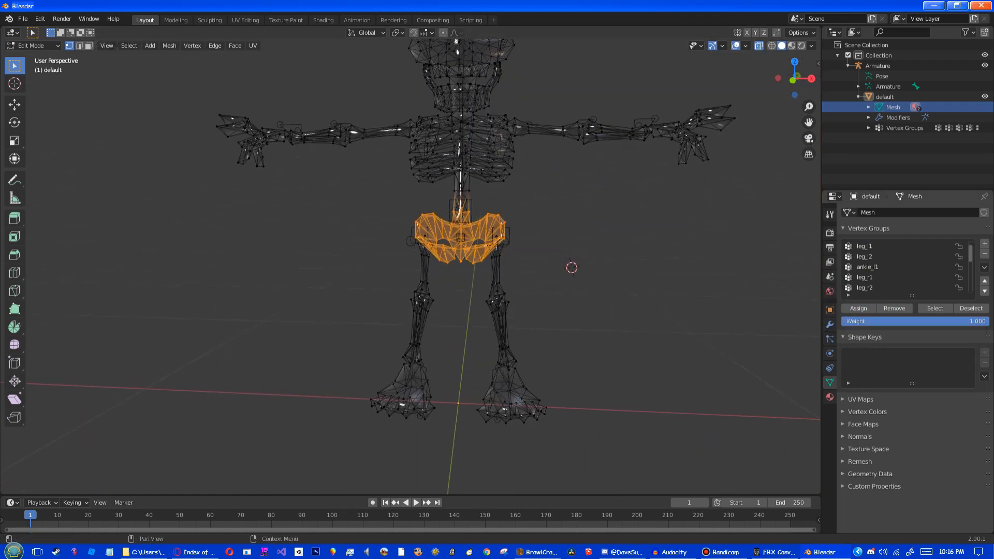
click(903, 277)
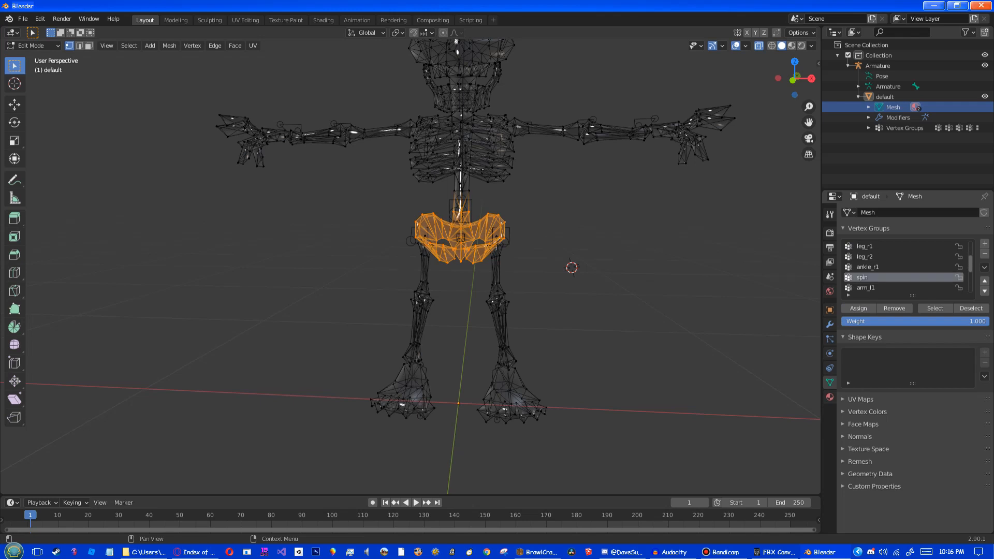
Step: Box-select the mesh vertices of the rib cage and the spine above the pelvis
shift+middle_drag(460, 238, 421, 347)
scroll(419, 301, up, 3)
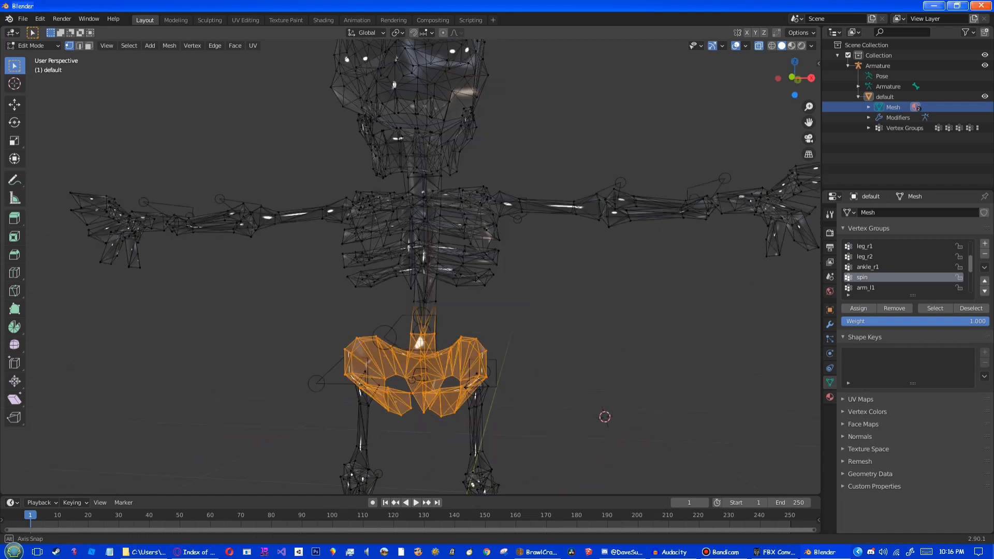
mouse_move(419, 300)
middle_down()
mouse_move(362, 297)
mouse_move(353, 306)
mouse_move(428, 302)
middle_up()
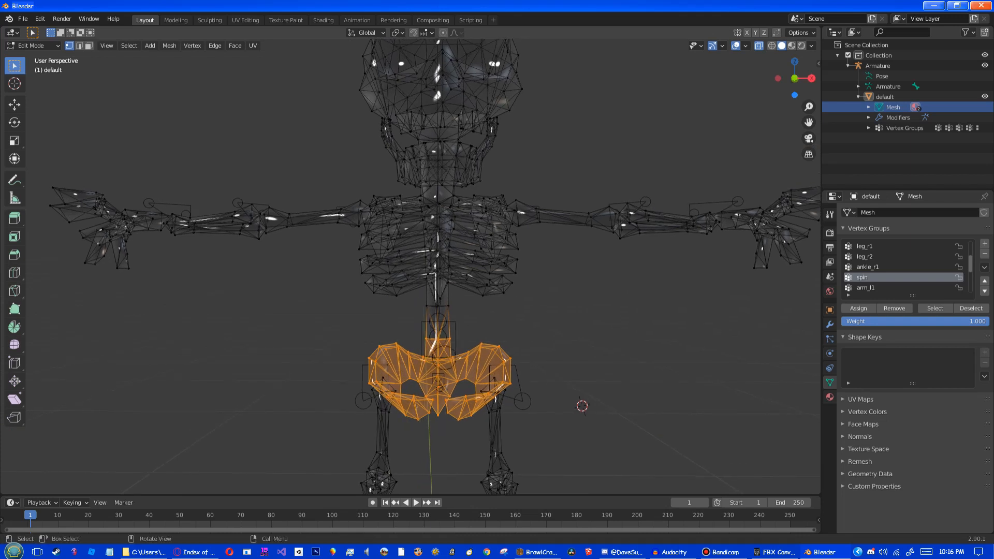
drag(358, 337, 522, 180)
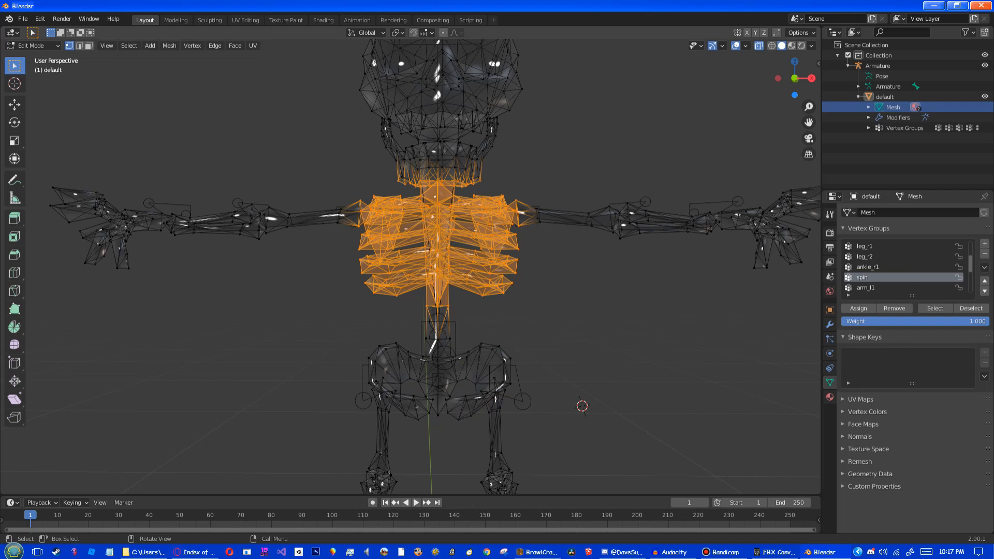
Step: Remove the skull's jaw vertices from the rib cage selection
middle_drag(522, 180, 520, 156)
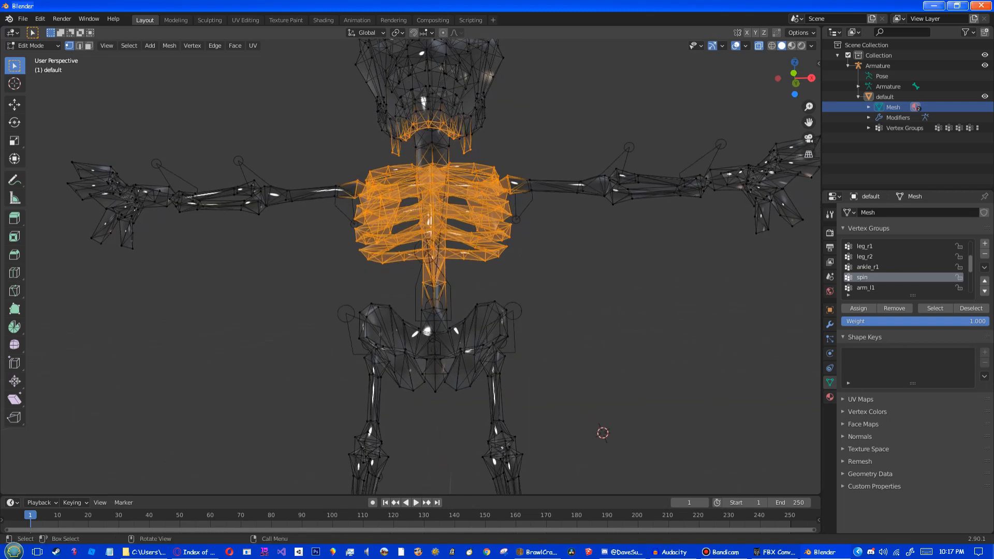
ctrl+drag(349, 96, 479, 153)
ctrl+drag(361, 114, 421, 157)
Step: Remove the upper arm bone's vertices at the +X shoulder from the rib cage selection
scroll(403, 156, up, 5)
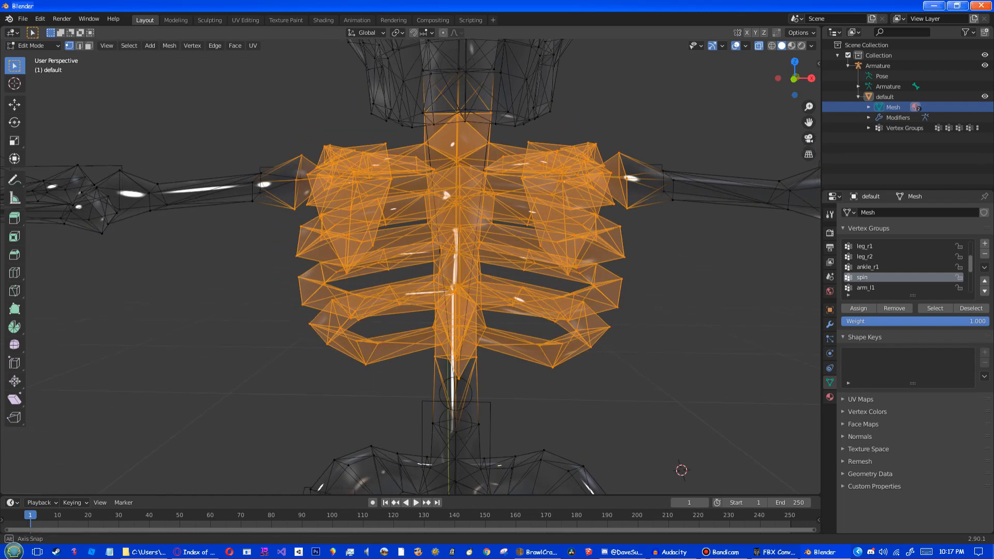
key(b)
ctrl+drag(330, 204, 330, 204)
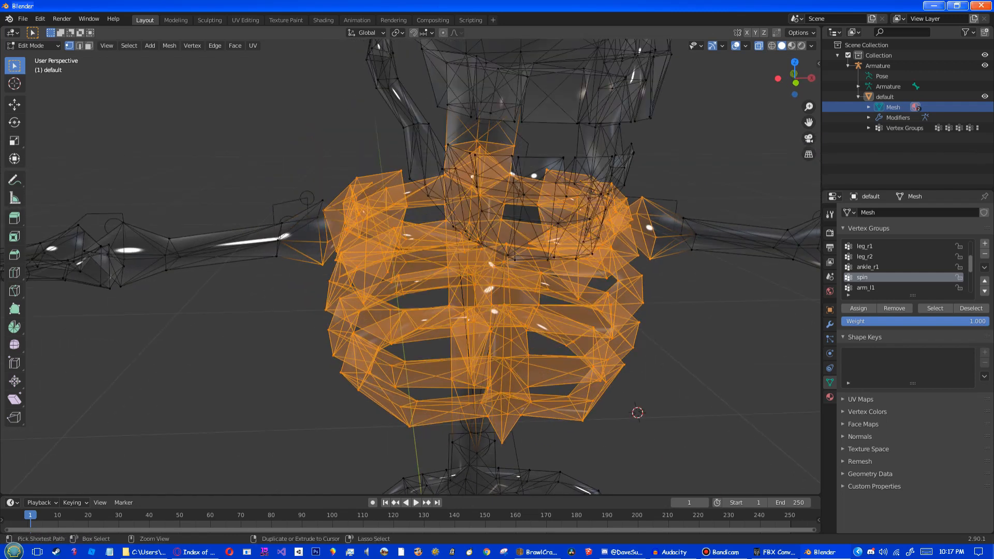
ctrl+drag(317, 245, 325, 264)
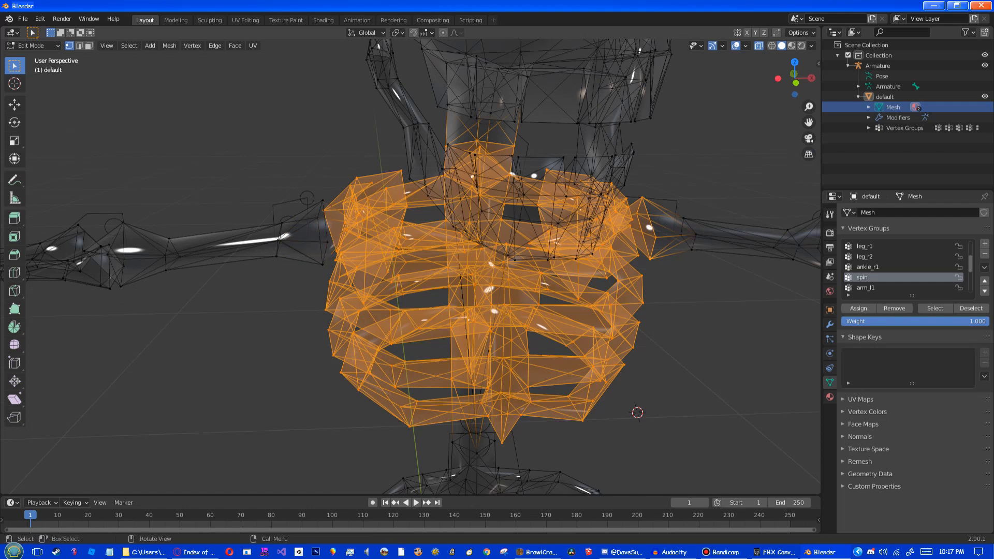
Step: Remove stray vertices near the shoulder from the rib cage selection
middle_drag(325, 265, 367, 268)
scroll(411, 267, down, 2)
scroll(414, 266, up, 2)
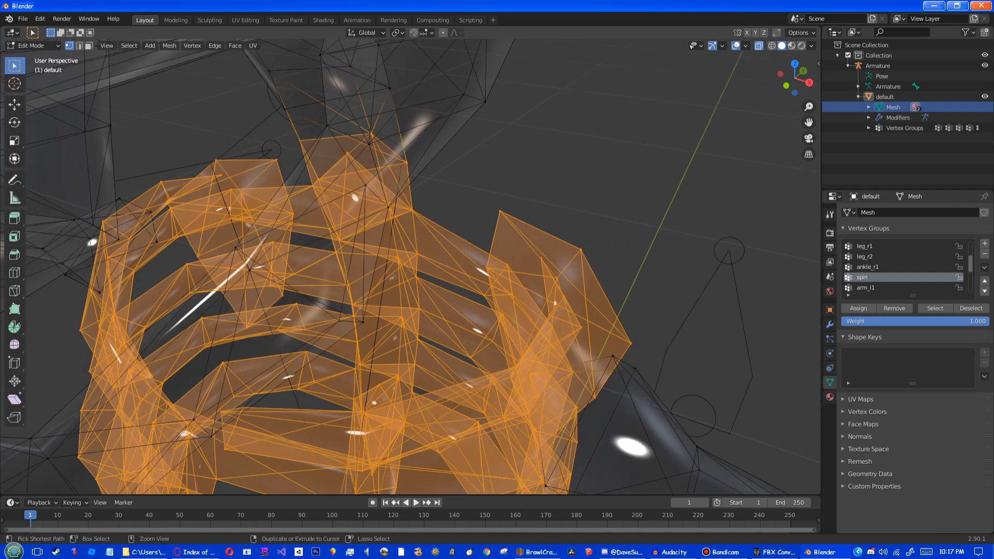
key(b)
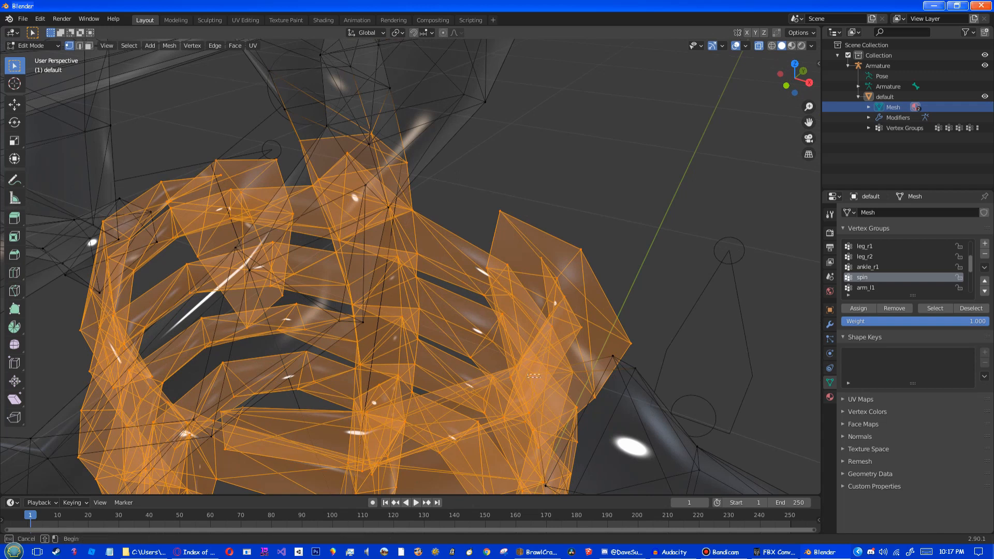
middle_drag(524, 370, 559, 342)
Step: Make leg_l1 the active vertex group of the default object's mesh
scroll(536, 379, down, 8)
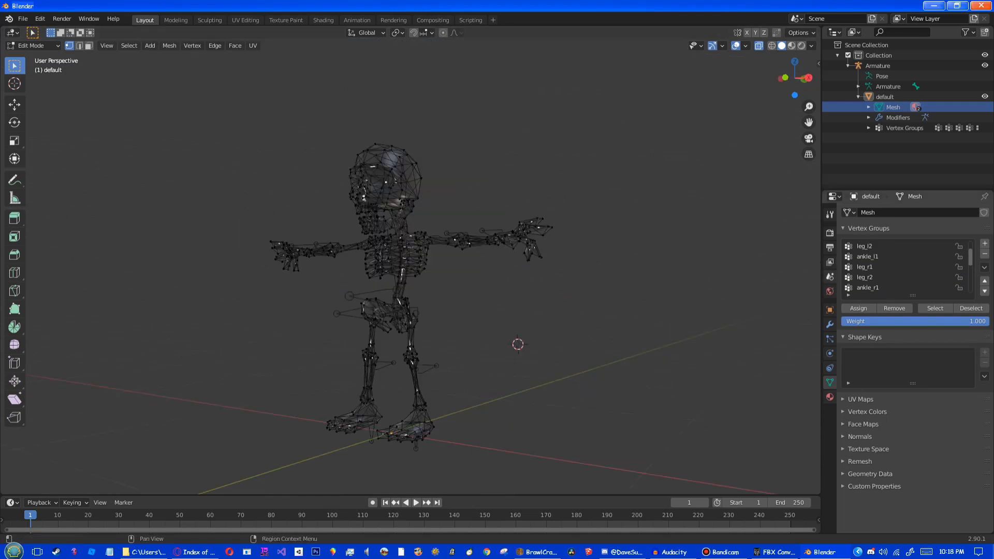
scroll(905, 266, up, 2)
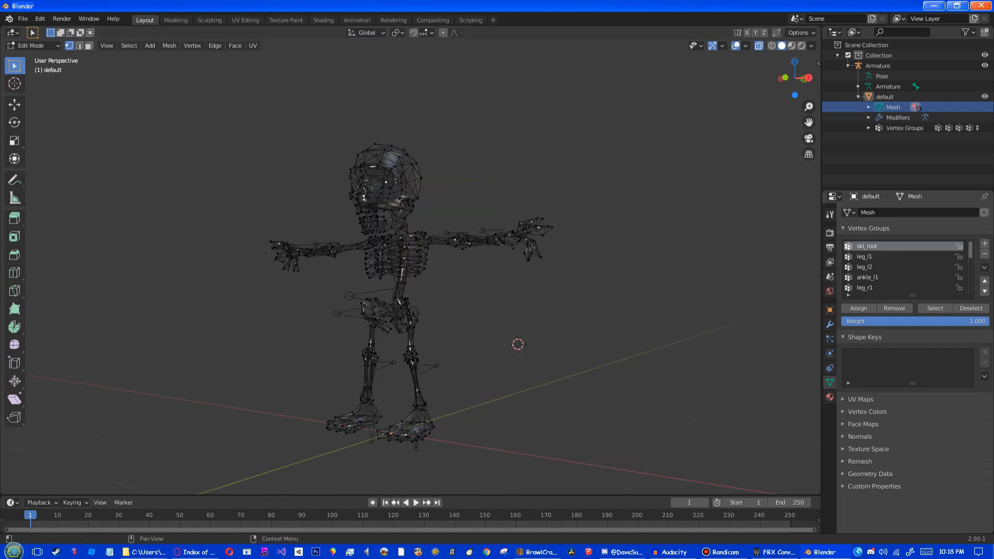
middle_drag(424, 290, 455, 308)
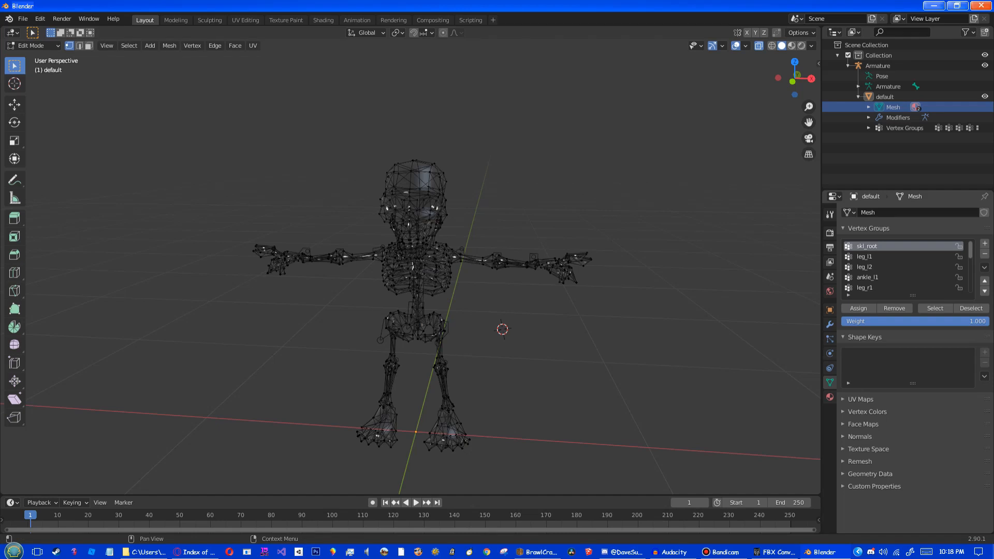
click(864, 256)
middle_drag(496, 311, 508, 297)
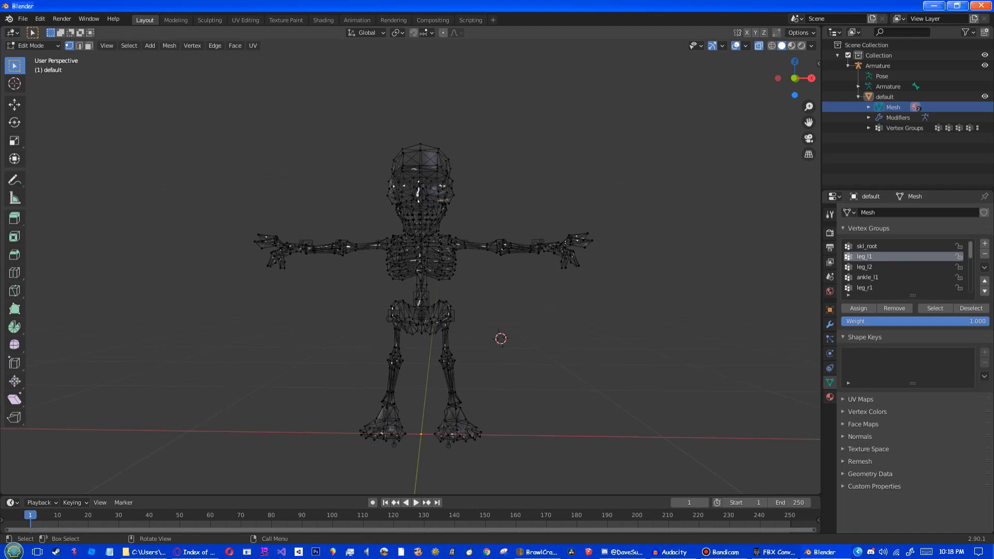
Step: Box-select the -X half of the skeleton and compare it from behind and in front to identify the character's left side
drag(233, 83, 421, 463)
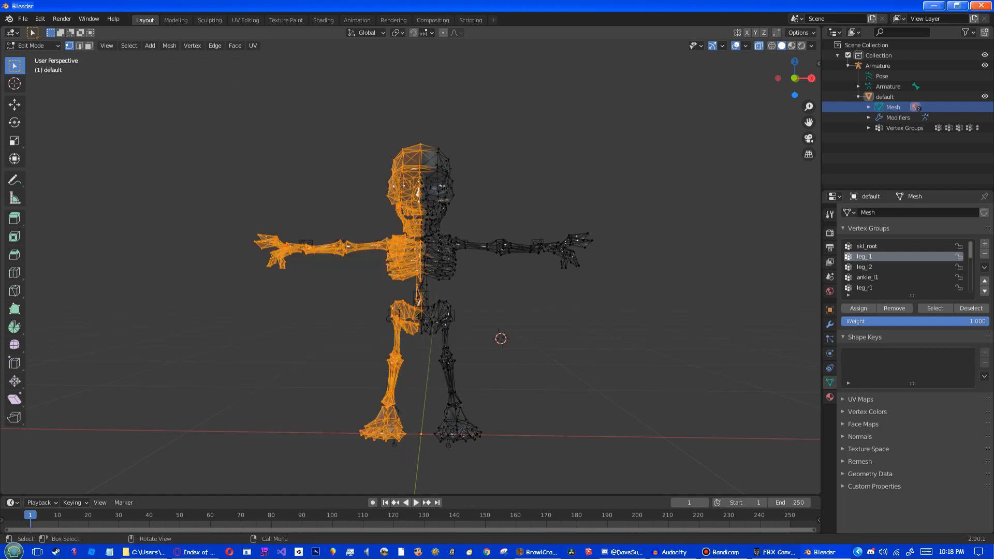
middle_drag(171, 171, 580, 188)
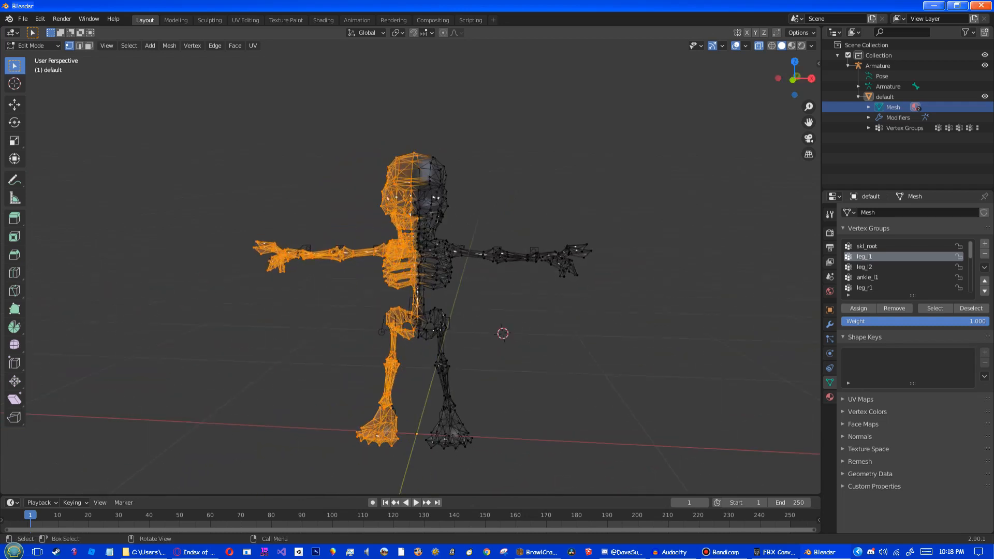
middle_drag(435, 198, 393, 180)
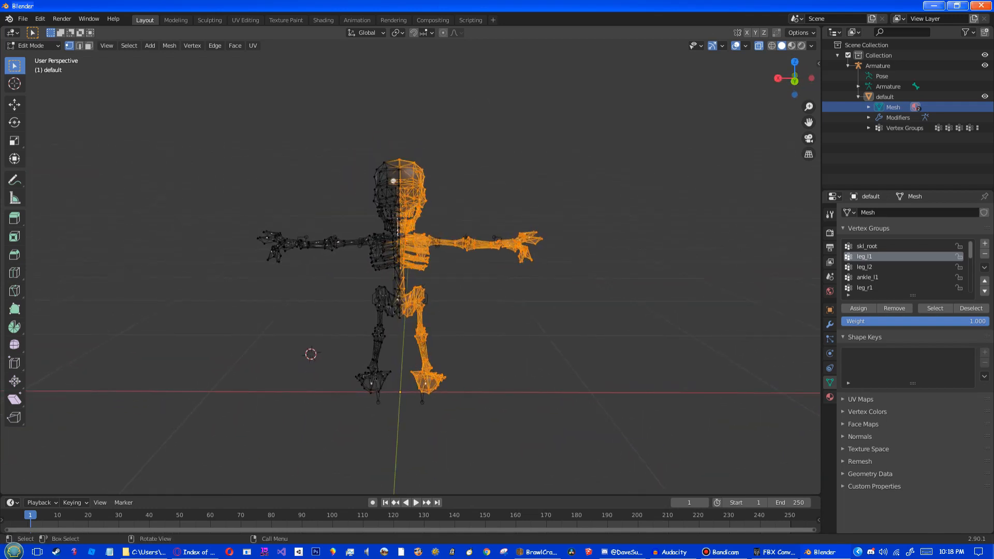
Step: Box-select the -X leg and remove most of the adjoining pelvis vertices from that selection
drag(351, 275, 395, 407)
mouse_move(395, 406)
middle_down()
mouse_move(352, 398)
mouse_move(386, 396)
middle_up()
shift+middle_drag(459, 327, 393, 275)
scroll(414, 273, up, 2)
scroll(392, 270, up, 4)
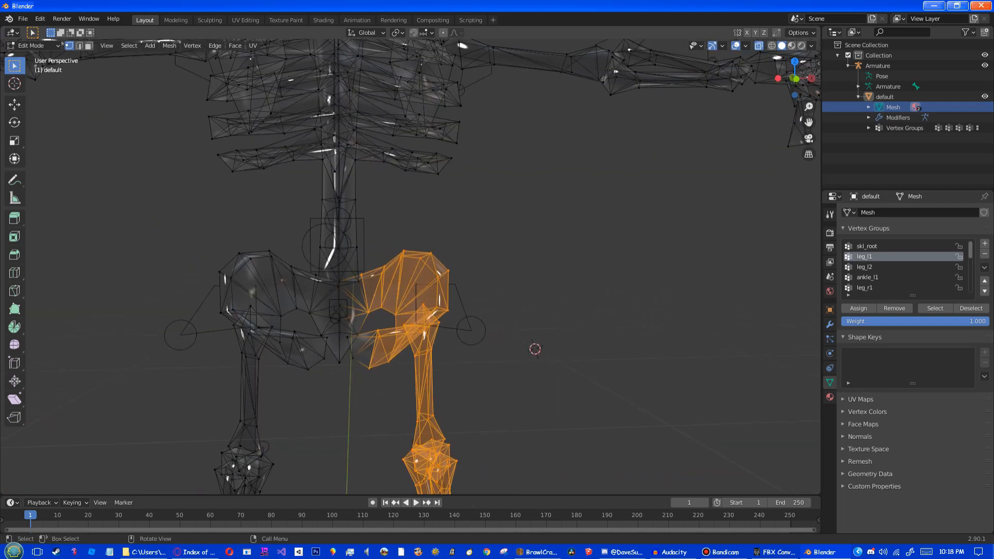
ctrl+drag(332, 232, 492, 292)
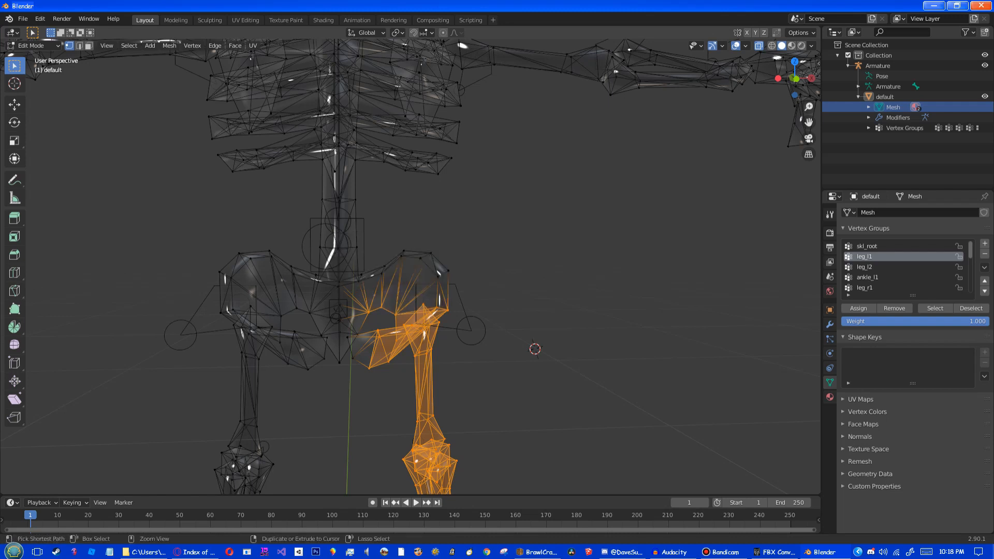
ctrl+drag(331, 286, 391, 315)
ctrl+drag(330, 286, 392, 374)
Step: Remove the remaining hip socket vertices around the thigh bone head, keeping only the -X leg selected
scroll(391, 374, down, 5)
scroll(412, 267, up, 10)
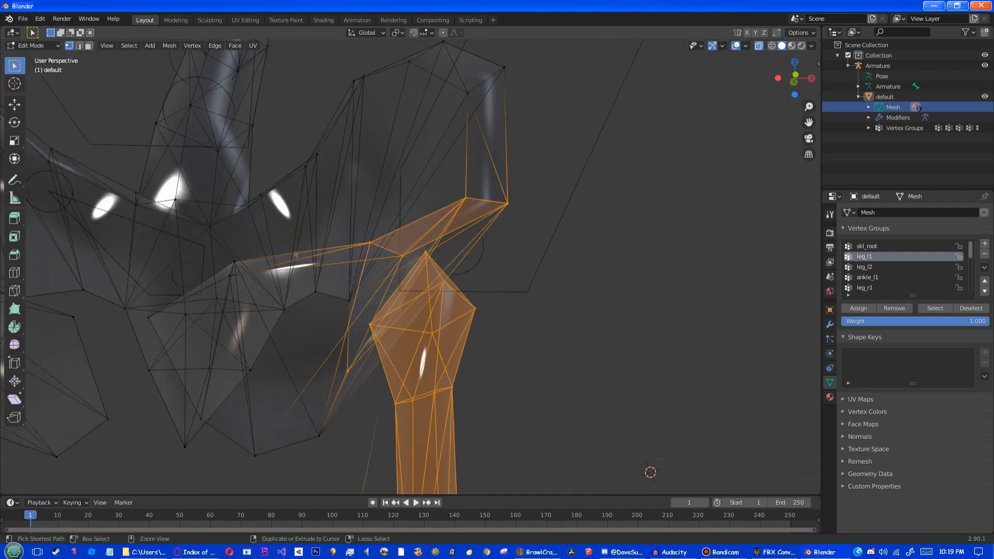
ctrl+drag(452, 185, 517, 218)
ctrl+drag(339, 229, 413, 263)
ctrl+drag(329, 351, 370, 390)
Step: Remove the foot and lower leg vertices below the knee from the -X leg selection
scroll(411, 266, down, 10)
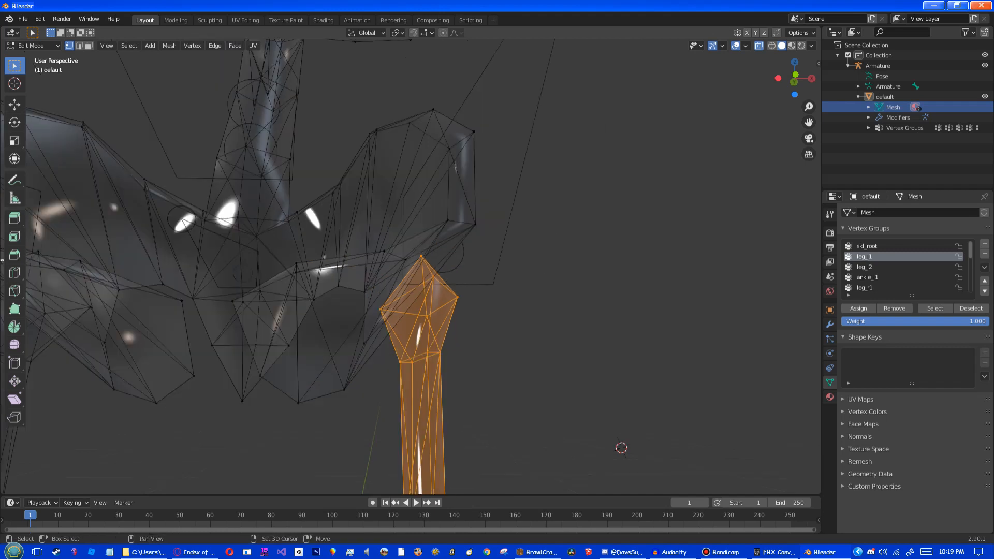
middle_drag(412, 266, 411, 289)
scroll(411, 286, down, 2)
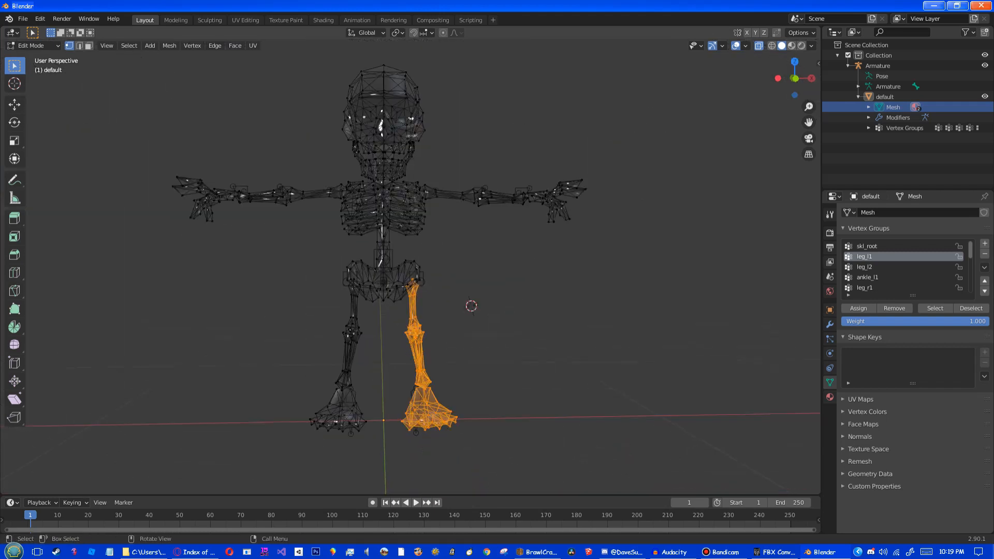
drag(382, 447, 467, 330)
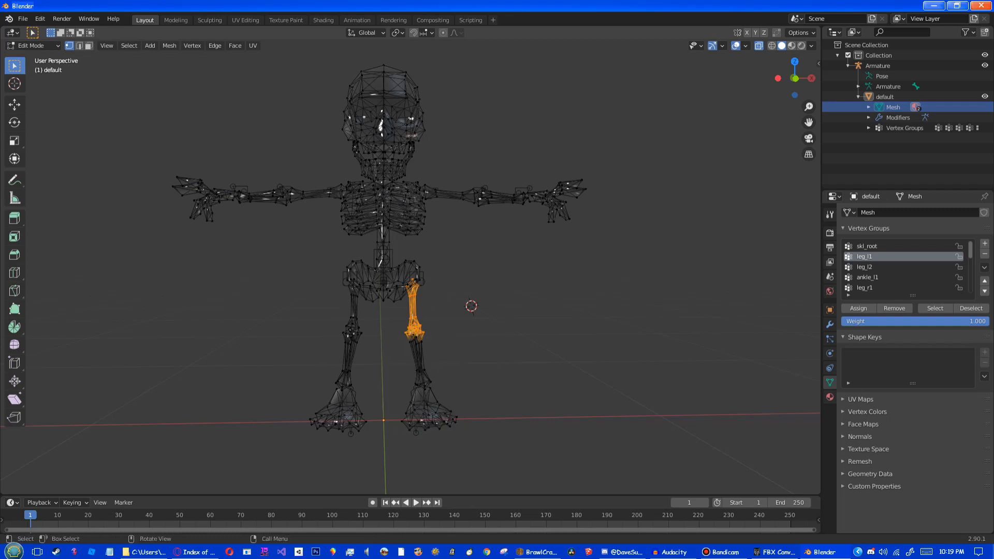
Step: Remove the shin bones' upper vertices at the knee from the thigh bone selection
scroll(411, 266, up, 5)
scroll(410, 267, up, 4)
shift+middle_drag(422, 343, 390, 42)
scroll(410, 266, down, 3)
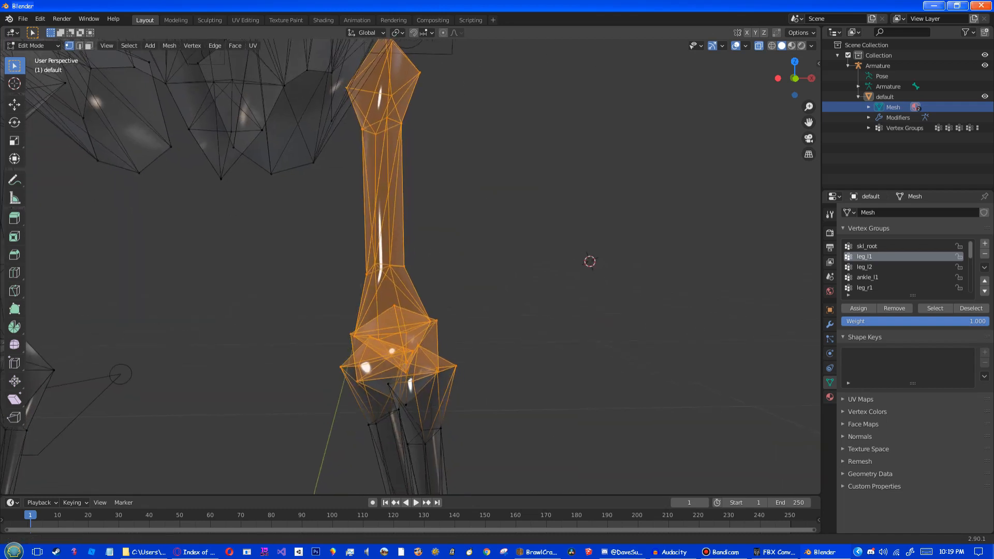
scroll(431, 344, down, 2)
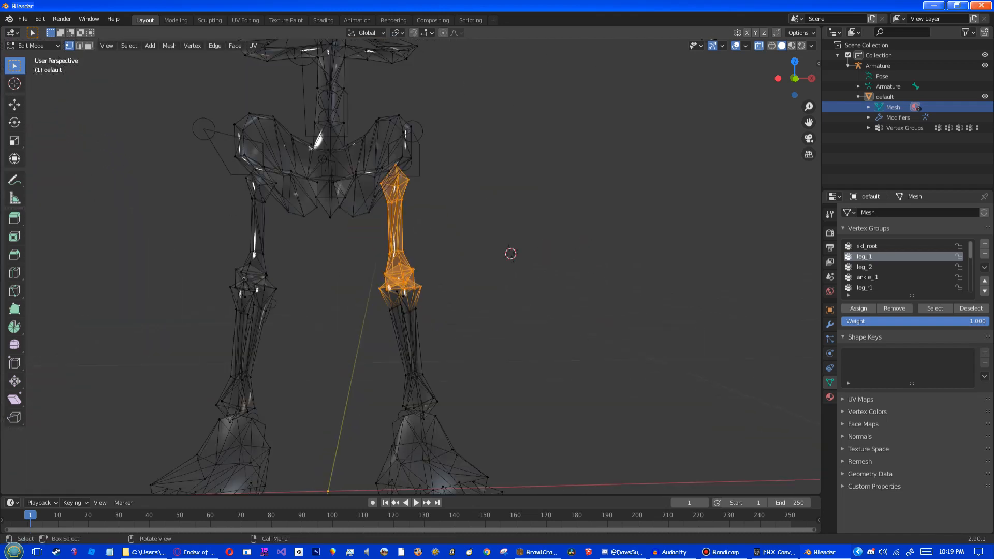
scroll(430, 344, up, 6)
drag(430, 344, 484, 414)
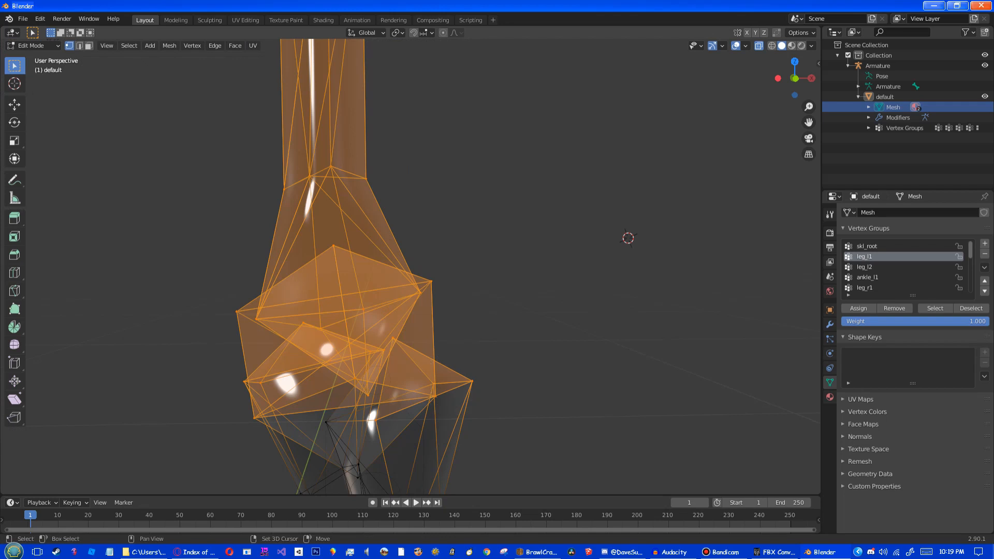
key(ctrl+z)
key(ctrl+z)
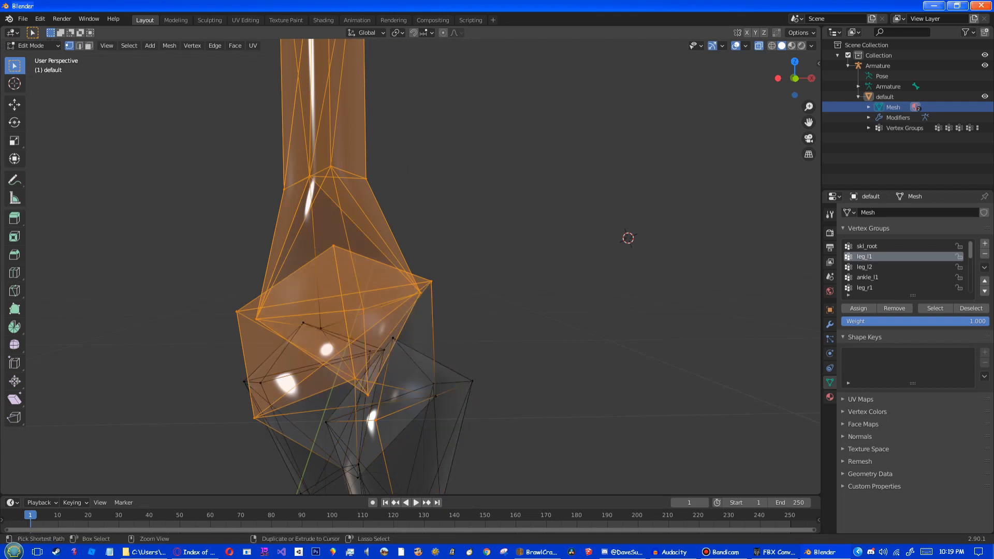
key(ctrl+z)
Step: Add the thigh bone's missing lower-end vertices behind the kneecap back to the selection
key(b)
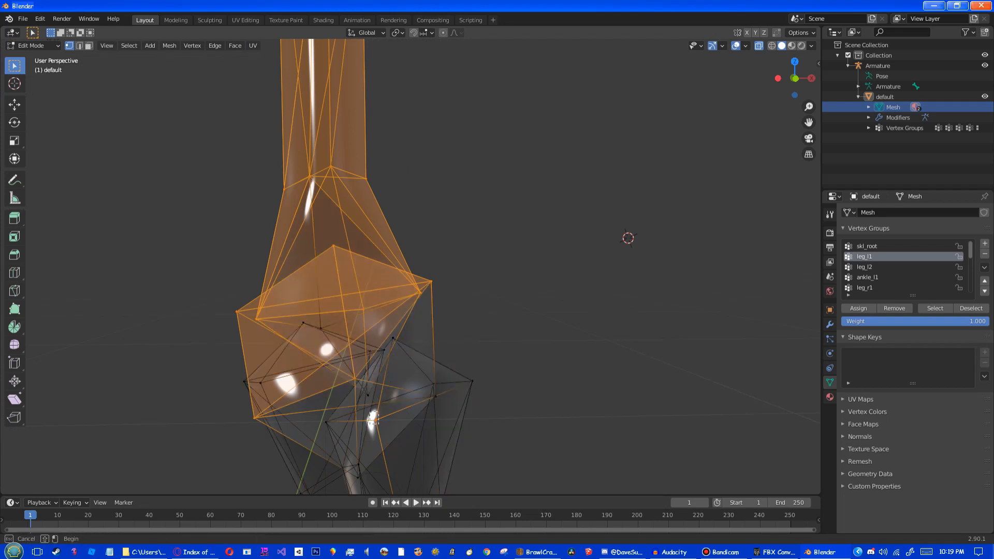
shift+drag(378, 424, 383, 427)
middle_drag(383, 427, 427, 442)
key(b)
drag(649, 323, 634, 340)
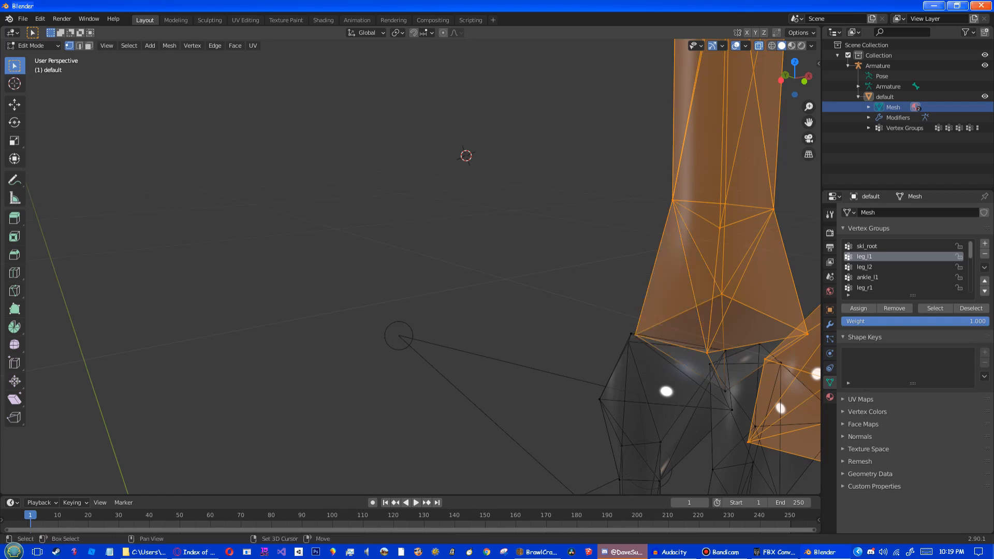
shift+middle_drag(698, 318, 400, 230)
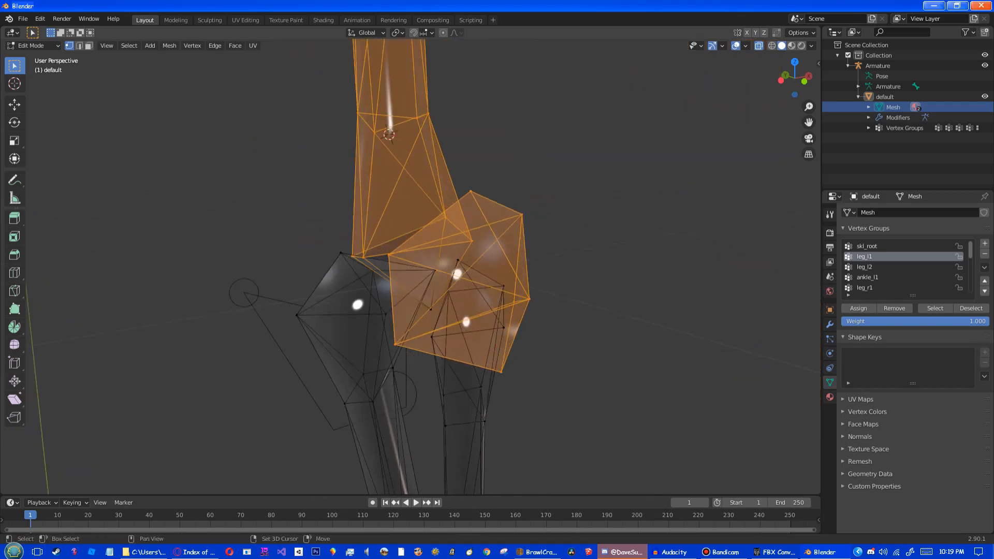
shift+click(431, 310)
Step: Remove the kneecap's vertices from the selection, keeping only the thigh bone selected for leg_l1
ctrl+drag(469, 183, 568, 232)
ctrl+drag(506, 276, 542, 314)
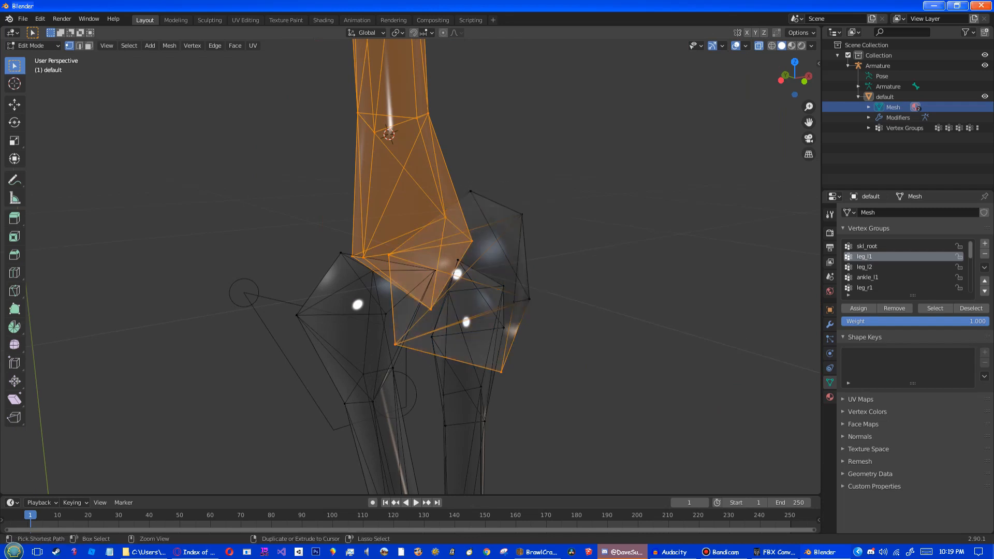
ctrl+drag(521, 378, 491, 362)
ctrl+drag(401, 356, 390, 332)
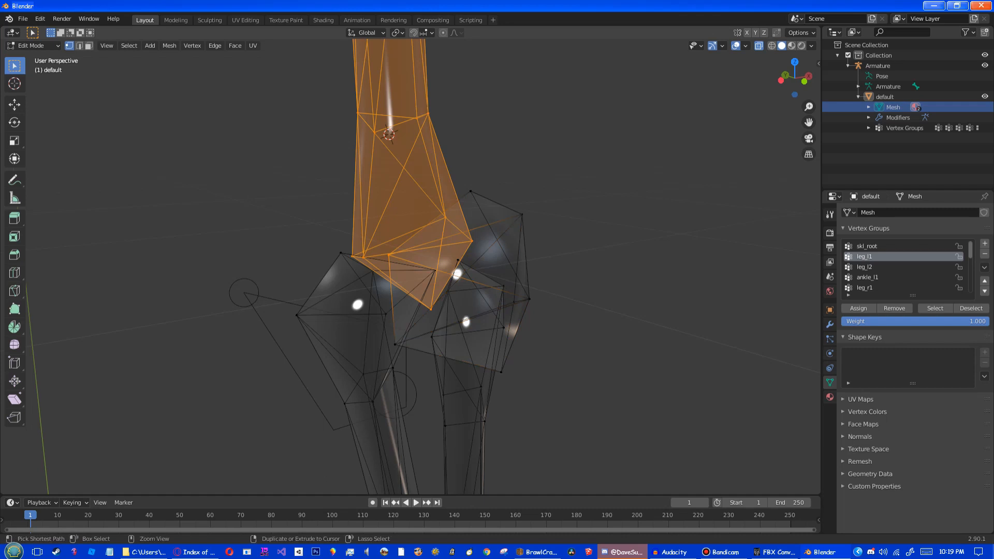
middle_drag(581, 251, 564, 272)
scroll(558, 248, down, 10)
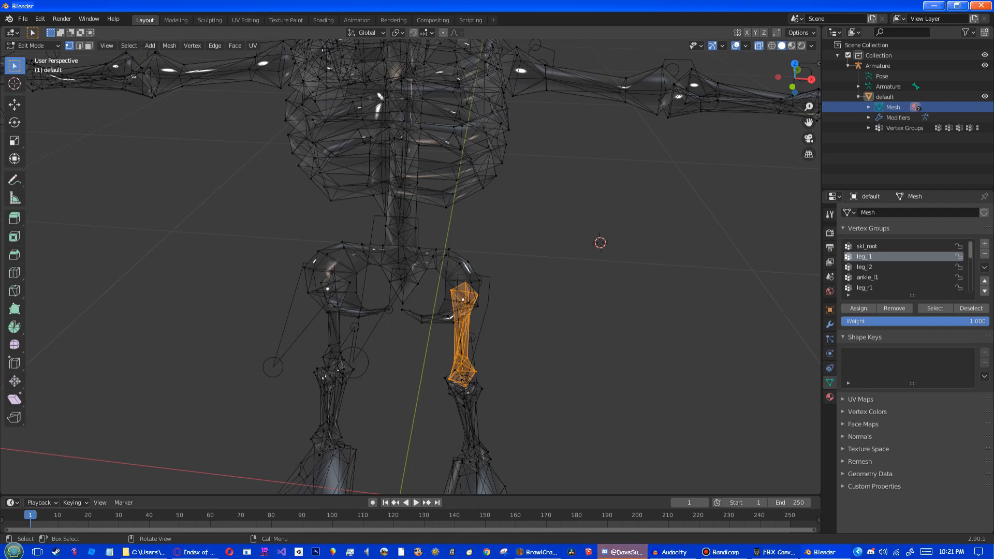
Step: Assign the selected thigh bone vertices to the leg_l1 vertex group at weight 1.000
middle_drag(466, 311, 451, 287)
click(857, 308)
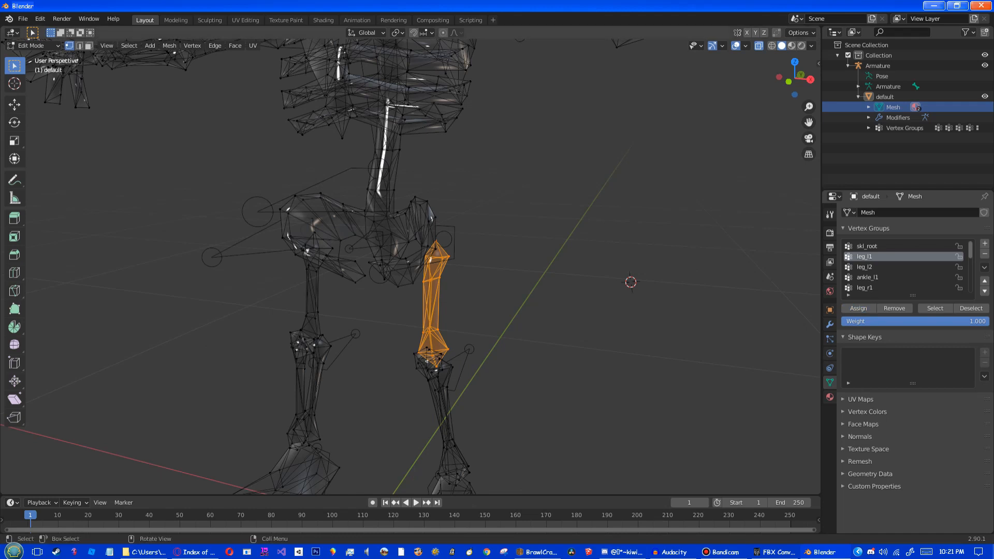
middle_drag(450, 287, 496, 280)
Step: Make leg_r1 the active vertex group and box-select the other leg's thigh area from the hip to the knee
click(867, 277)
click(864, 287)
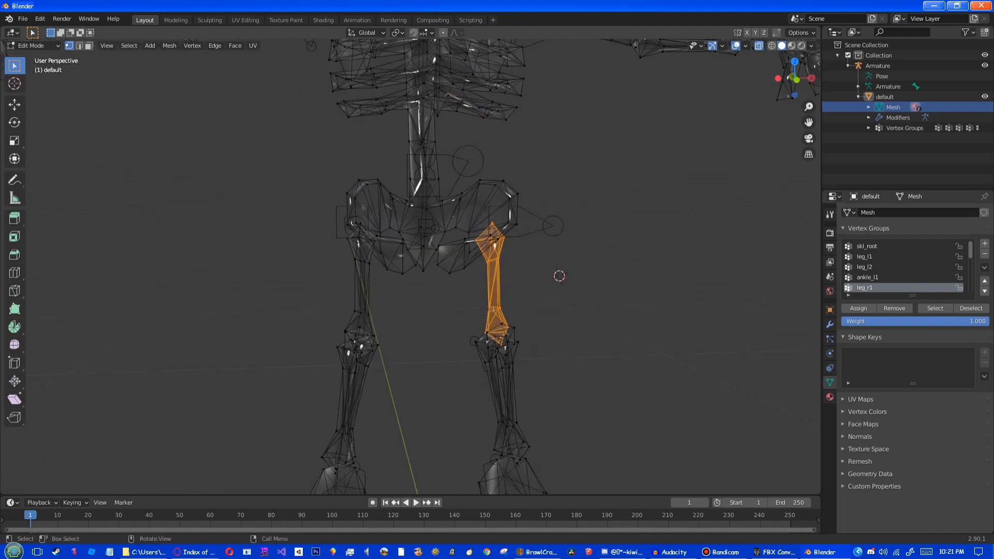
drag(308, 194, 396, 351)
scroll(414, 267, up, 6)
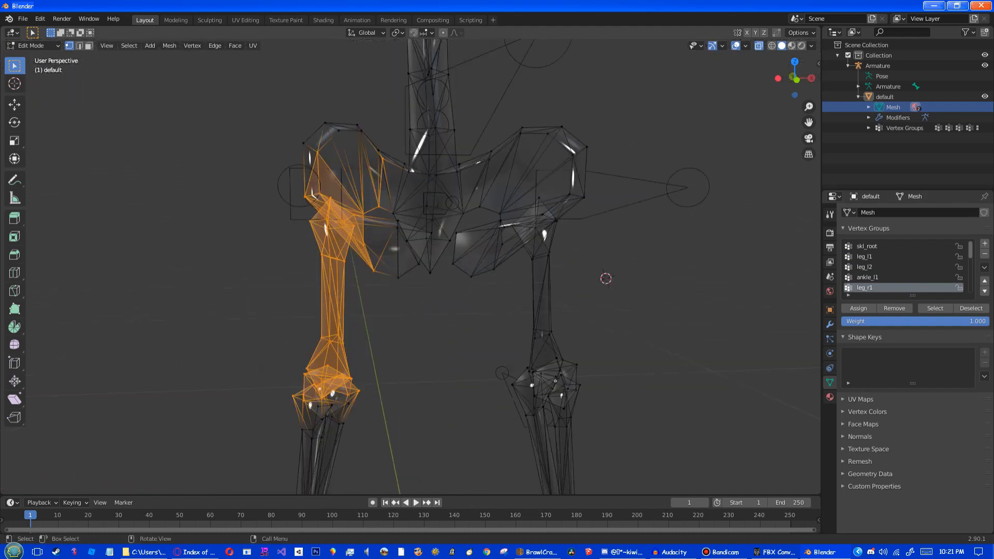
middle_drag(414, 266, 414, 277)
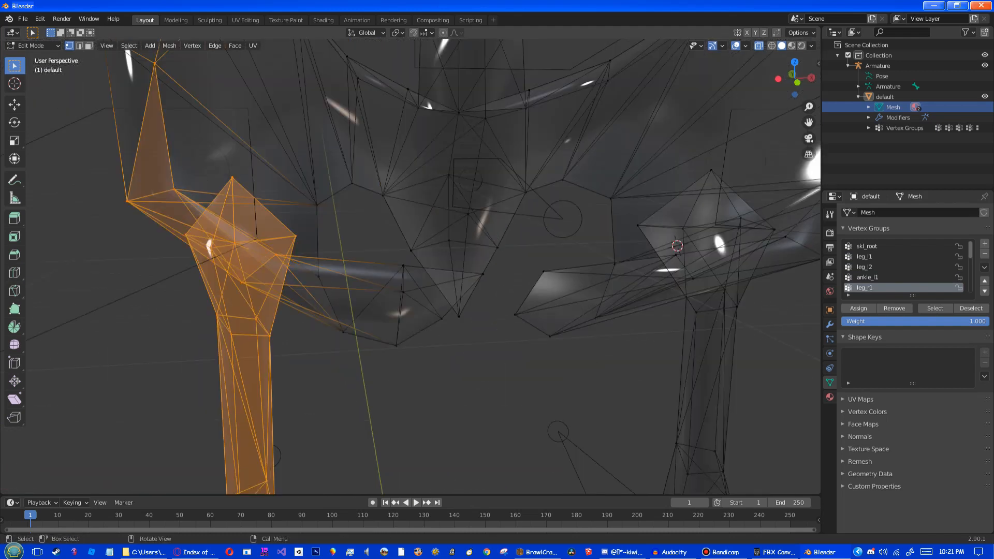
Step: Remove the pelvis and knee vertices from the selection, keeping only the thigh bone selected for leg_r1
ctrl+drag(110, 180, 190, 209)
scroll(411, 266, down, 3)
ctrl+drag(254, 164, 317, 182)
middle_drag(362, 217, 434, 220)
scroll(434, 220, down, 1)
ctrl+drag(449, 224, 471, 253)
middle_drag(470, 253, 453, 244)
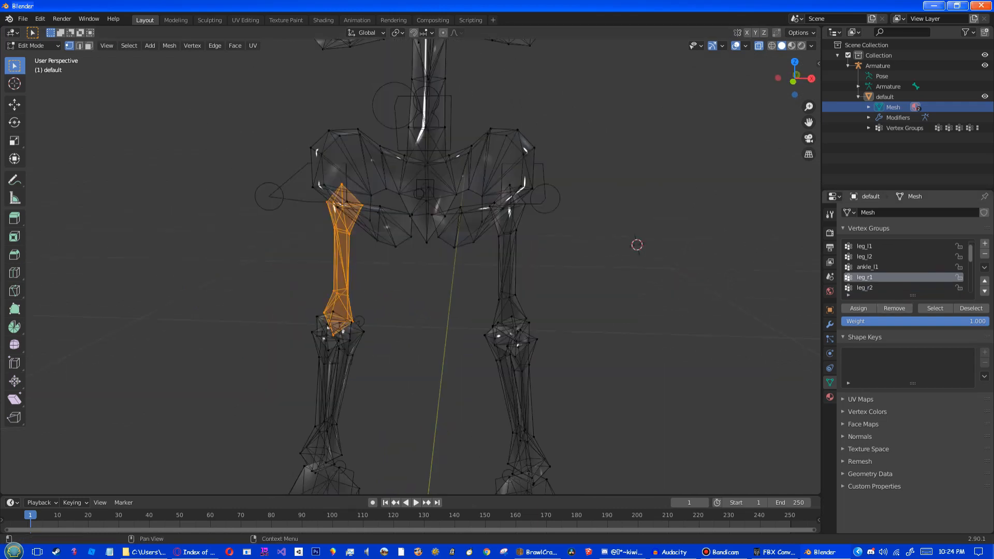
Step: Make leg_l2 the active vertex group and box-select that leg's lower part from the kneecap to the ankle
mouse_move(453, 244)
middle_down()
mouse_move(497, 241)
mouse_move(456, 244)
mouse_move(424, 264)
mouse_move(438, 252)
middle_up()
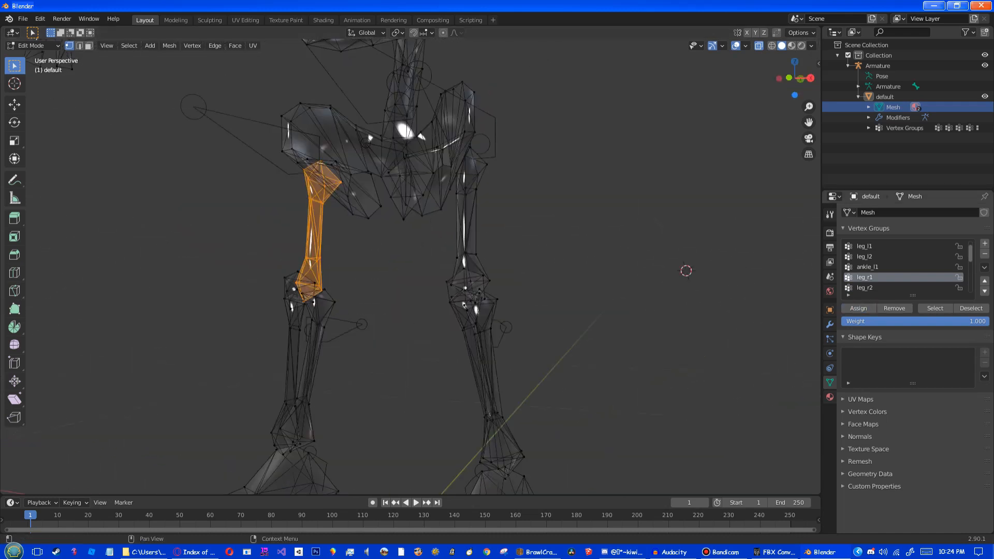
click(864, 256)
middle_drag(455, 248, 406, 270)
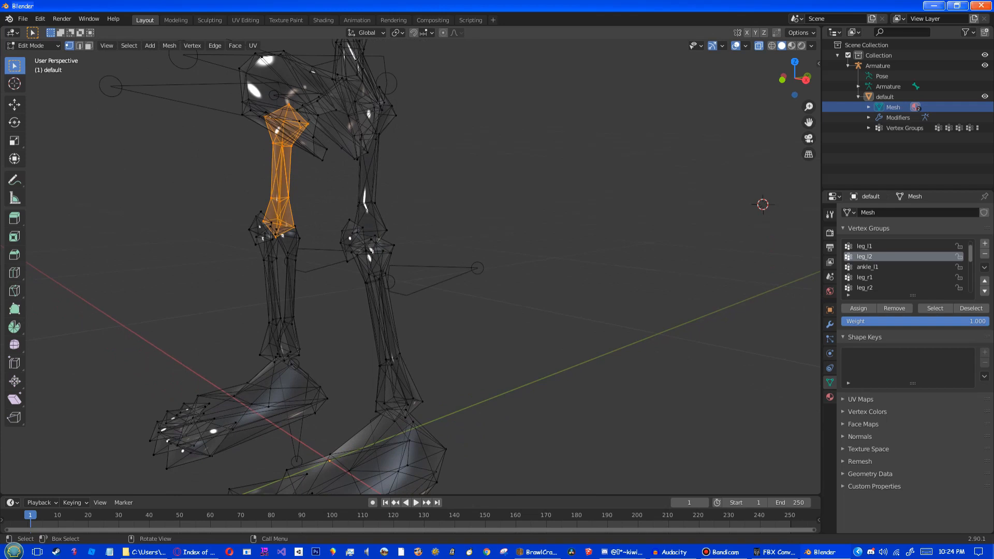
click(341, 221)
drag(332, 212, 445, 417)
middle_drag(445, 417, 445, 361)
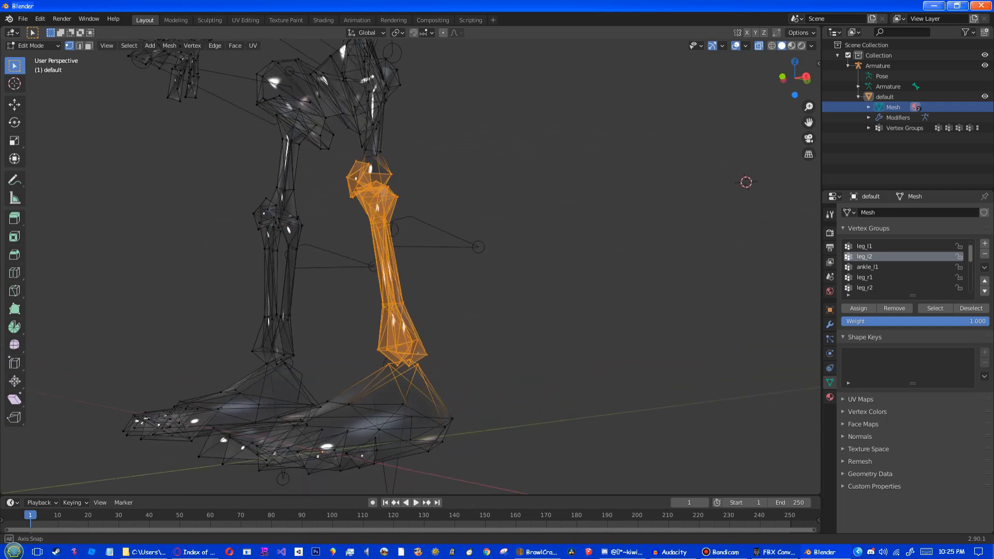
drag(420, 375, 424, 375)
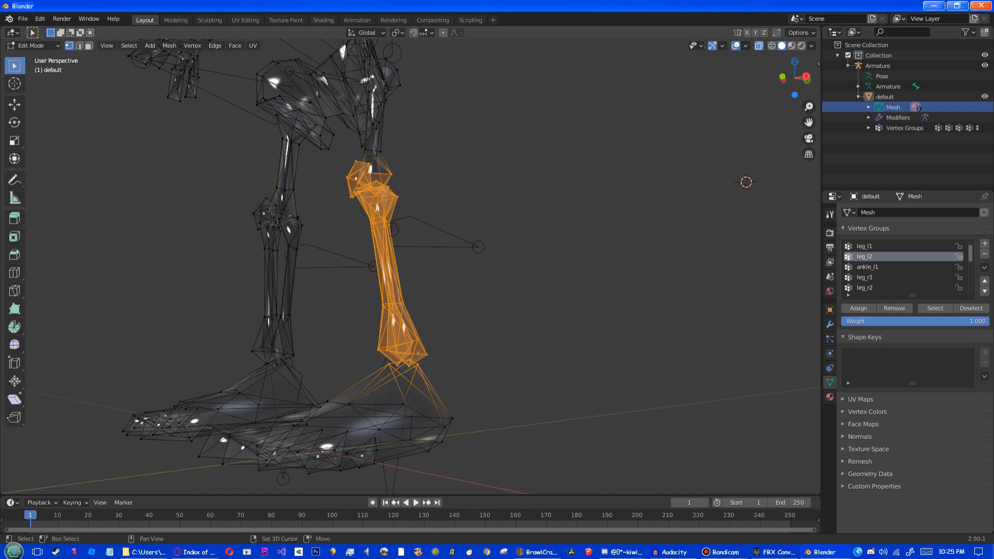
Step: Remove the foot's top vertices and the thigh's lower-end vertices from the selection, and assign the remaining lower leg to leg_l2
scroll(410, 266, up, 3)
shift+middle_drag(410, 267, 450, 429)
drag(410, 263, 396, 310)
key(ctrl+z)
mouse_move(404, 305)
middle_down()
mouse_move(437, 307)
mouse_move(386, 307)
middle_up()
scroll(437, 306, up, 3)
ctrl+drag(247, 389, 218, 410)
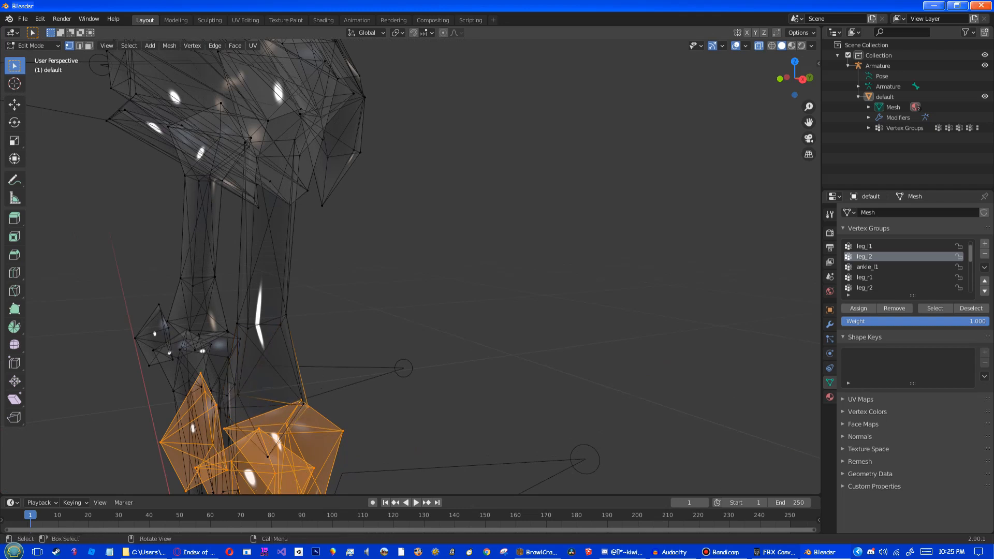
middle_drag(218, 411, 269, 396)
scroll(269, 397, down, 8)
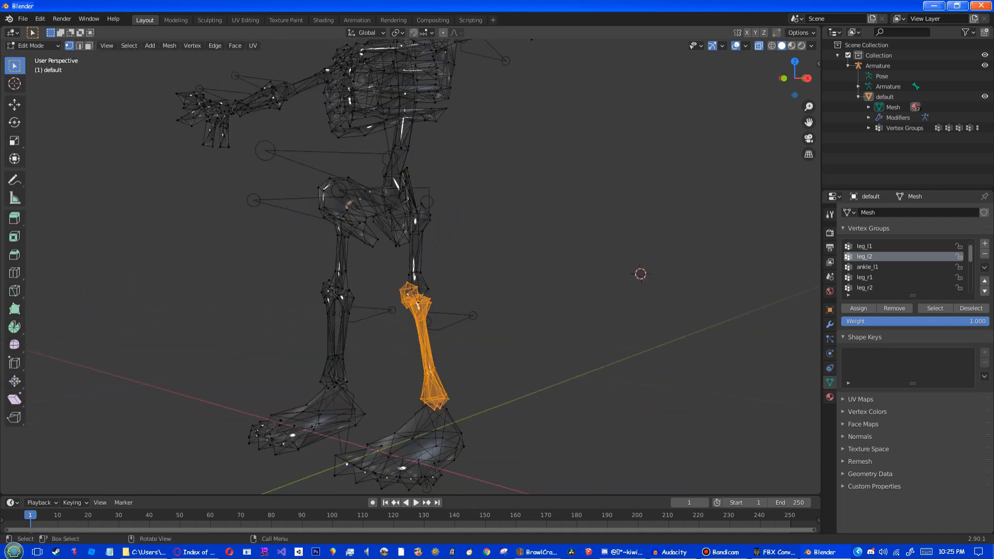
scroll(409, 266, down, 2)
scroll(409, 266, up, 5)
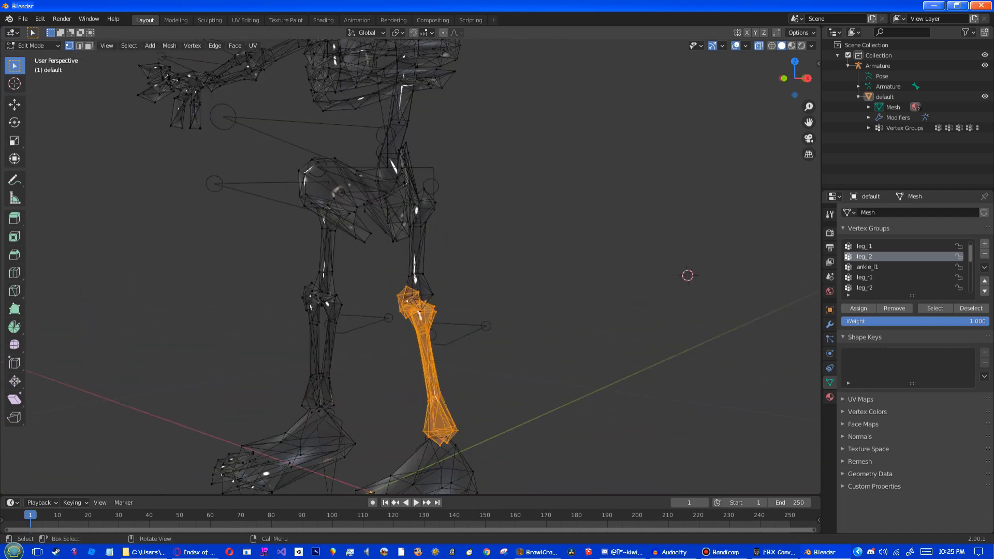
middle_drag(408, 266, 437, 310)
scroll(426, 245, down, 5)
scroll(427, 269, down, 1)
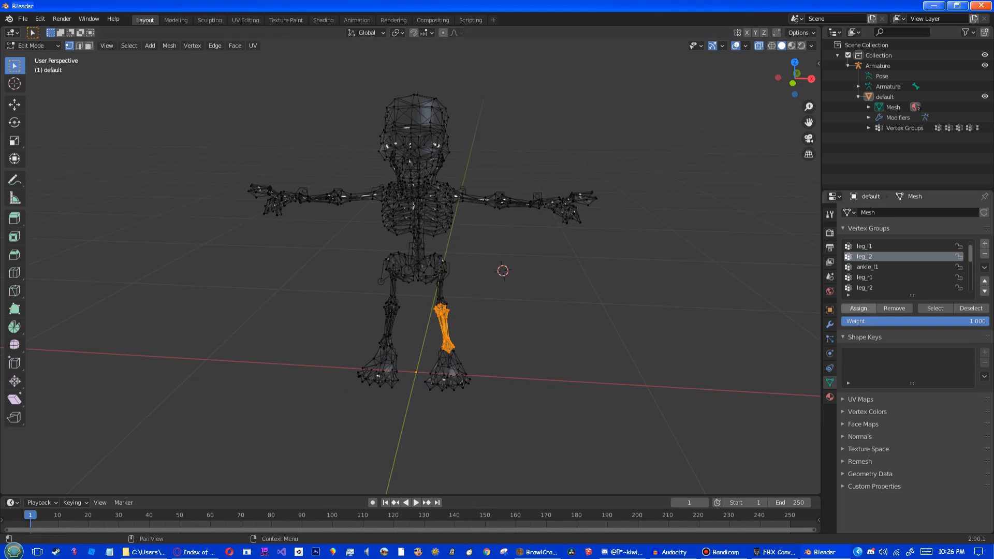
Step: Make leg_r2 the active vertex group and box-select the other lower leg from the knee to the ankle
click(867, 267)
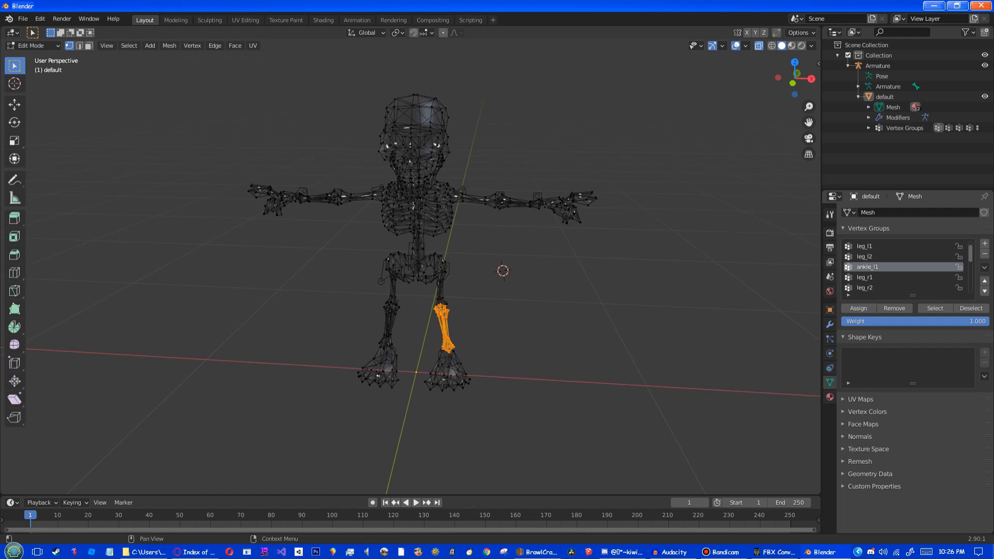
scroll(414, 266, up, 2)
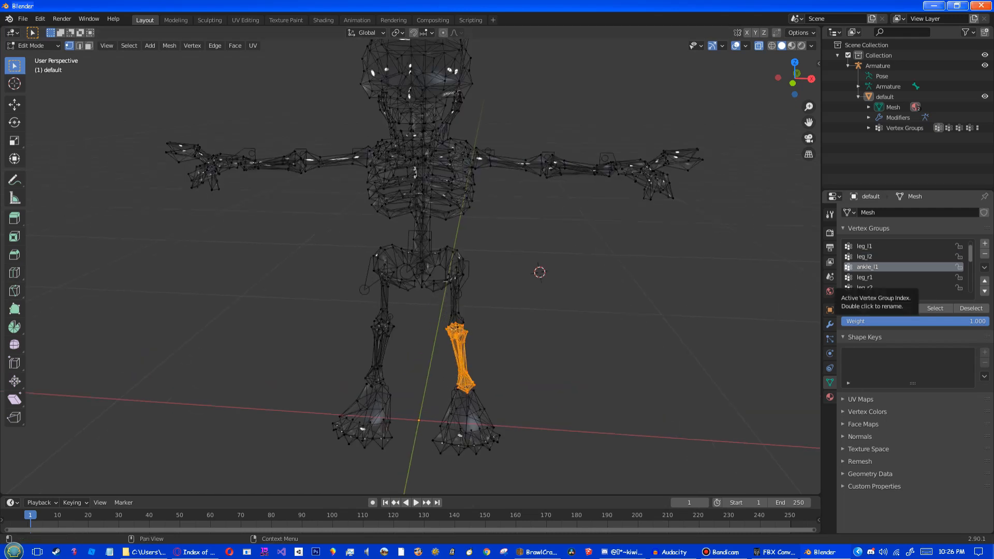
click(865, 287)
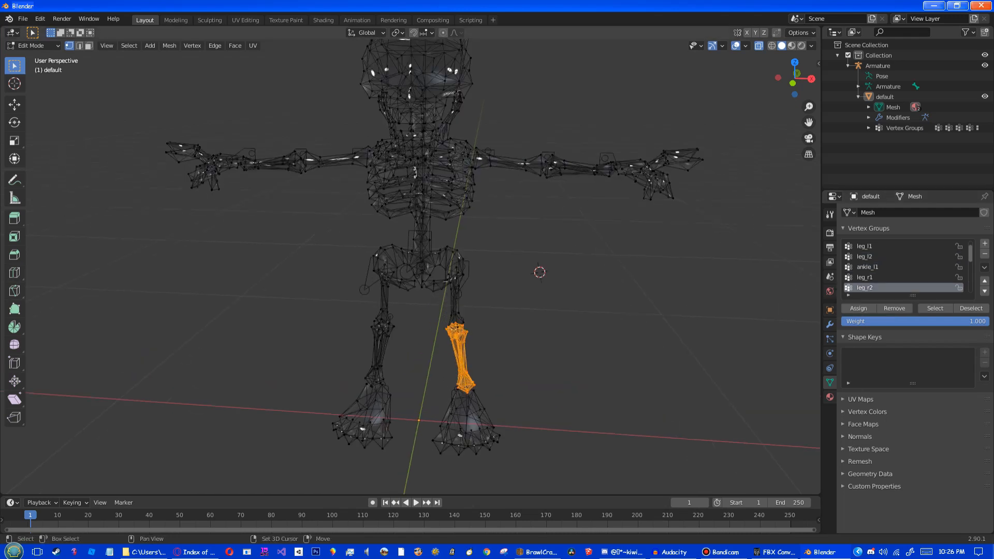
shift+middle_drag(421, 268, 388, 44)
scroll(459, 262, up, 5)
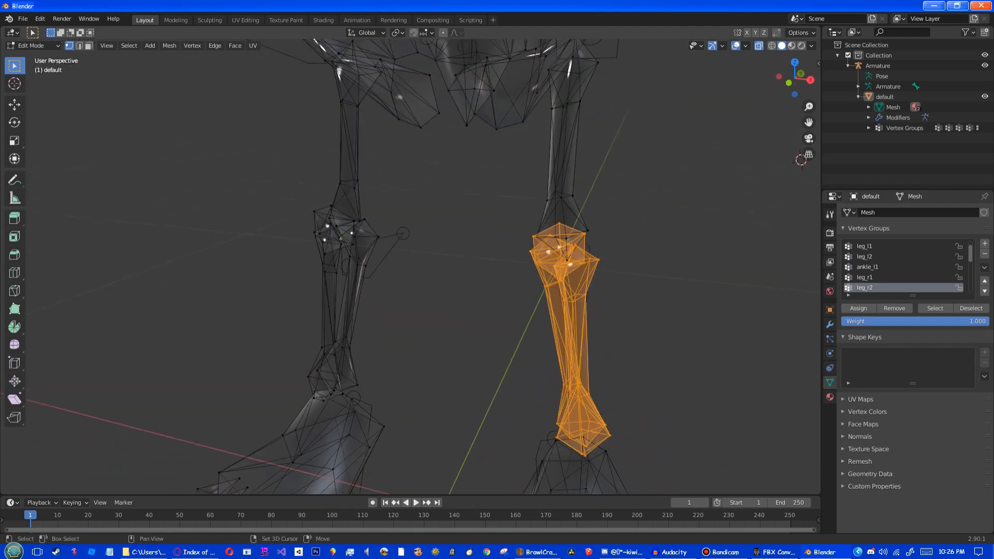
drag(277, 184, 378, 402)
Step: Remove the foot's top vertices and the thigh vertices above the knee from the leg_r2 selection
middle_drag(379, 403, 375, 364)
ctrl+drag(295, 364, 336, 364)
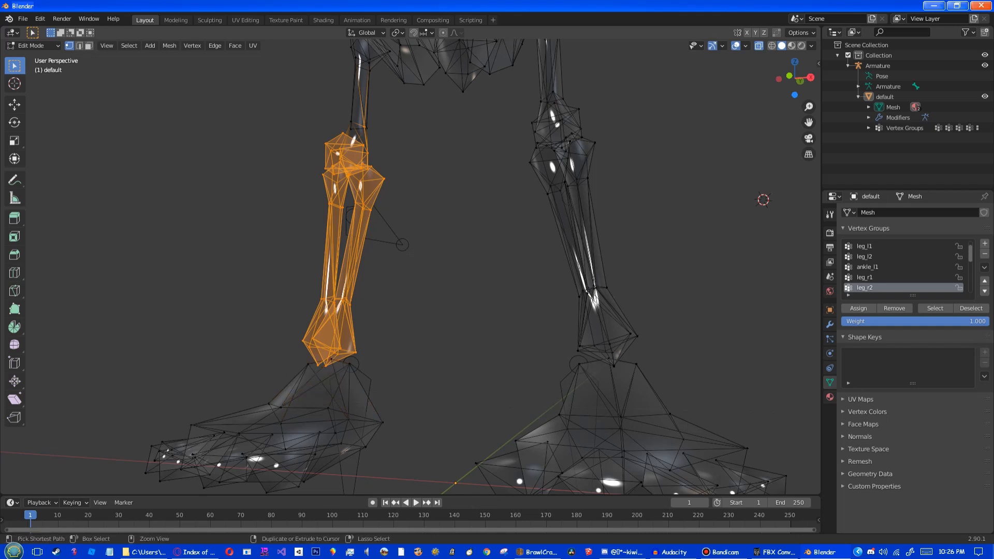
middle_drag(336, 365, 326, 401)
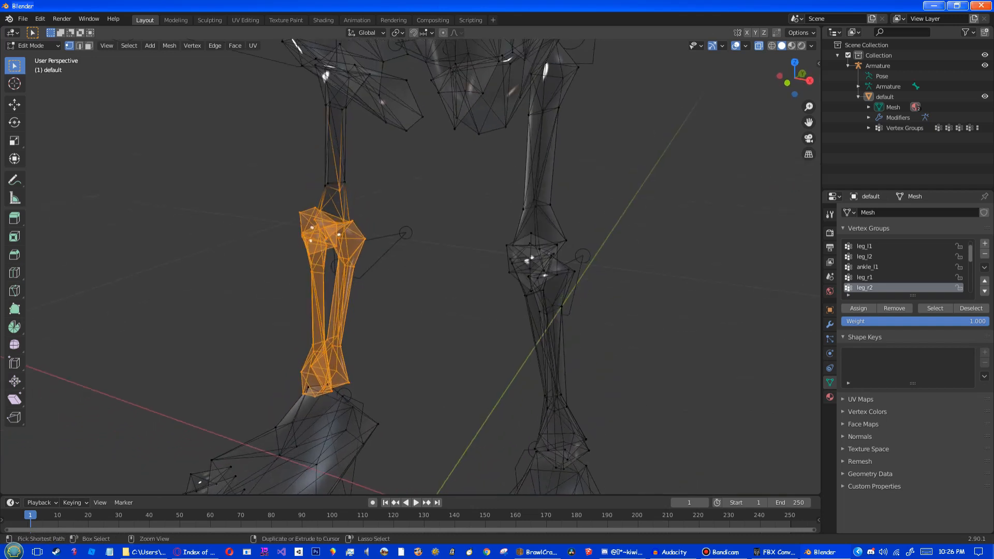
ctrl+drag(332, 184, 347, 198)
middle_drag(347, 198, 330, 231)
scroll(330, 231, up, 3)
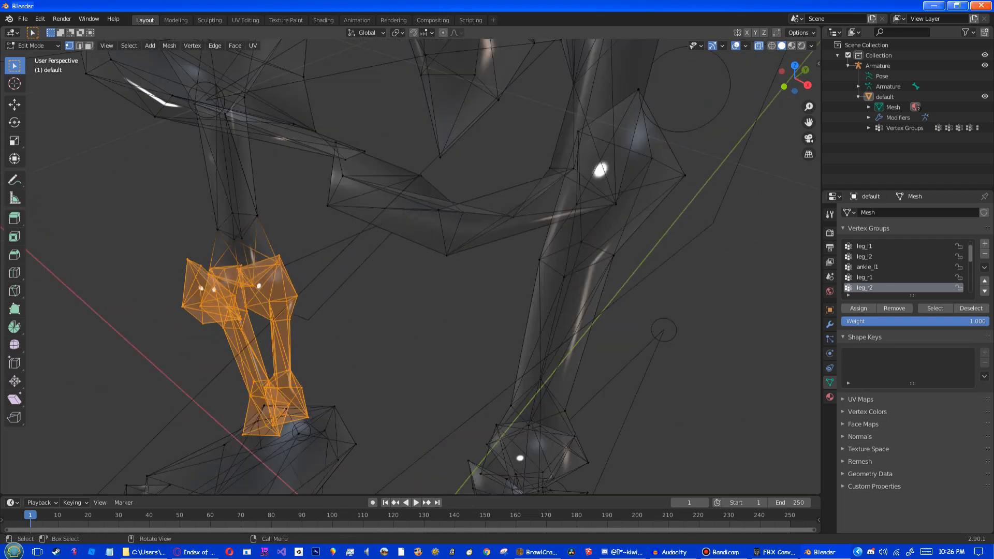
middle_drag(246, 247, 379, 238)
middle_drag(414, 266, 403, 249)
scroll(410, 266, up, 2)
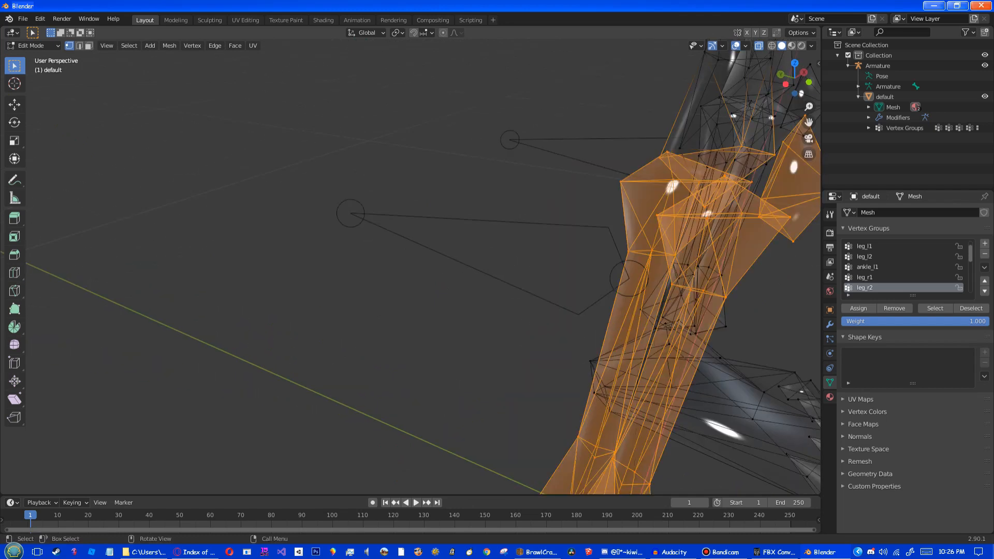
middle_drag(626, 202, 611, 228)
ctrl+drag(617, 234, 641, 263)
ctrl+drag(724, 290, 742, 307)
middle_drag(742, 307, 729, 300)
key(ctrl+z)
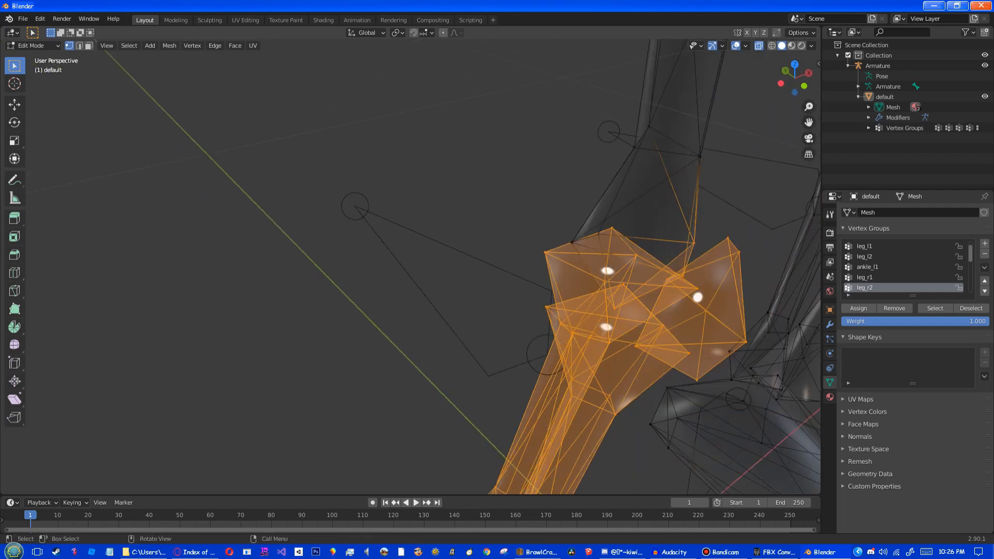
key(ctrl+z)
key(ctrl+z)
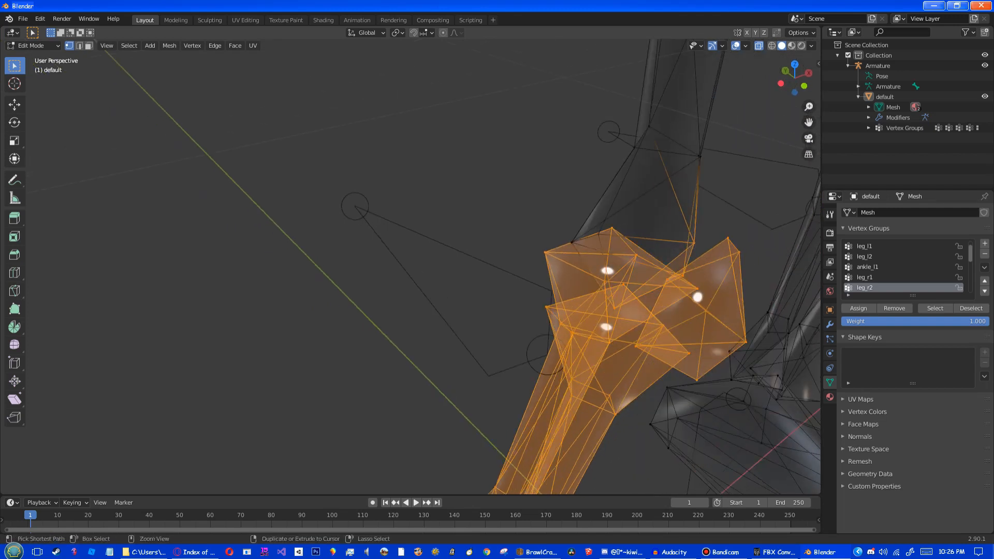
key(ctrl+z)
middle_drag(729, 300, 716, 281)
key(ctrl+z)
Step: Remove the thigh bone's leftover lower-end vertices from the selection and assign the lower leg with its kneecap to leg_r2
ctrl+drag(676, 189, 691, 217)
middle_drag(691, 217, 660, 223)
scroll(660, 223, down, 3)
middle_drag(647, 291, 613, 275)
scroll(576, 281, down, 4)
scroll(612, 275, down, 2)
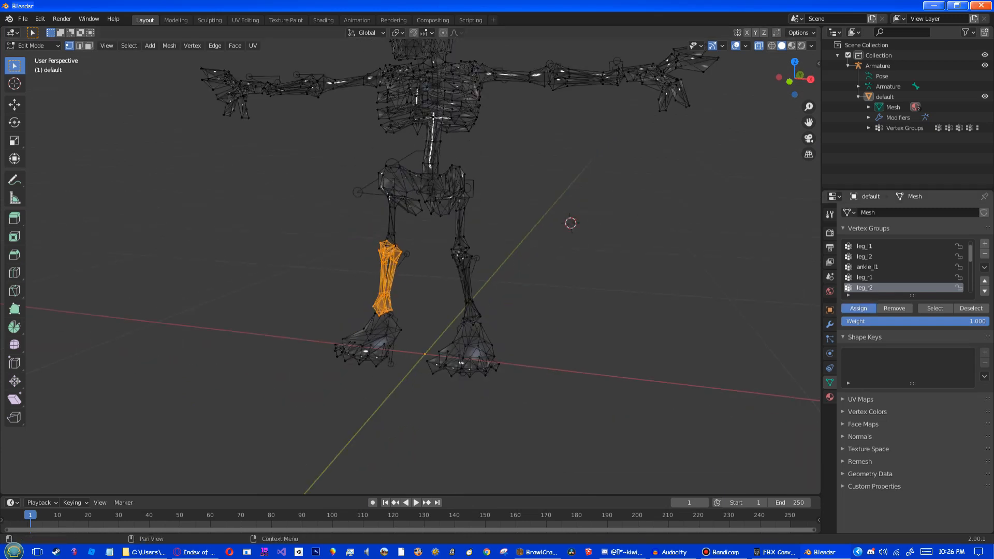
Step: Make ankle_l1 the active vertex group and box-select the whole foot of the leg_l2 side
scroll(903, 266, down, 1)
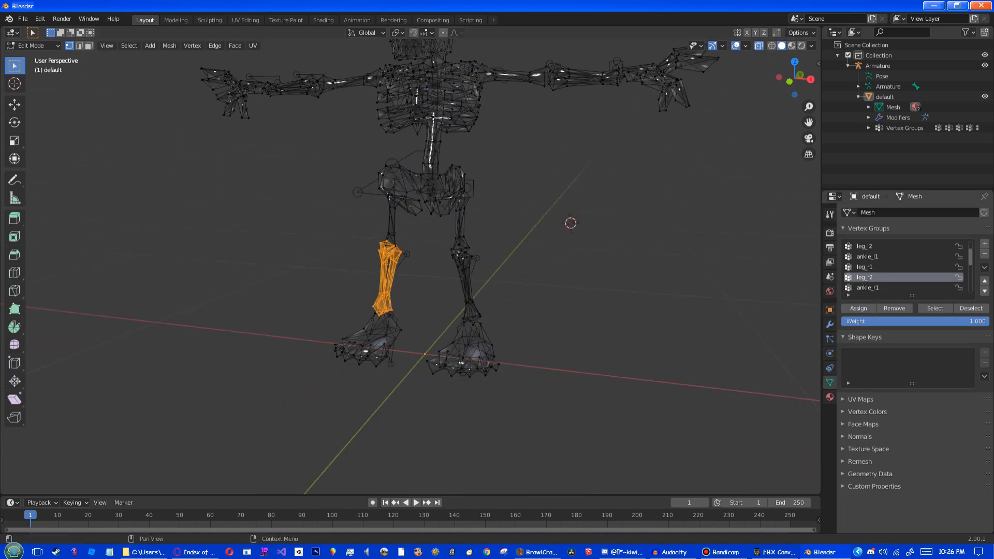
click(874, 256)
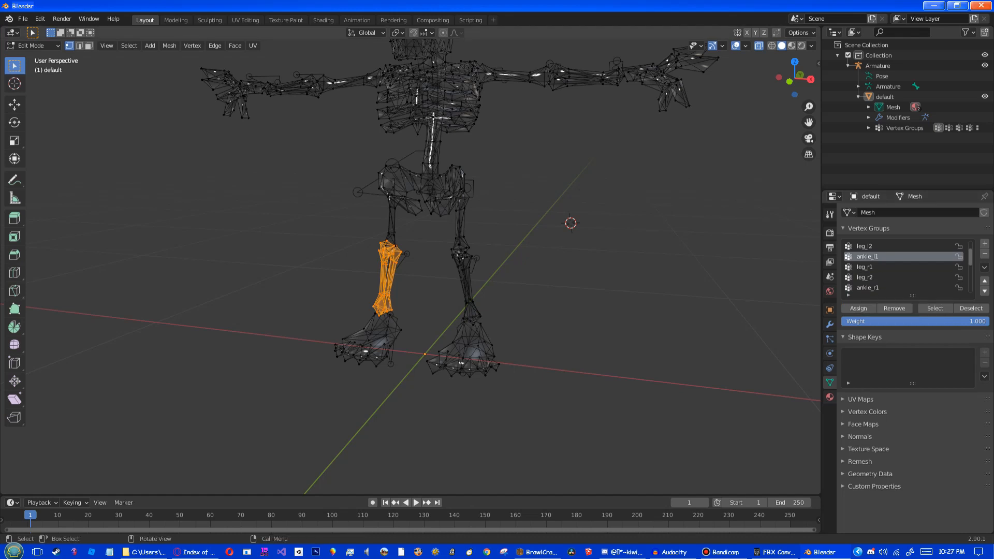
drag(422, 305, 527, 390)
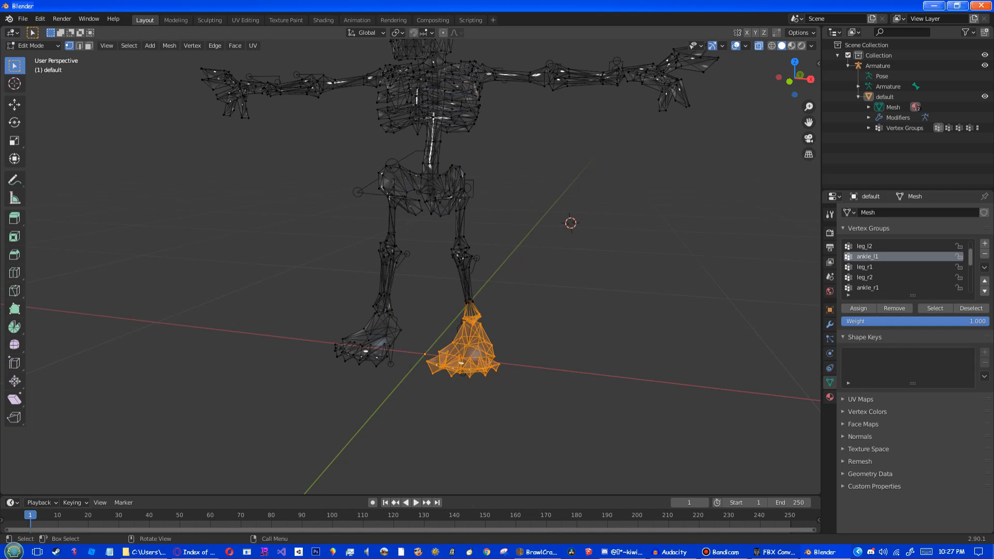
Step: Remove the shin bones' lower-end vertices from the selection and assign the foot to ankle_l1
scroll(452, 302, up, 6)
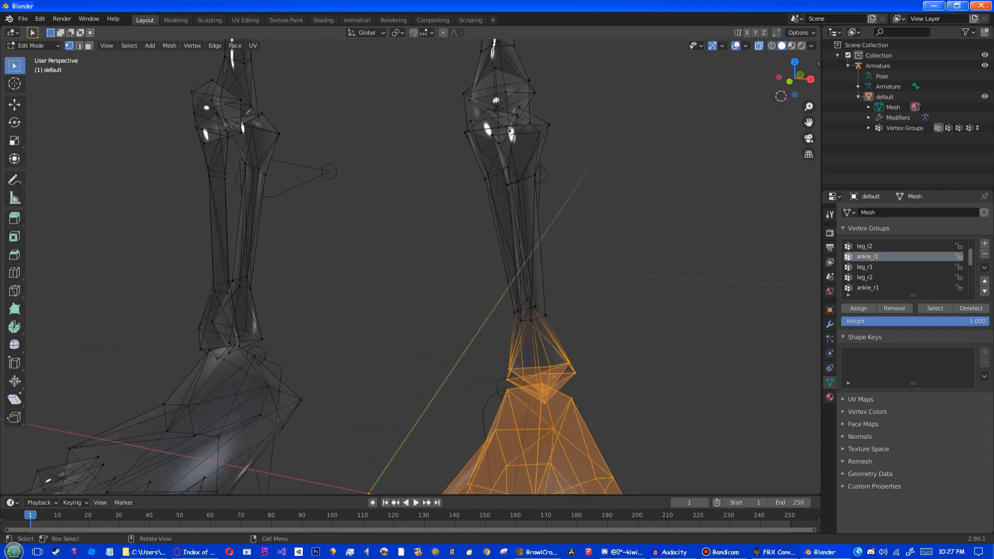
shift+middle_drag(453, 303, 416, 205)
drag(414, 205, 533, 272)
ctrl+drag(472, 268, 496, 275)
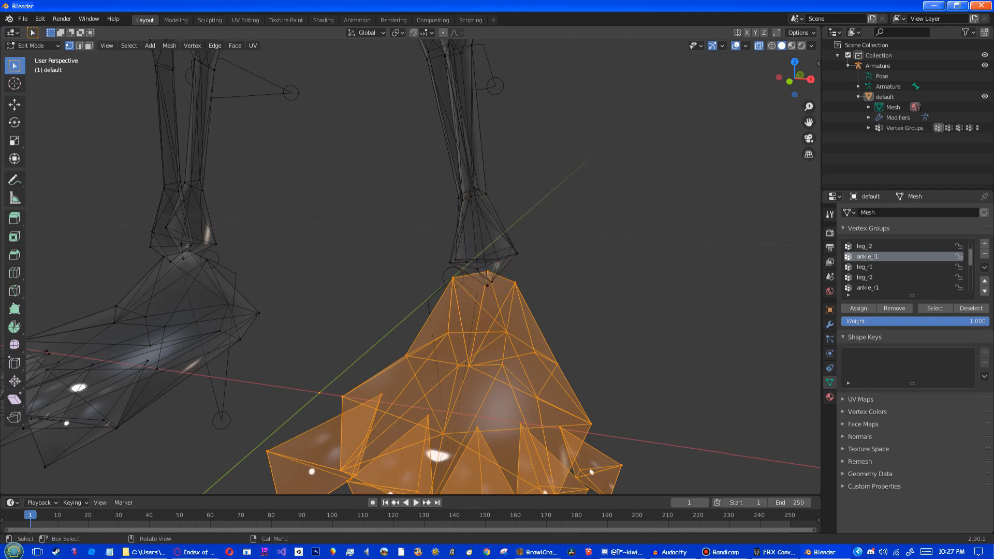
scroll(410, 266, down, 5)
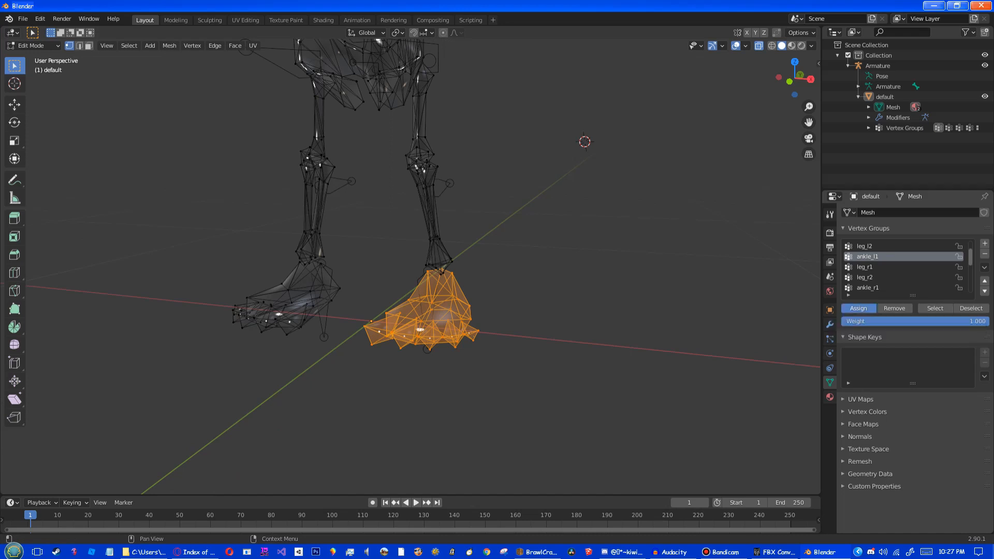
Step: Make ankle_r1 the active vertex group and box-select the opposite foot up to the ankle
click(867, 287)
shift+middle_drag(410, 266, 584, 293)
drag(402, 273, 579, 382)
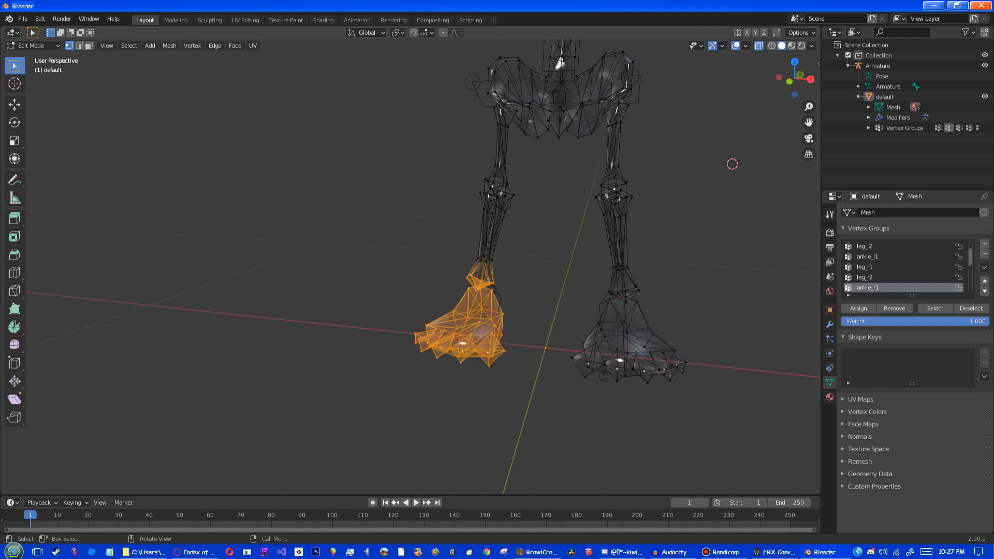
Step: Remove the shin bones' lower-end vertices above the ankle from the selection, keeping only the foot selected for ankle_r1
scroll(579, 382, up, 4)
scroll(410, 267, up, 3)
ctrl+drag(603, 268, 704, 335)
ctrl+drag(633, 315, 656, 334)
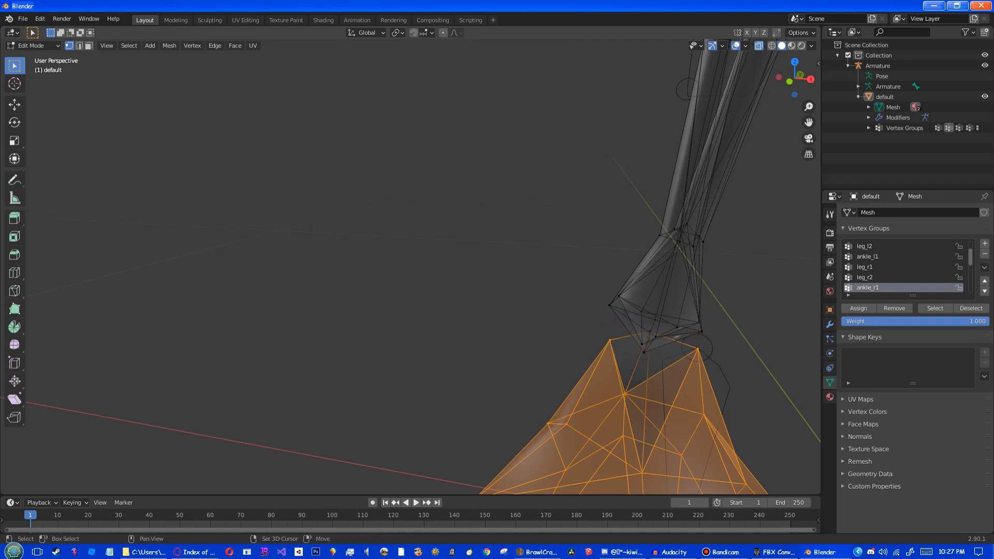
scroll(732, 164, down, 8)
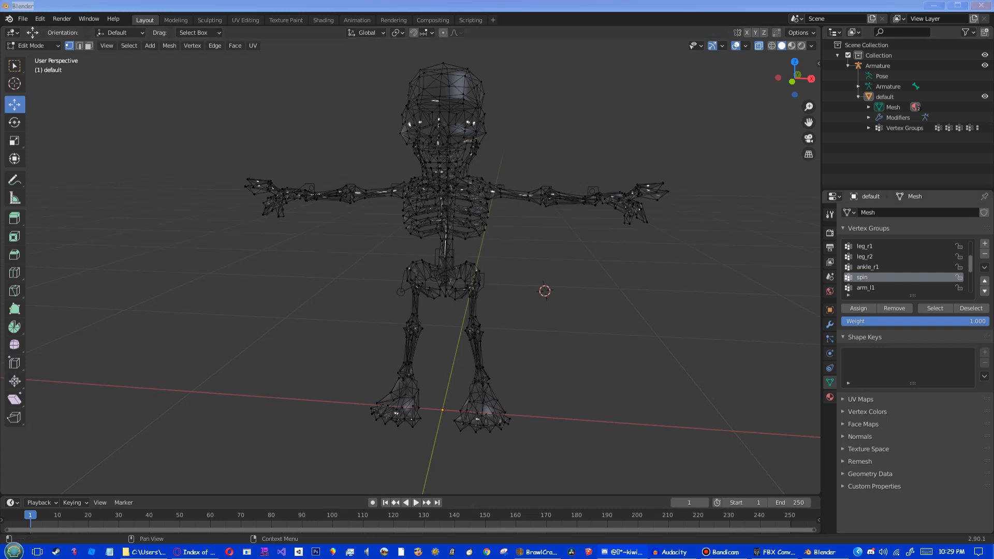
Step: Make arm_l1 the active vertex group and box-select the upper arm from shoulder to elbow
scroll(902, 266, down, 1)
click(865, 277)
scroll(410, 267, up, 4)
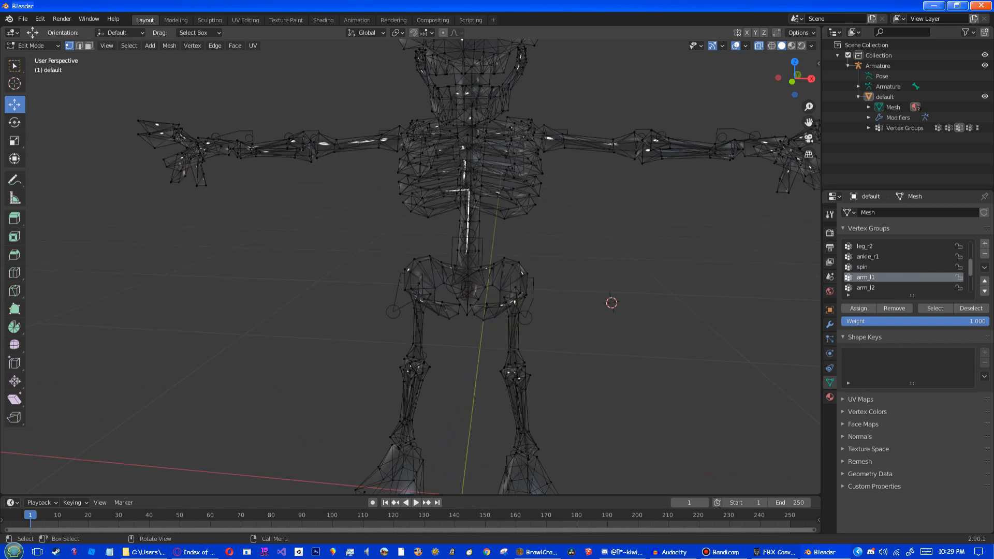
shift+middle_drag(410, 267, 285, 372)
scroll(410, 267, up, 2)
scroll(410, 267, up, 4)
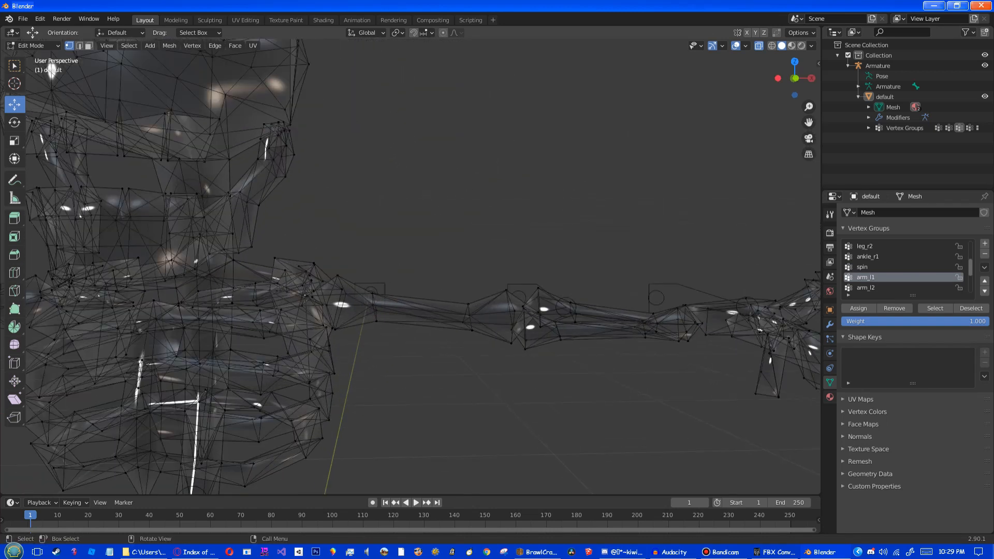
drag(303, 248, 522, 367)
scroll(522, 367, up, 1)
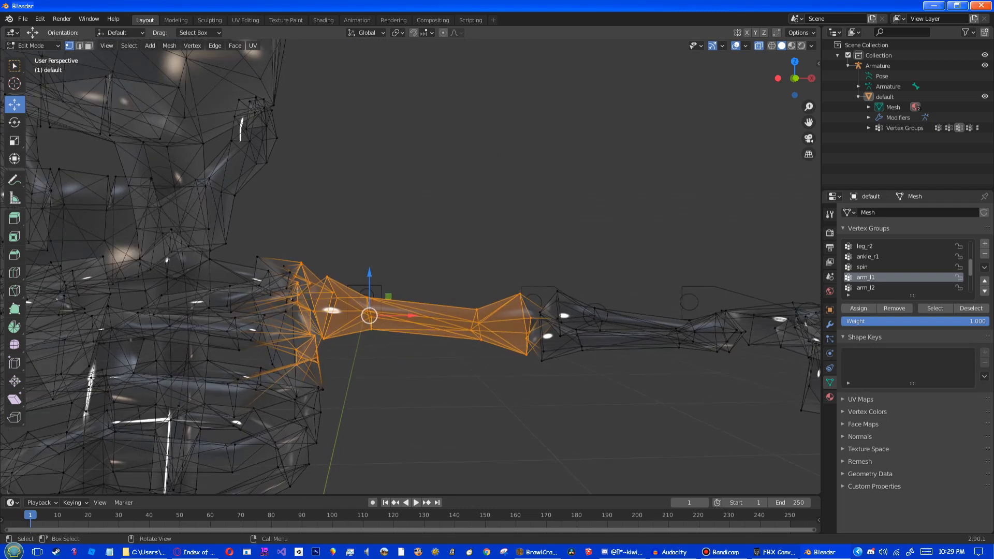
Step: Check the shoulder and elbow ends of the selected upper arm and assign it to arm_l1
shift+middle_drag(522, 366, 629, 264)
middle_drag(629, 264, 629, 308)
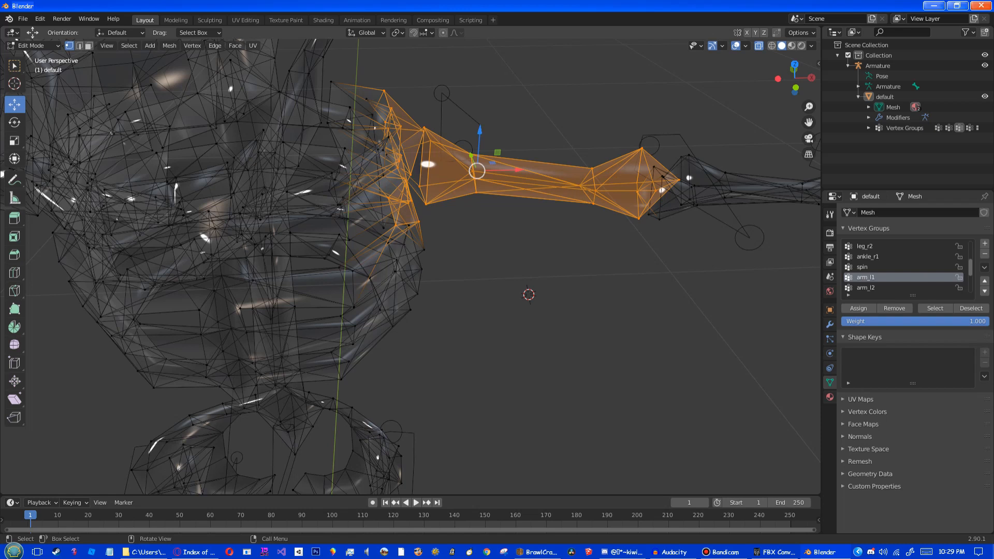
shift+middle_drag(630, 308, 542, 315)
scroll(411, 267, down, 2)
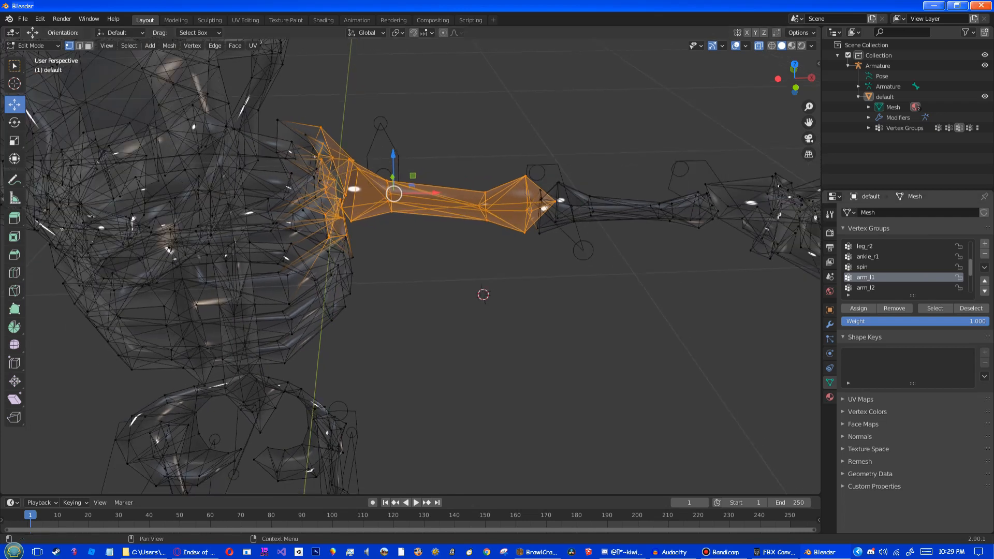
click(858, 308)
Step: Make arm_l2 the active vertex group and select only the forearm bones between elbow and wrist, without the hand
click(866, 287)
middle_drag(517, 290, 463, 296)
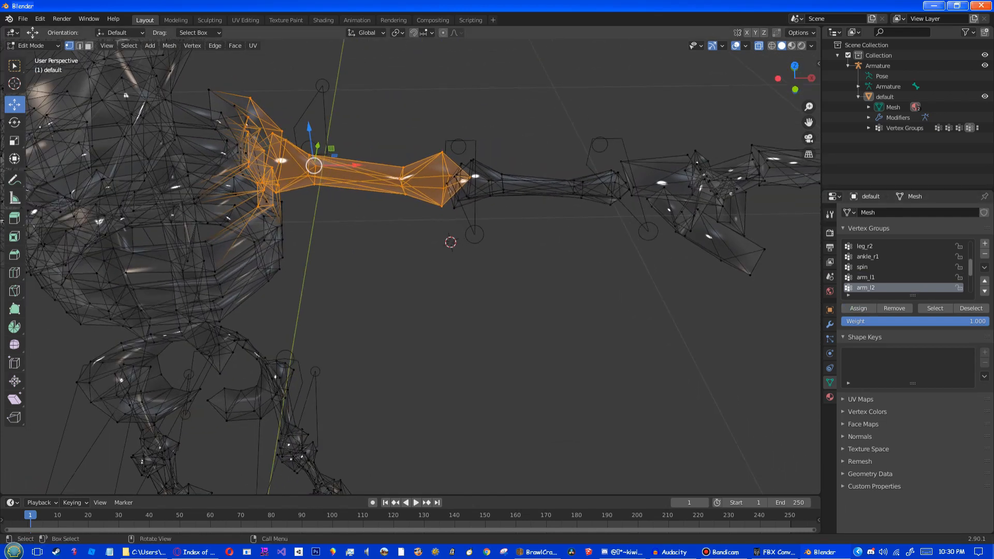
drag(433, 123, 644, 225)
drag(617, 152, 642, 204)
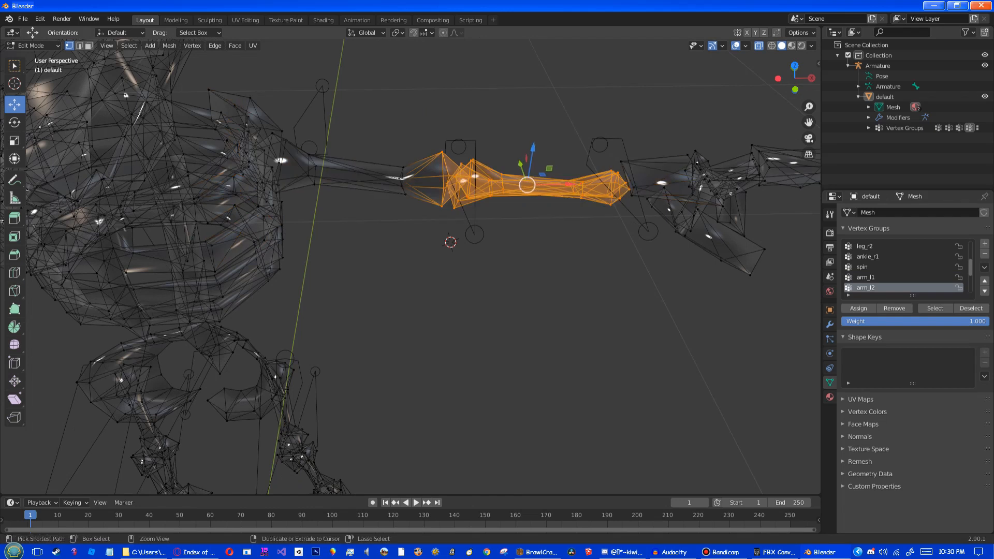
middle_drag(641, 204, 668, 217)
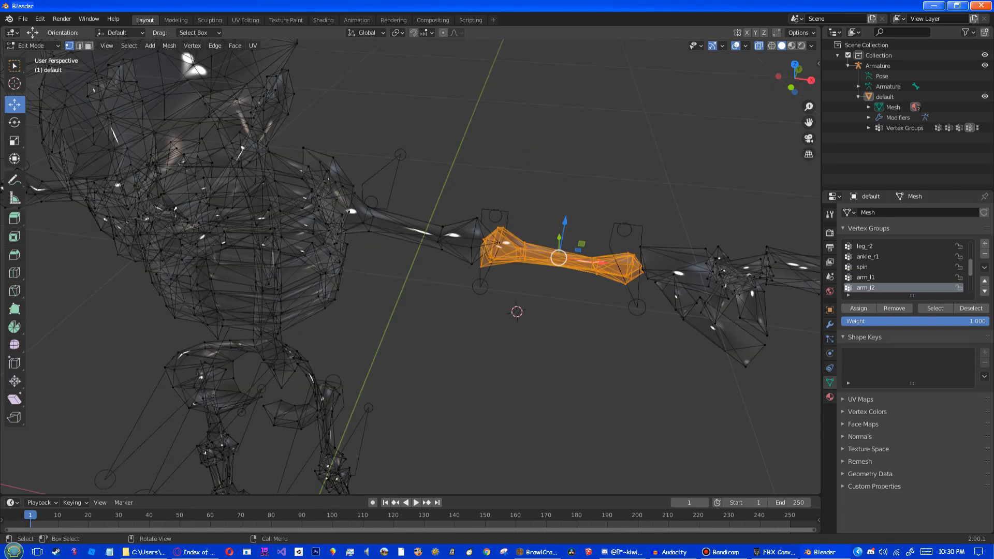
scroll(903, 267, down, 1)
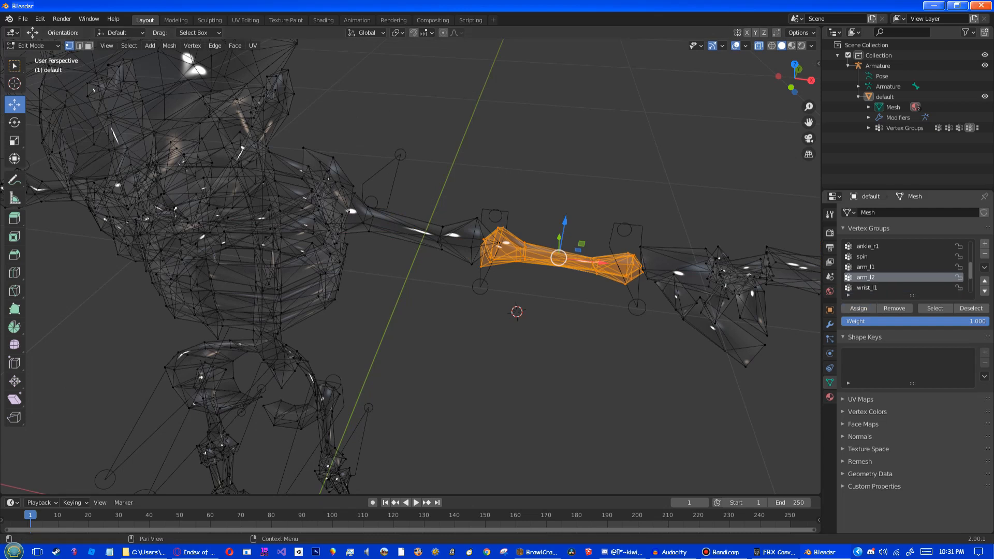
key(Tab)
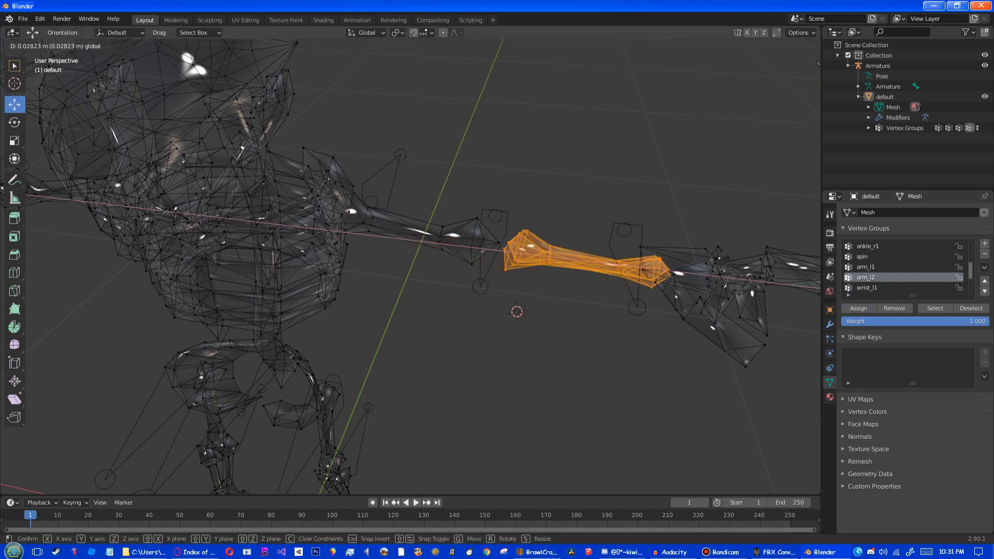
key(Tab)
Step: Make wrist_l1 the active vertex group and select only the hand, leaving out the forearm's wrist-end vertices
click(867, 287)
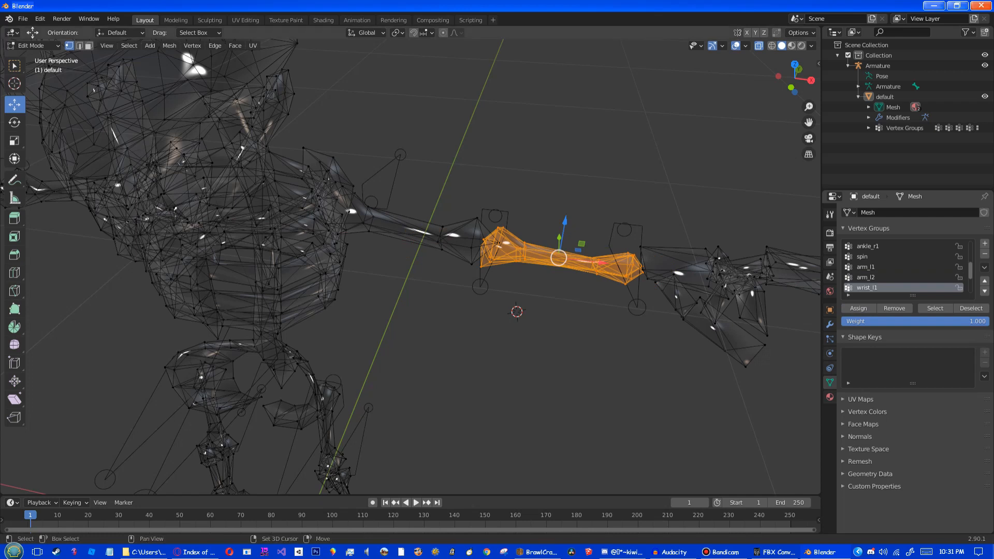
shift+middle_drag(559, 257, 522, 173)
drag(673, 244, 424, 393)
scroll(423, 267, up, 3)
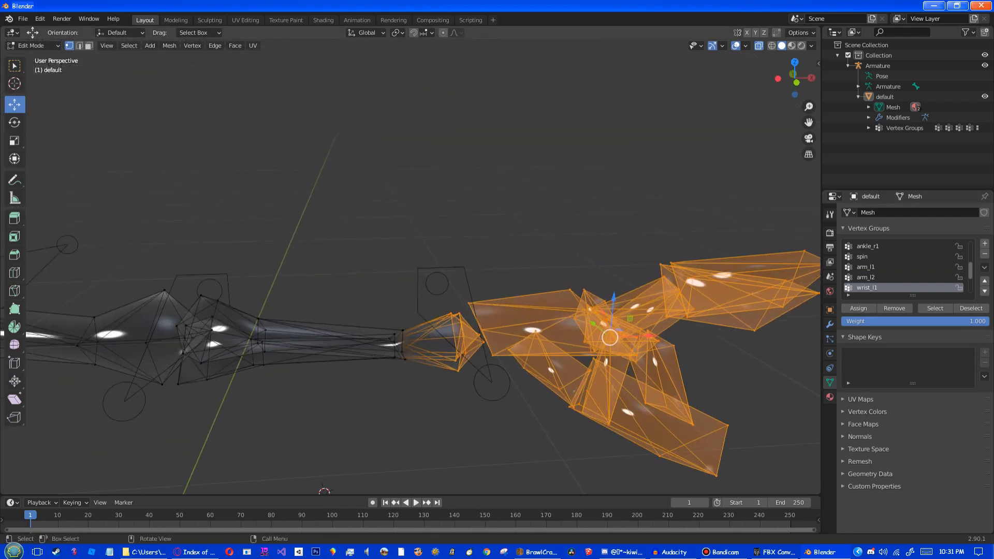
ctrl+drag(438, 303, 467, 379)
ctrl+drag(465, 327, 485, 347)
scroll(485, 347, down, 1)
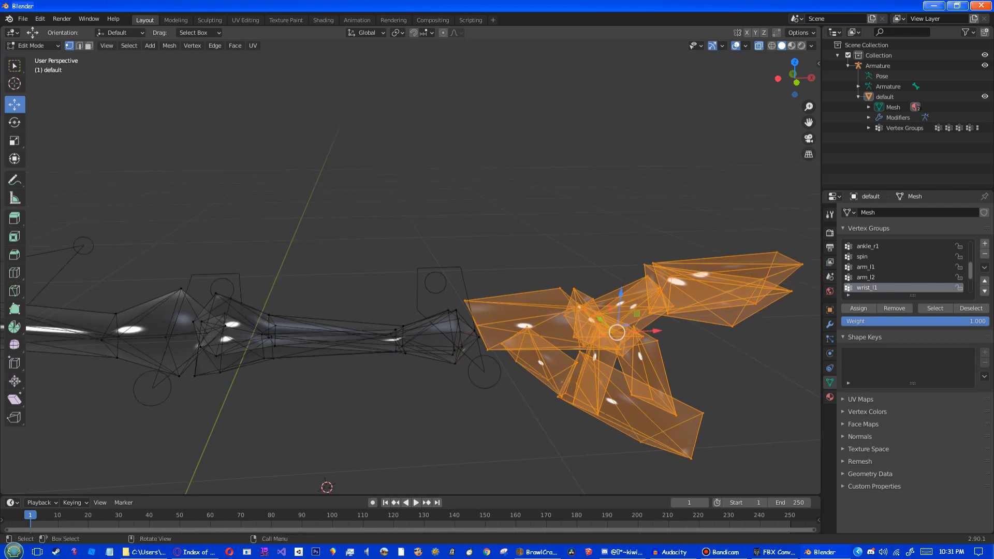
Step: Make arm_r1 the active vertex group and box-select the opposite upper arm from shoulder to elbow
shift+middle_drag(485, 347, 688, 335)
scroll(481, 319, down, 3)
scroll(903, 267, down, 3)
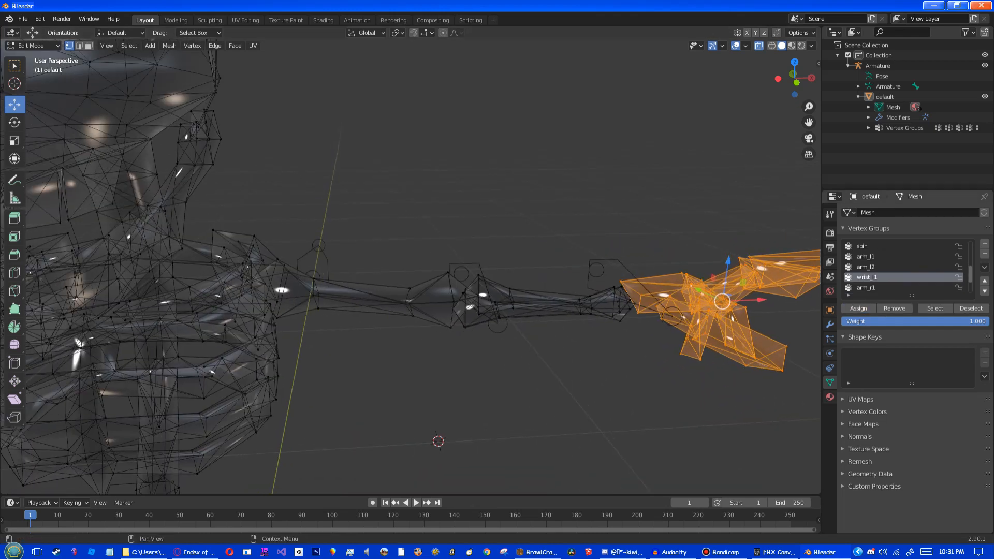
click(903, 267)
shift+middle_drag(461, 300, 627, 261)
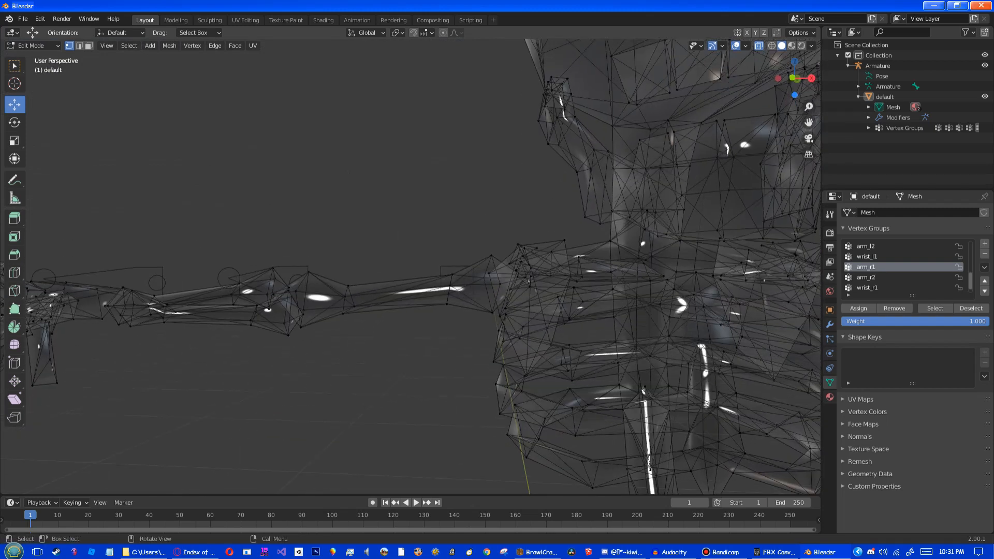
drag(529, 231, 261, 357)
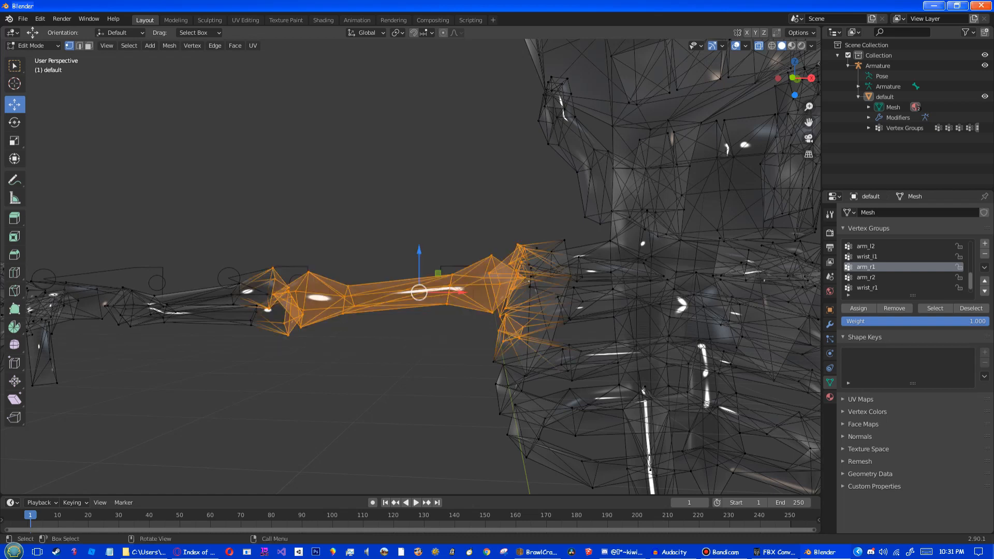
Step: Remove the forearm's elbow-end vertices from the selection, keeping the upper arm selected for arm_r1
middle_drag(262, 357, 272, 378)
shift+middle_drag(265, 319, 353, 325)
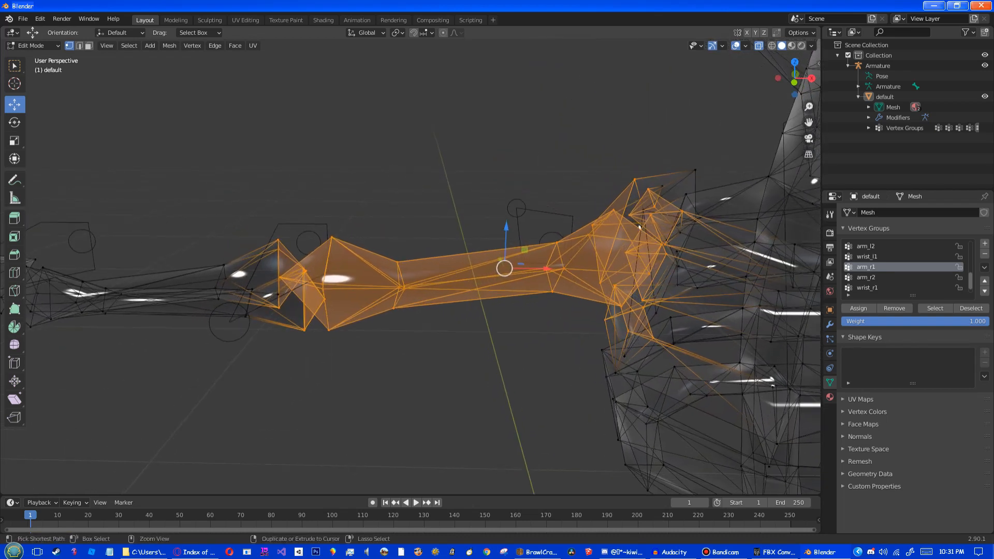
ctrl+drag(244, 224, 297, 264)
ctrl+drag(266, 297, 283, 316)
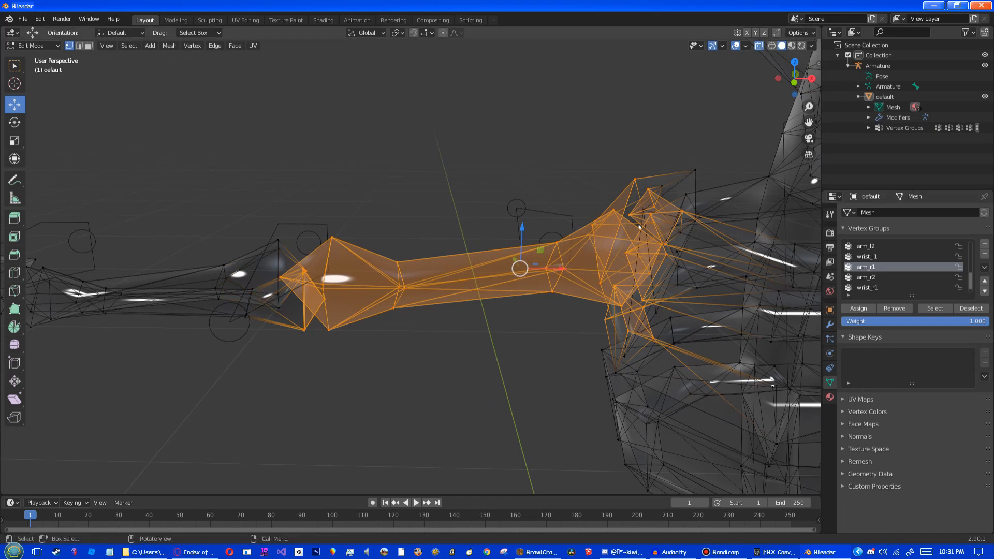
ctrl+drag(289, 318, 311, 335)
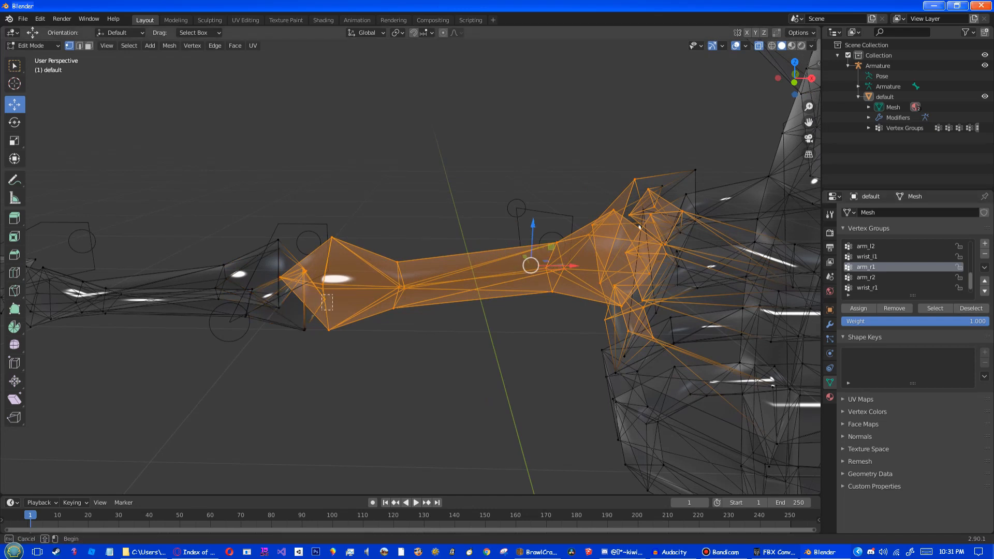
ctrl+drag(294, 259, 314, 280)
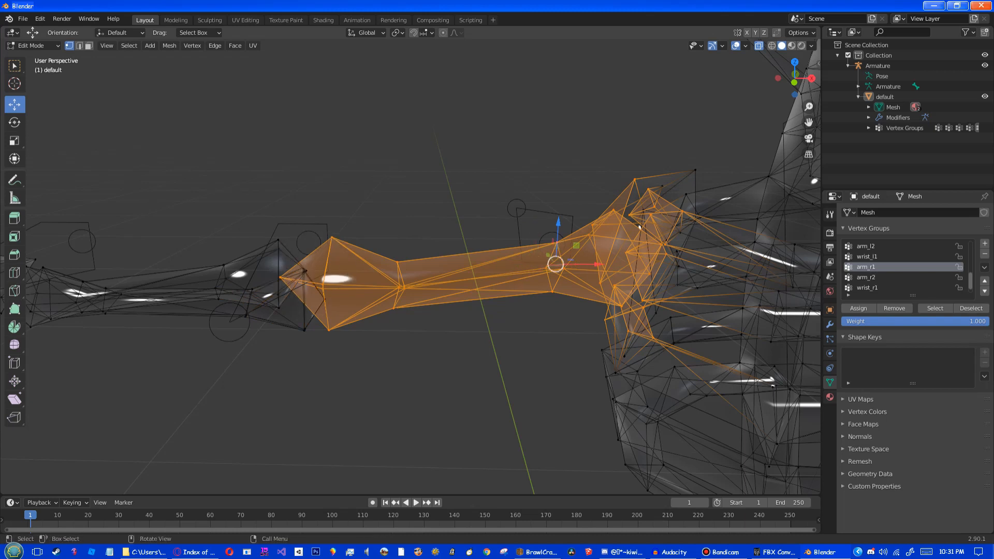
Step: Test-move the selected upper arm along X twice, undoing each move
drag(595, 263, 671, 263)
key(ctrl+z)
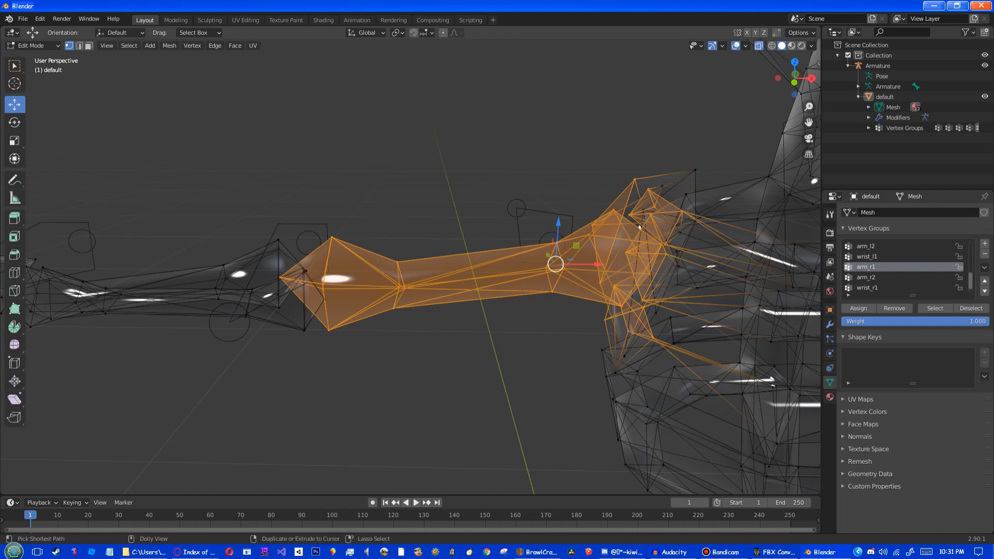
drag(595, 264, 661, 264)
key(ctrl+z)
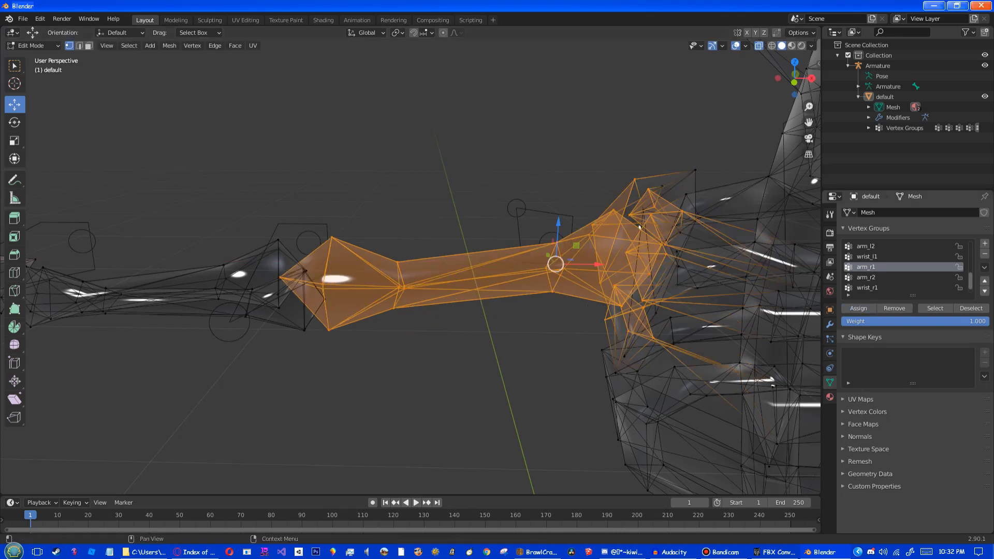
Step: Clear the selection, make arm_r2 the active vertex group and box-select the forearm from elbow to wrist
alt+scroll(414, 259, down, 2)
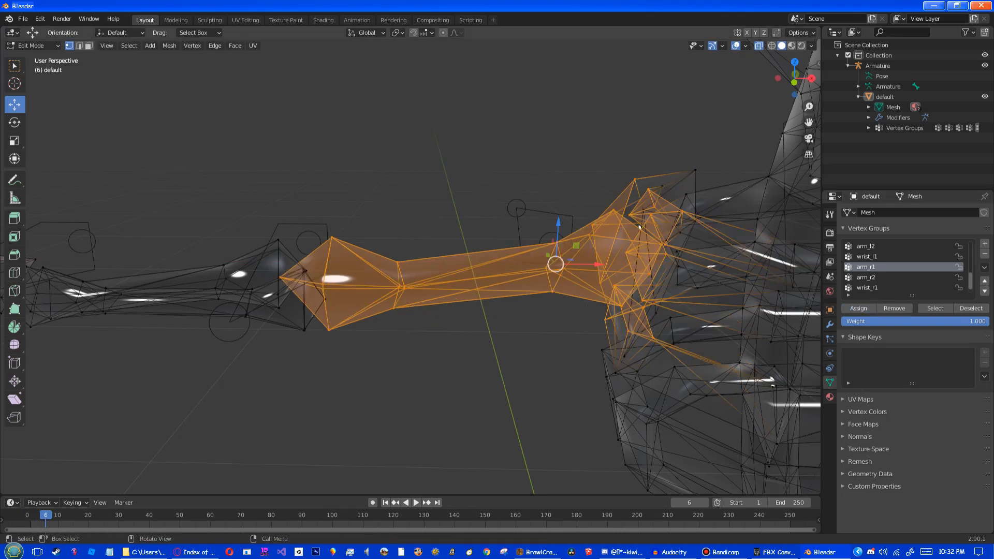
key(alt+a)
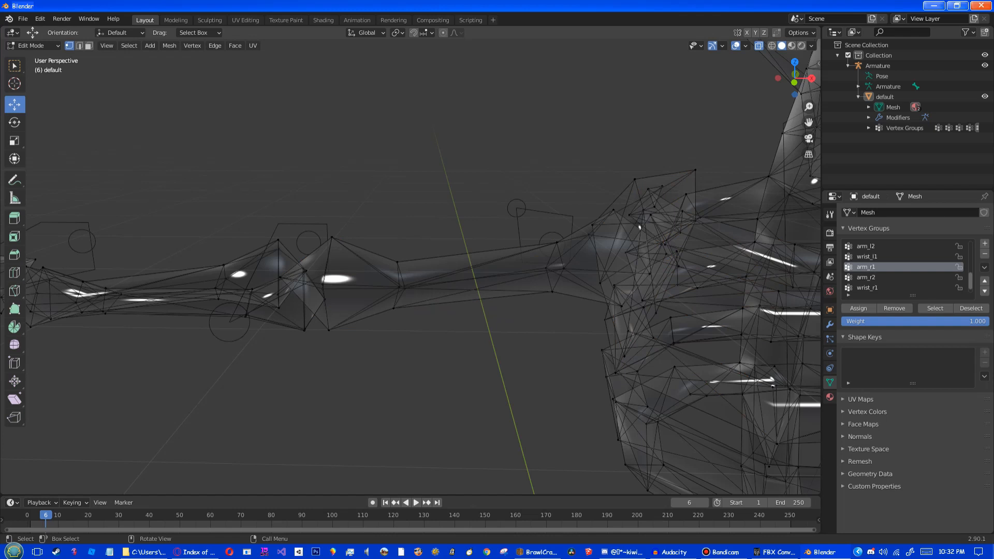
shift+middle_drag(414, 274, 544, 270)
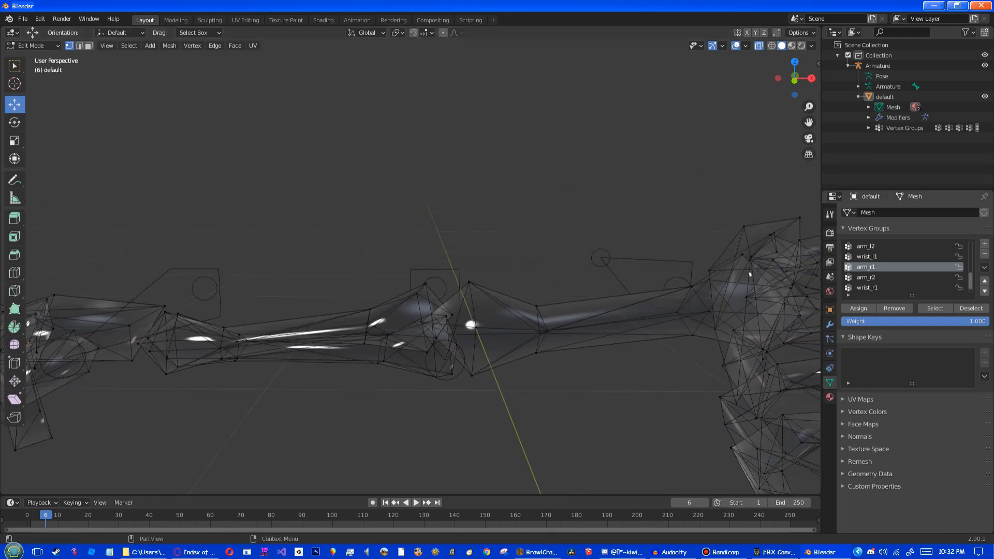
click(865, 277)
shift+middle_drag(470, 325, 553, 301)
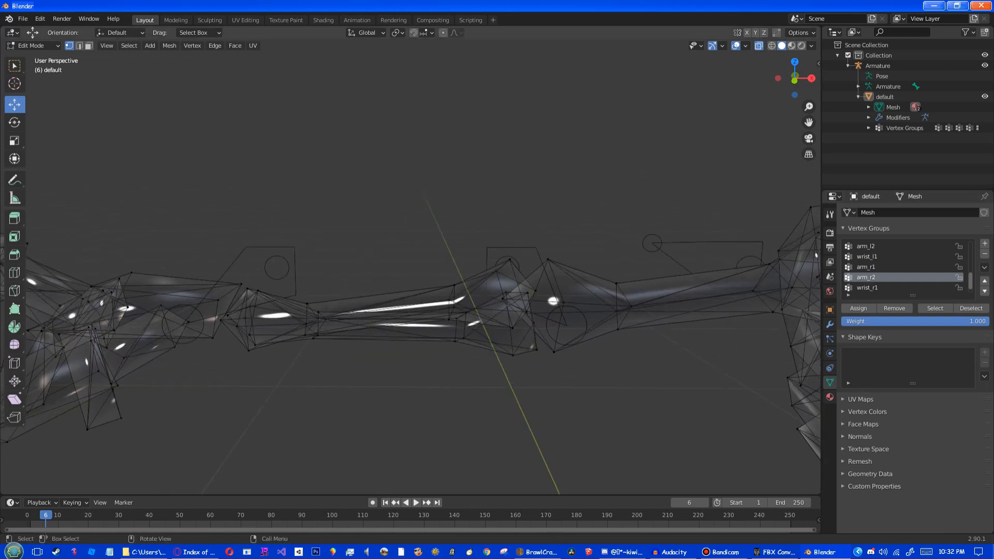
drag(151, 222, 431, 263)
drag(583, 197, 219, 425)
Step: Remove the hand and upper-arm vertices from the selection, keeping only the forearm selected for arm_r2
ctrl+drag(245, 287, 245, 286)
scroll(410, 290, up, 3)
ctrl+drag(575, 299, 611, 370)
scroll(595, 347, up, 1)
scroll(569, 316, up, 1)
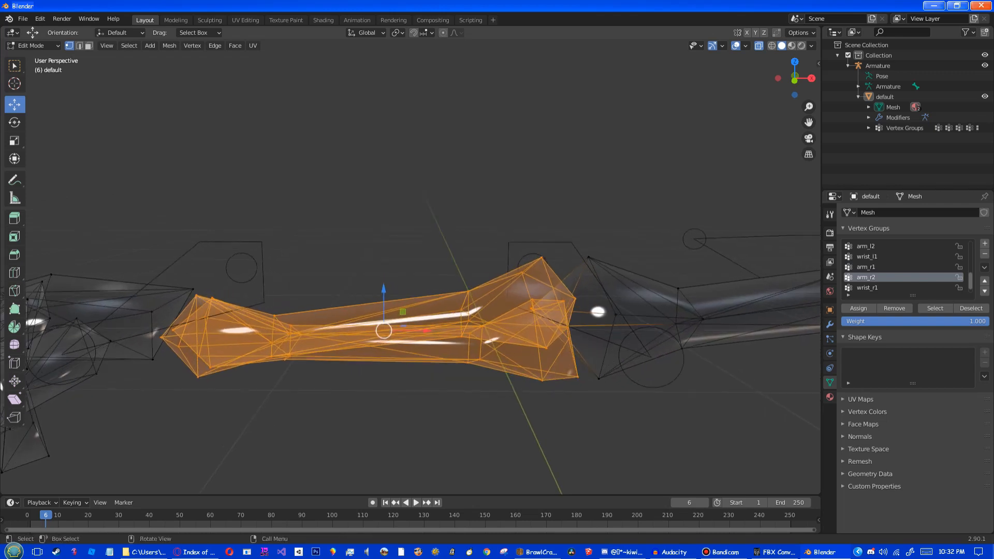
scroll(570, 315, up, 1)
shift+middle_drag(533, 316, 493, 309)
ctrl+drag(470, 292, 487, 306)
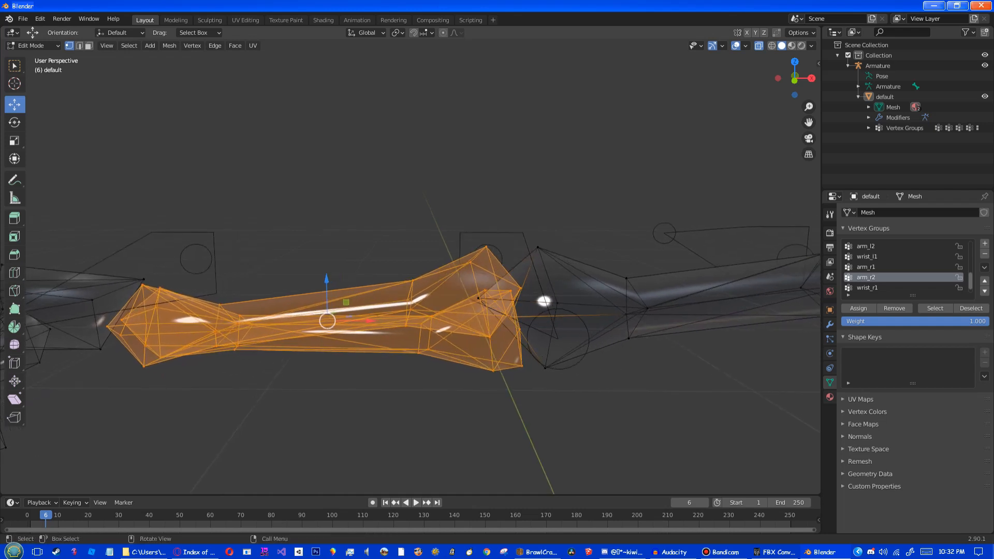
Step: Make wrist_r1 the active vertex group and box-select the whole hand up to the wrist
click(867, 288)
middle_drag(570, 310, 662, 314)
shift+middle_drag(518, 320, 744, 317)
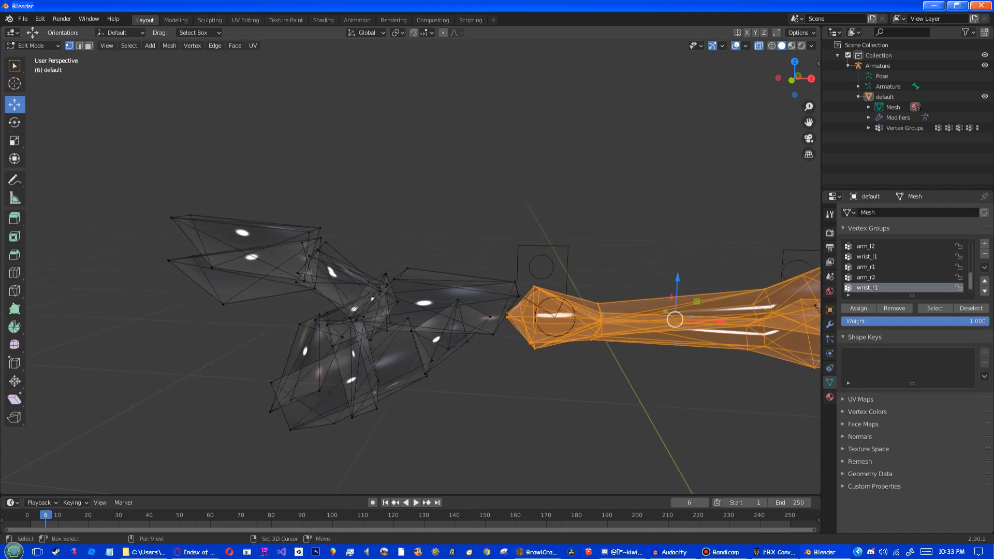
key(b)
drag(68, 157, 531, 453)
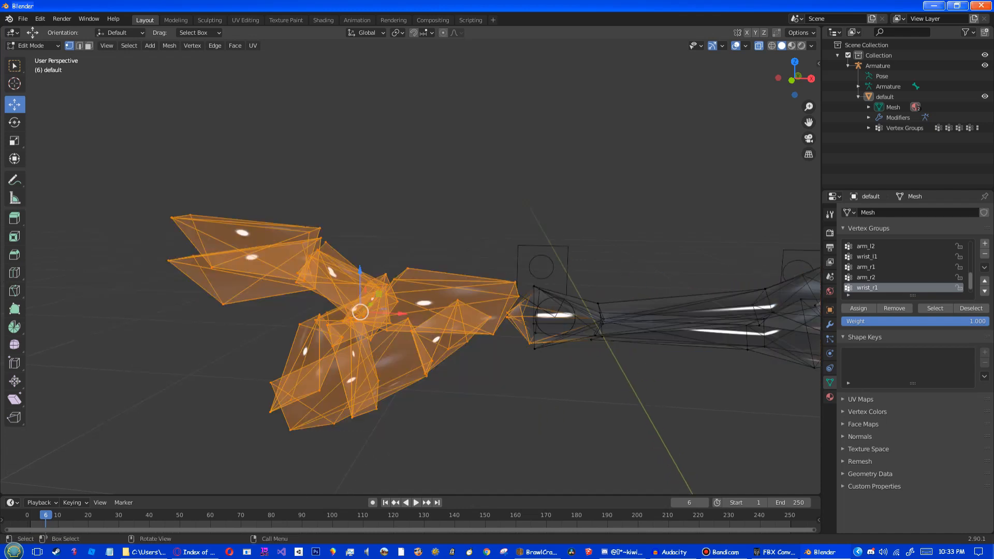
Step: Remove the forearm's wrist-end vertices from the selection, keeping only the hand selected for wrist_r1
shift+middle_drag(530, 453, 494, 446)
key(b)
drag(541, 305, 483, 360)
ctrl+drag(489, 321, 466, 299)
scroll(410, 275, down, 1)
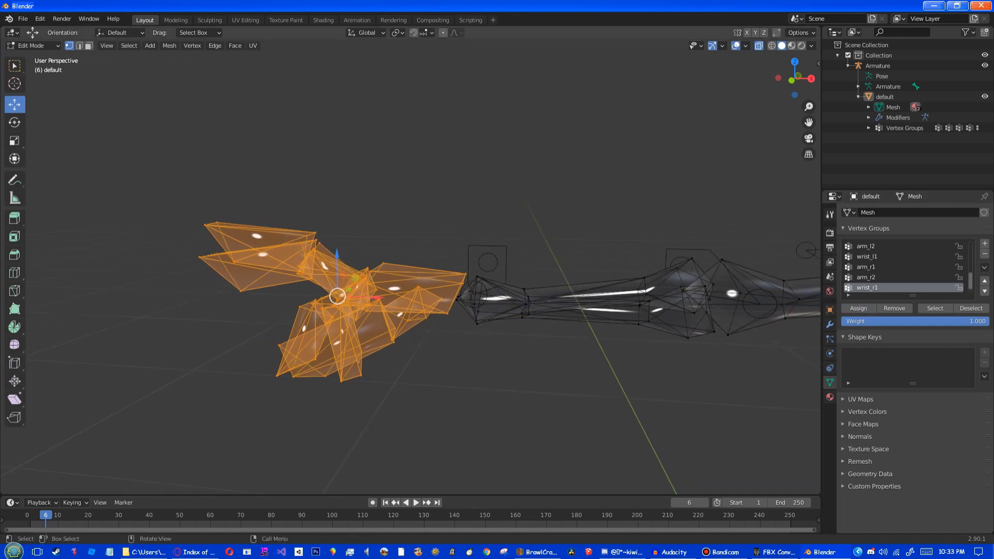
Step: Deselect the hand vertices and switch to posing the armature, with the whole skeleton in view
scroll(411, 275, down, 1)
scroll(411, 275, down, 6)
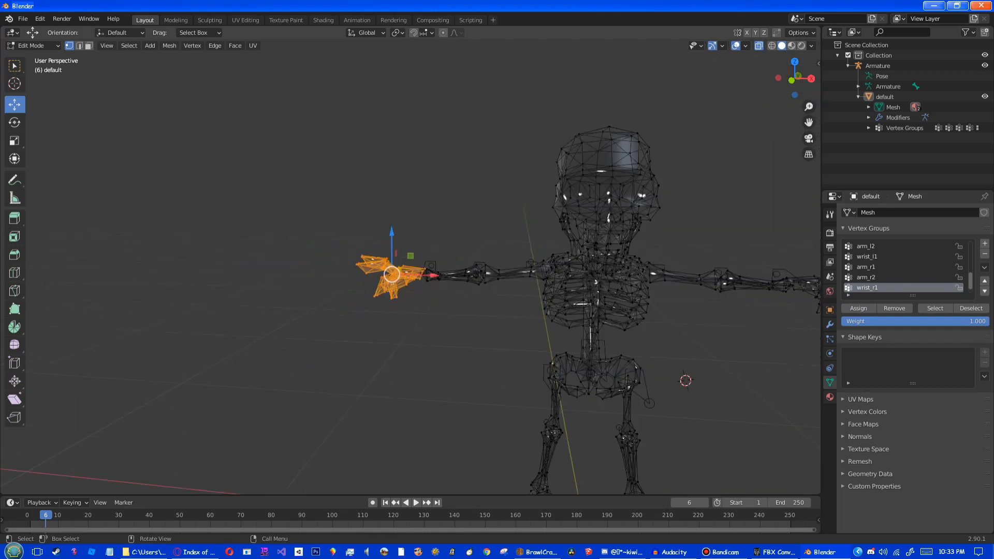
key(alt+a)
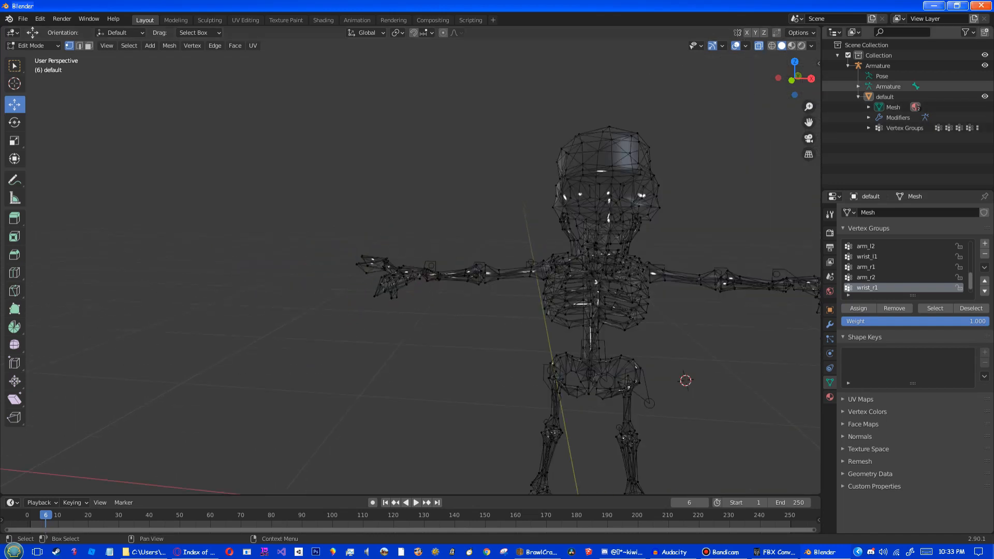
click(881, 76)
scroll(411, 275, down, 1)
scroll(548, 321, down, 1)
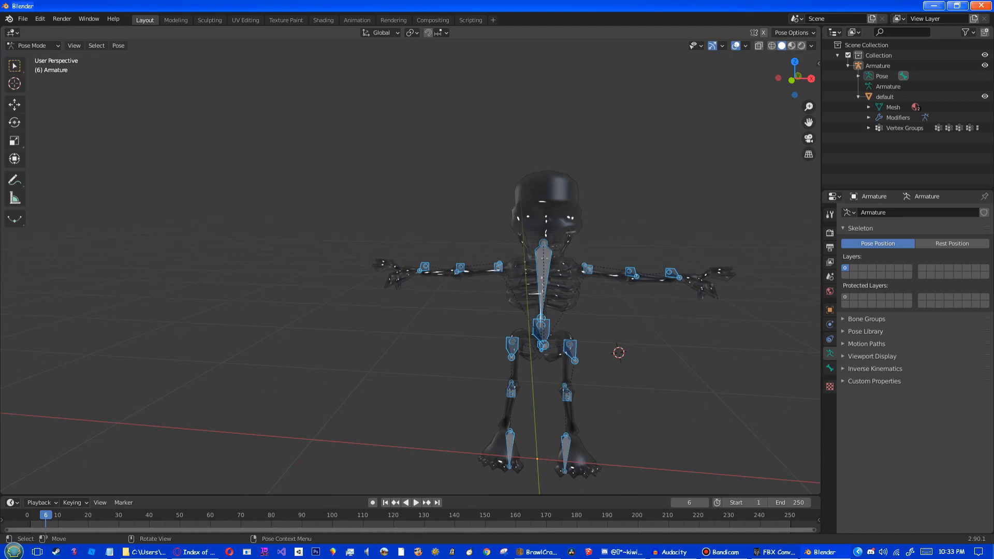
shift+middle_drag(543, 310, 328, 279)
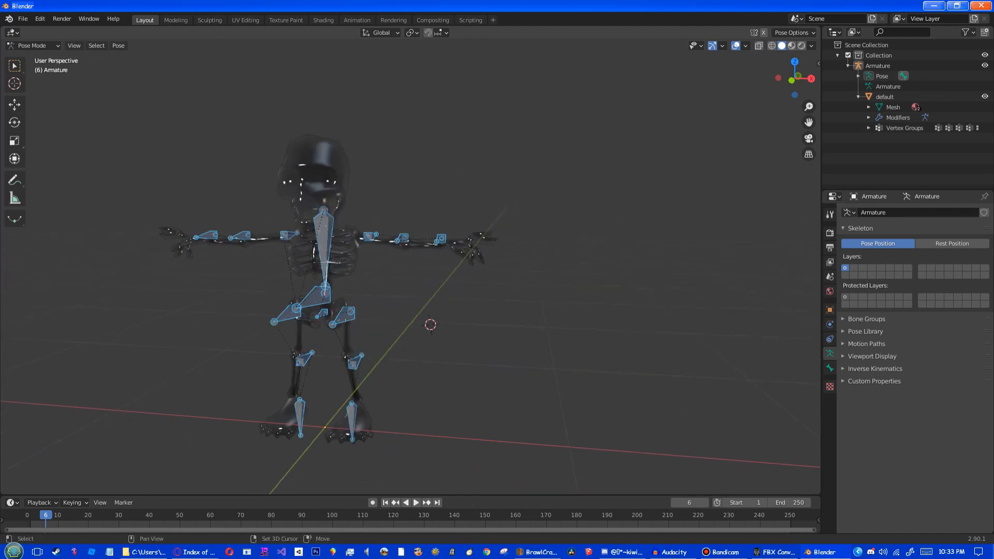
Step: Move the skl_root bone sideways to test whether the mesh follows the armature, and undo the move
click(321, 313)
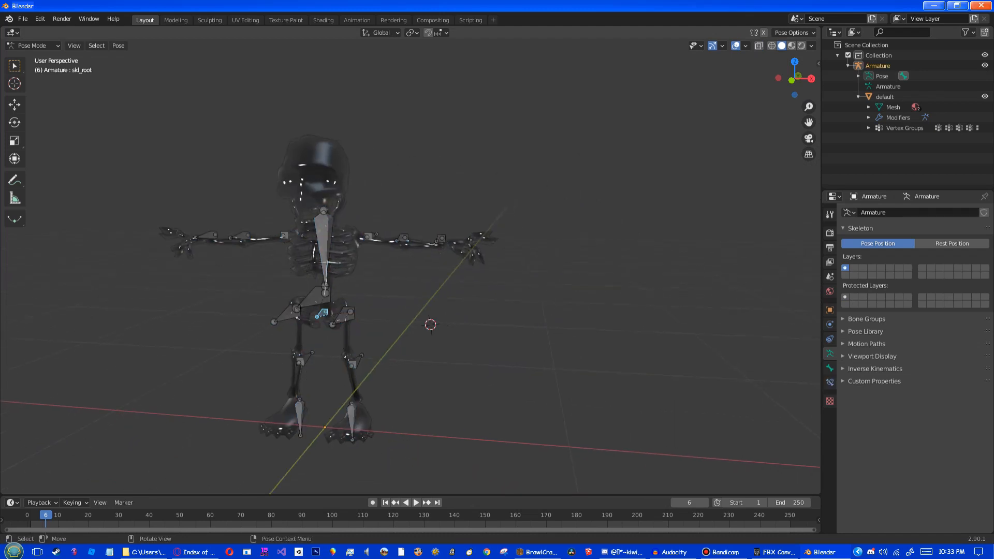
click(14, 104)
drag(331, 312, 103, 304)
middle_drag(103, 304, 77, 329)
scroll(410, 266, up, 4)
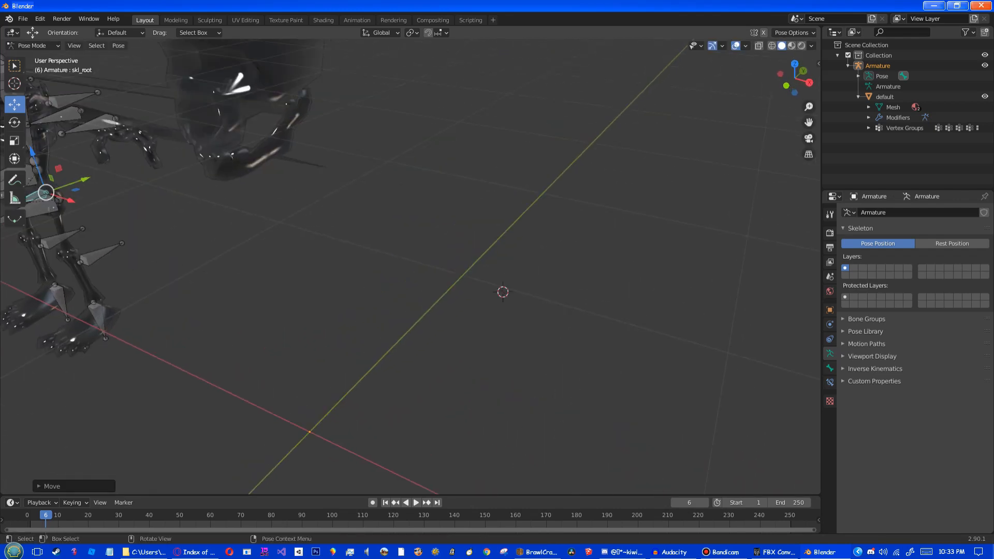
middle_drag(410, 267, 406, 267)
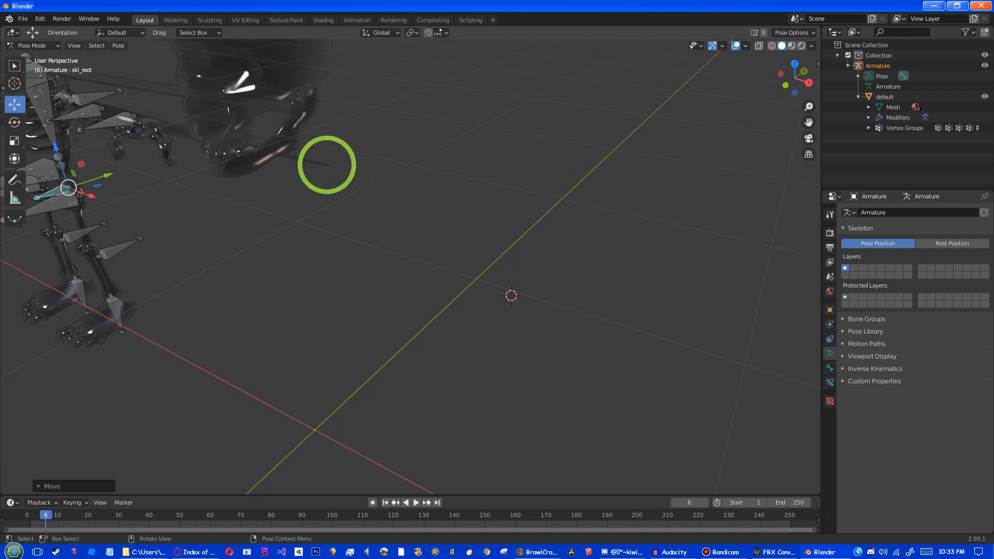
middle_drag(327, 165, 484, 184)
key(ctrl+z)
Step: Move skl_root away again, inspect the torso and shoulder for vertices left behind, and restore the bone's position
drag(567, 282, 402, 223)
mouse_move(402, 223)
middle_down()
mouse_move(384, 223)
mouse_move(409, 230)
middle_up()
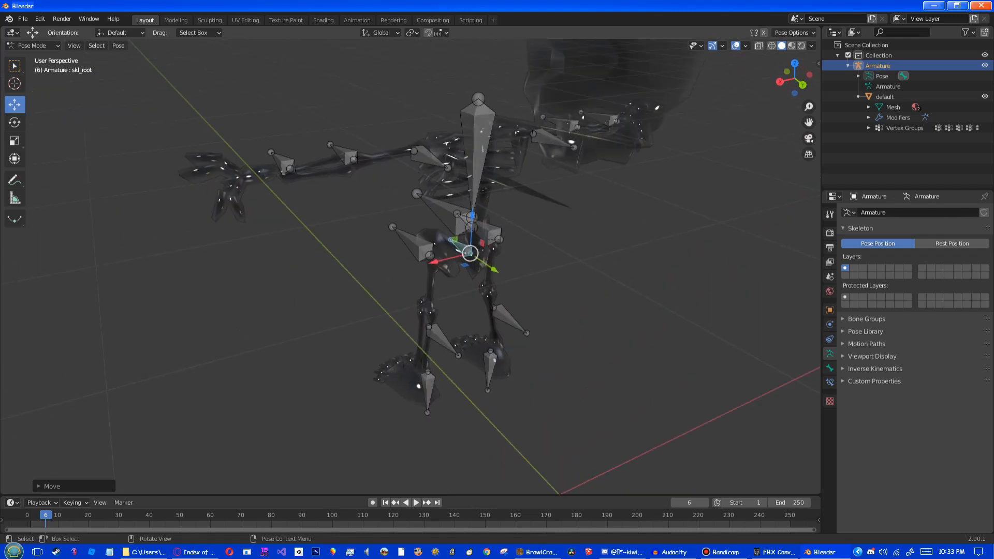
middle_drag(469, 254, 331, 290)
key(ctrl+z)
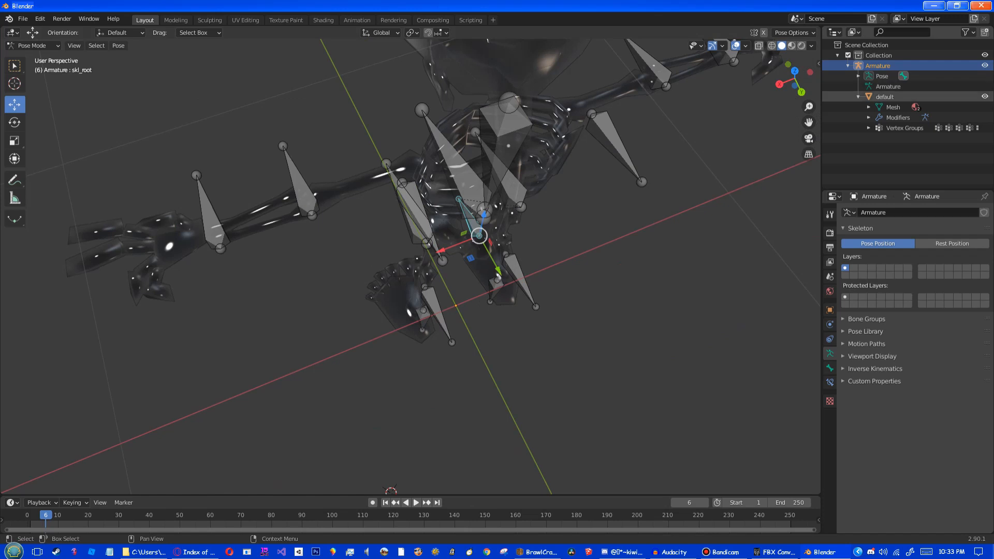
Step: Switch to editing the skeleton mesh and select the vertices belonging to the arm_l1 vertex group
click(884, 97)
middle_drag(496, 269, 487, 233)
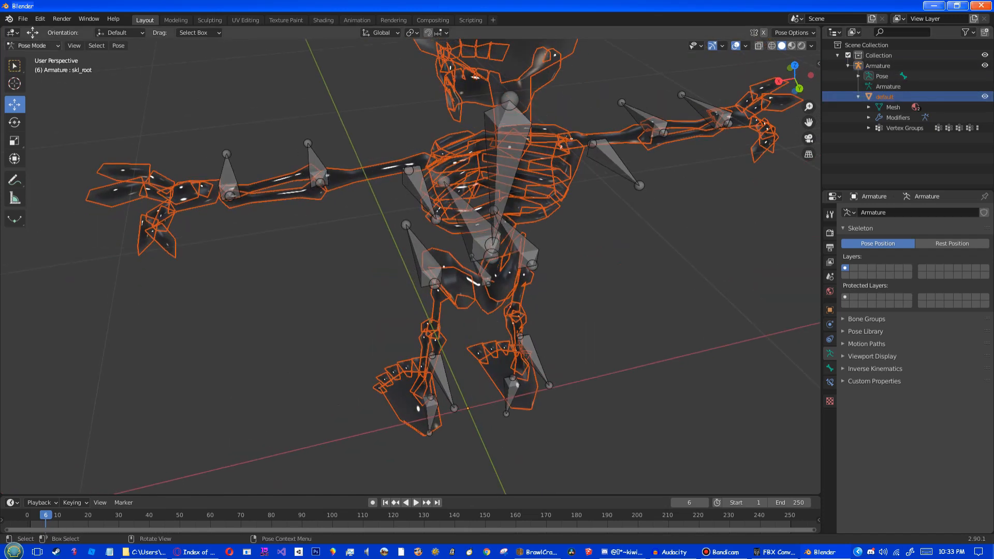
click(891, 107)
scroll(410, 267, up, 2)
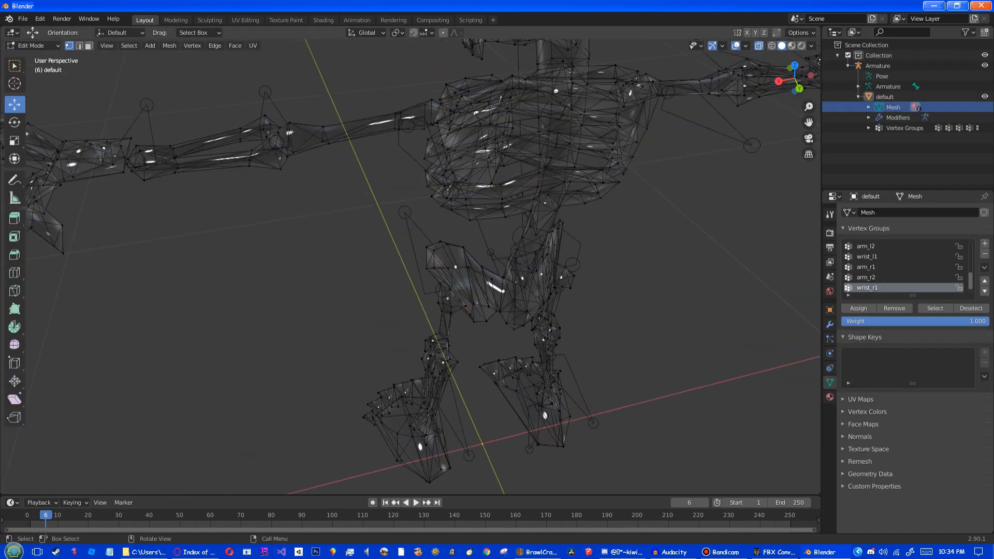
scroll(870, 287, up, 1)
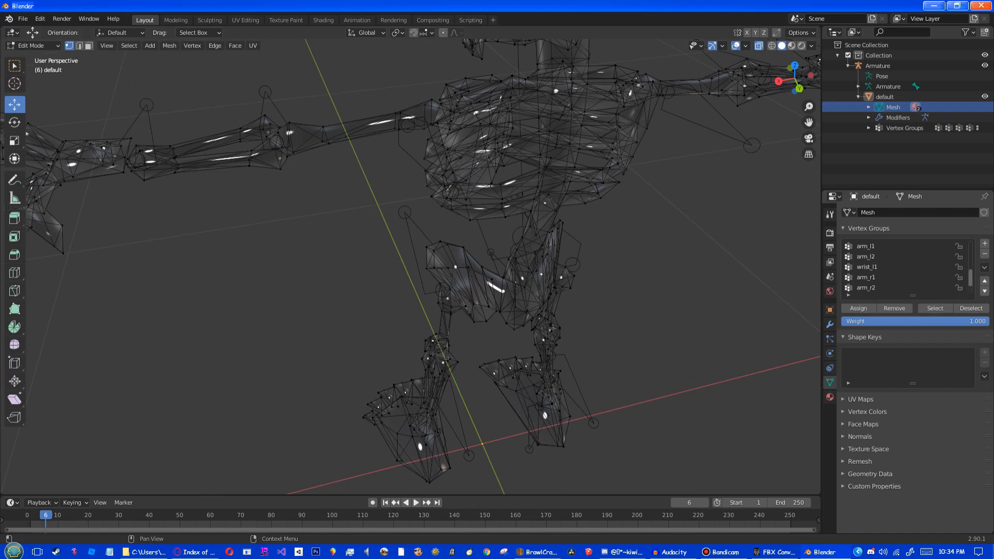
click(865, 246)
click(934, 308)
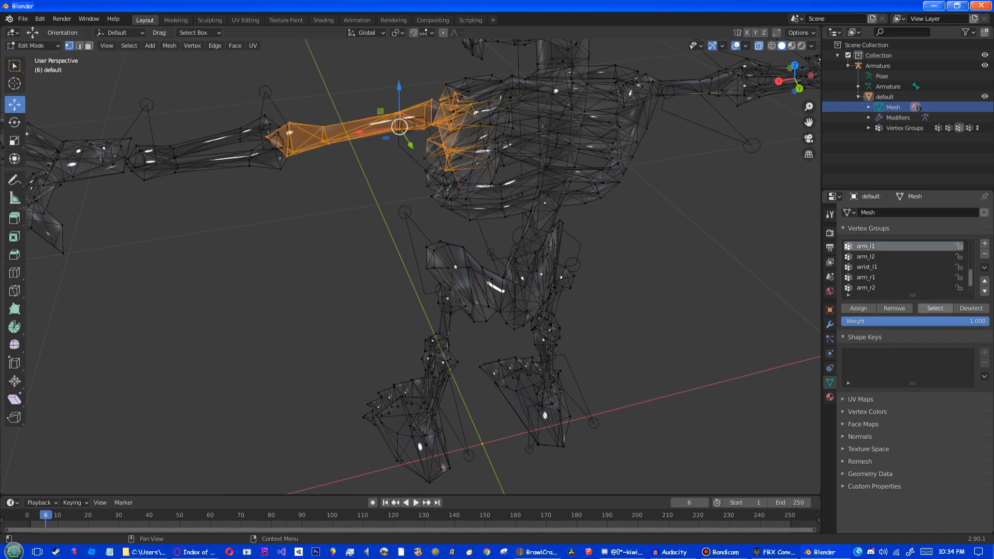
Step: Add the missed vertices where the upper arm meets the rib cage to the selection and assign them to arm_l1
shift+middle_drag(410, 266, 362, 346)
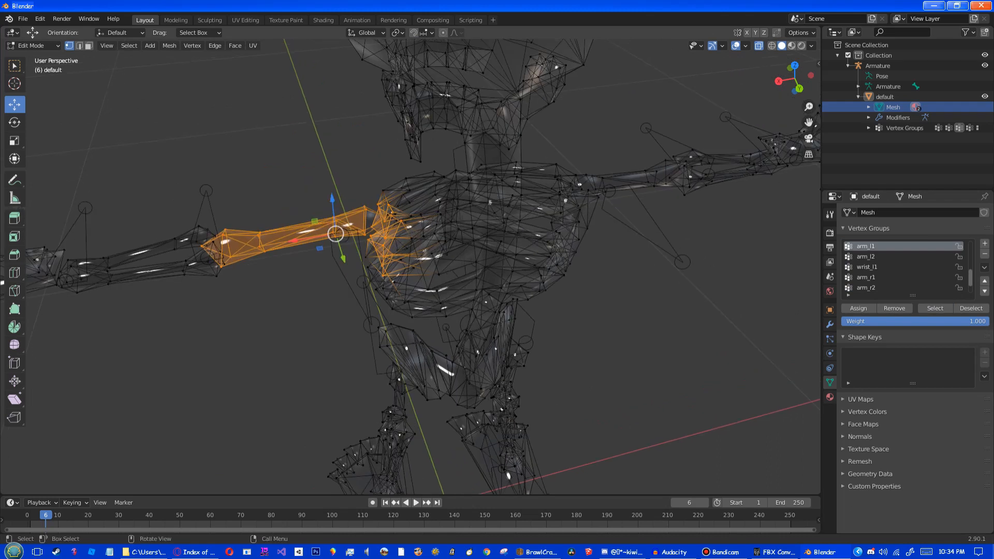
scroll(411, 266, up, 3)
scroll(532, 384, up, 4)
shift+middle_drag(471, 66, 485, 78)
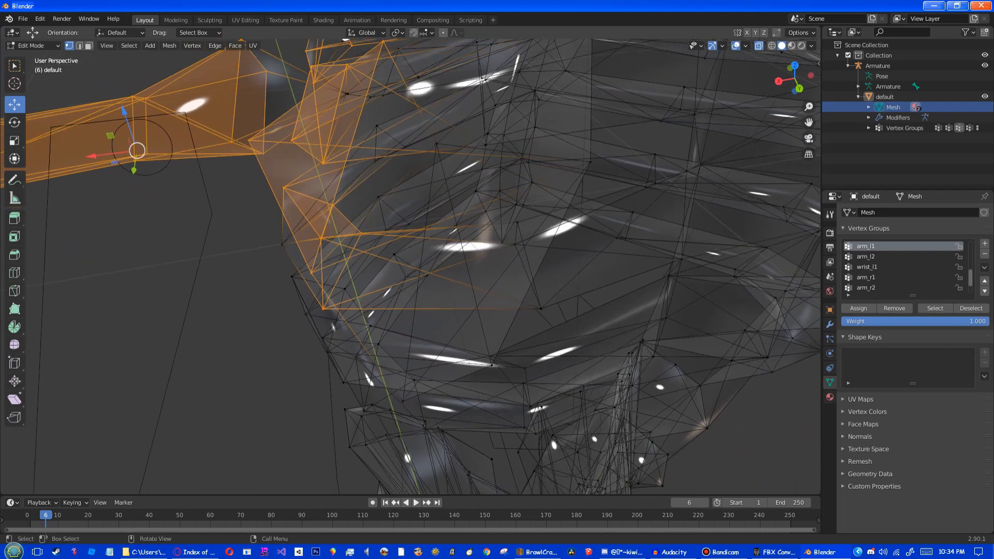
shift+click(347, 94)
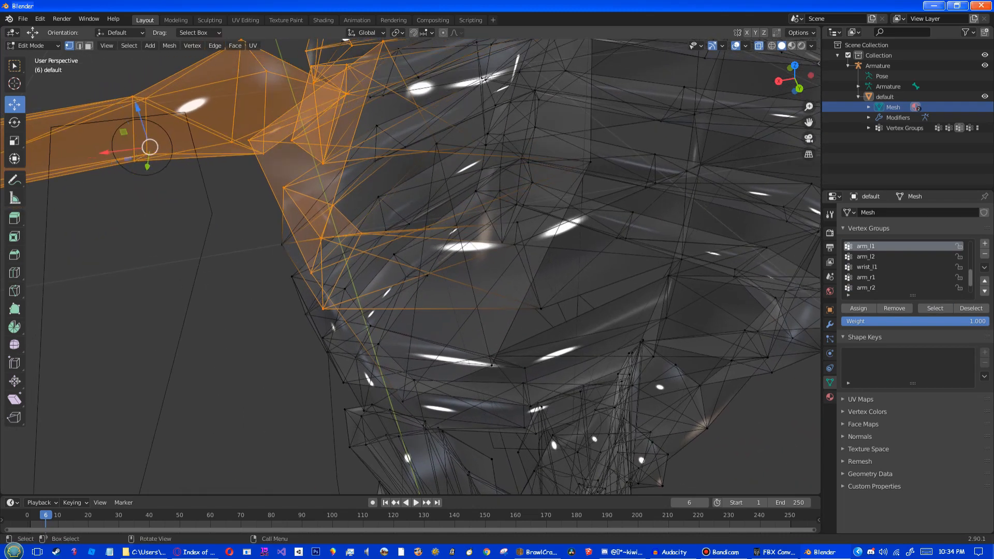
shift+click(347, 94)
shift+click(346, 94)
key(b)
middle_drag(351, 94, 344, 97)
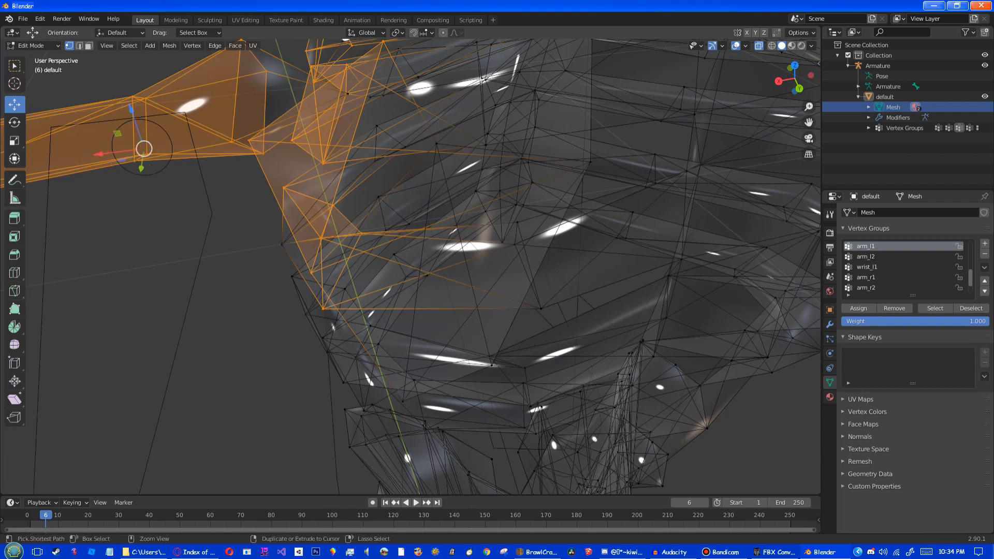
mouse_move(339, 58)
ctrl+mouse_down()
mouse_move(354, 73)
mouse_move(356, 101)
ctrl+mouse_up()
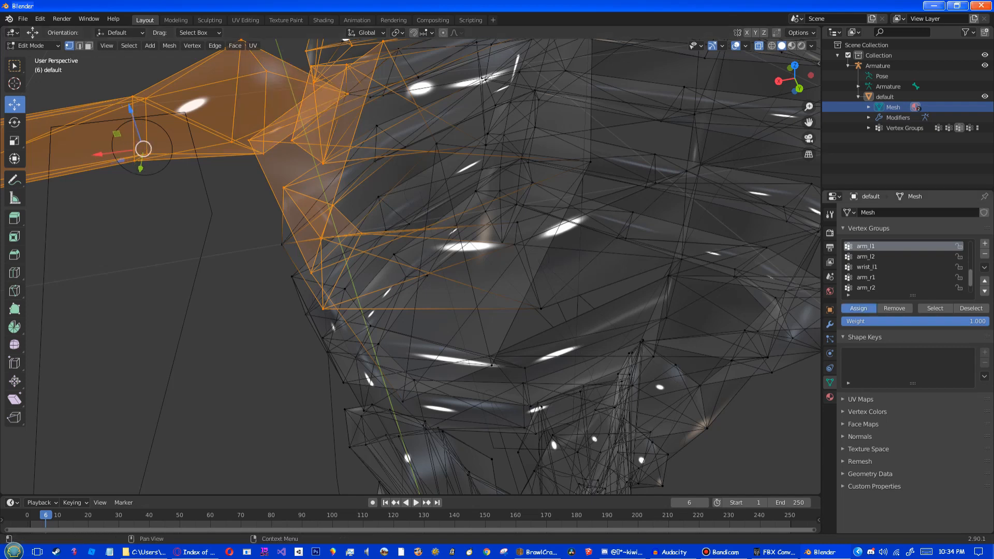
Step: Return to posing, move skl_root to recheck the arm_l1 weighting, undo the move and deselect the bone
scroll(409, 267, down, 7)
scroll(410, 267, down, 3)
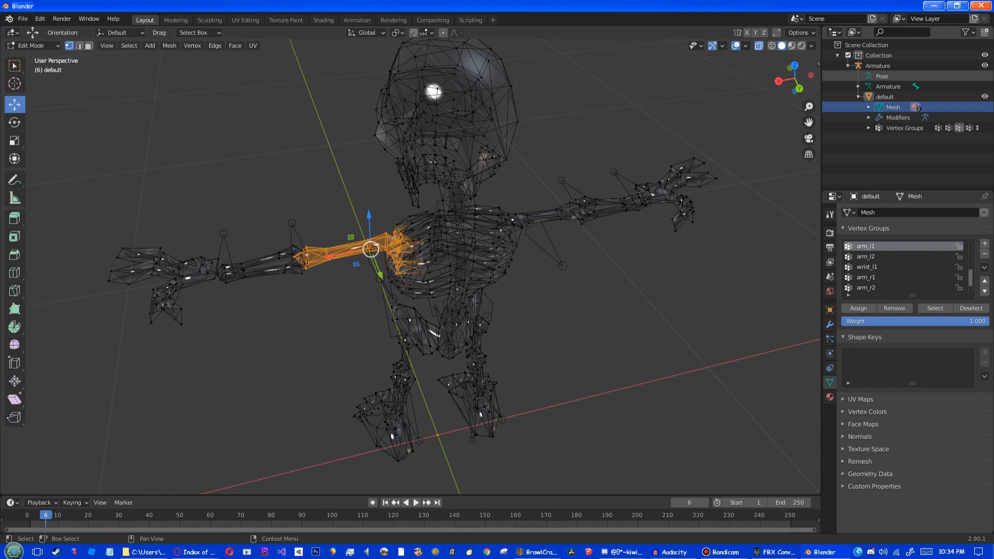
click(881, 76)
click(444, 332)
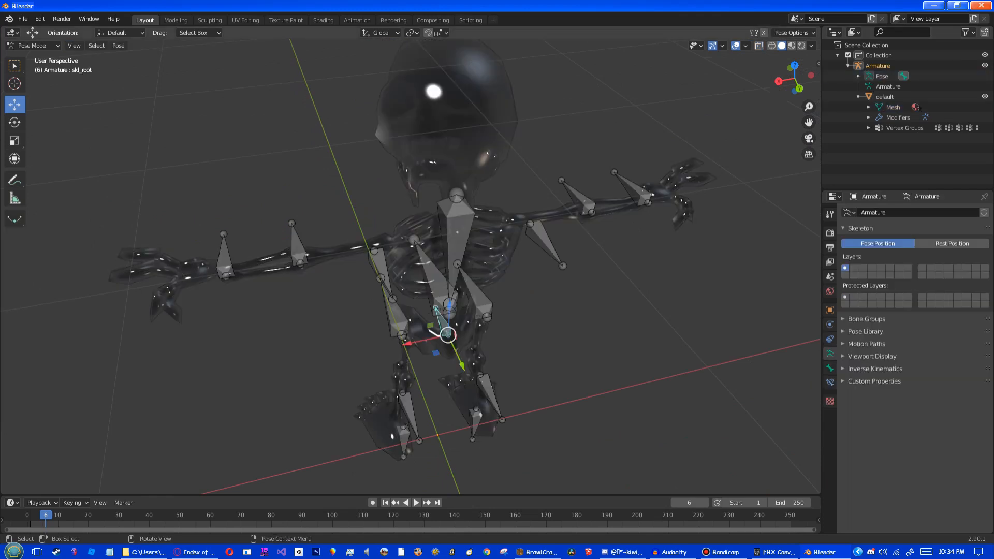
drag(443, 333, 353, 130)
middle_drag(336, 218, 510, 204)
key(ctrl+z)
key(alt+a)
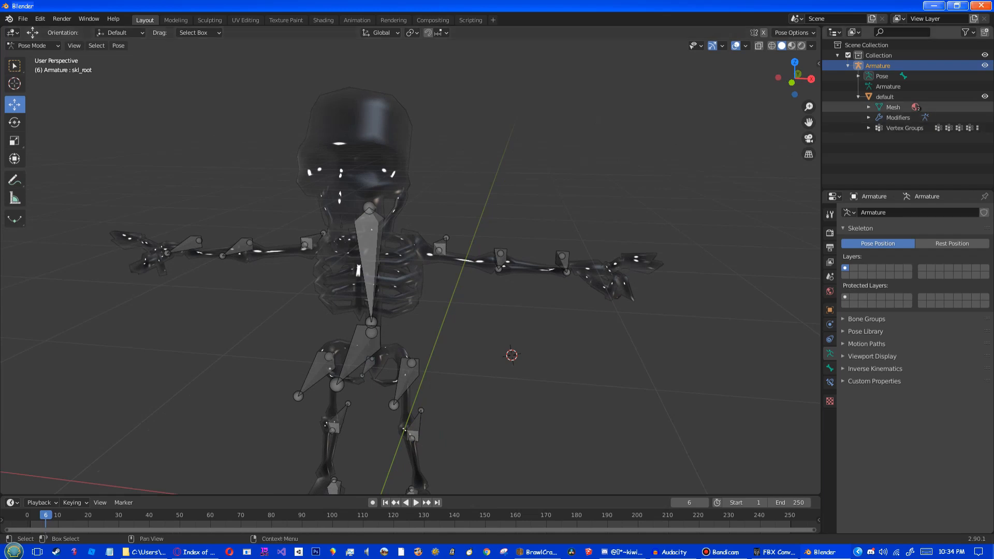
Step: Return to editing the skeleton mesh and add a Decimate modifier to it
click(893, 107)
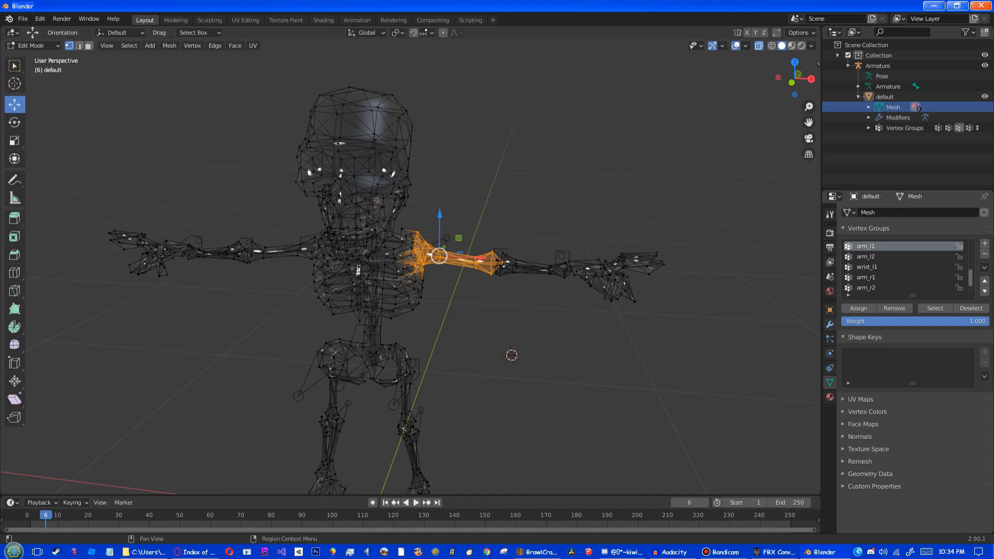
click(830, 325)
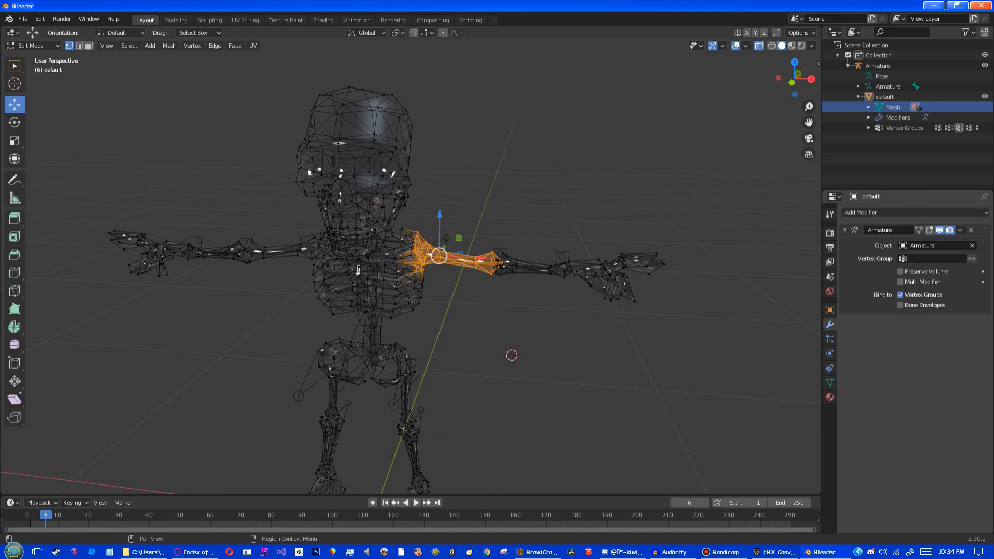
click(914, 213)
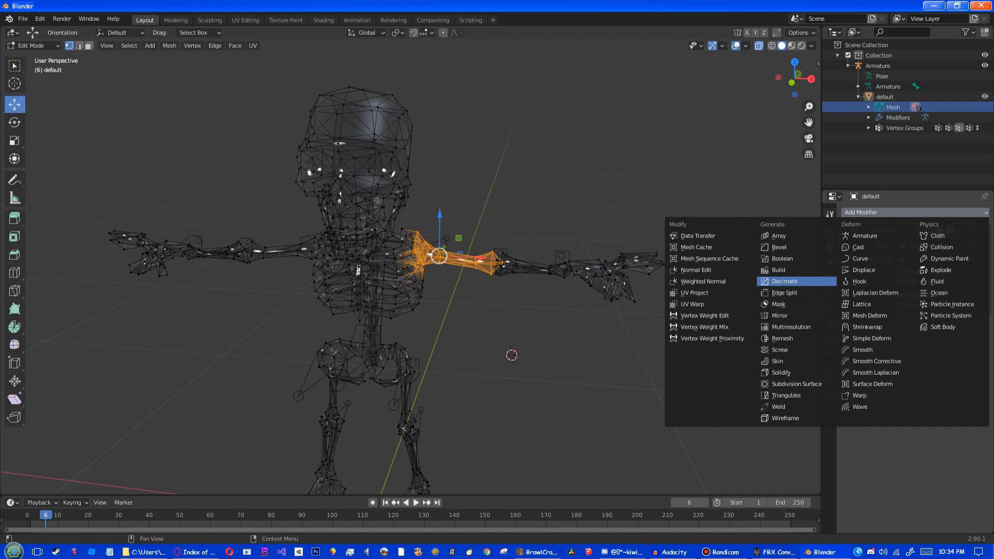
click(796, 281)
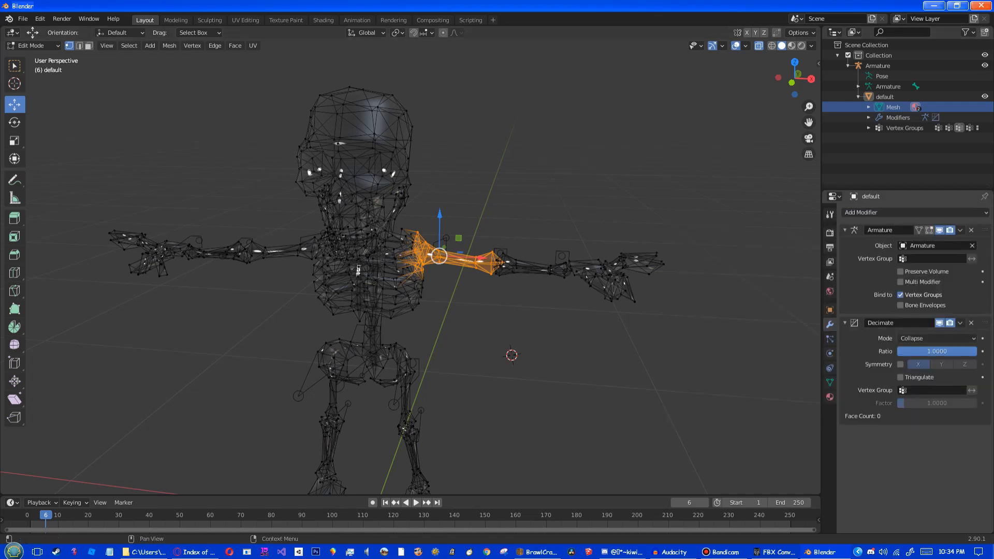
Step: In Object Mode, set the mesh's Decimate modifier to Planar and apply it
click(32, 45)
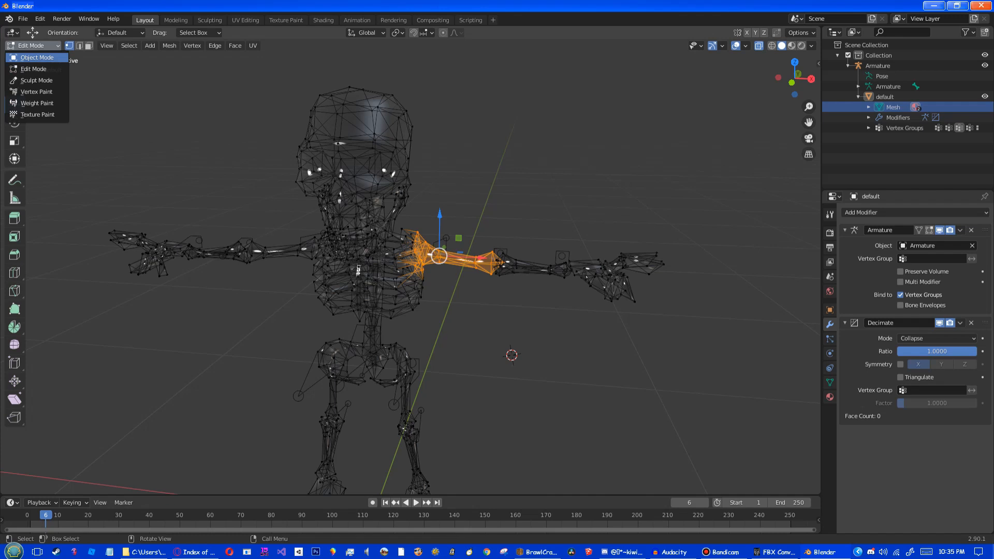
click(37, 57)
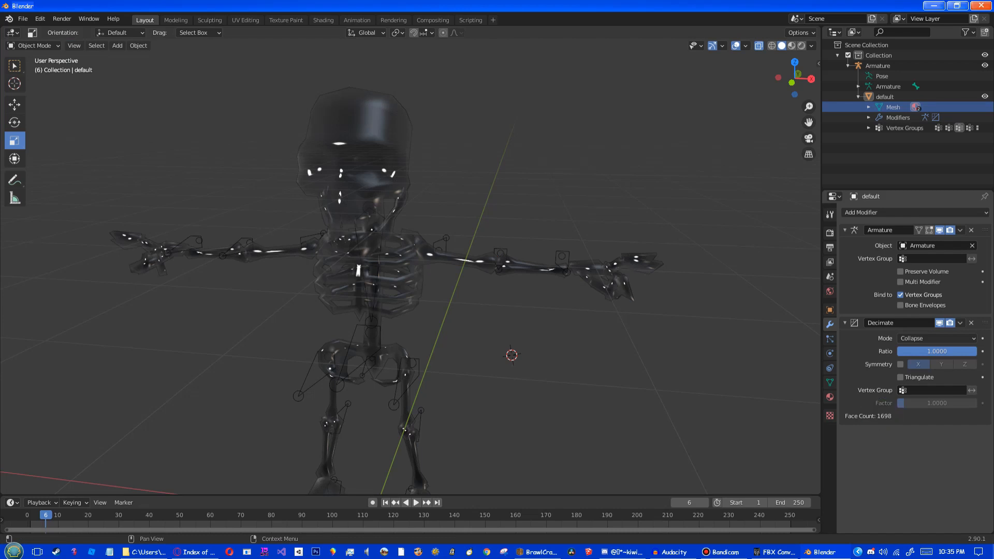
click(911, 338)
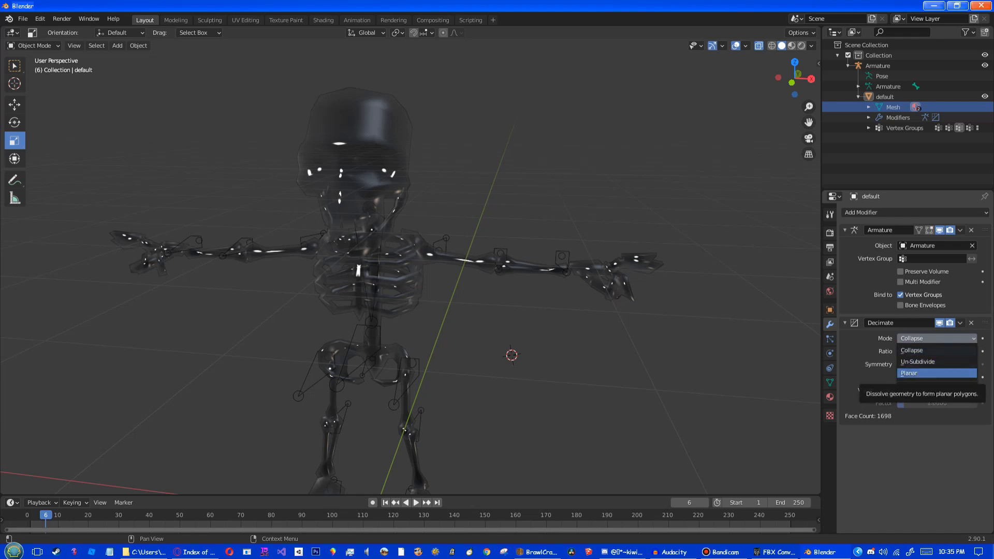
click(911, 373)
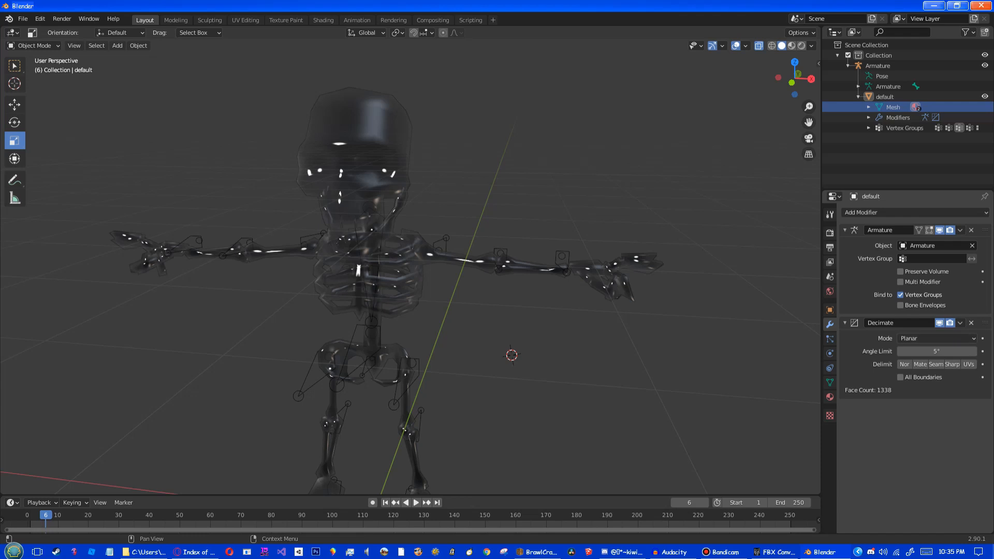
click(960, 323)
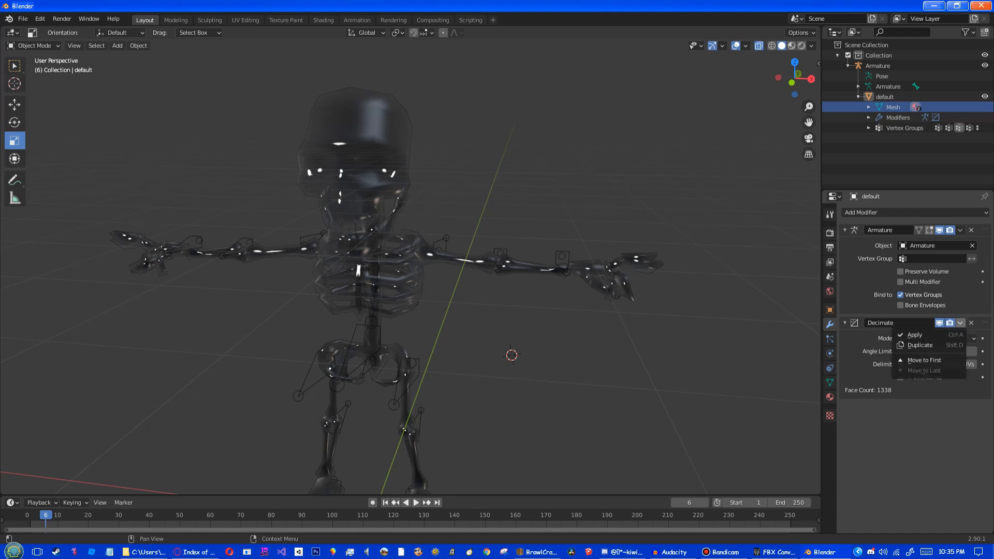
click(914, 334)
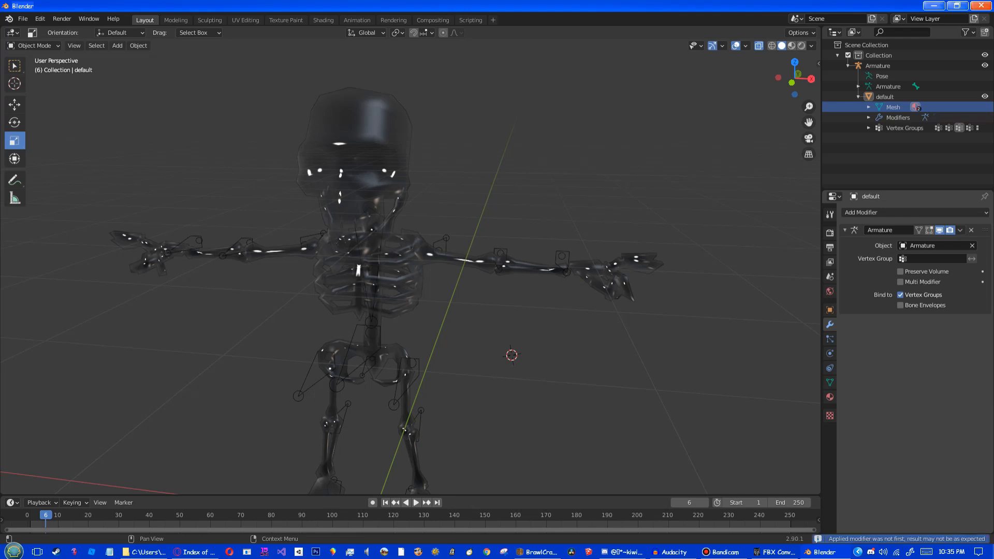
Step: Enter Edit Mode on the mesh and select all the vertices of the skull, including the jaw
scroll(409, 266, down, 1)
middle_drag(410, 266, 479, 262)
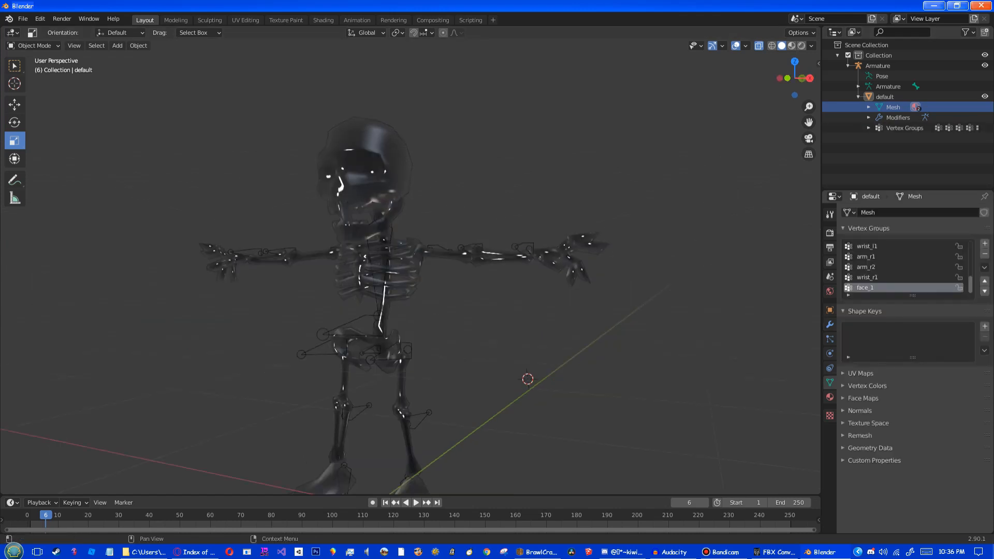
middle_drag(425, 259, 449, 248)
click(34, 45)
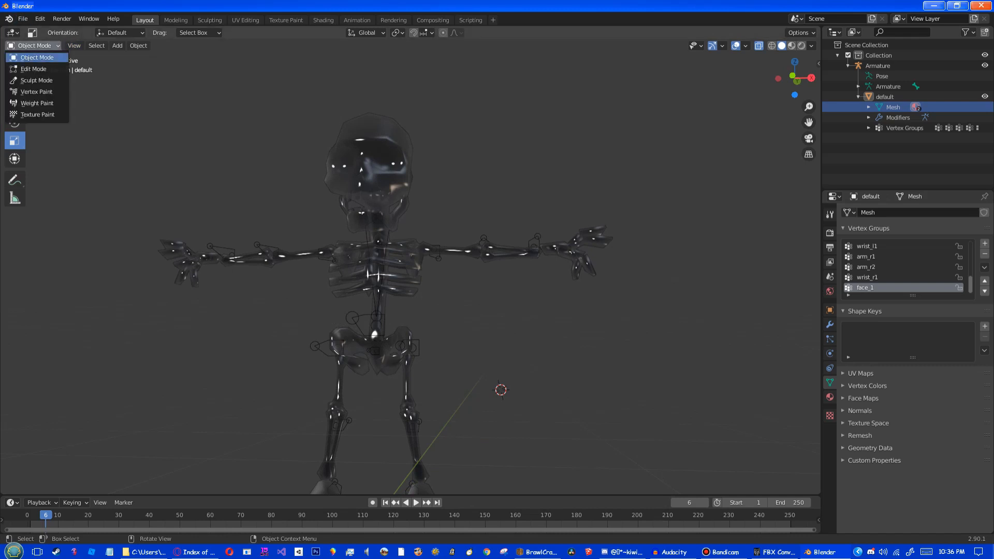
click(33, 68)
middle_drag(424, 259, 383, 283)
drag(302, 59, 450, 227)
middle_drag(451, 226, 378, 257)
shift+drag(442, 182, 408, 218)
middle_drag(407, 220, 468, 226)
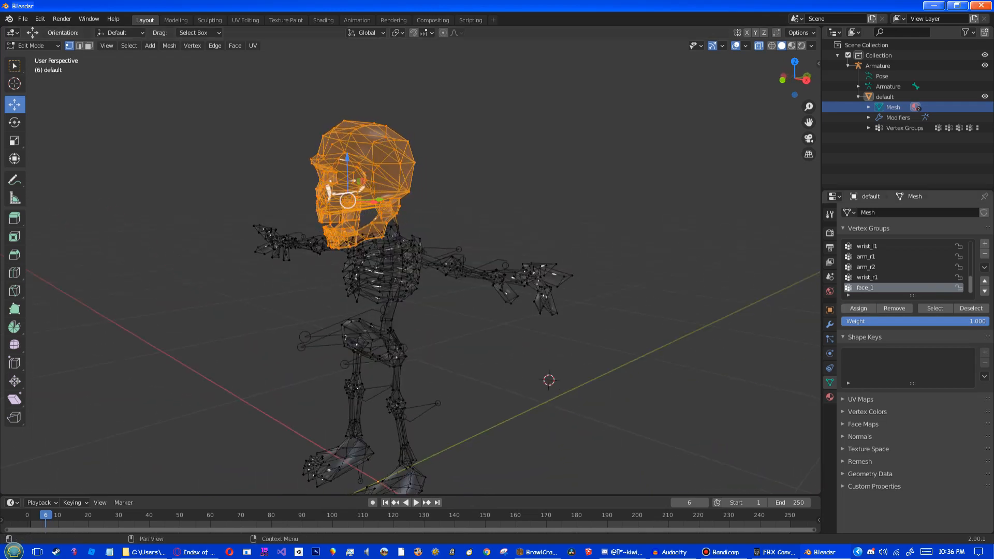
Step: Test the rig in Pose Mode by moving the skl_root bone along the X axis, and undo the move
click(882, 76)
click(374, 344)
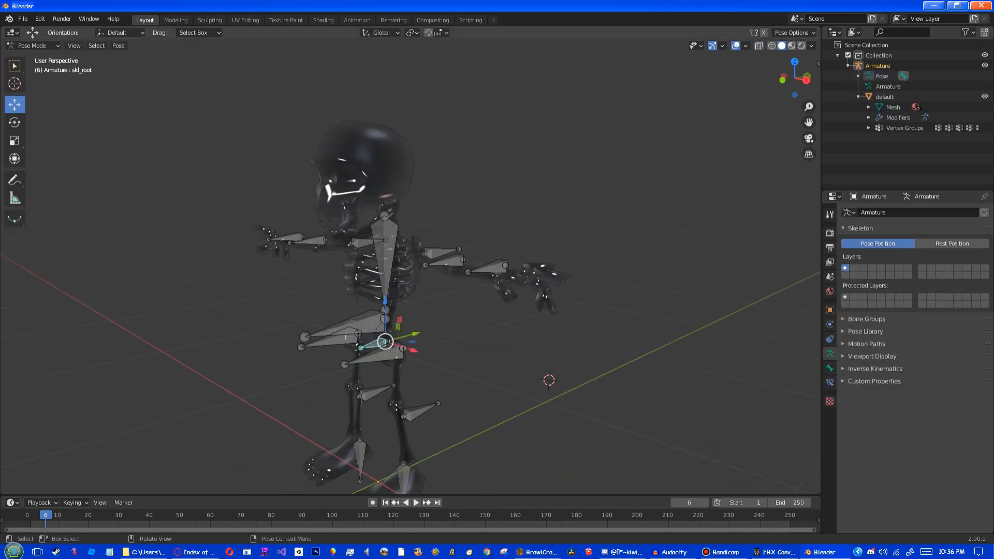
drag(406, 349, 167, 271)
key(ctrl+z)
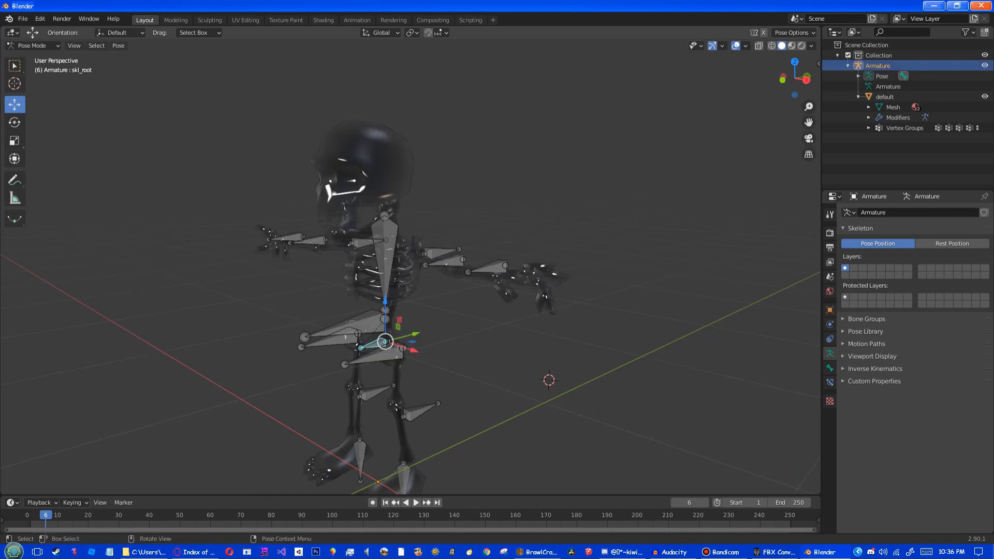
Step: Return to editing the mesh, replace the skull selection with the vertices around the left shoulder, and deselect them
middle_drag(446, 223, 474, 228)
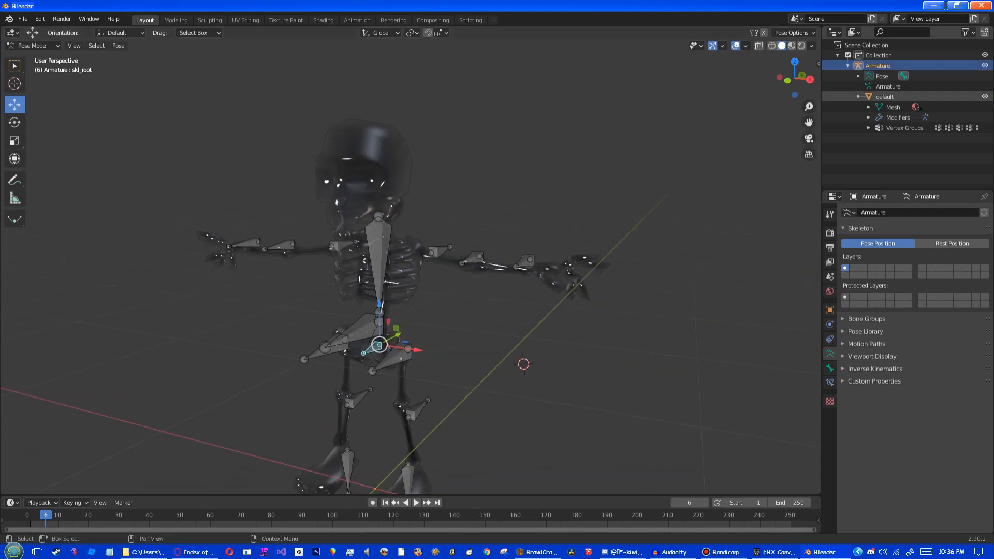
click(893, 108)
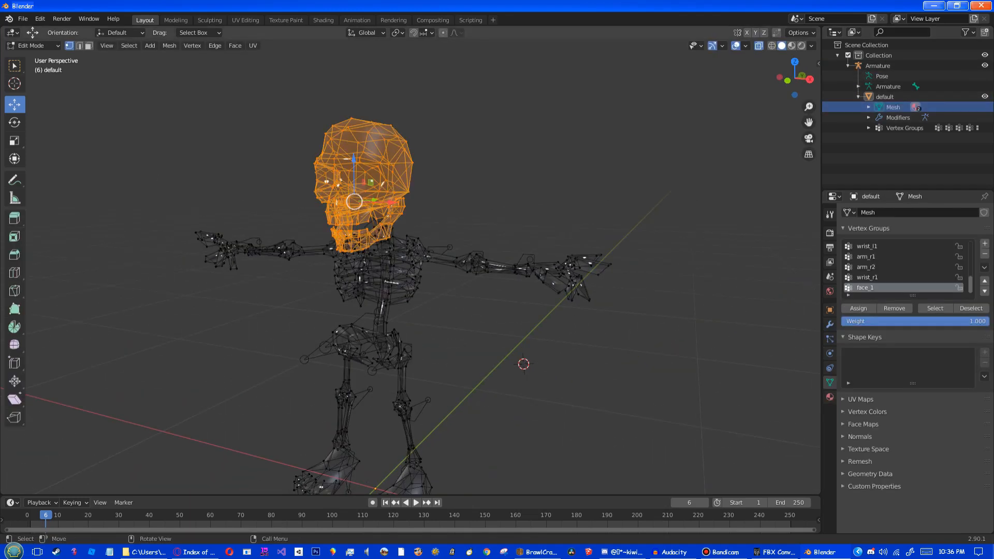
scroll(410, 267, up, 3)
key(alt+a)
mouse_move(414, 217)
middle_down()
mouse_move(415, 248)
mouse_move(417, 204)
middle_up()
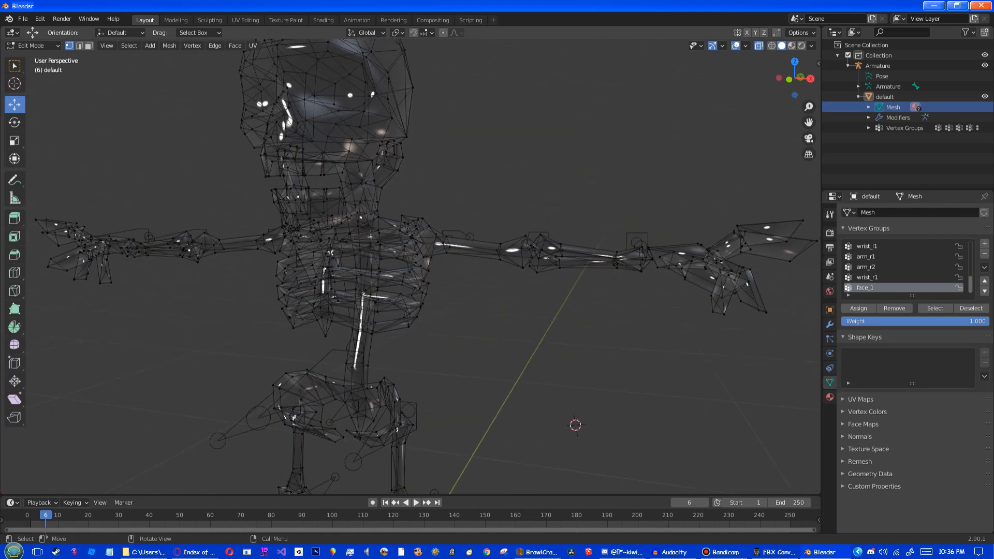
drag(393, 198, 445, 278)
drag(447, 283, 447, 293)
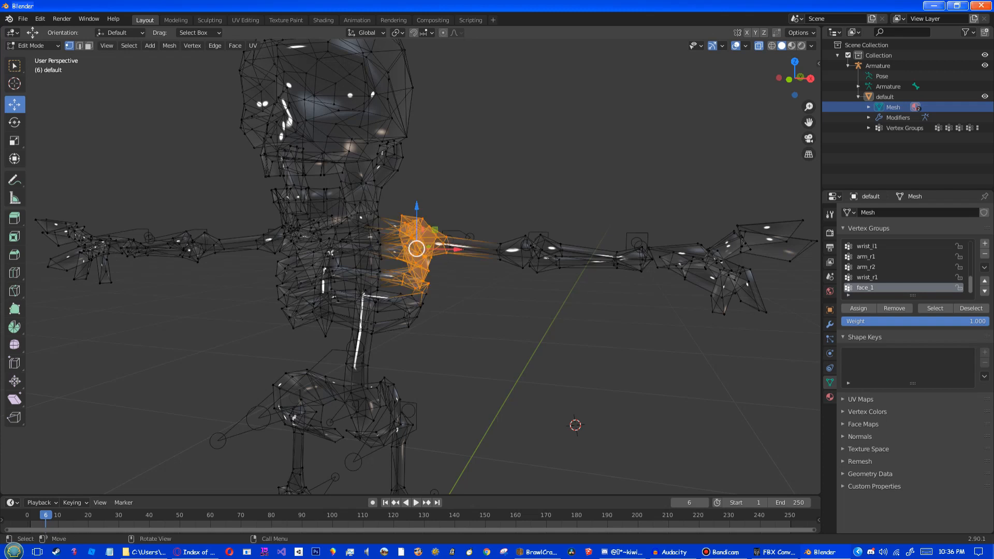
middle_drag(446, 293, 460, 310)
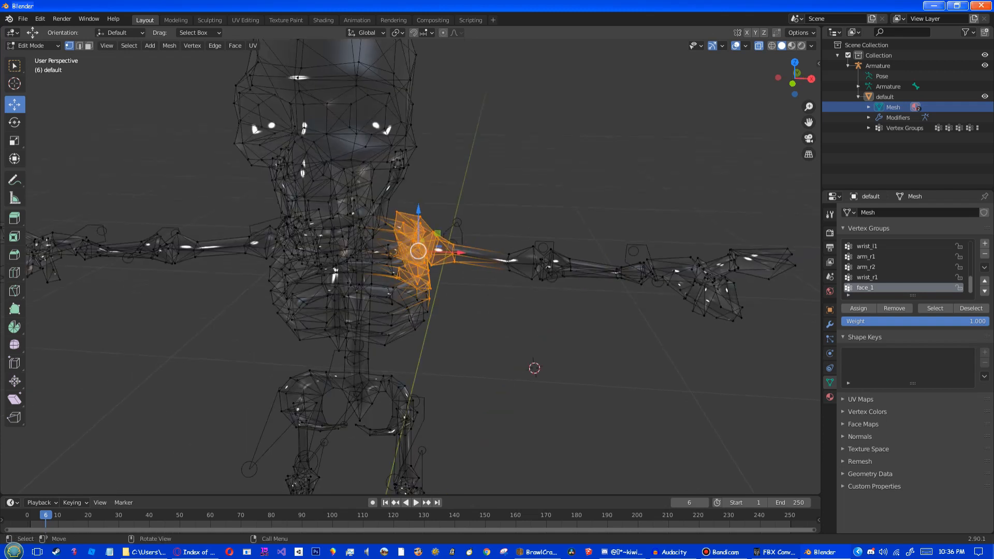
key(alt+a)
Step: Switch the mesh to Weight Paint mode and run Normalize All on its vertex group weights
middle_drag(460, 310, 476, 331)
scroll(477, 331, down, 2)
scroll(469, 333, down, 2)
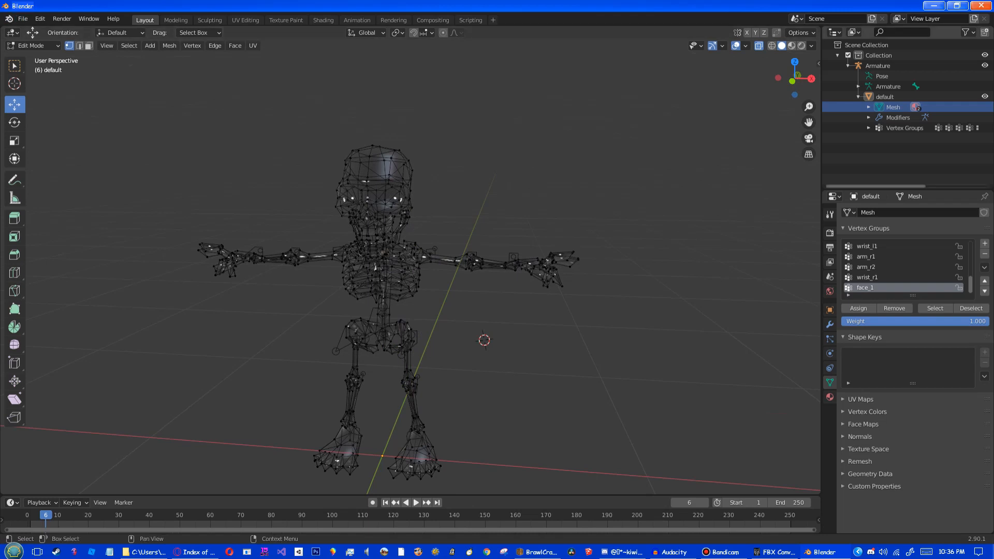
click(31, 45)
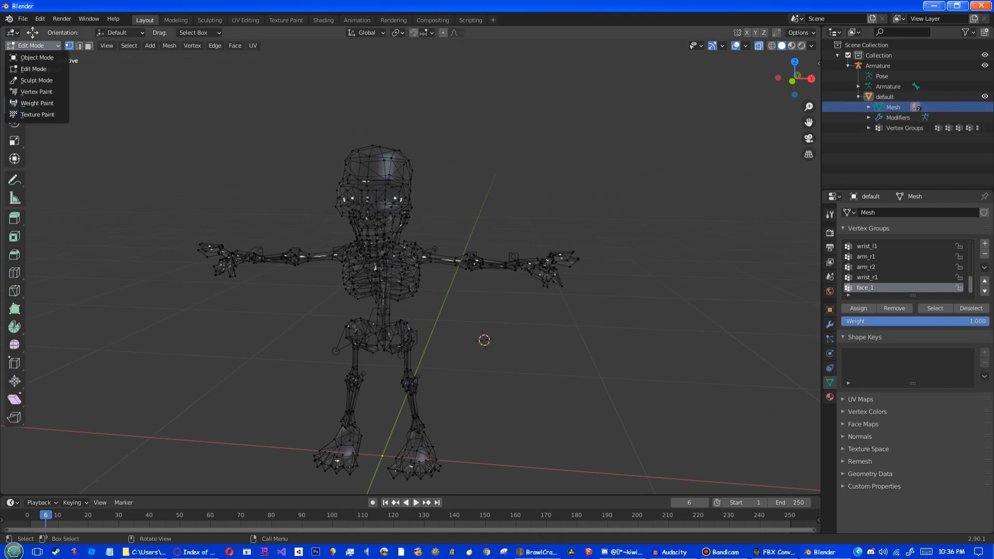
click(37, 103)
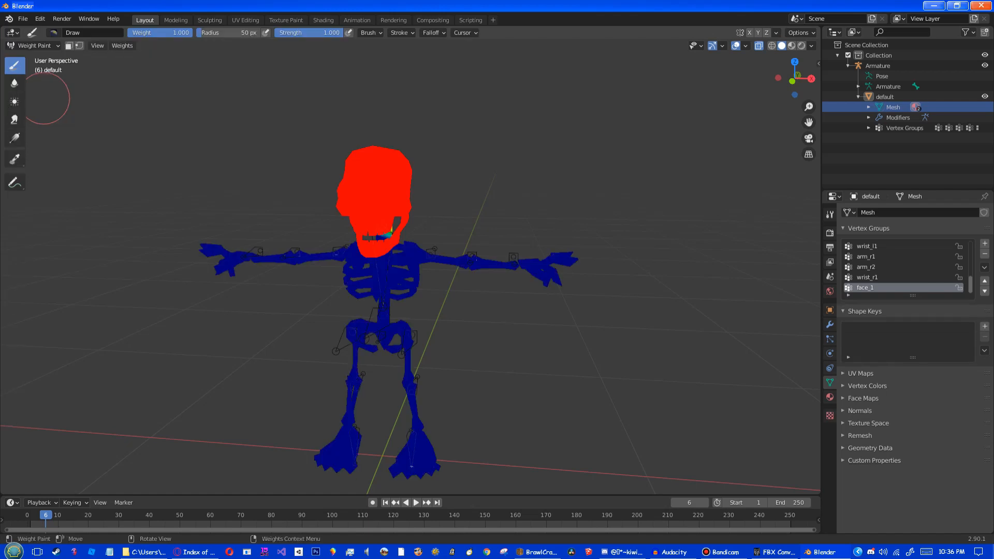
mouse_move(486, 191)
middle_down()
mouse_move(533, 269)
mouse_move(647, 274)
middle_up()
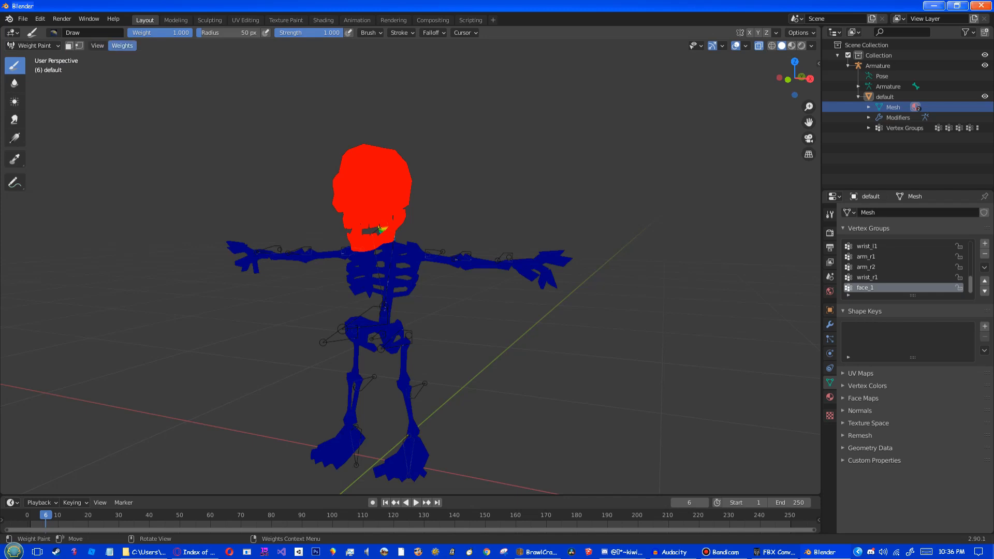
click(122, 46)
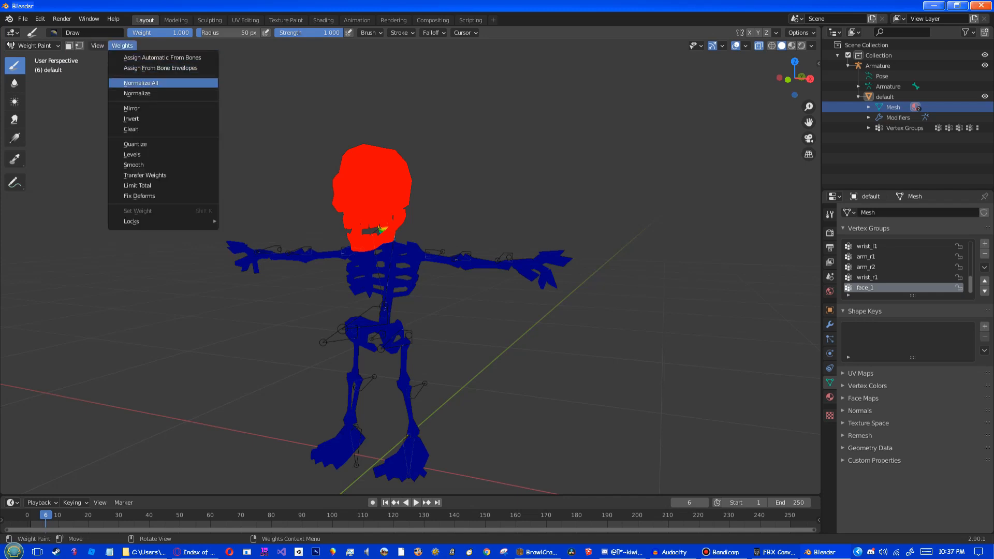
click(141, 83)
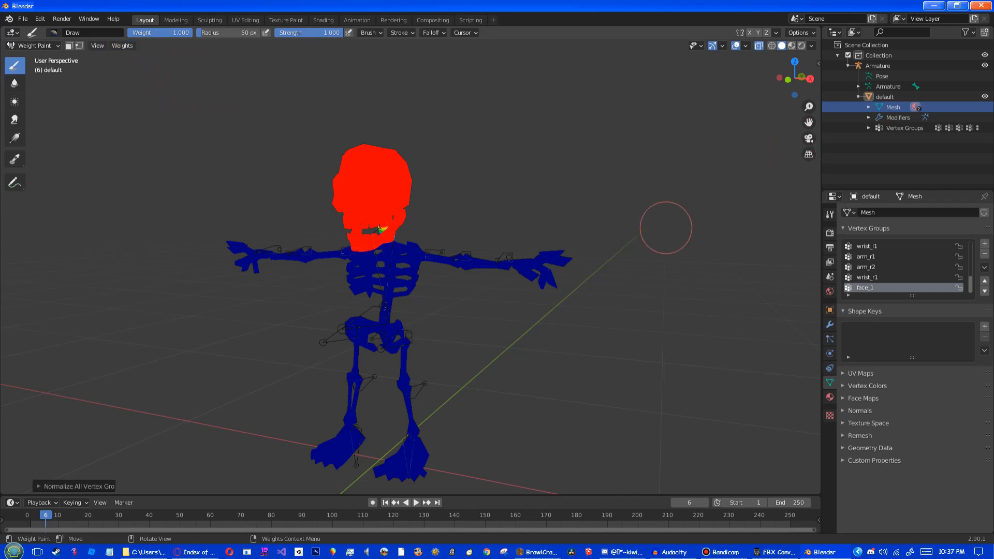
Step: Display the arm_l1 vertex group's weights and examine how they spread from the upper arm into the shoulder and ribs
middle_drag(665, 222, 638, 231)
mouse_move(764, 290)
middle_down()
mouse_move(705, 288)
mouse_move(664, 305)
mouse_move(560, 304)
mouse_move(664, 303)
mouse_move(445, 285)
middle_up()
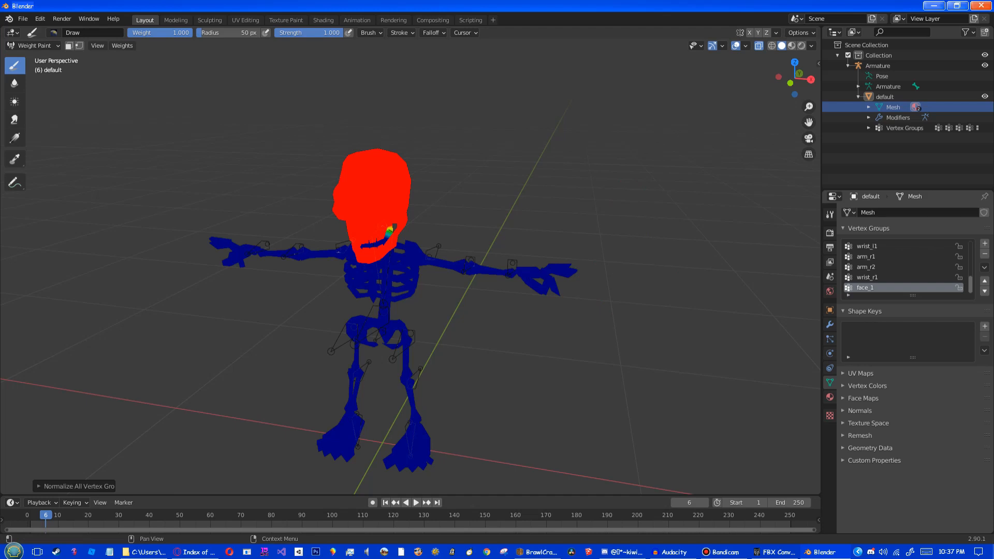
scroll(903, 266, up, 3)
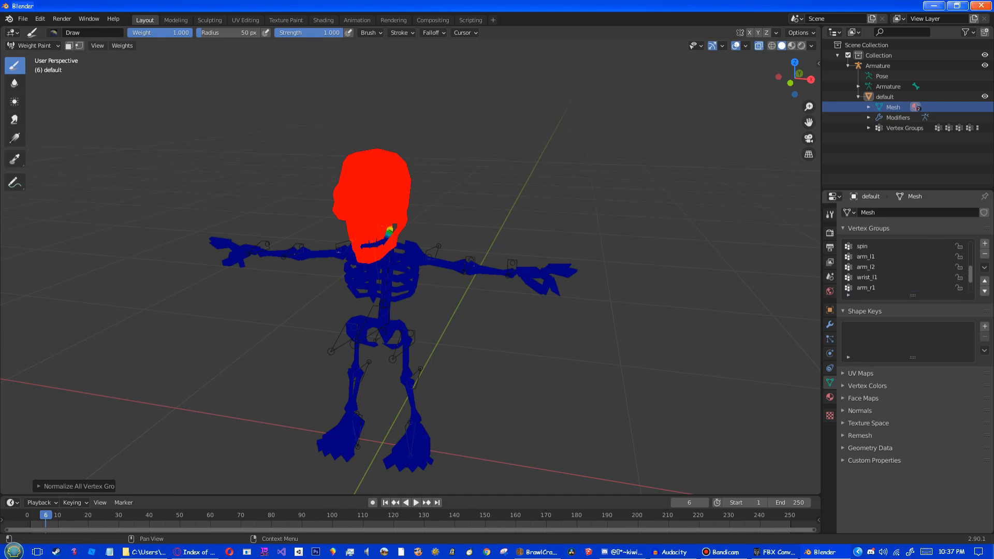
click(903, 267)
click(903, 256)
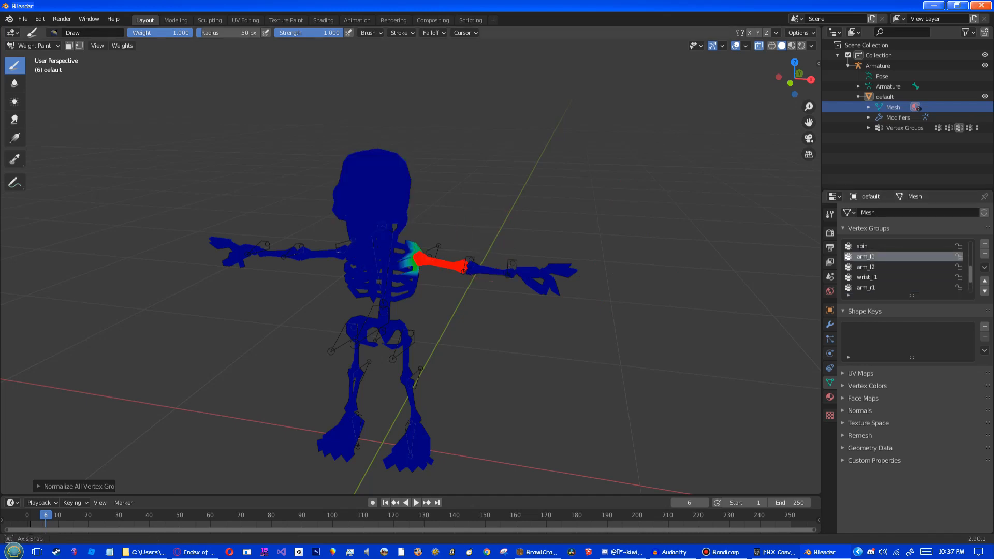
middle_drag(491, 234, 518, 238)
scroll(510, 236, up, 4)
scroll(518, 238, down, 3)
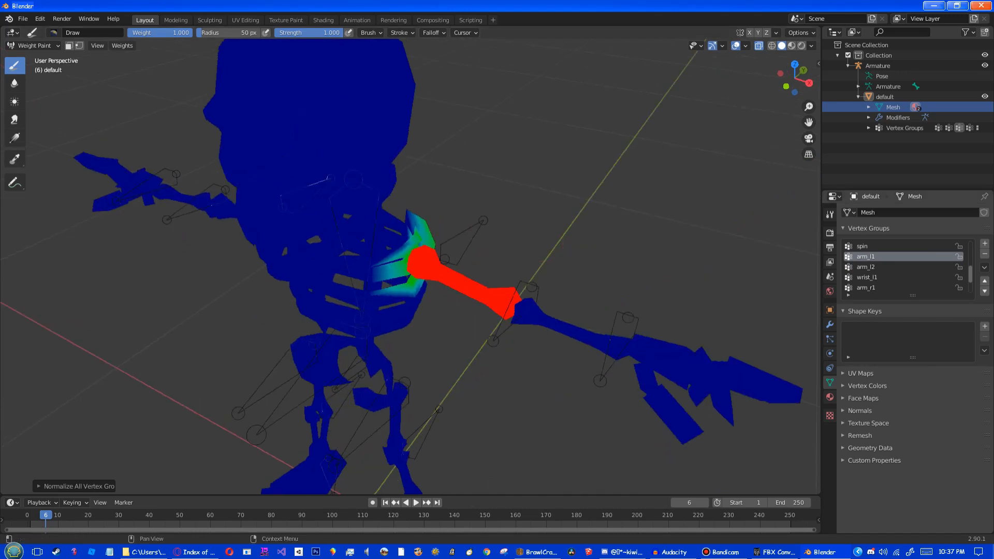
click(880, 245)
middle_drag(588, 254, 599, 179)
click(880, 256)
scroll(570, 195, down, 1)
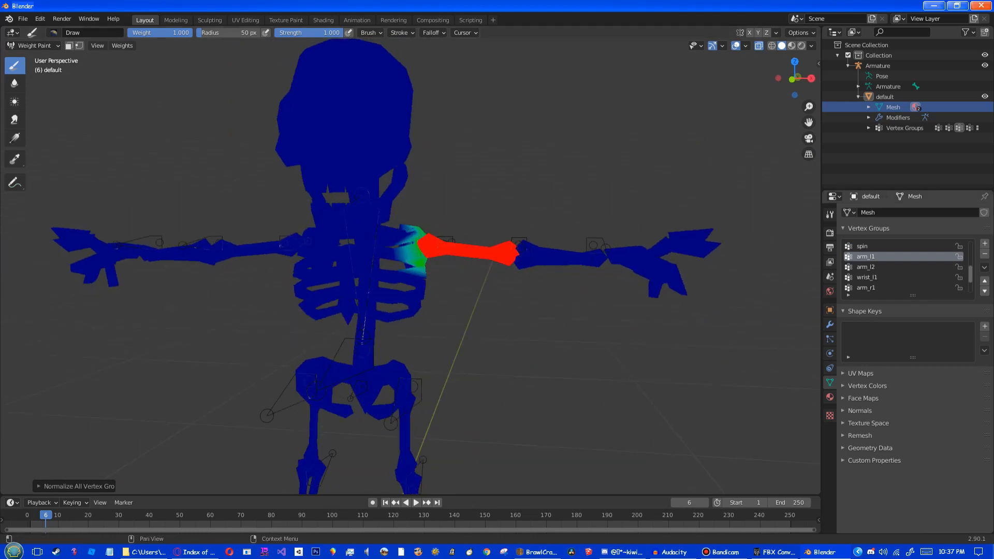
Step: Display the spin vertex group's weights and examine their coverage of the rib cage, shoulders and spine
click(880, 246)
middle_drag(411, 223, 422, 210)
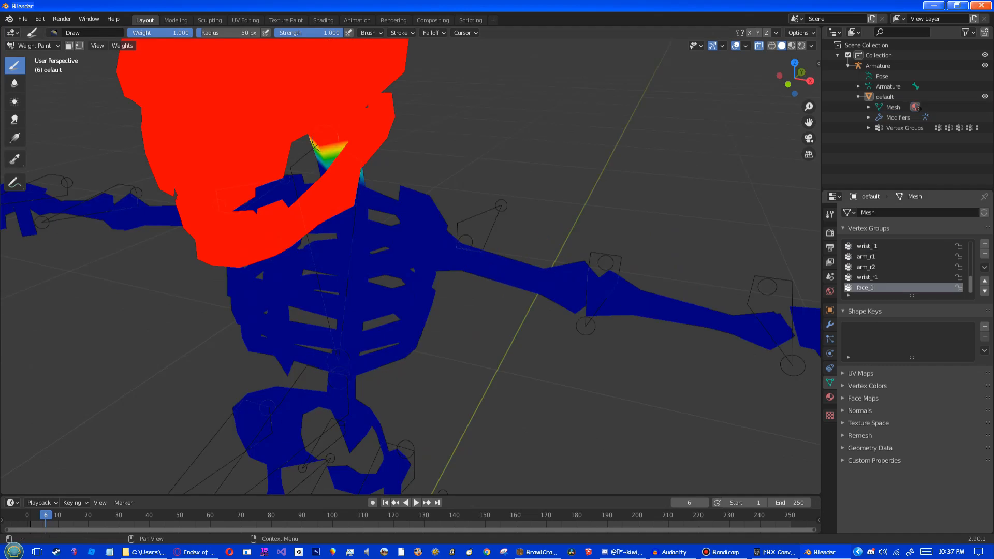
scroll(903, 266, up, 4)
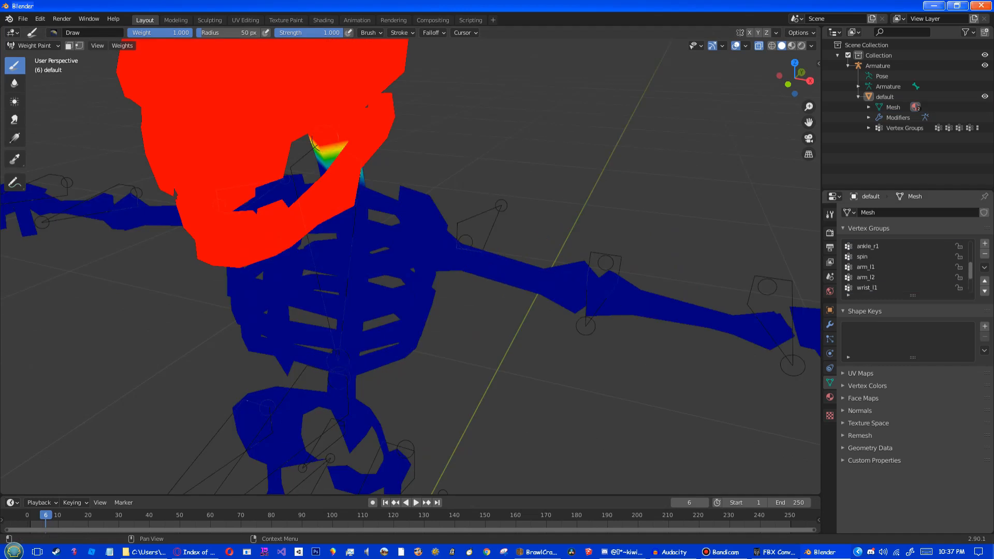
click(903, 257)
mouse_move(433, 278)
middle_down()
mouse_move(446, 243)
mouse_move(414, 233)
mouse_move(440, 243)
mouse_move(443, 230)
middle_up()
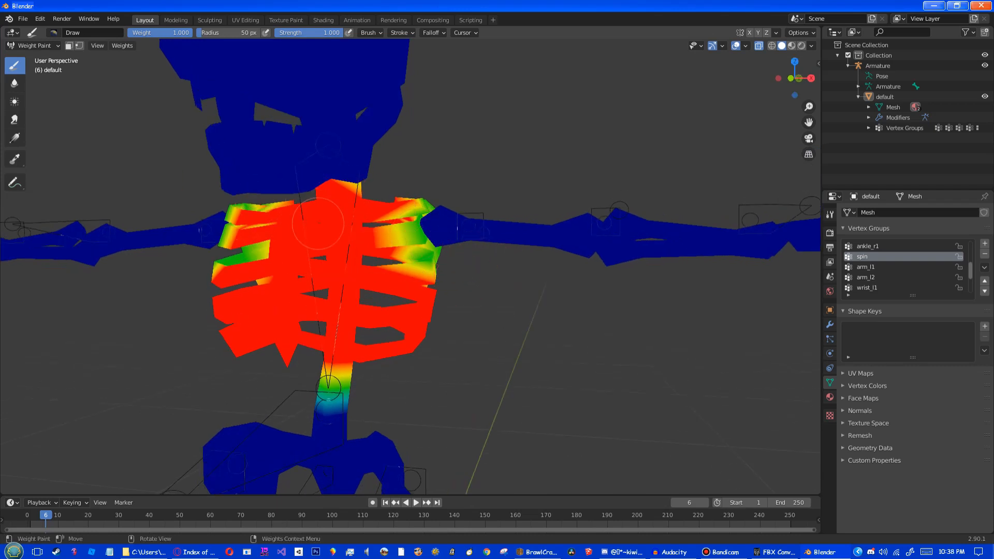
scroll(321, 223, down, 5)
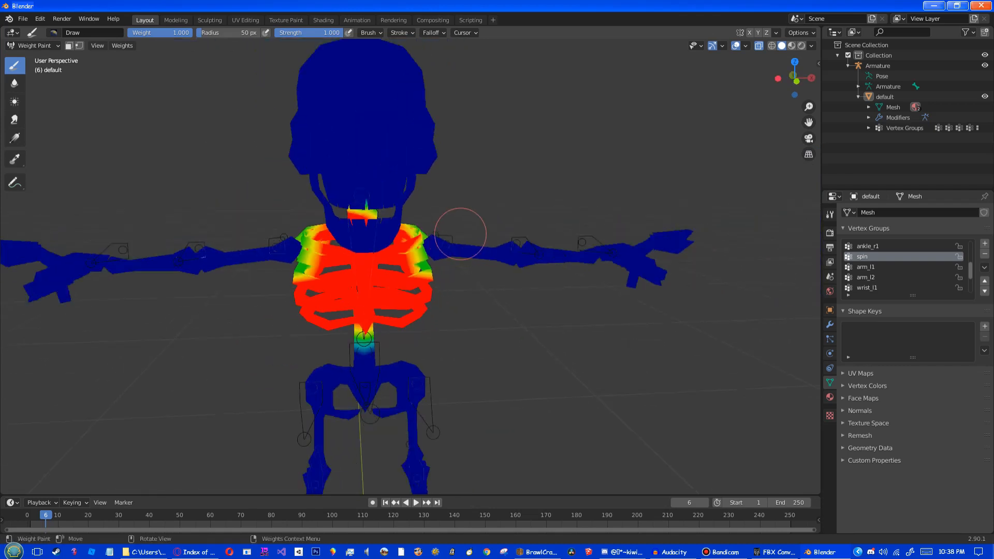
scroll(460, 234, down, 5)
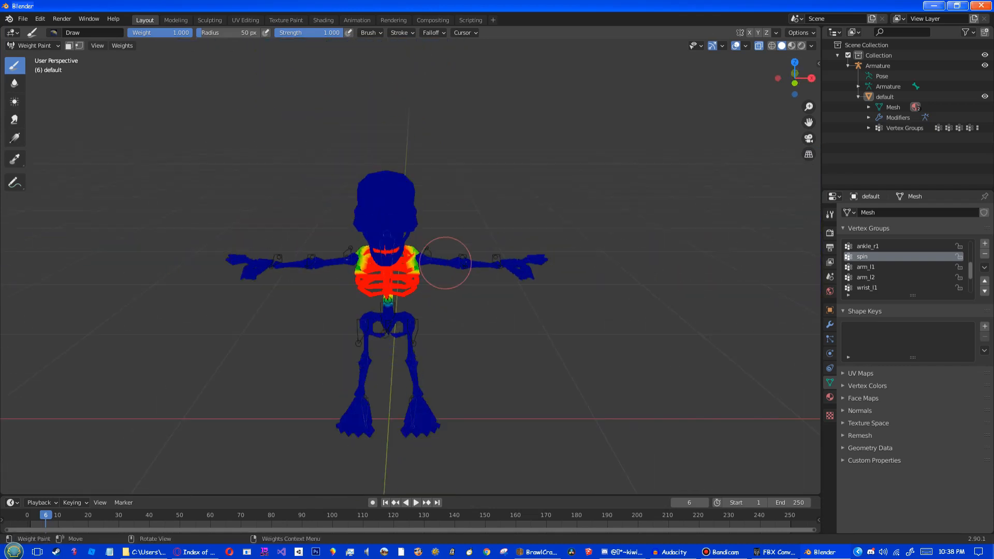
scroll(445, 262, down, 1)
Step: Return the mesh to Object Mode and enter Pose Mode on the armature
click(34, 46)
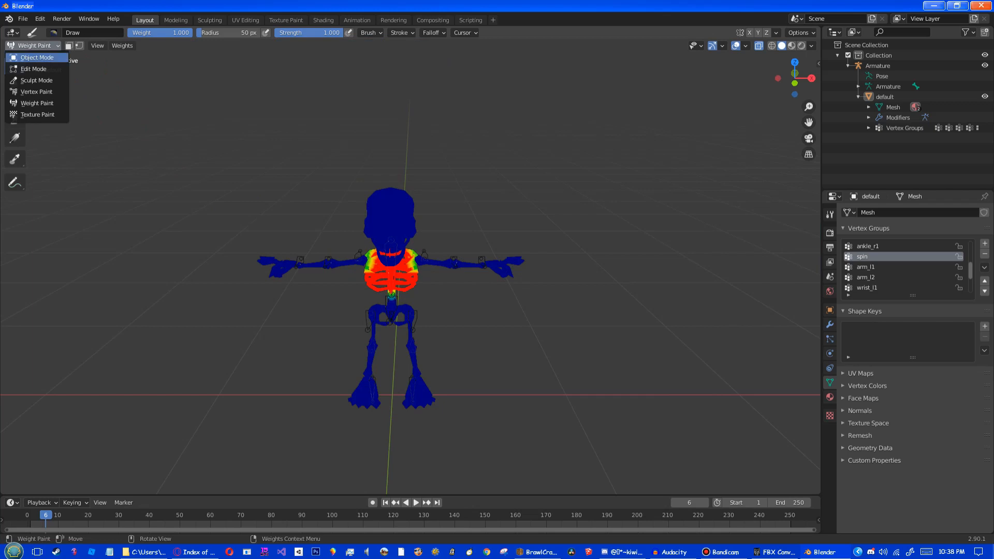
click(36, 58)
mouse_move(445, 263)
middle_down()
mouse_move(439, 248)
mouse_move(362, 248)
middle_up()
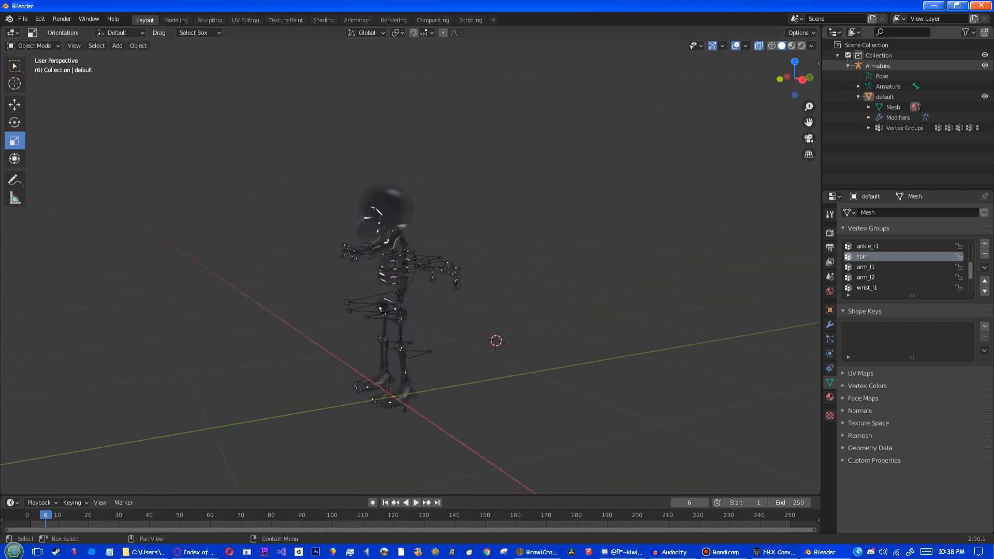
click(881, 76)
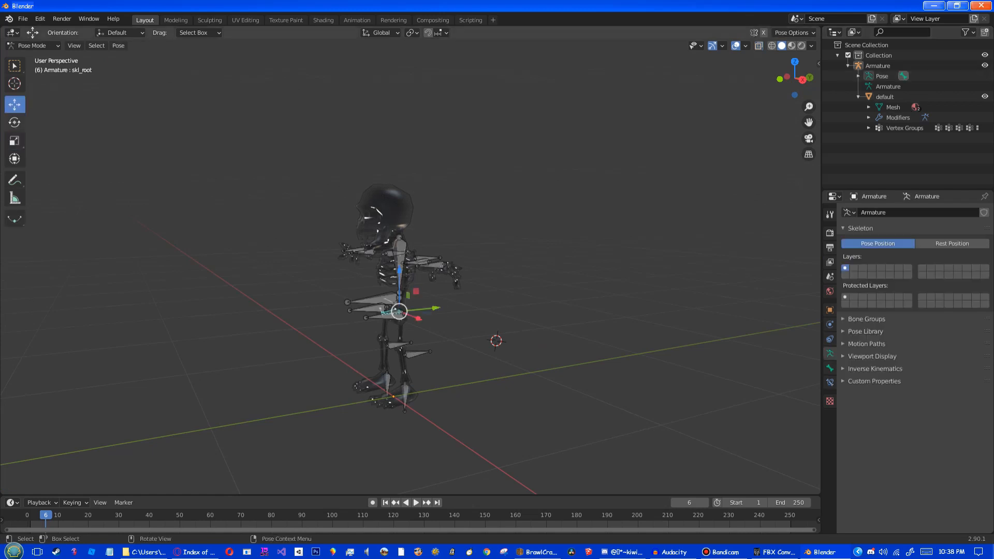
Step: Try a trackball rotation of the face_1 bone with the Rotate tool to test how the skull deforms
click(14, 122)
middle_drag(308, 269, 374, 270)
scroll(375, 270, up, 2)
scroll(374, 269, up, 2)
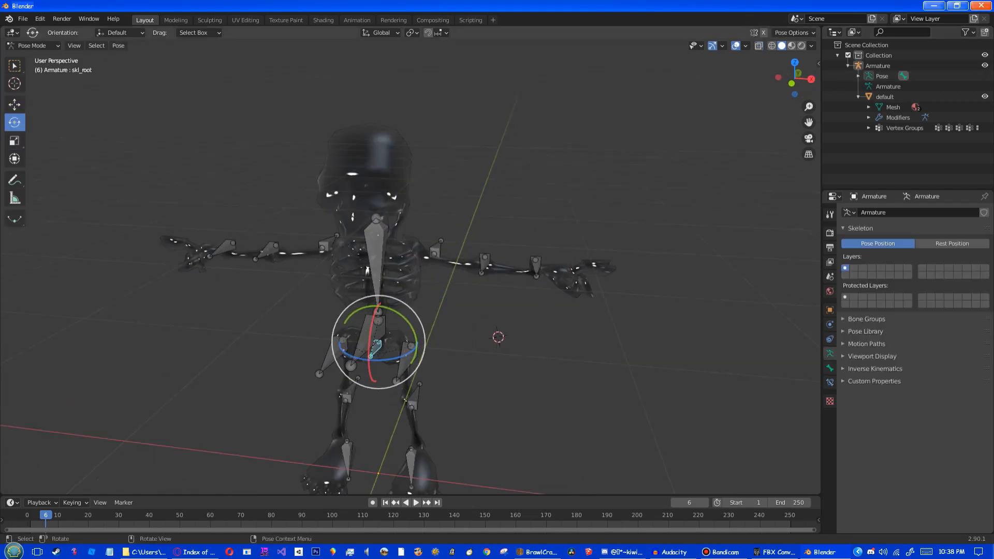
click(375, 269)
drag(381, 214, 348, 192)
right_click(348, 193)
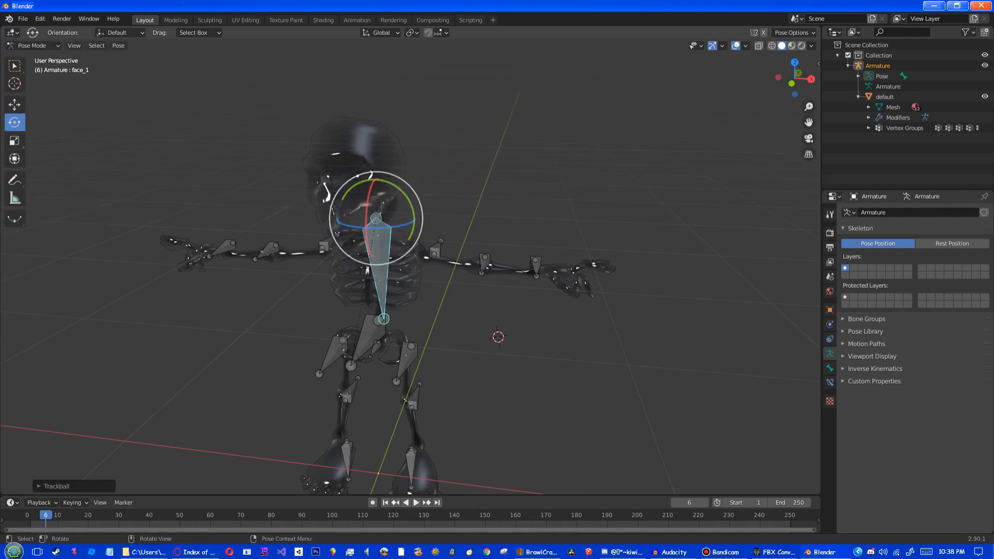
Step: Try trackball rotations of the lower spine bone above the hips and the arm_l2 bone, cancelling each one
click(365, 341)
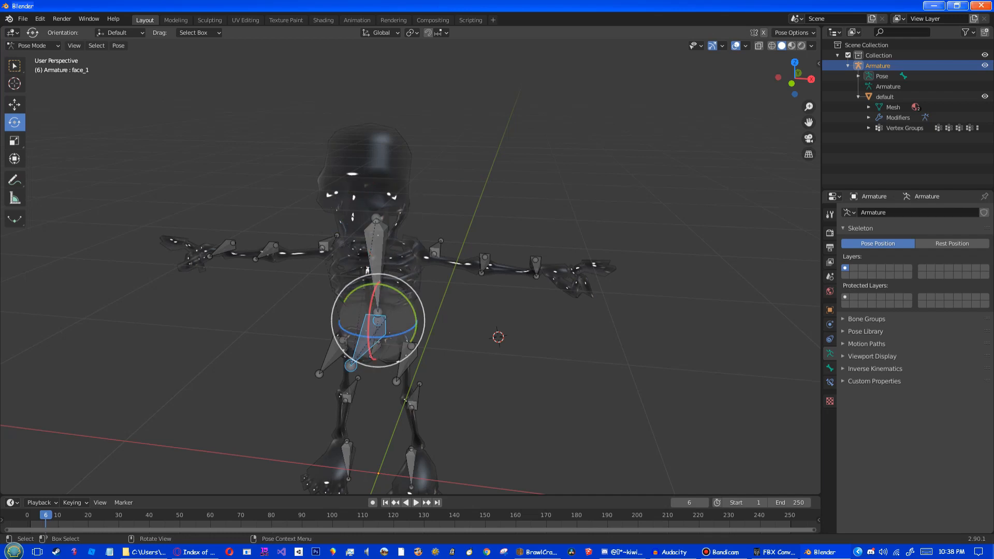
key(r)
key(r)
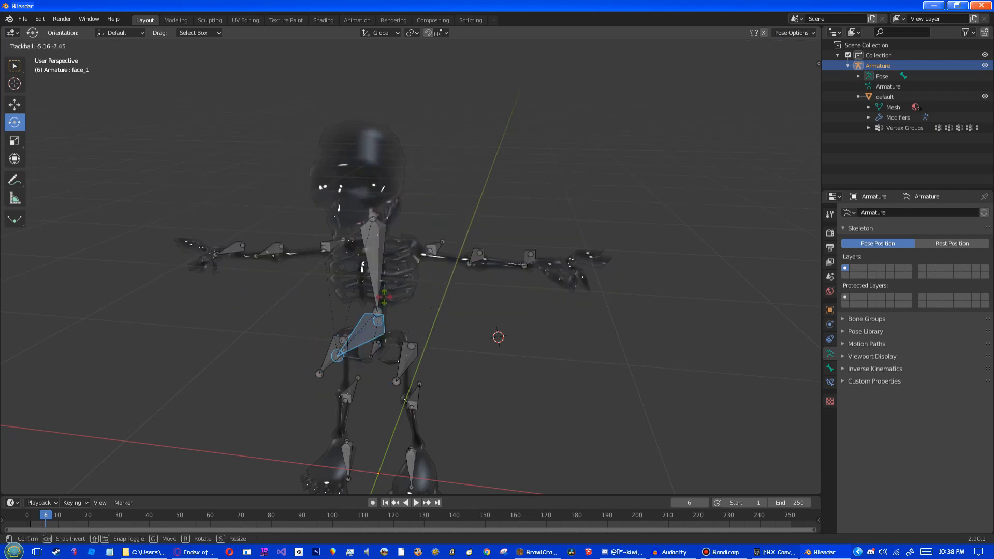
key(Escape)
click(492, 262)
key(r)
key(r)
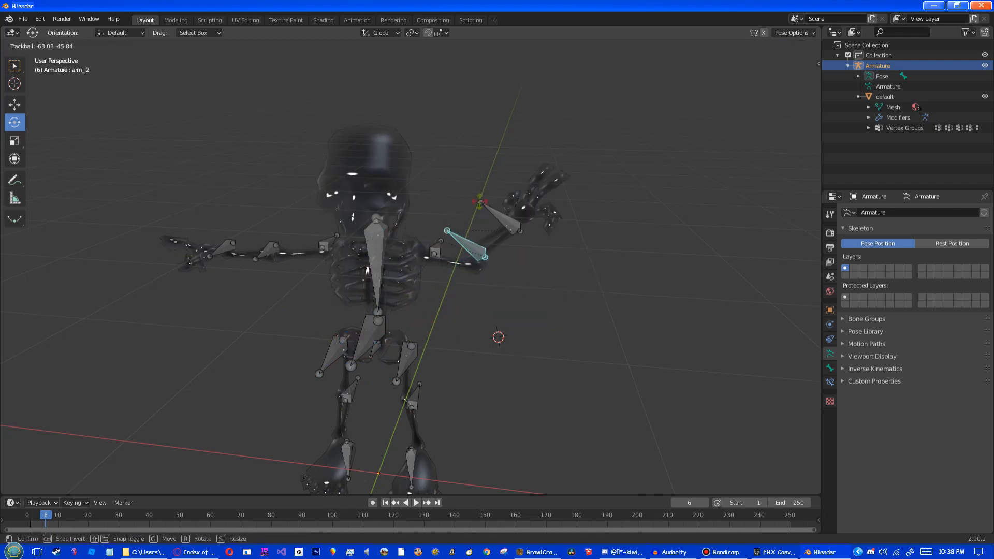
key(Escape)
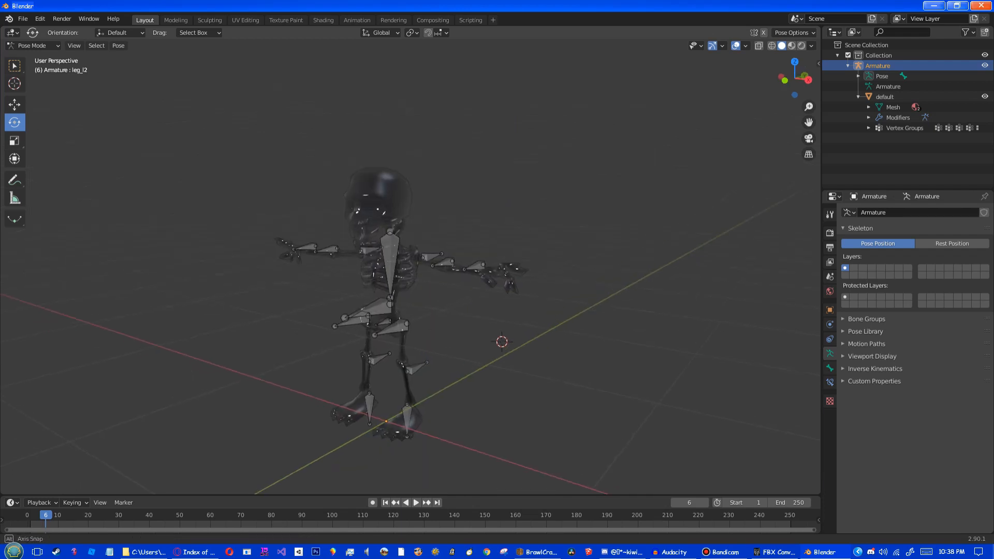
scroll(409, 261, down, 2)
middle_drag(410, 261, 453, 260)
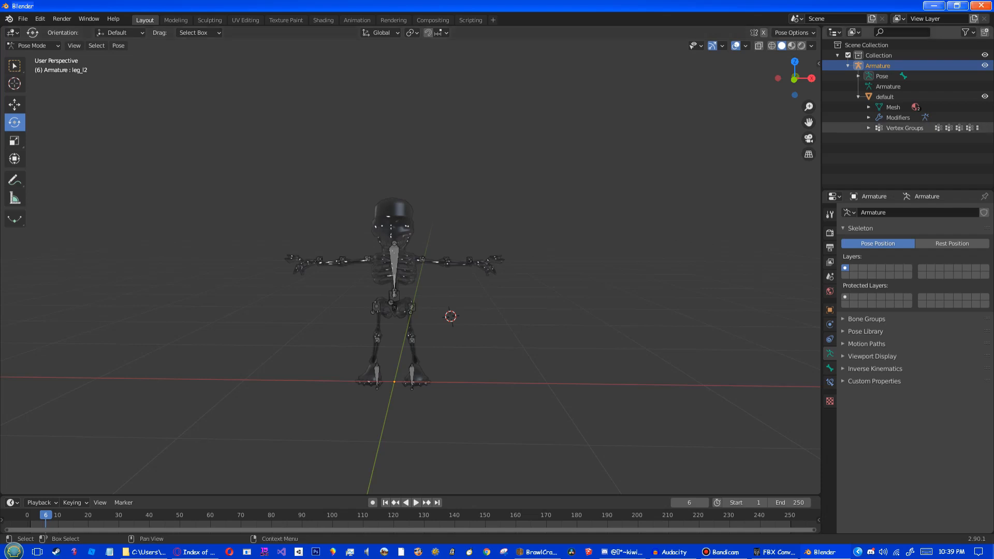
middle_drag(451, 279, 427, 293)
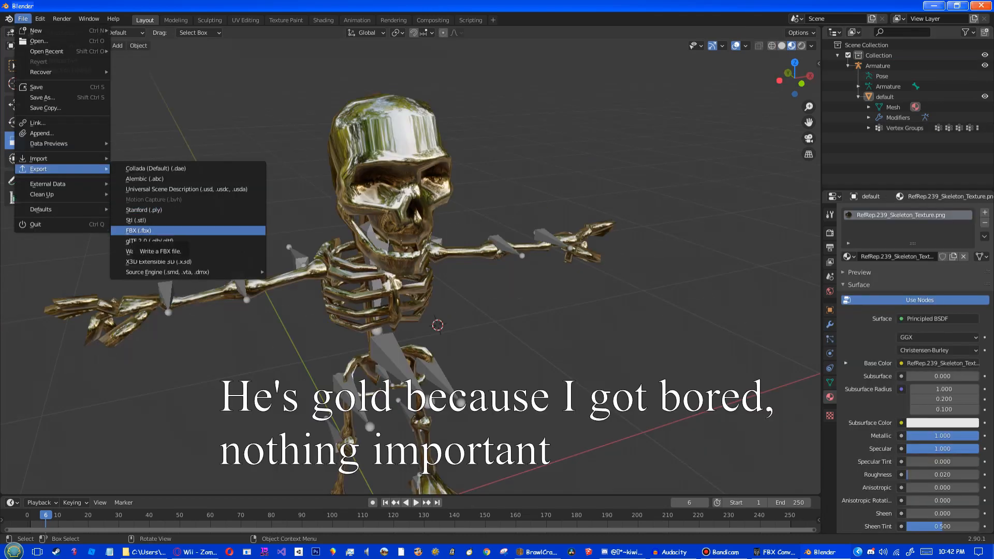
Step: Start an FBX export to the Desktop folder and name the file Skeleton
click(135, 231)
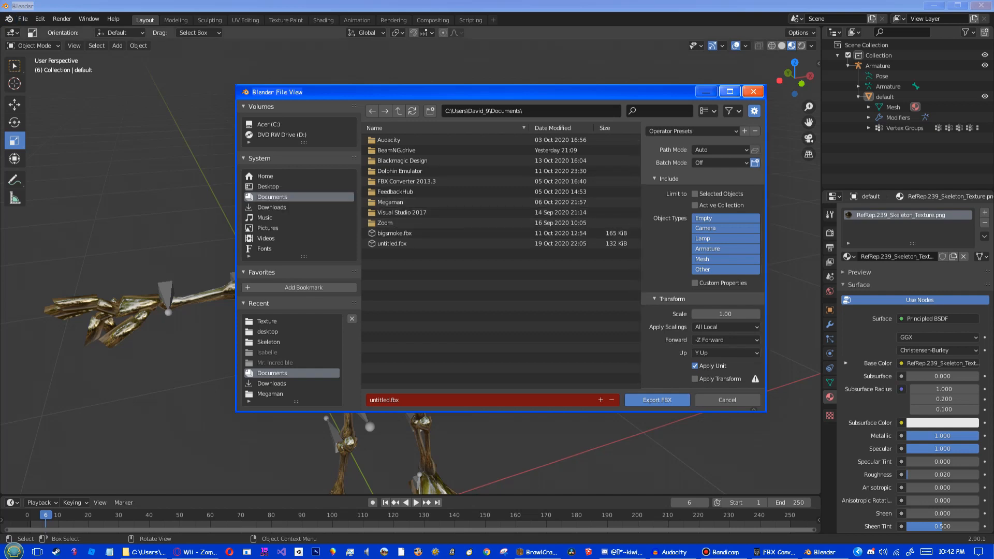
click(267, 186)
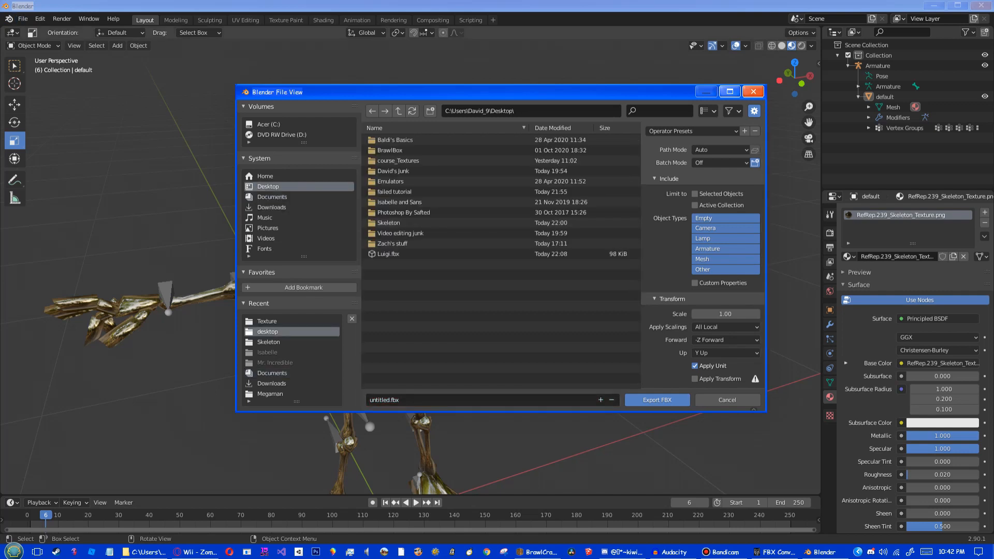
click(384, 399)
text(Skel)
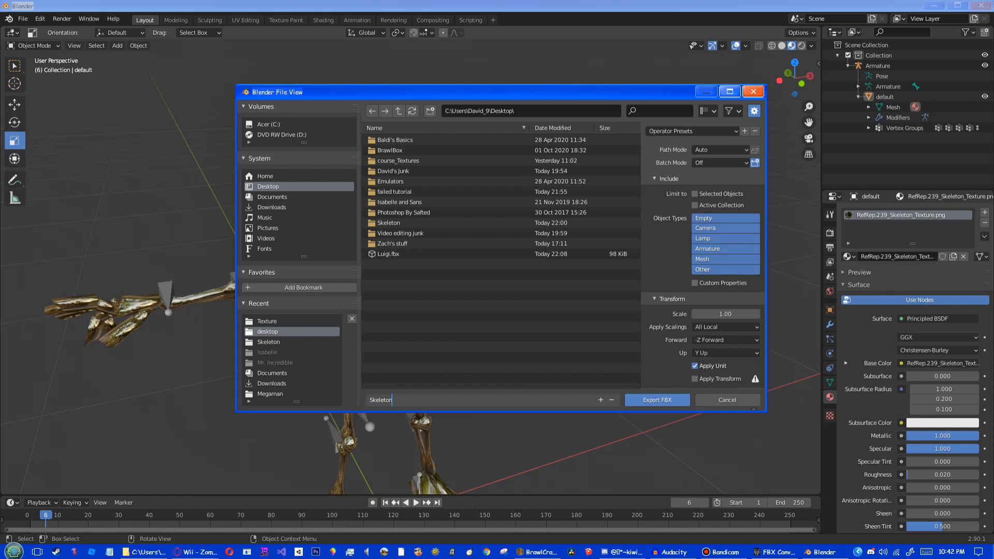
text(eton)
key(Return)
Step: Turn off Add Leaf Bones in the FBX armature options and export the file
scroll(701, 256, down, 3)
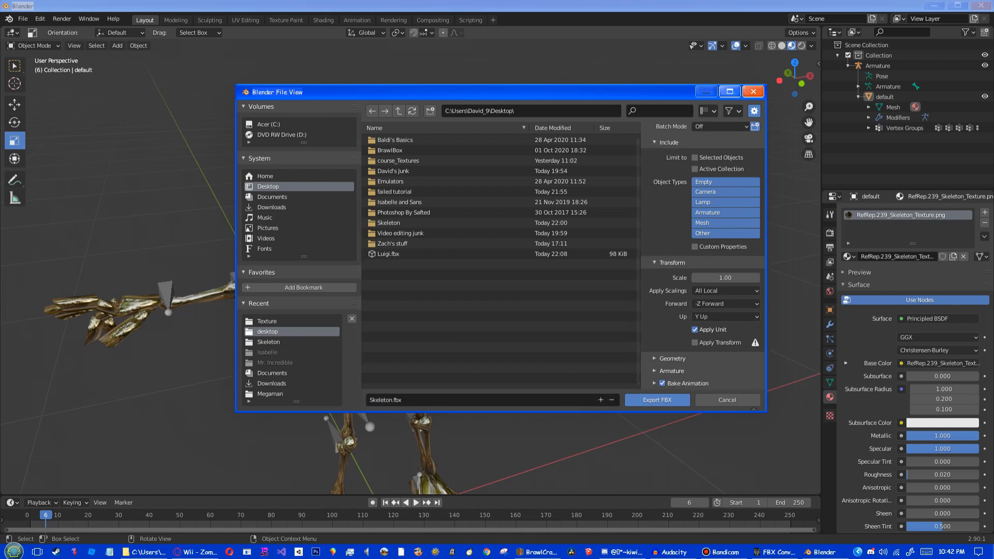
click(671, 371)
scroll(702, 257, down, 3)
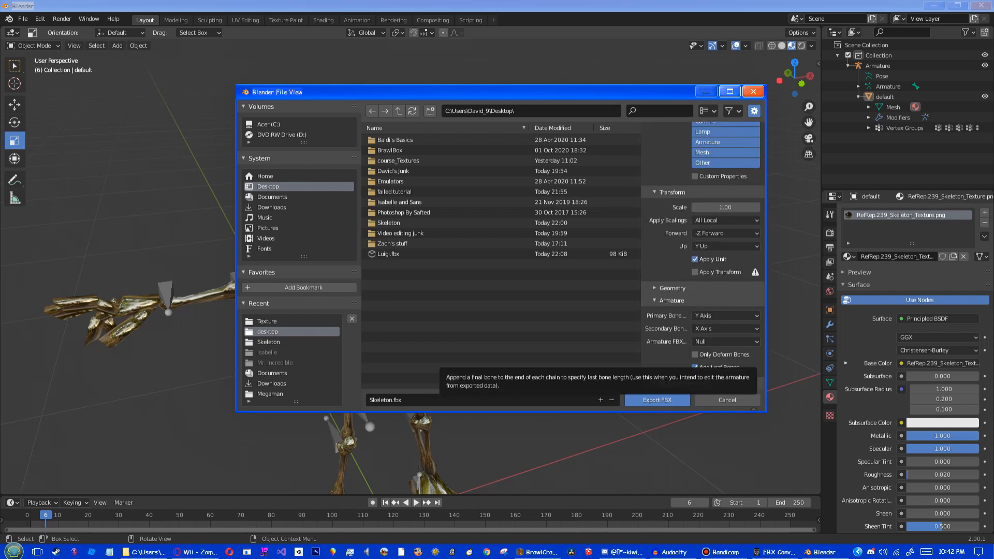
click(695, 367)
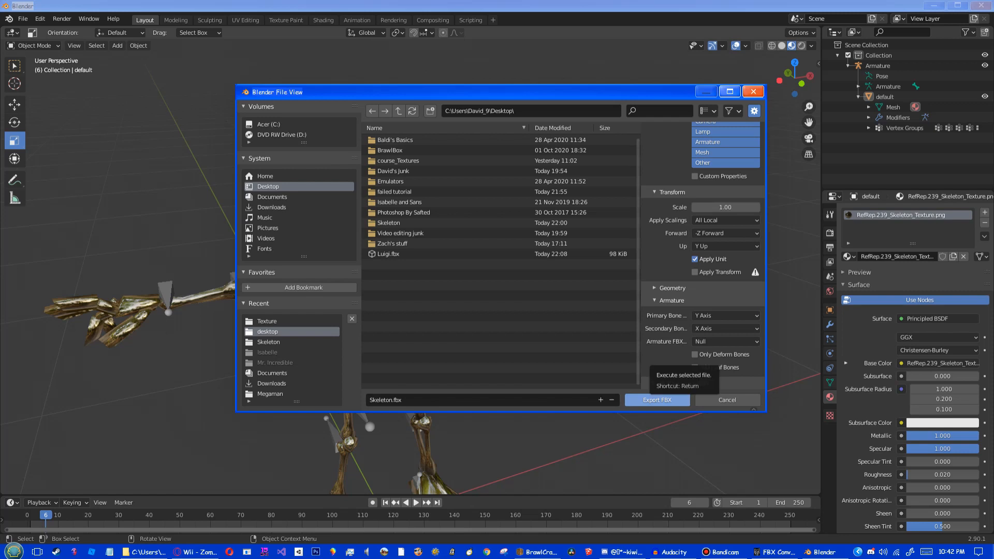
click(658, 399)
middle_drag(438, 290, 403, 276)
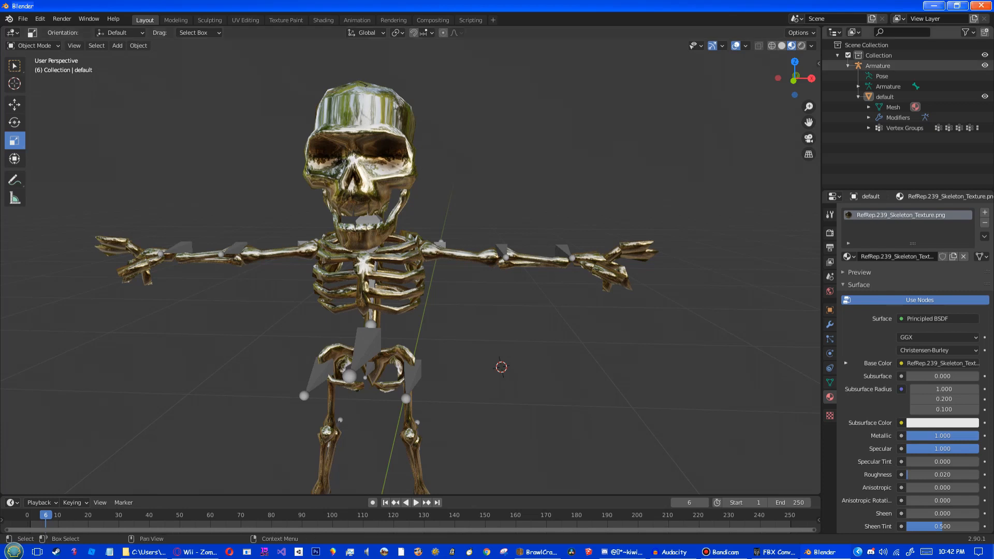
Step: Clear the open windows to reach the desktop and add Skeleton.fbx to FBX Converter's source files
click(934, 5)
click(539, 181)
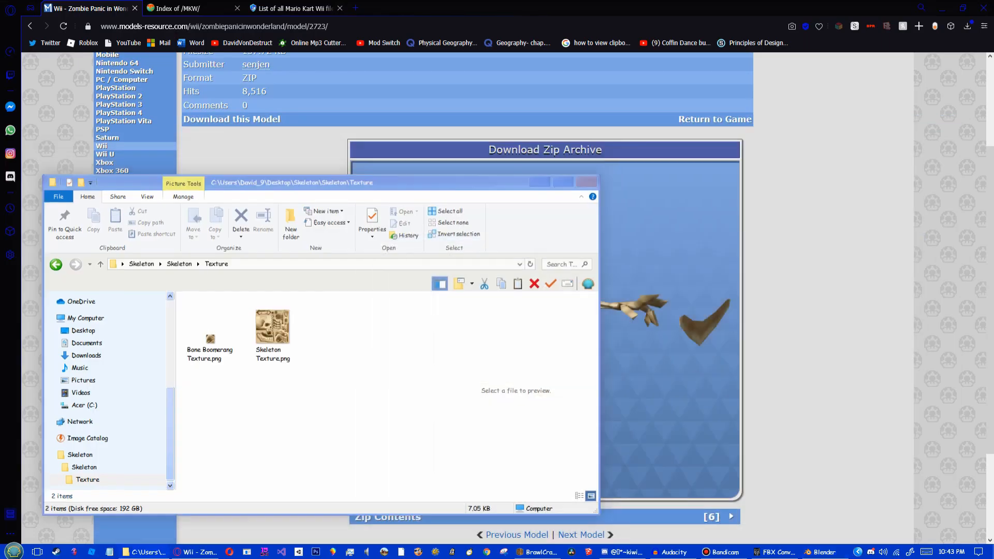
click(940, 8)
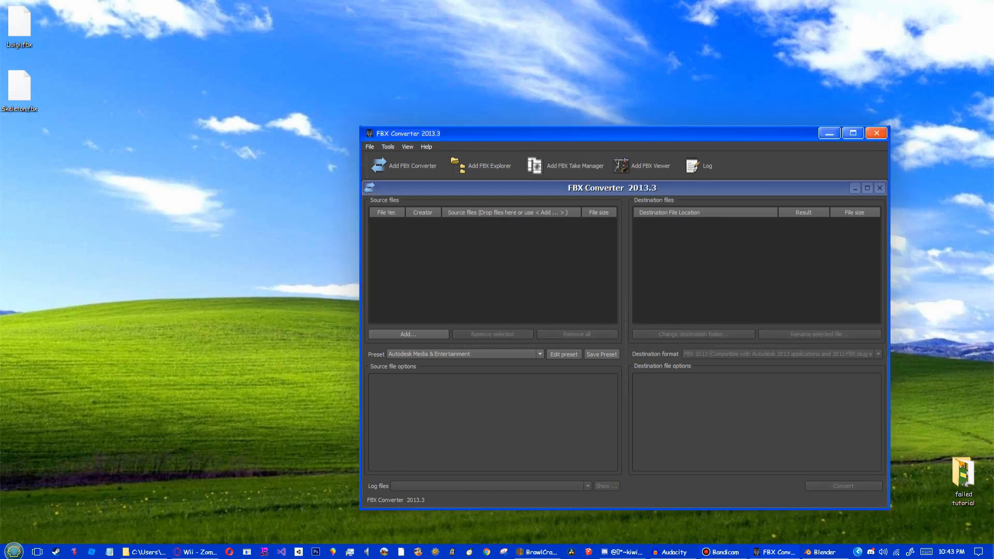
drag(19, 89, 474, 233)
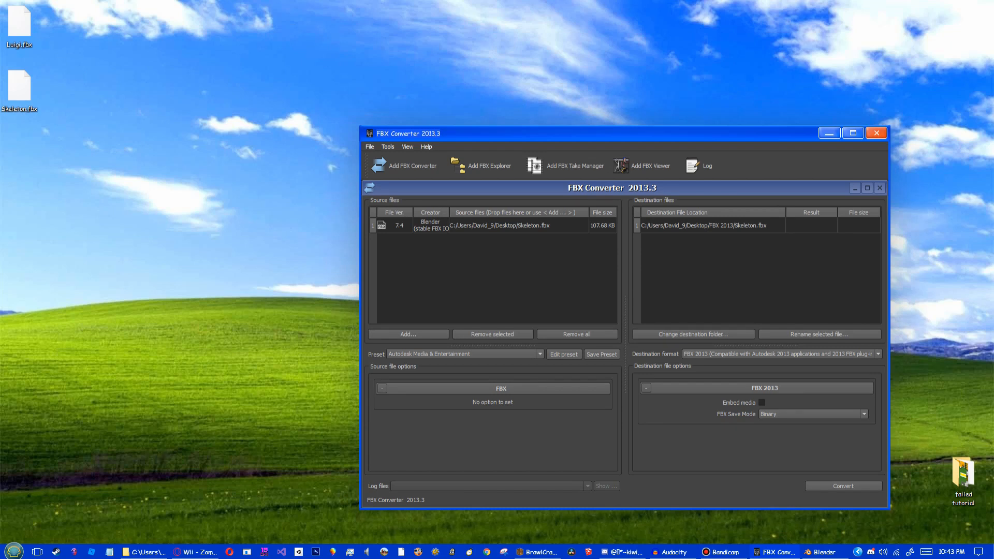
drag(19, 89, 461, 233)
Step: Convert Skeleton.fbx to the DAE Collada format and move the resulting Skeleton.dae to a free spot on the desktop
click(776, 354)
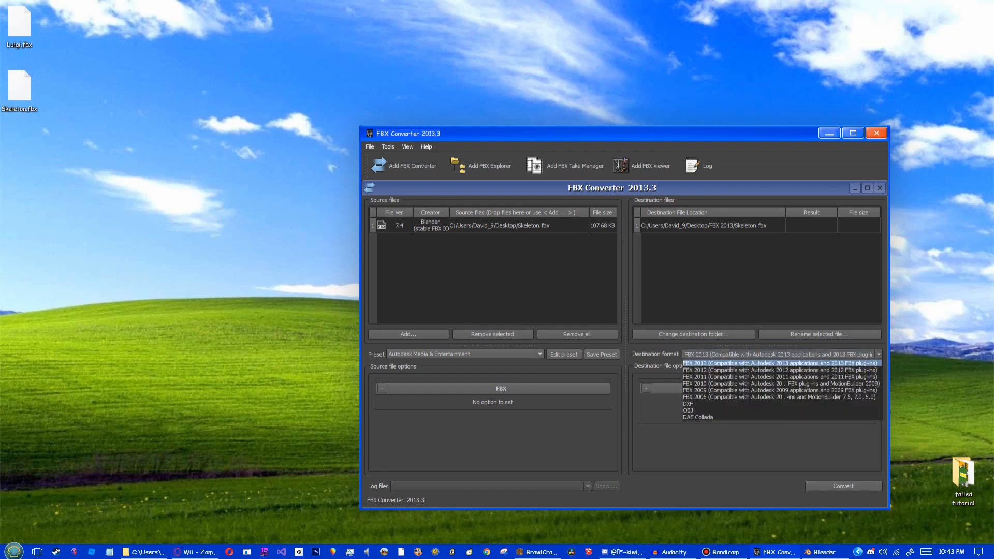
click(779, 363)
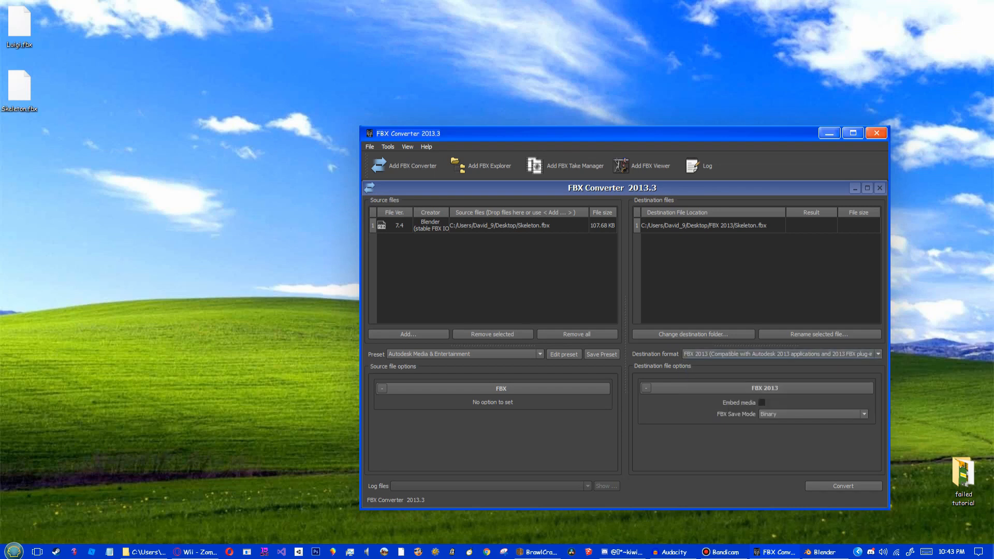
click(776, 354)
click(777, 416)
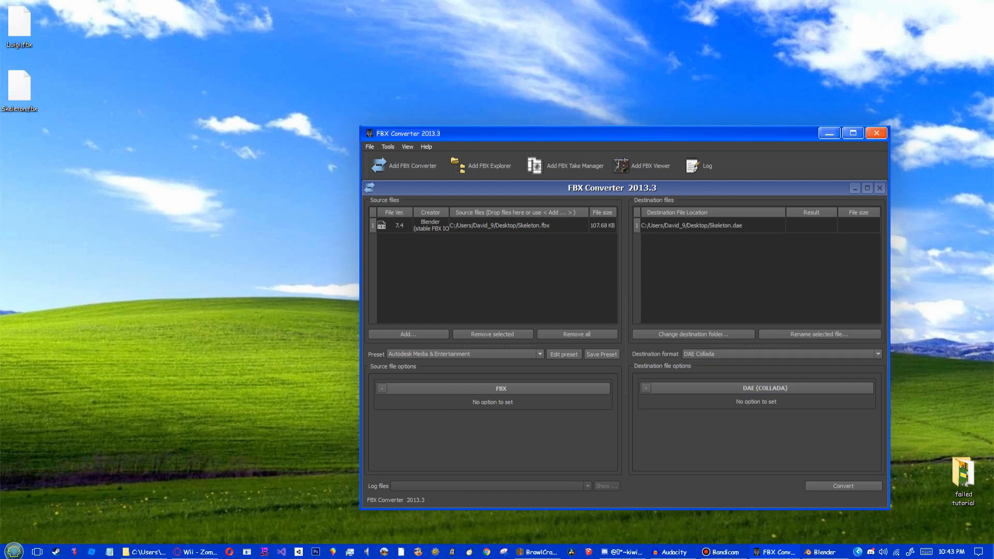
click(843, 486)
drag(20, 149, 531, 21)
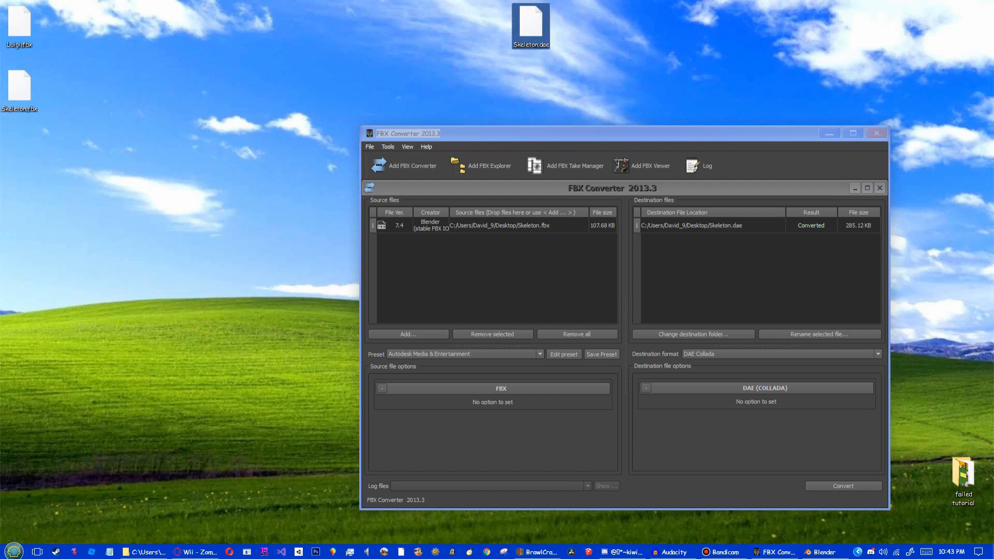
Step: Switch to BrawlCrate and replace the model in driver_model.brres with Skeleton.dae
click(538, 552)
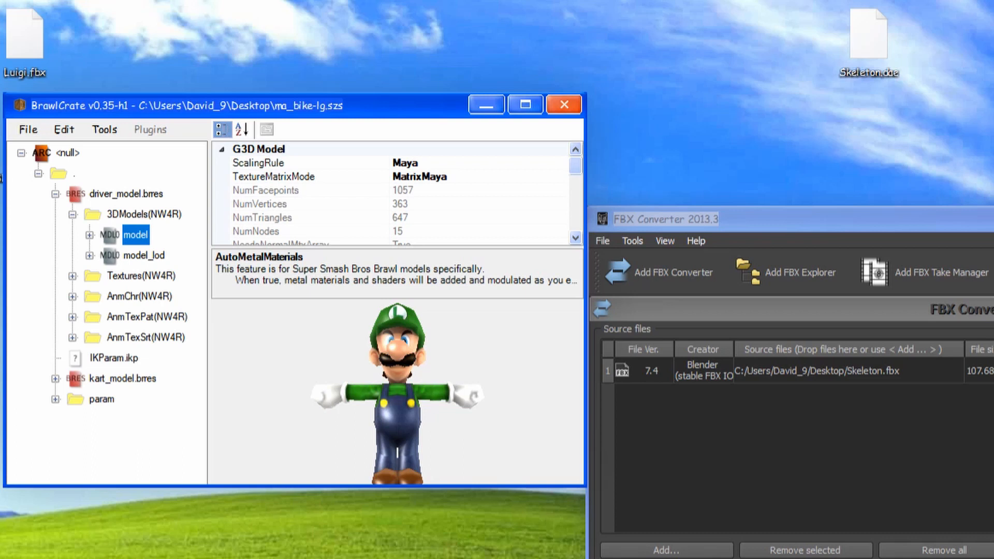
right_click(199, 225)
click(368, 293)
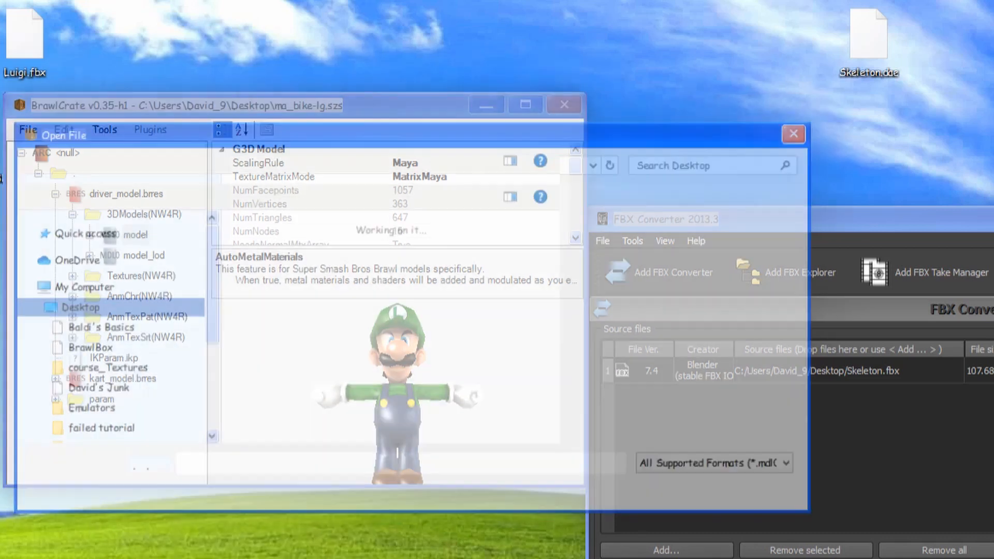
scroll(517, 331, down, 2)
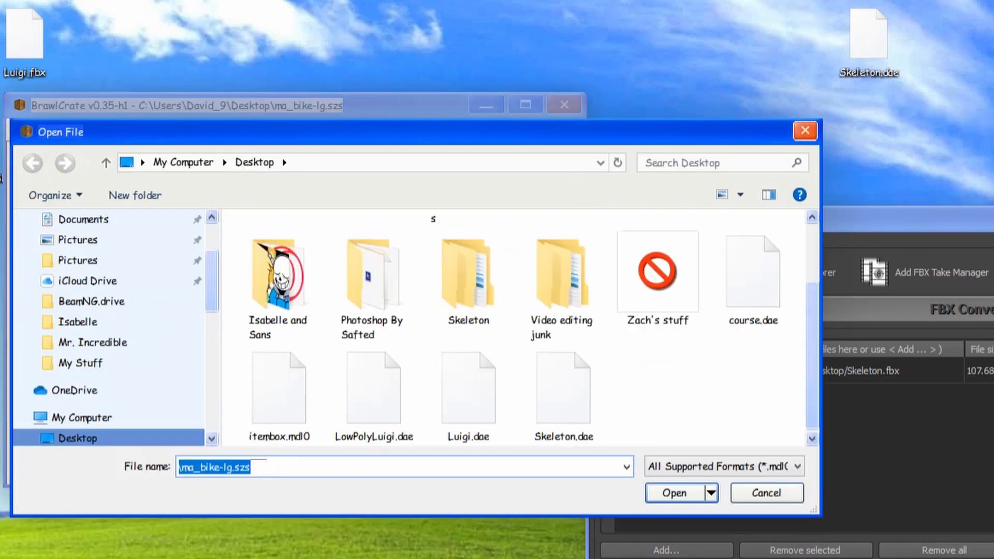
double_click(563, 393)
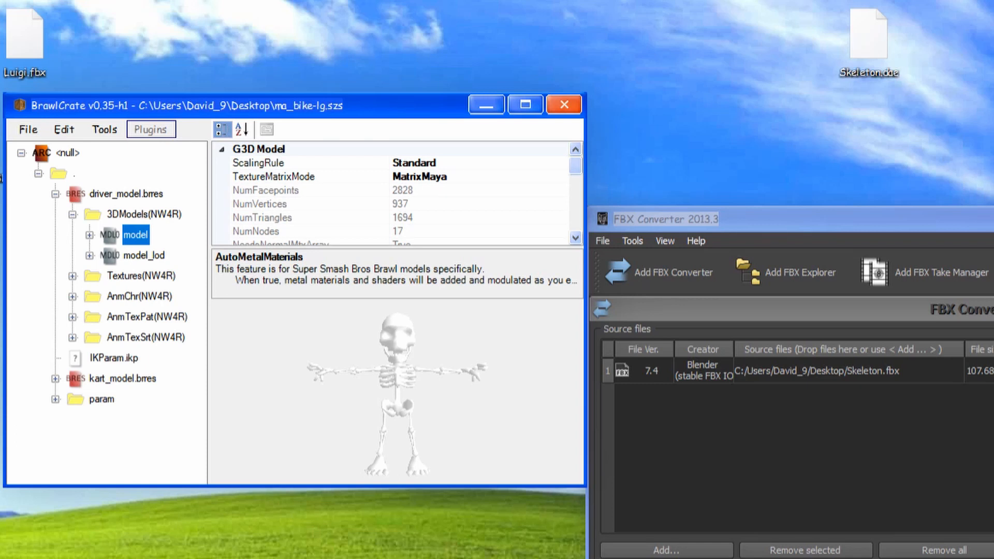
Step: View the luigi_all texture and display the Skeleton Texture reference inside the replaced model's material
click(72, 275)
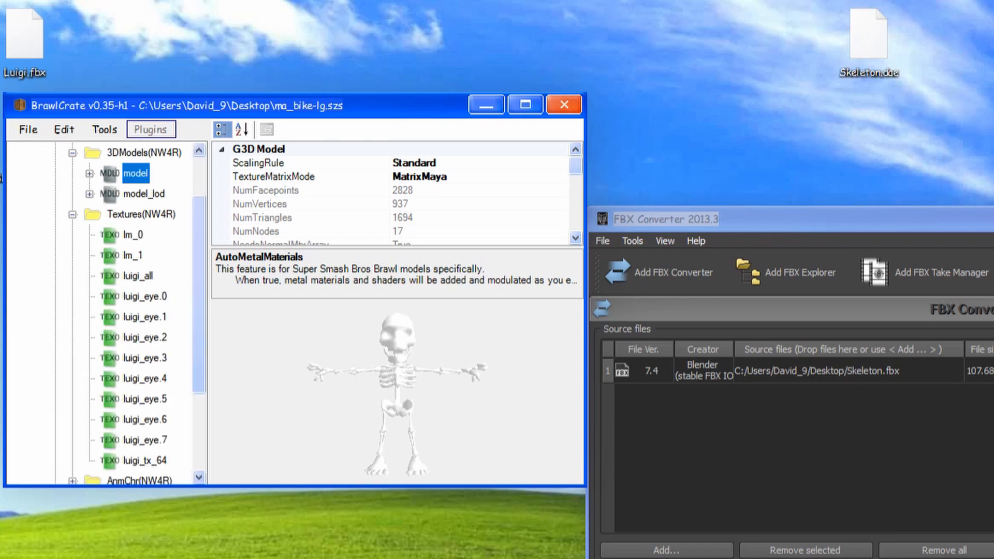
click(137, 275)
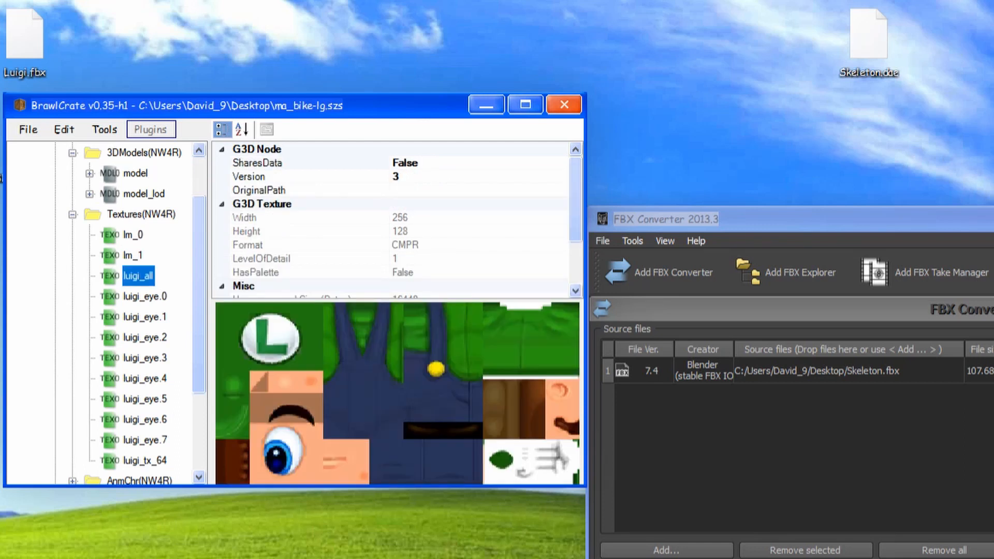
scroll(104, 310, up, 1)
click(89, 235)
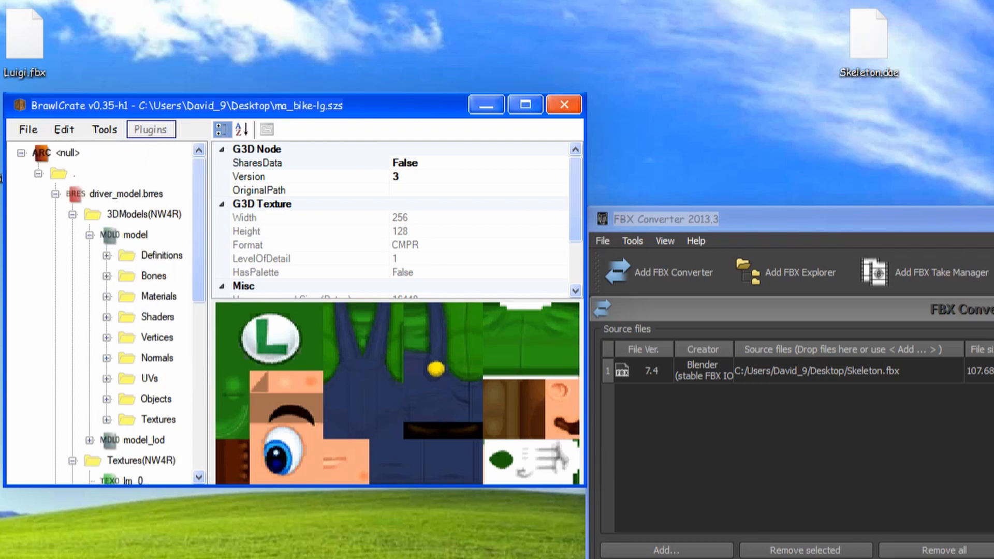
click(106, 296)
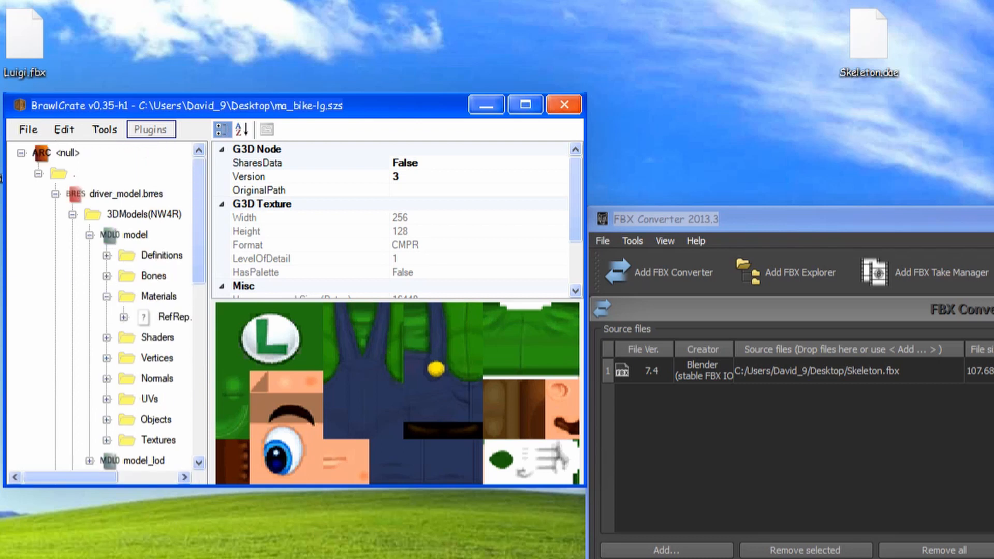
click(124, 317)
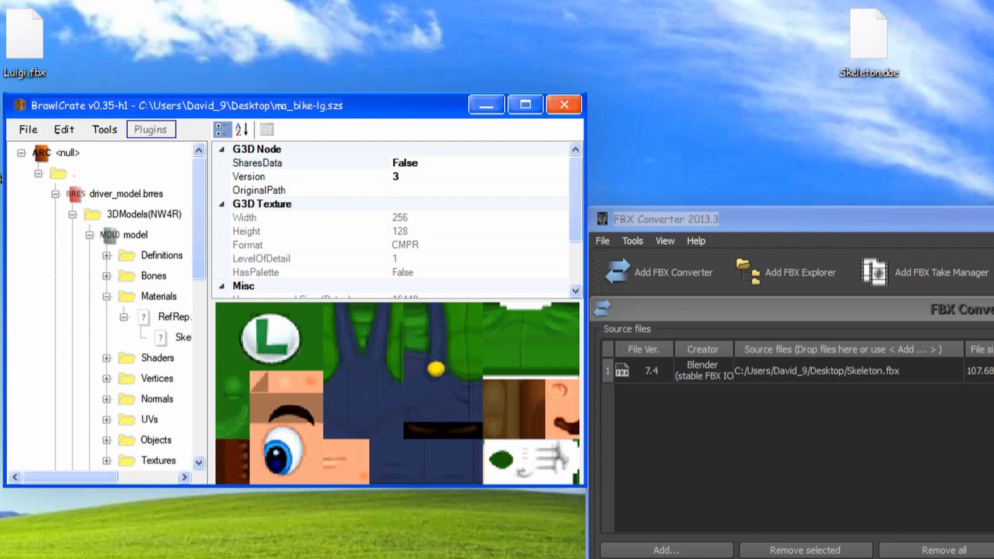
click(182, 337)
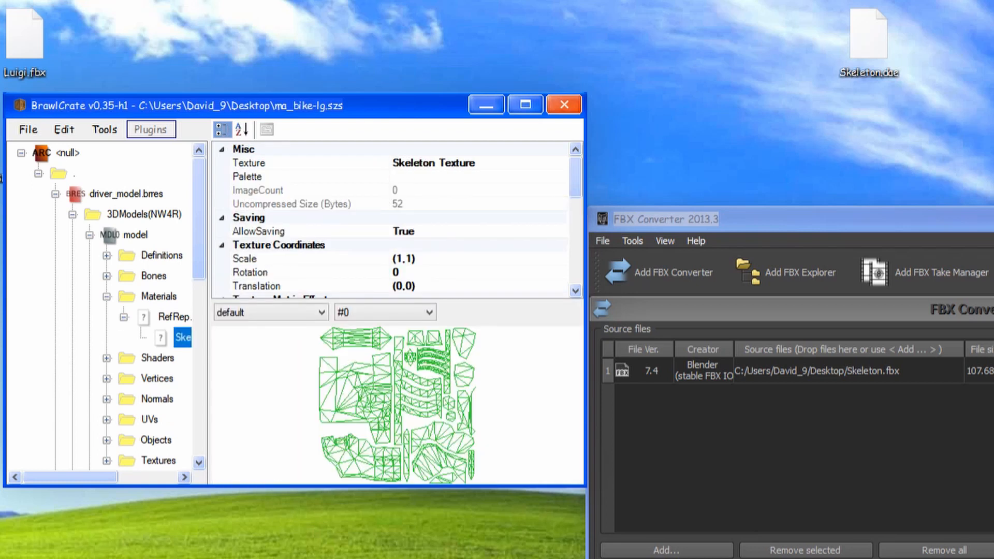
Step: Rename the material's Skeleton Texture reference to luigi_all and preview the model in driver_model.brres
drag(585, 449, 781, 455)
scroll(140, 311, down, 3)
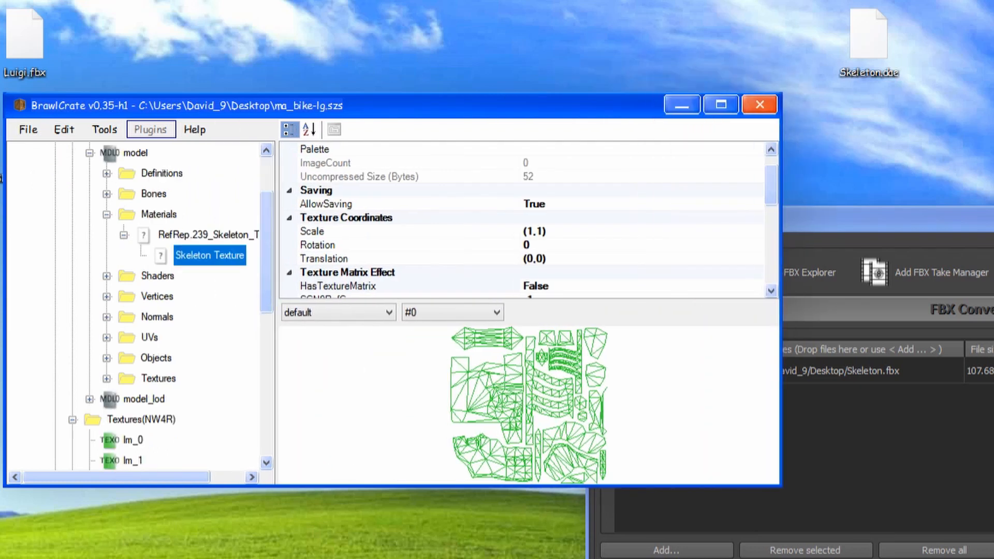
right_click(197, 176)
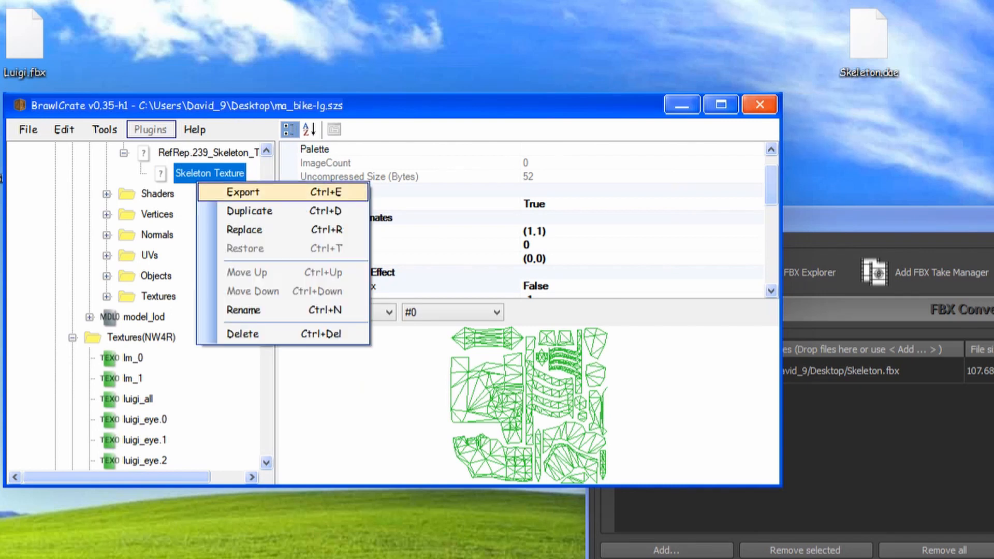
click(244, 309)
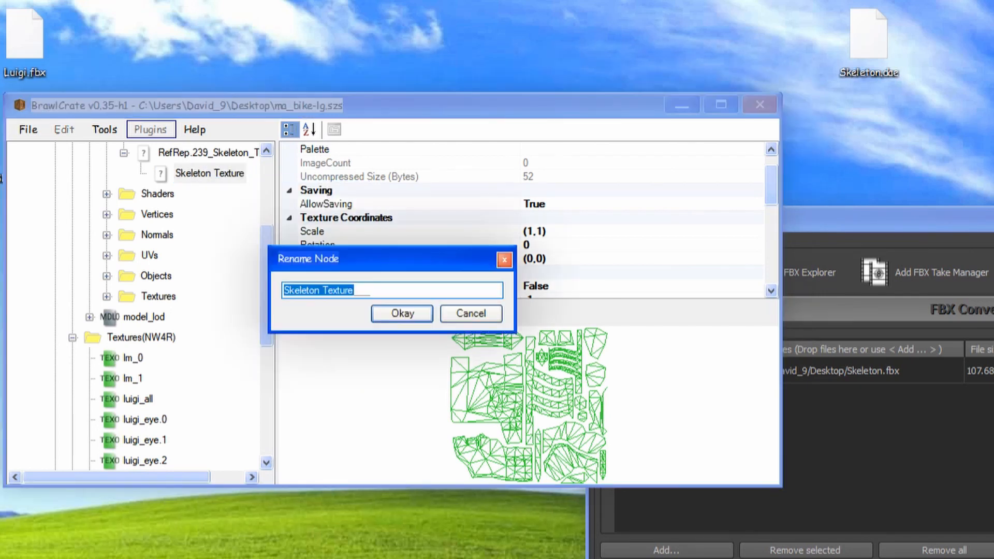
key(BackSpace)
text(luigi_)
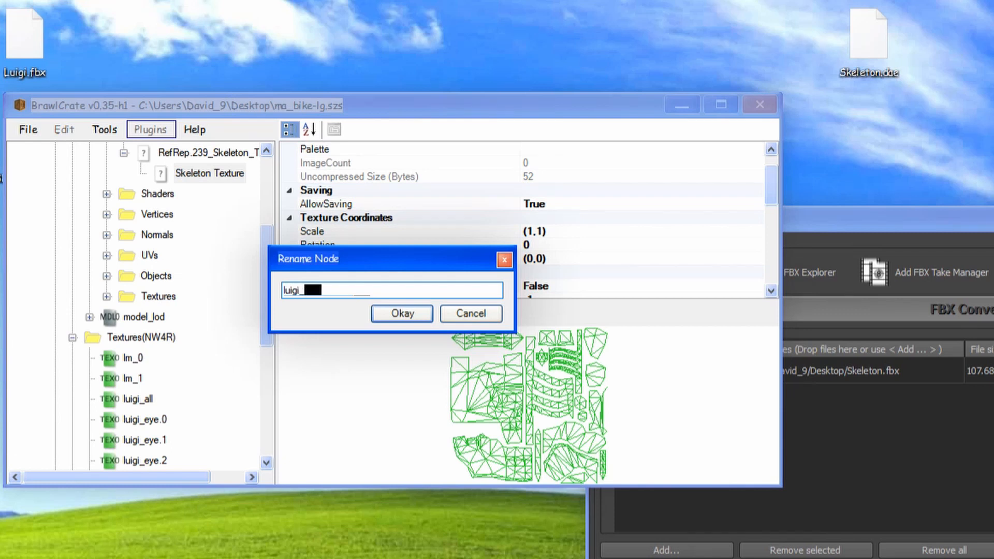
text(all)
key(Return)
scroll(139, 311, up, 3)
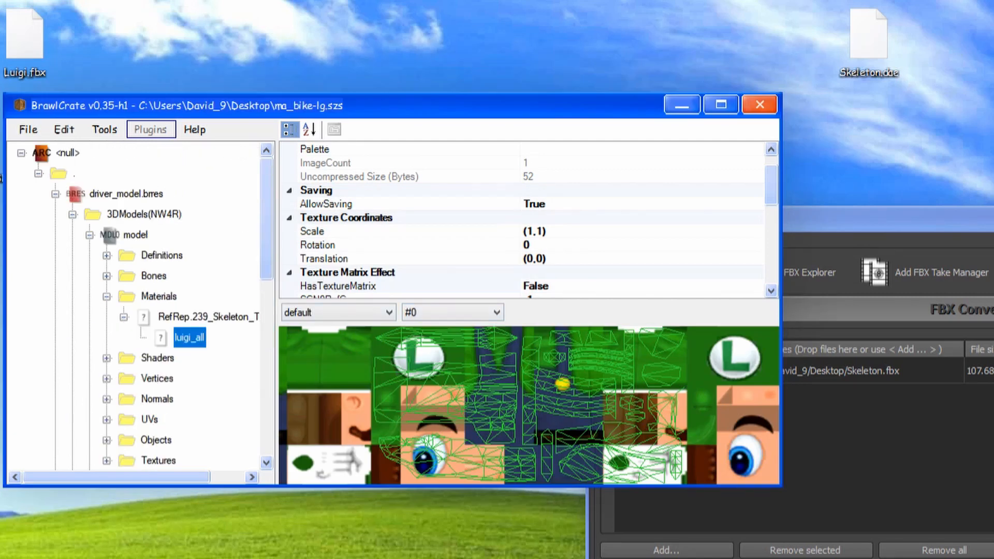
click(135, 234)
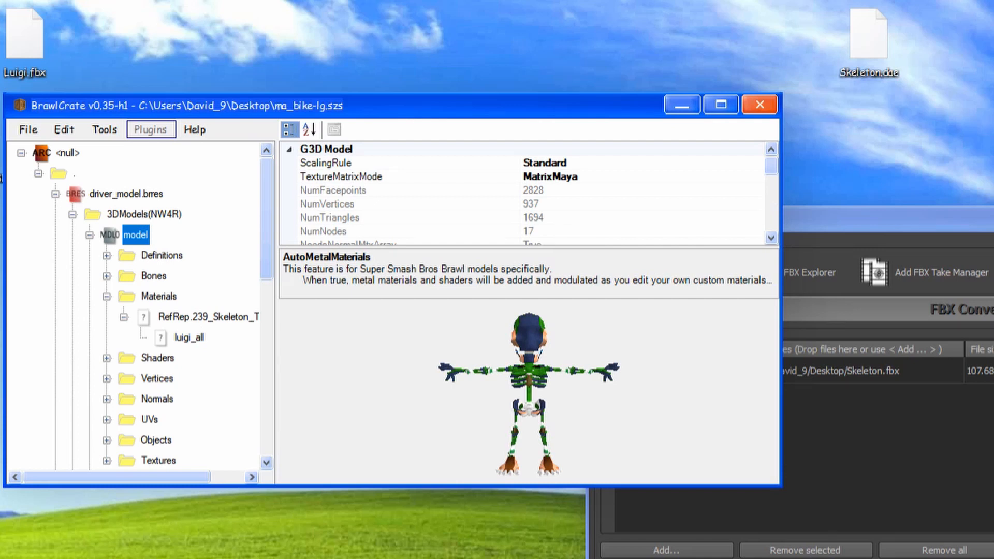
Step: Replace the luigi_all texture with Skeleton Texture.png from the Texture folder inside Desktop\Skeleton\Skeleton, accepting the converter's default settings
scroll(134, 305, down, 4)
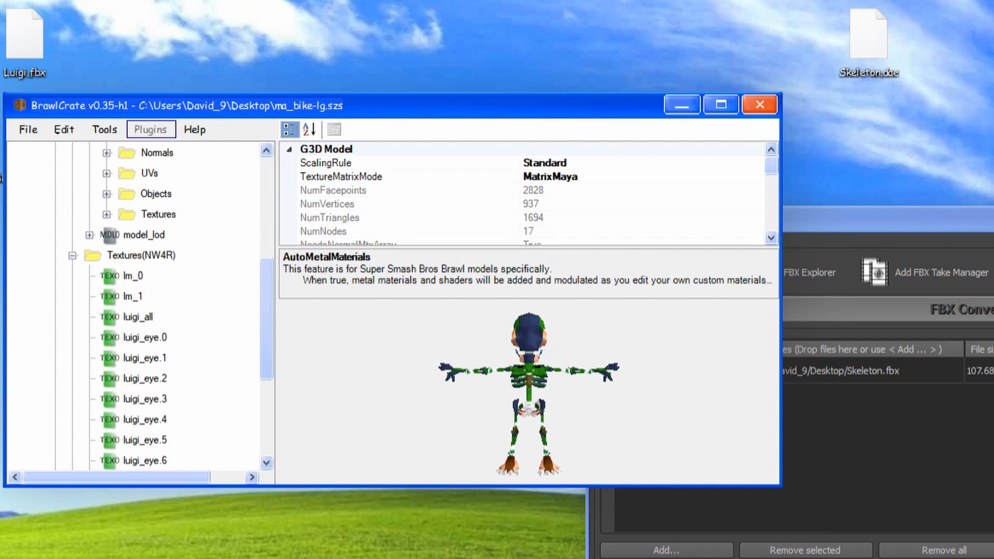
click(138, 317)
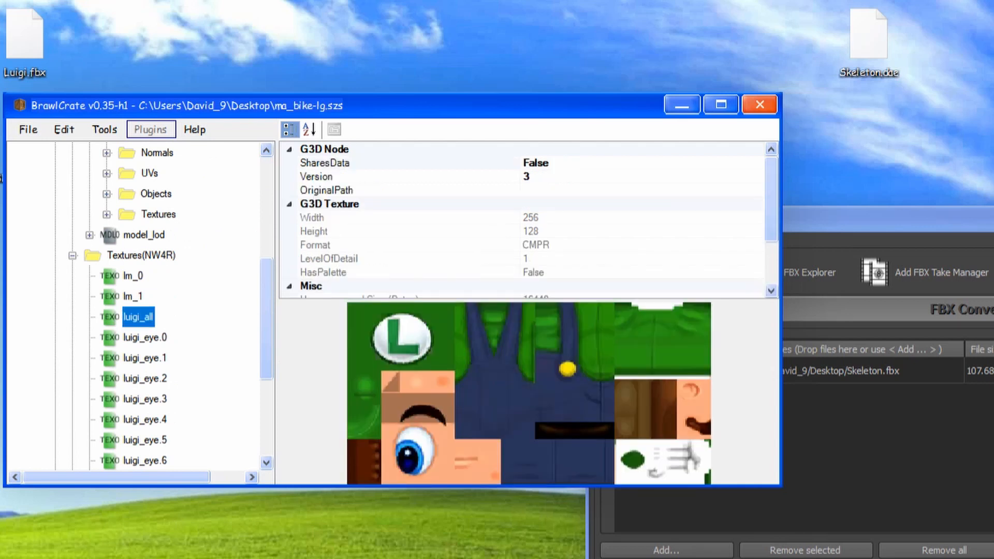
right_click(145, 318)
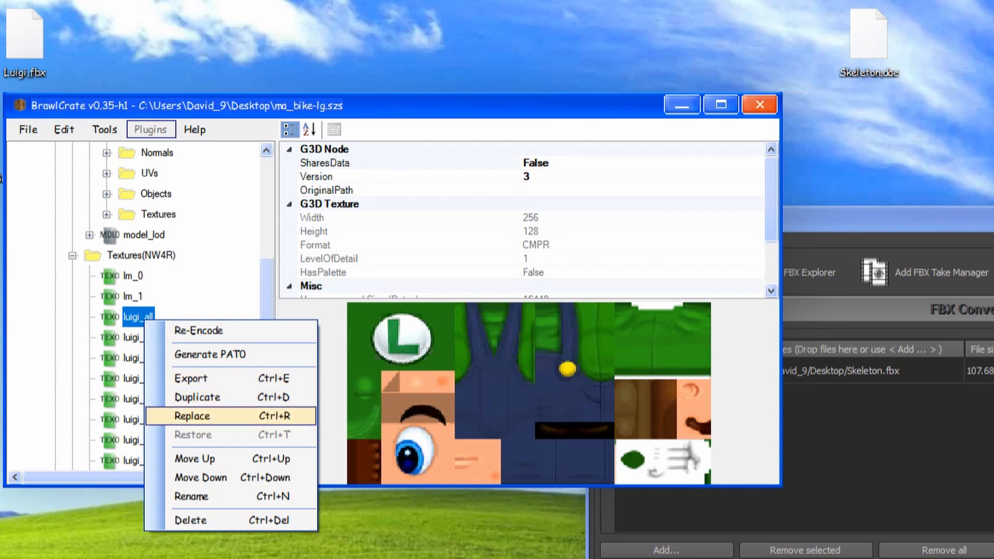
click(192, 416)
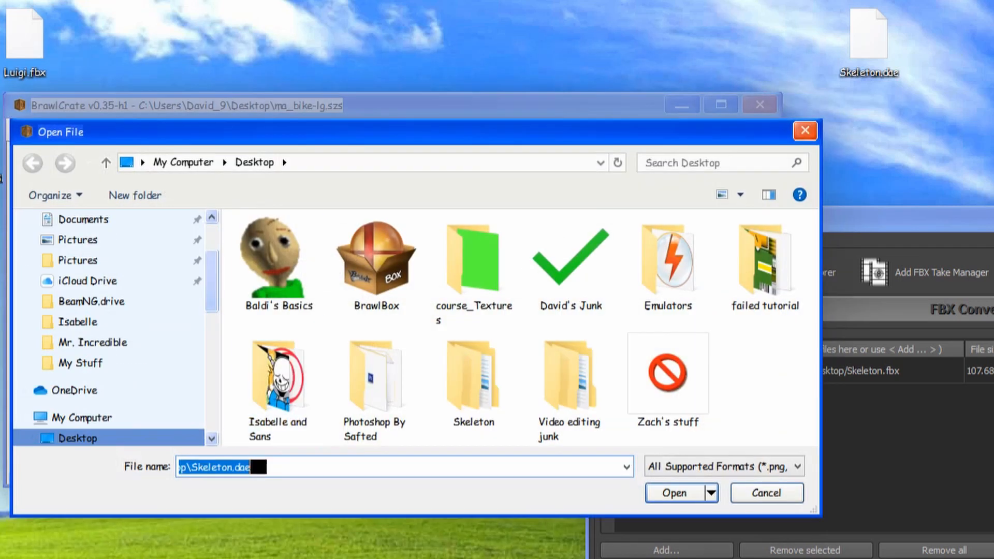
double_click(473, 382)
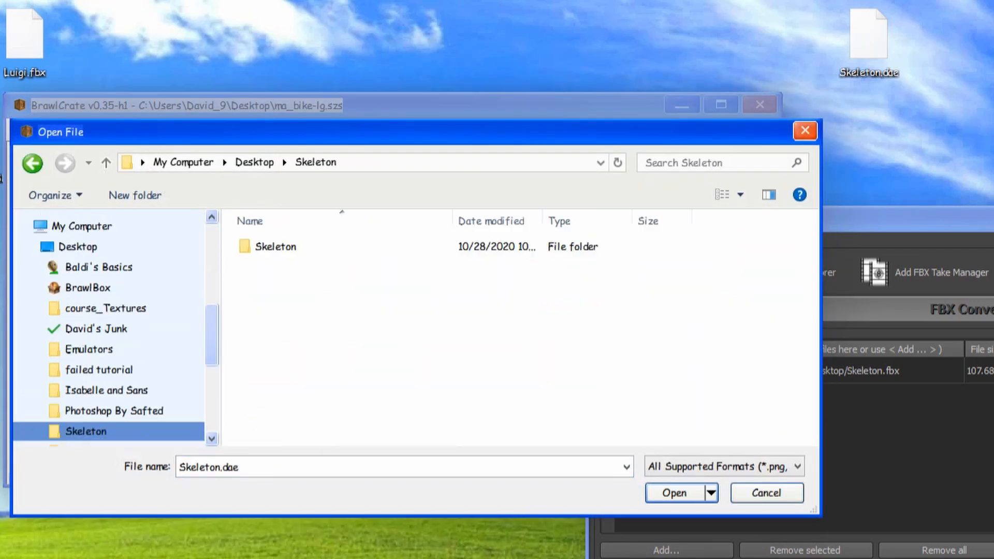
key(Return)
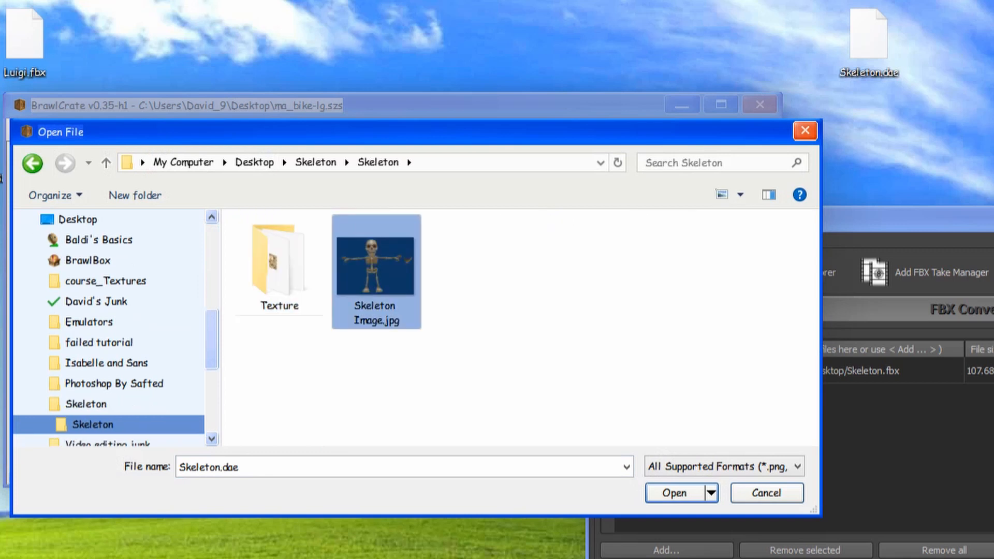
double_click(279, 267)
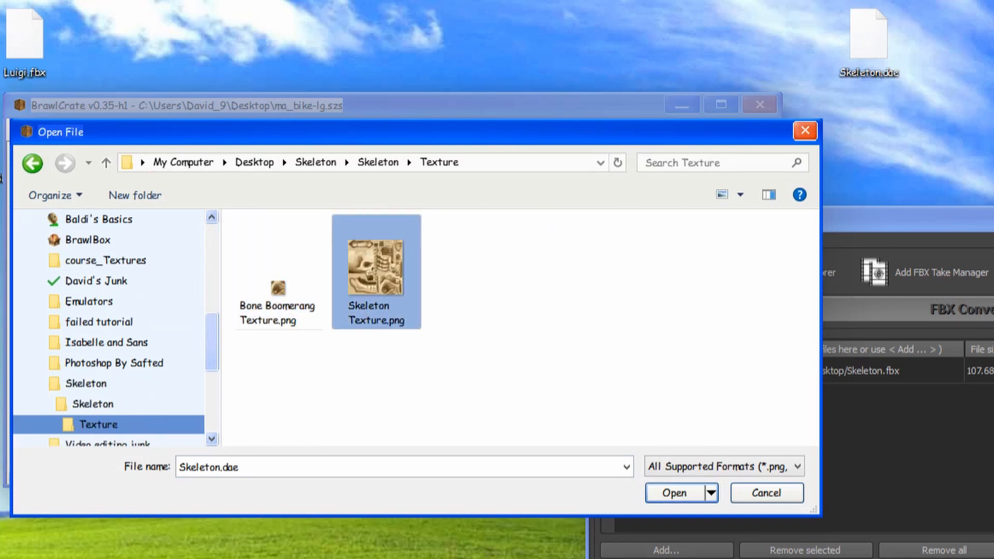
double_click(358, 298)
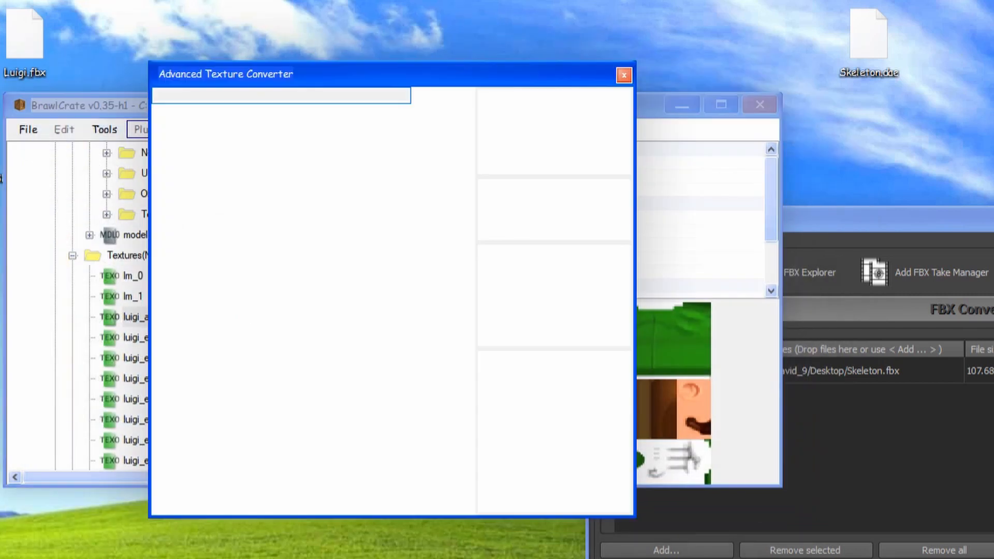
key(Return)
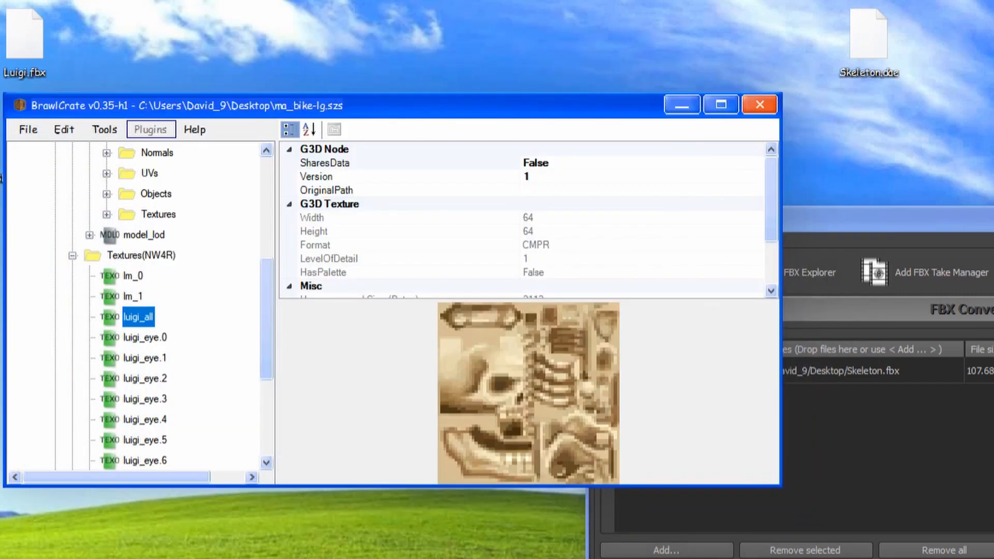
Step: Preview the retextured model, open it in the Advanced Model Editor with bones hidden, and frame the whole skeleton
scroll(140, 306, up, 4)
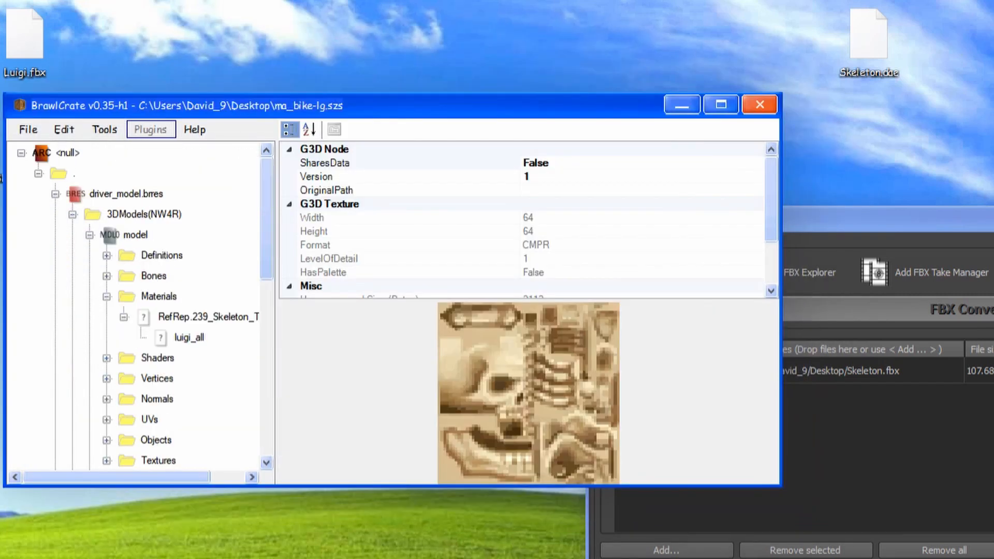
click(135, 234)
scroll(528, 392, up, 6)
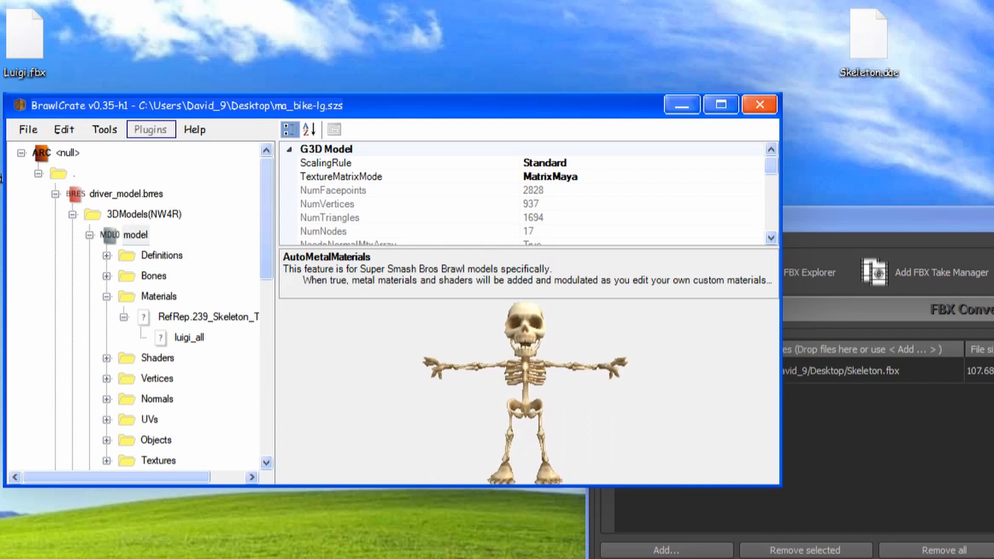
right_click(133, 234)
click(176, 242)
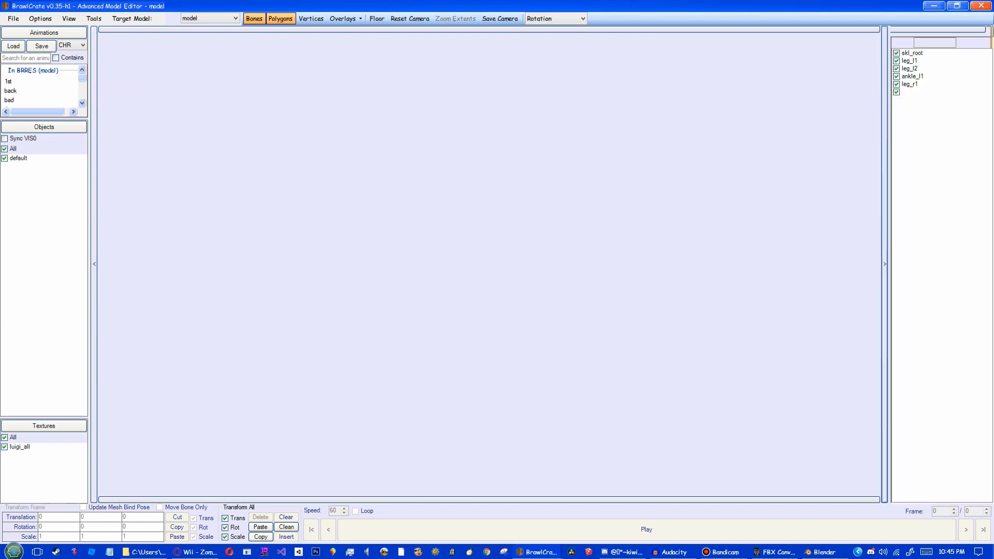
scroll(489, 148, up, 5)
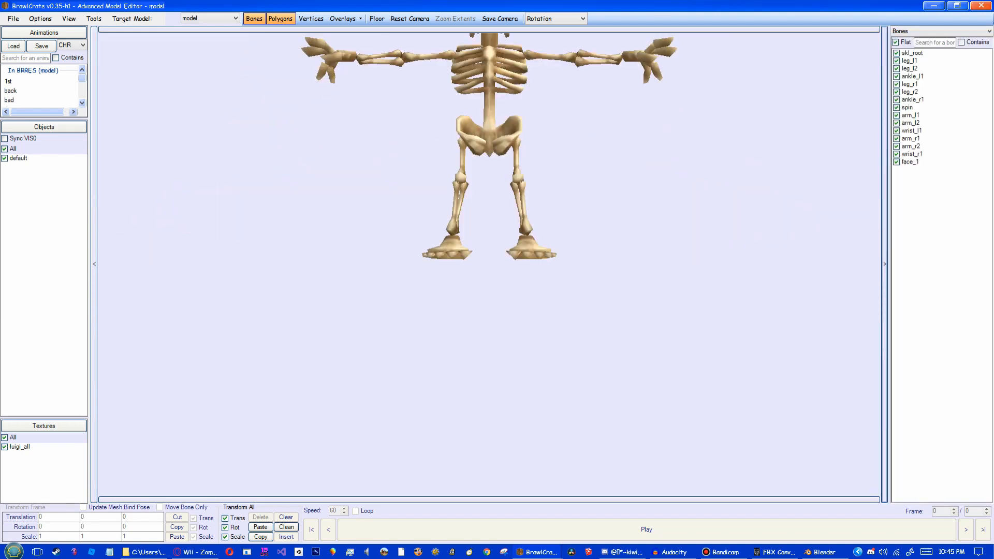
scroll(489, 264, down, 5)
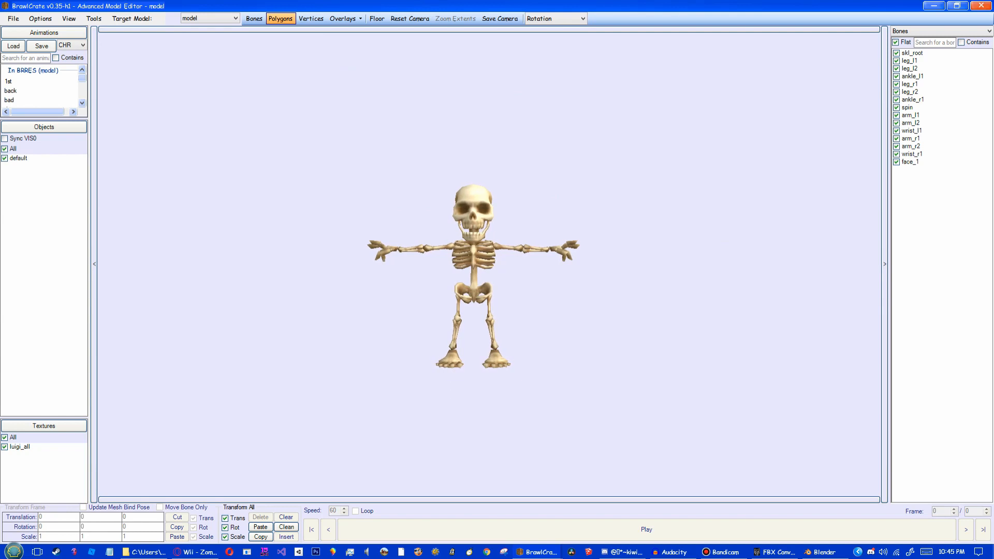
Step: Play the model's 1st, bad and damage animations and view the back pose to check the rigging
click(9, 81)
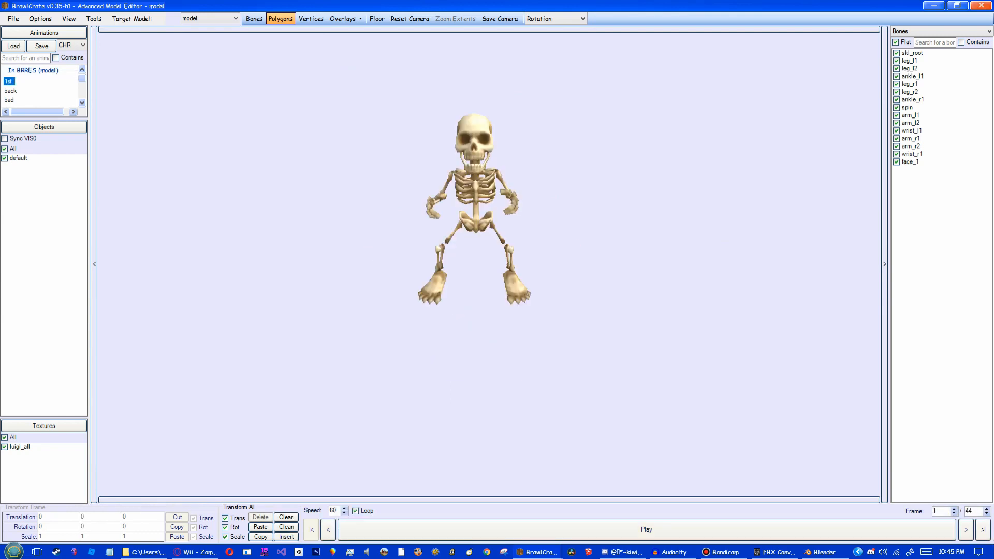
click(646, 530)
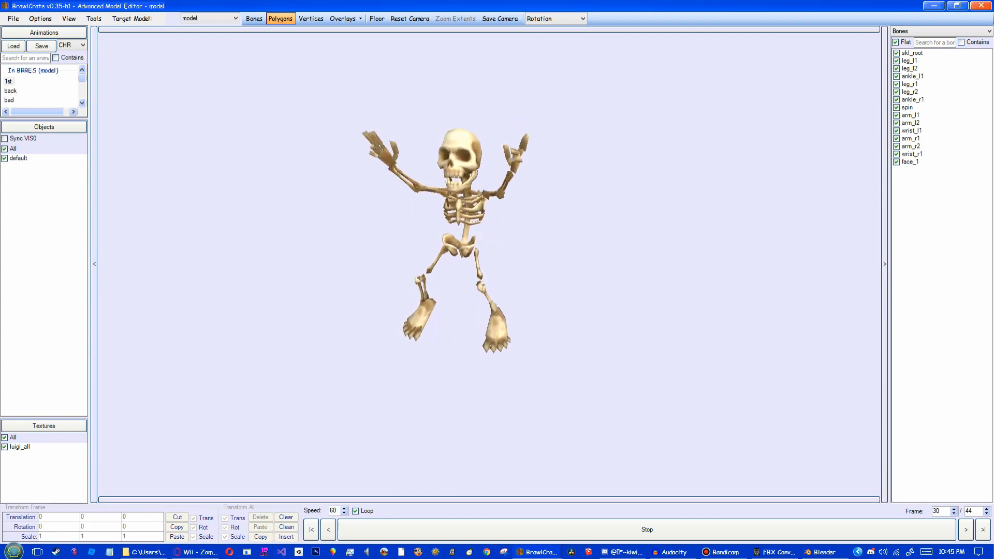
scroll(41, 85, down, 1)
scroll(42, 86, up, 1)
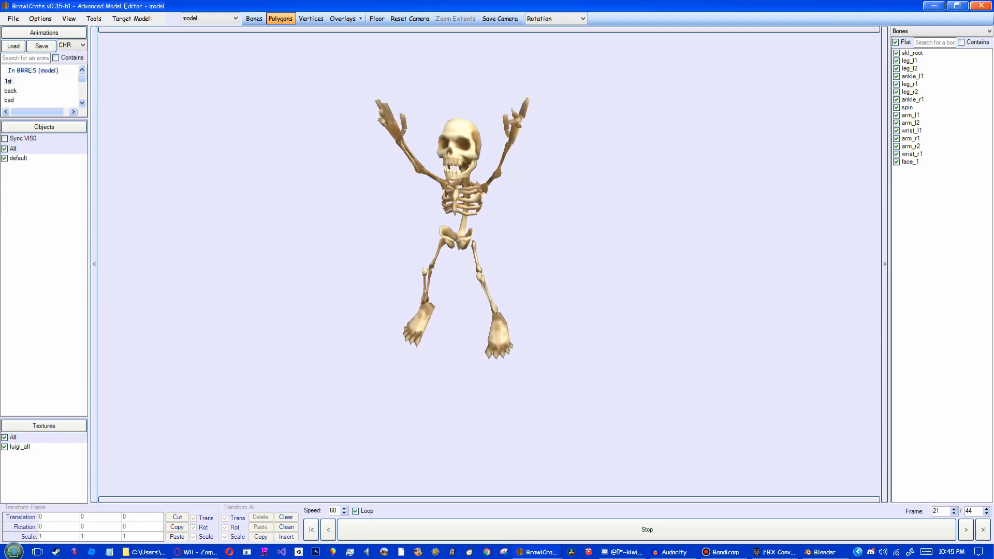
click(11, 90)
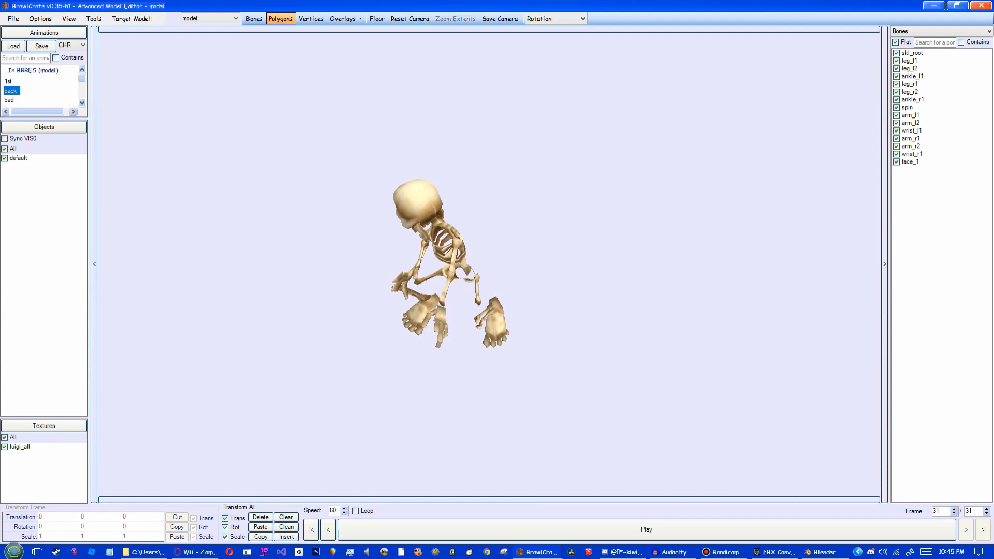
scroll(42, 85, down, 1)
click(10, 73)
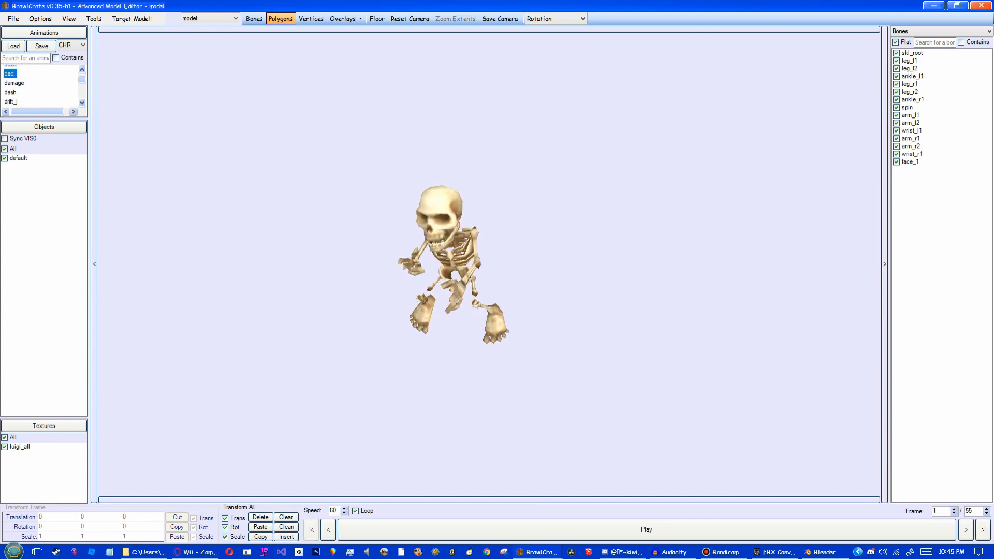
click(645, 529)
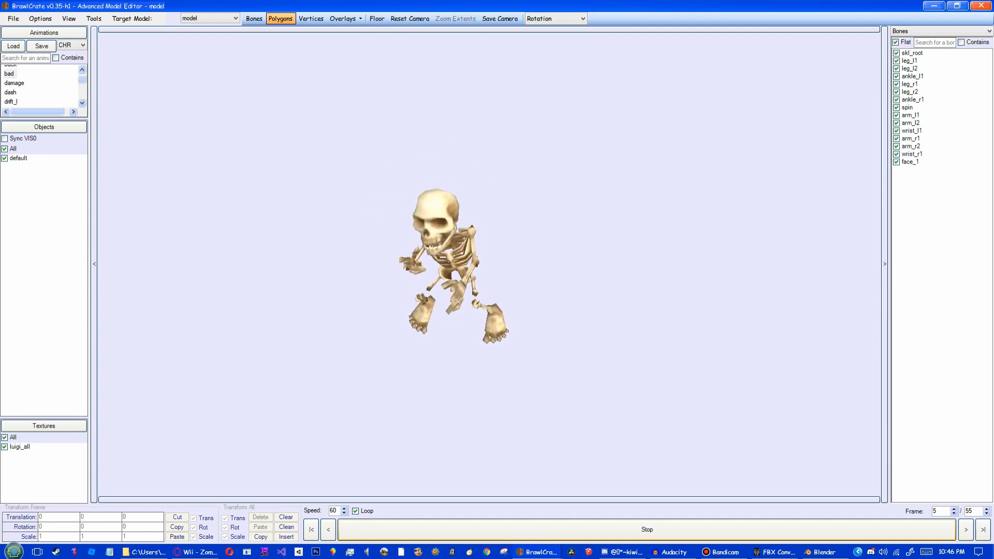
click(15, 83)
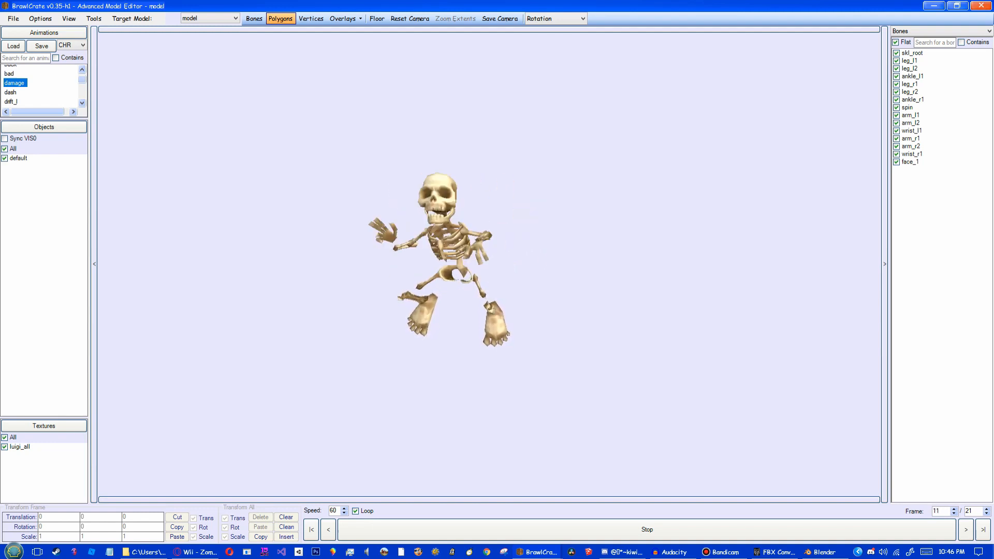
Step: Switch to Blender to review the default mesh's vertex groups, checking back on the damage animation in BrawlCrate
key(alt+Tab)
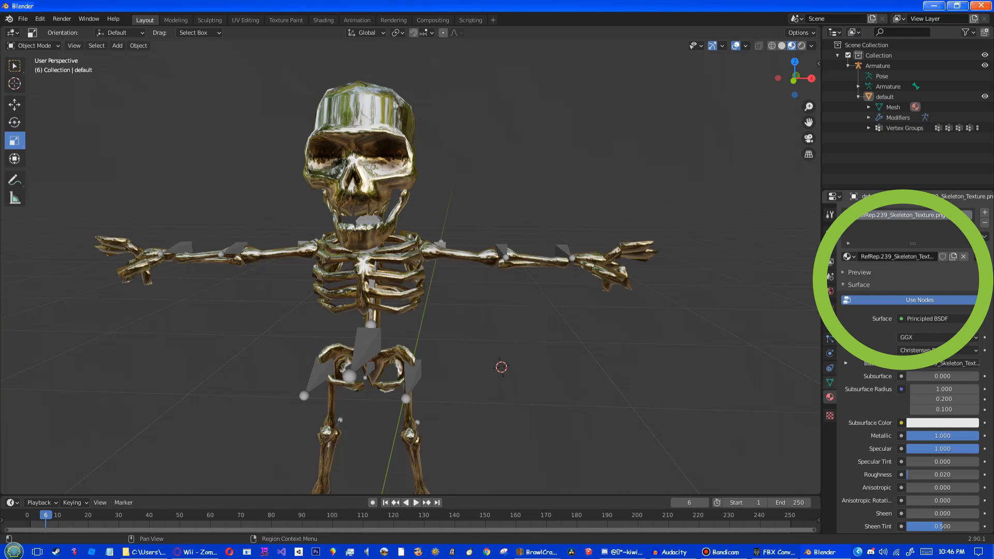
click(829, 381)
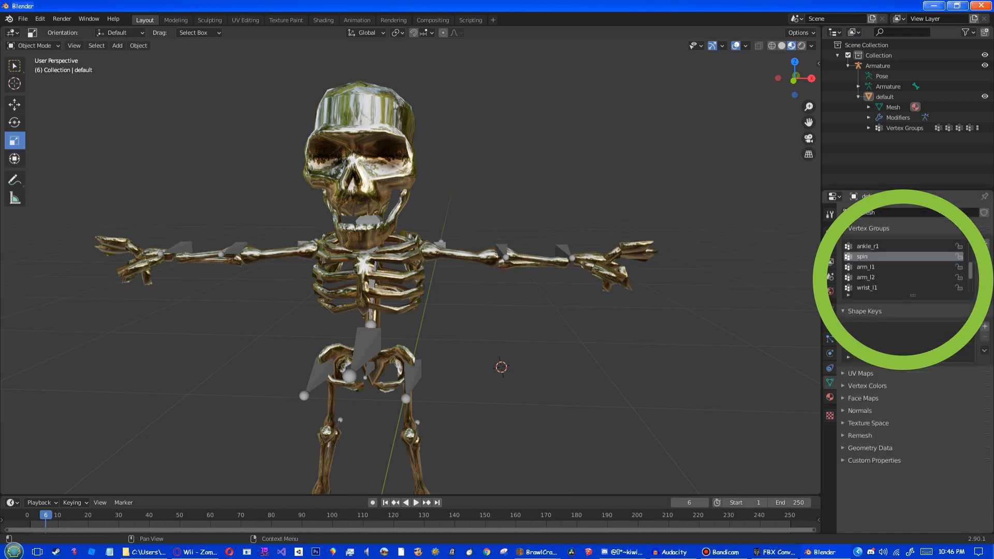
mouse_move(536, 551)
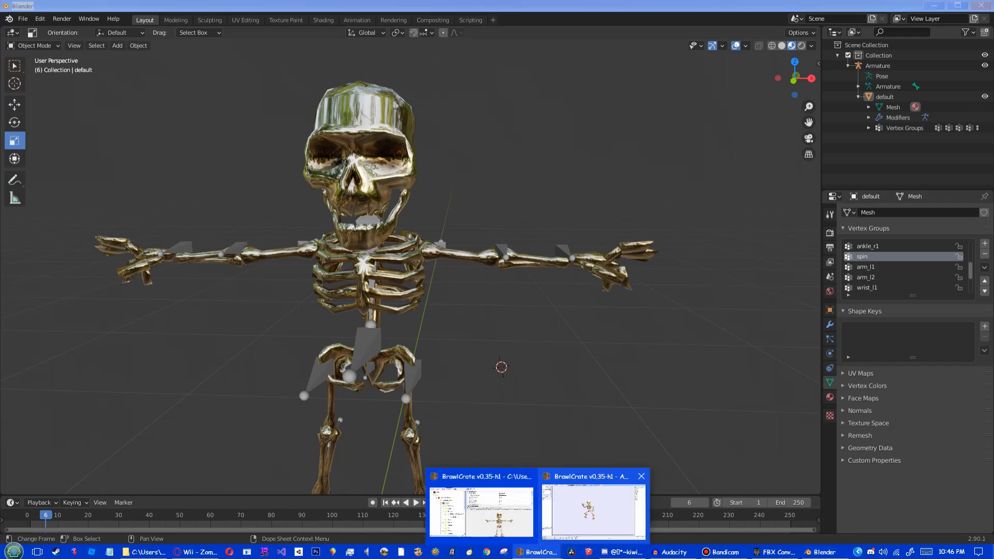
click(593, 498)
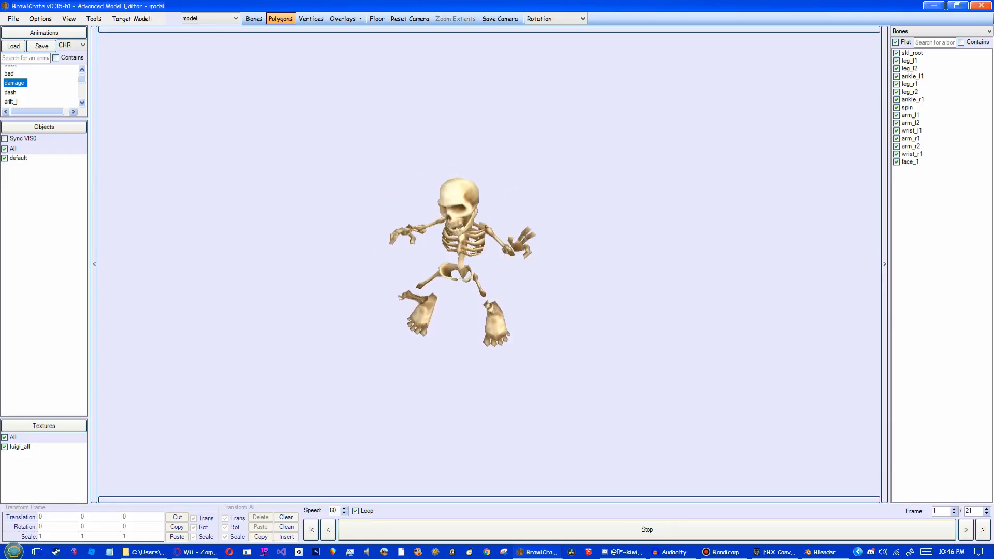
click(775, 552)
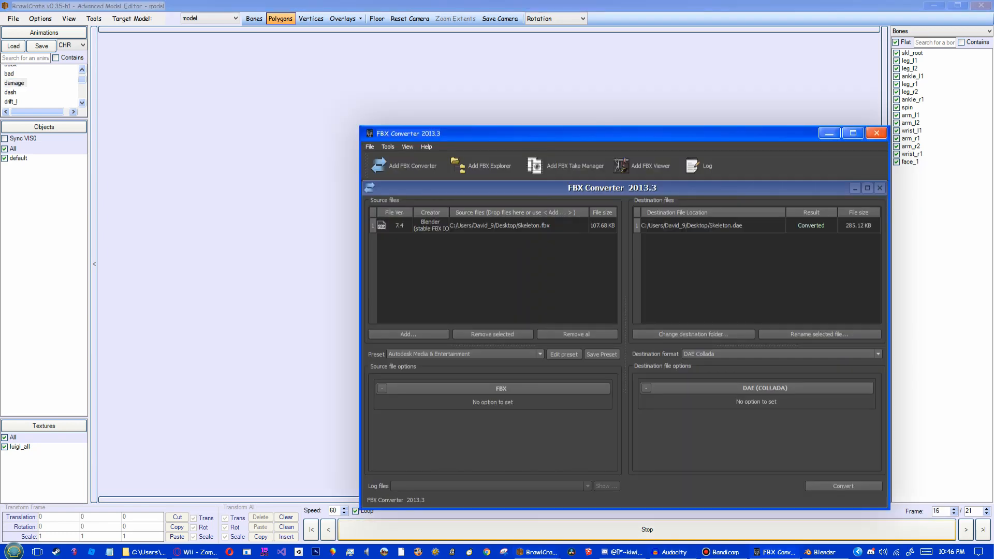
click(825, 552)
scroll(903, 267, down, 2)
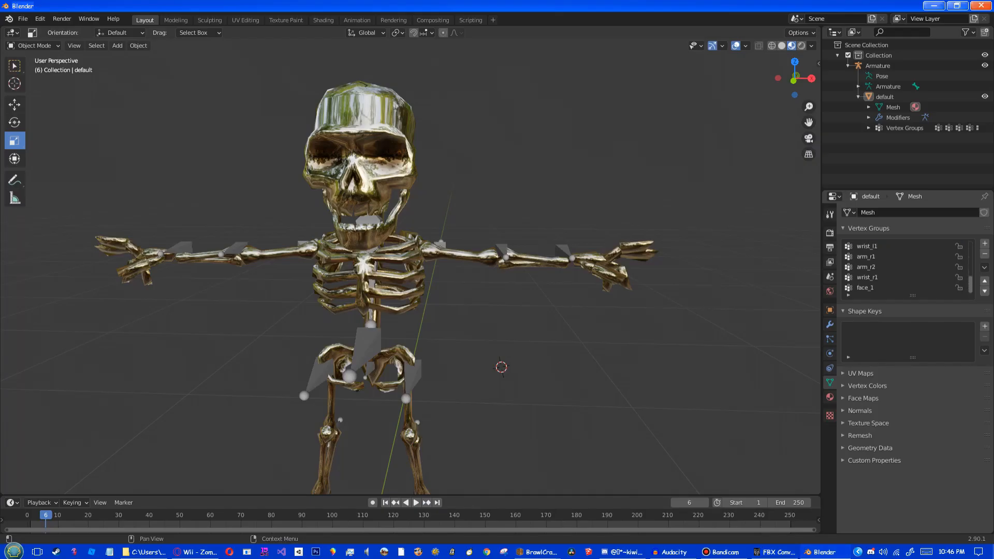
scroll(903, 266, up, 4)
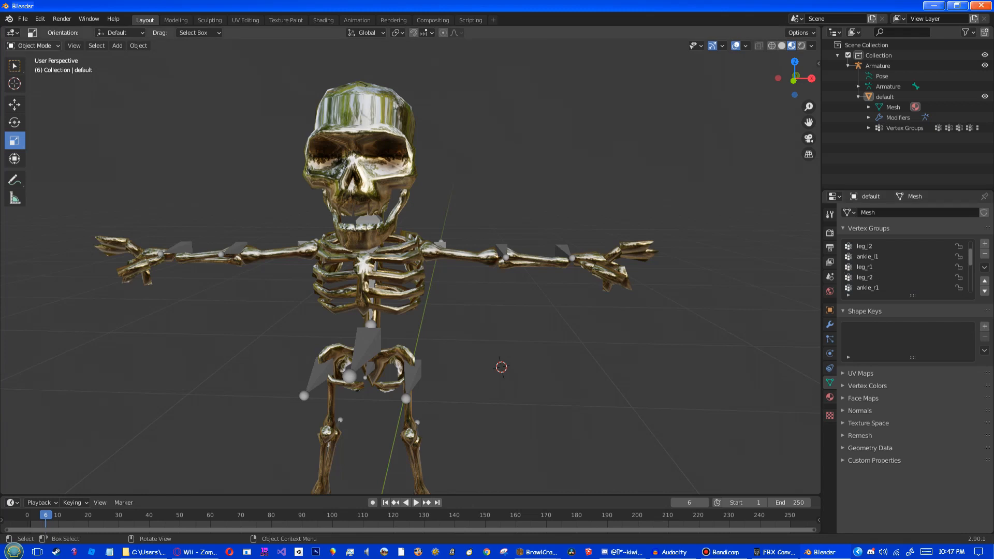
Step: Put the default skeleton mesh into Edit Mode and clear the vertex selection
click(34, 45)
click(28, 69)
key(b)
drag(410, 98, 399, 125)
key(alt+a)
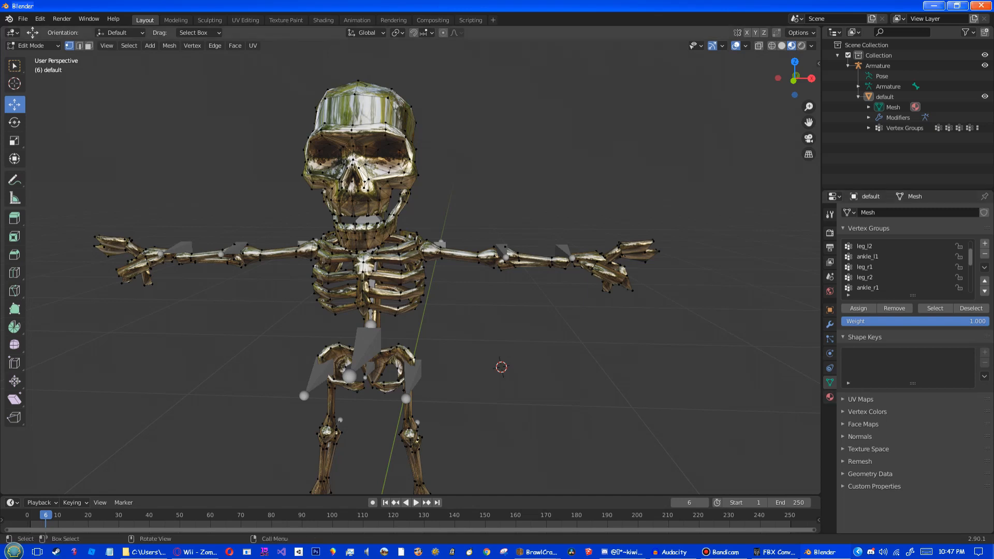
Step: Switch to BrawlCrate, minimize the Advanced Model Editor and FBX Converter, and bring BrawlCrate's main window to mid-desktop
mouse_move(538, 552)
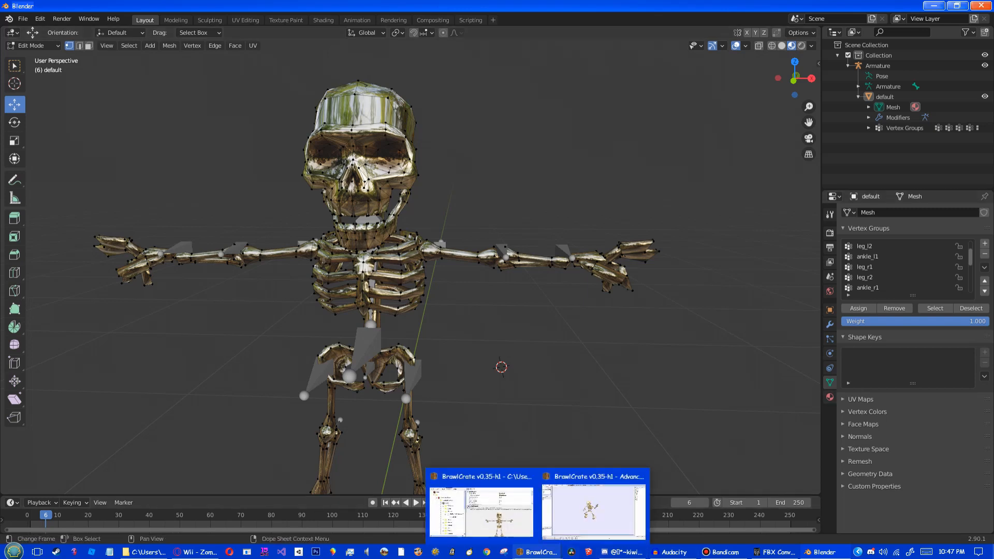
click(587, 506)
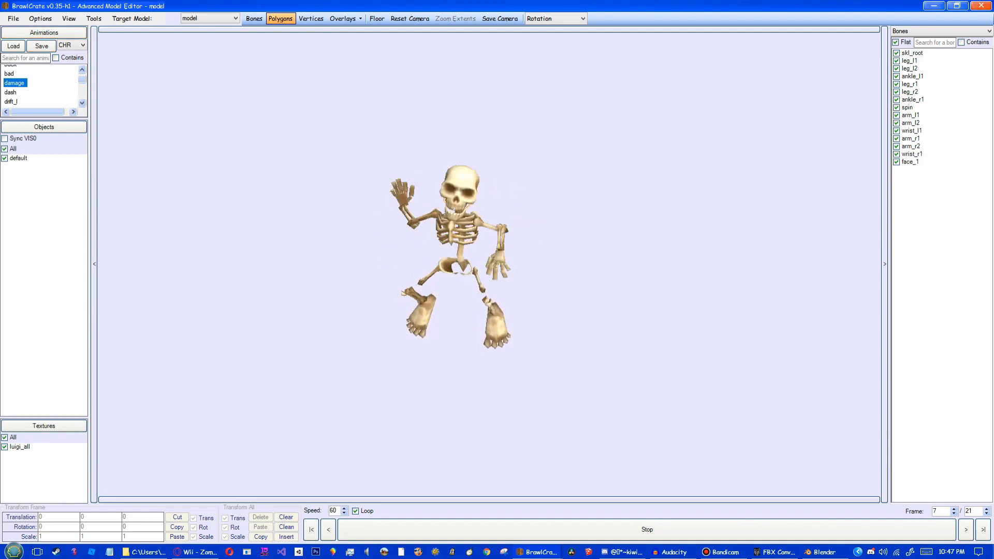
key(alt+Tab)
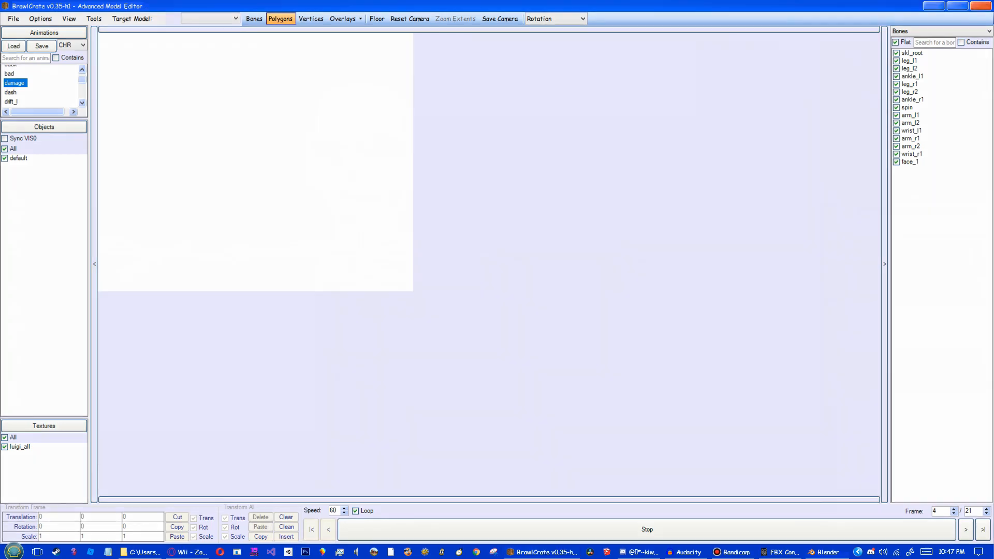
click(933, 6)
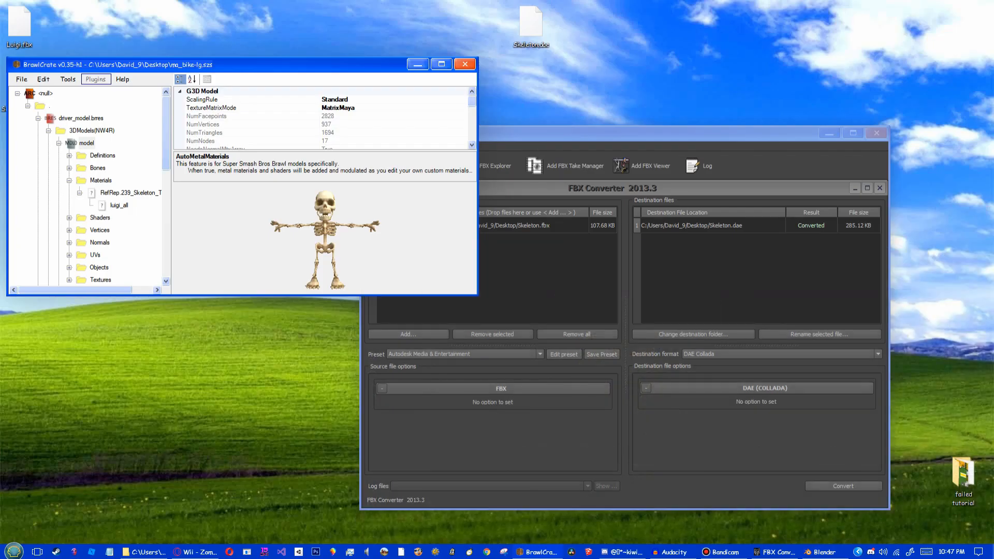
click(829, 133)
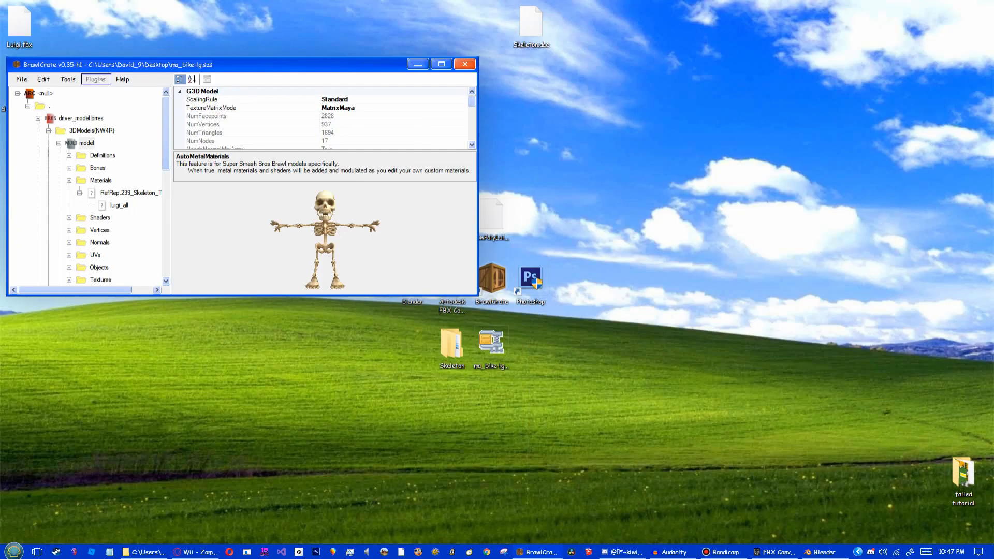
drag(238, 64, 487, 145)
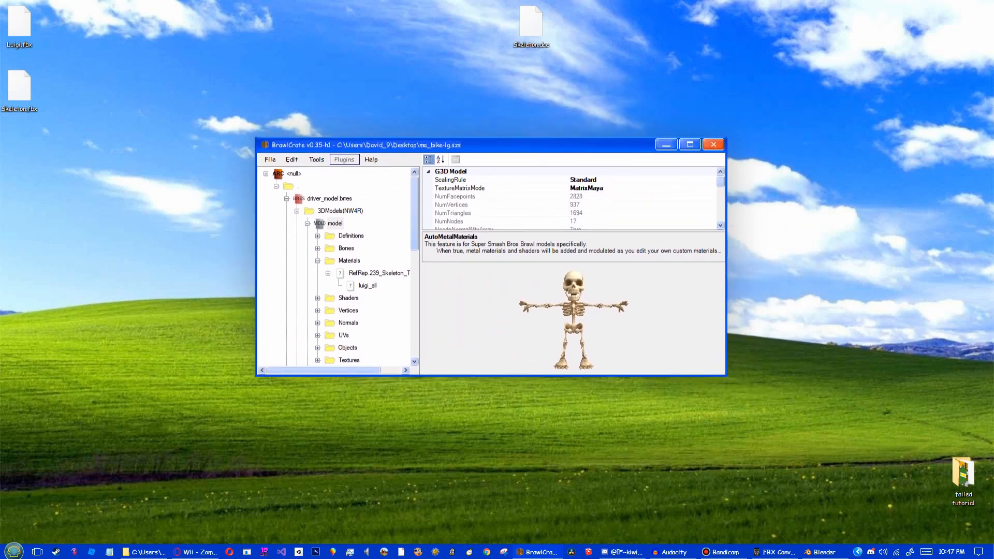
Step: Preview the body model in kart_model.brres and orbit it to inspect the bike's side
scroll(336, 266, down, 4)
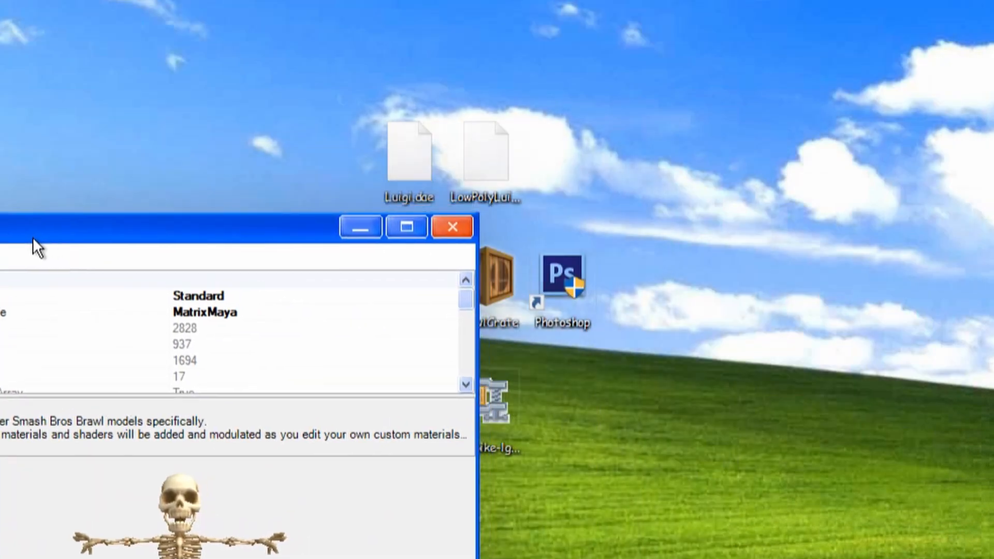
click(562, 285)
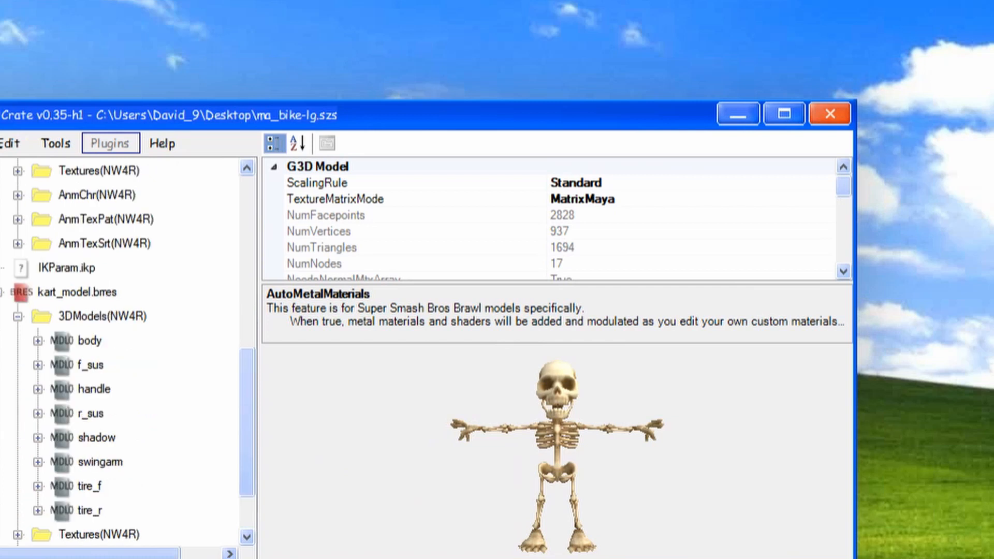
click(90, 340)
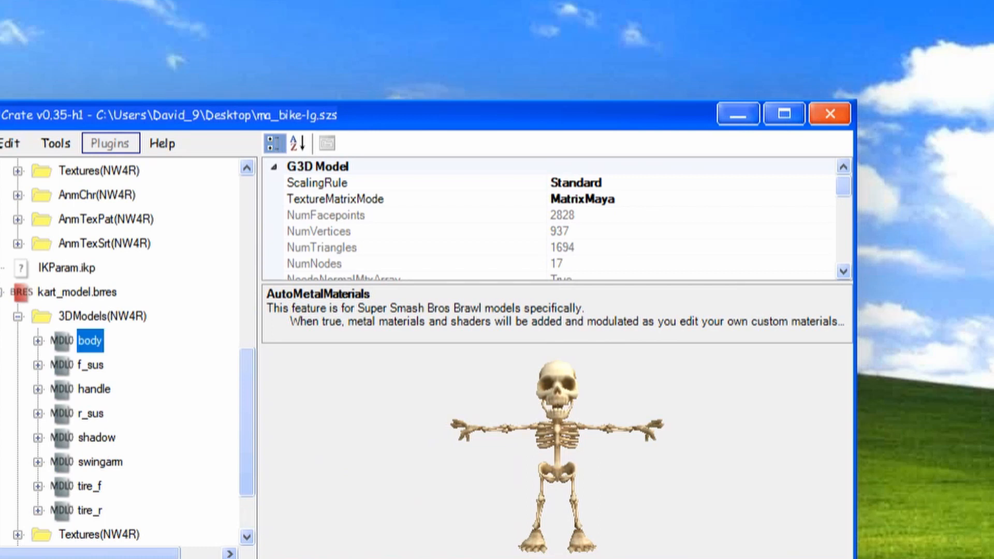
scroll(557, 448, down, 4)
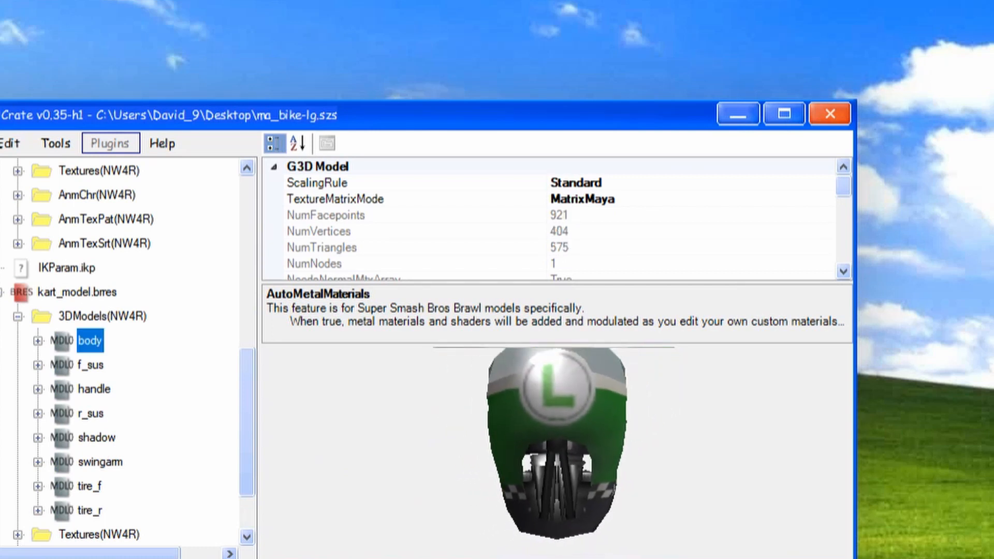
right_drag(557, 448, 498, 436)
right_drag(794, 471, 870, 497)
key(ctrl)
right_drag(574, 463, 577, 461)
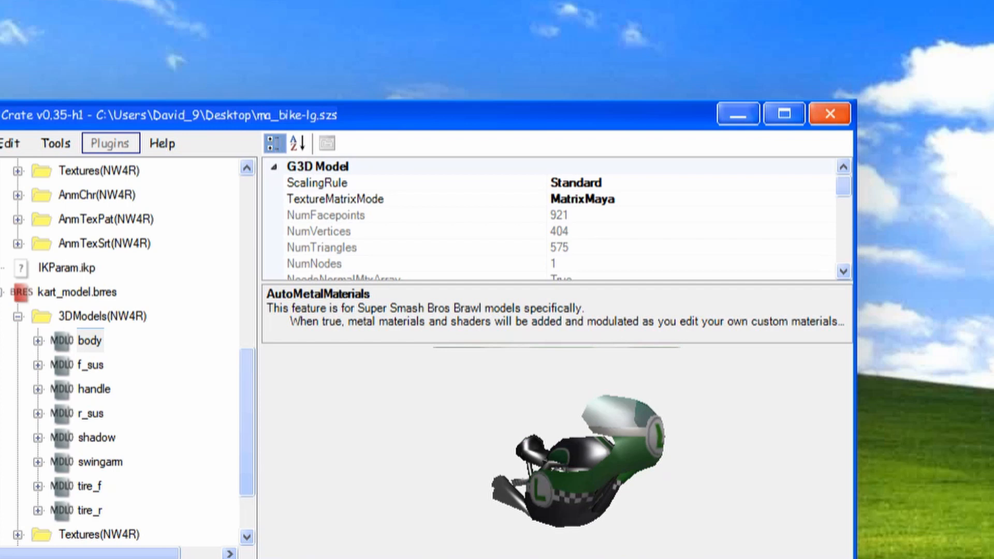
Step: Export the body texture from kart_model.brres to the Desktop as body.png
scroll(124, 352, down, 1)
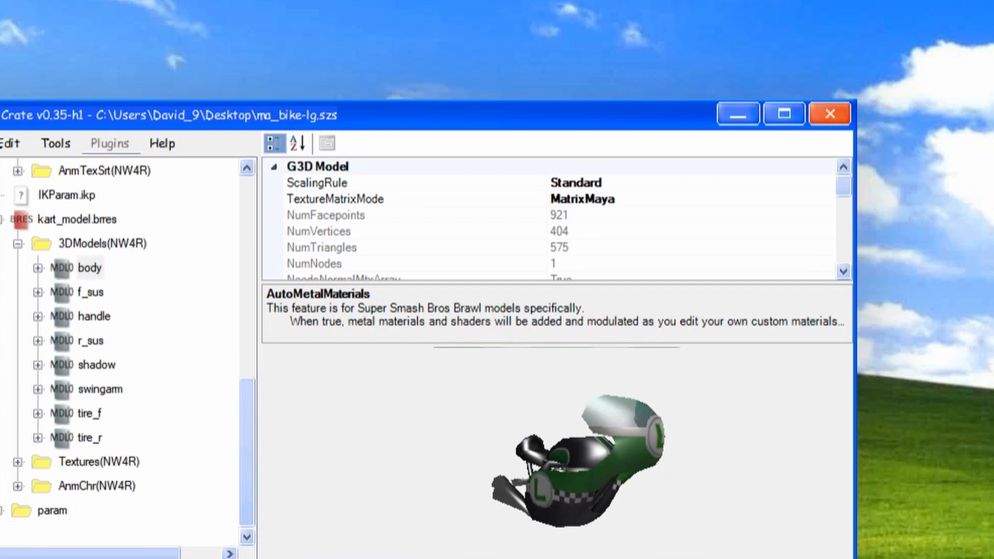
click(18, 462)
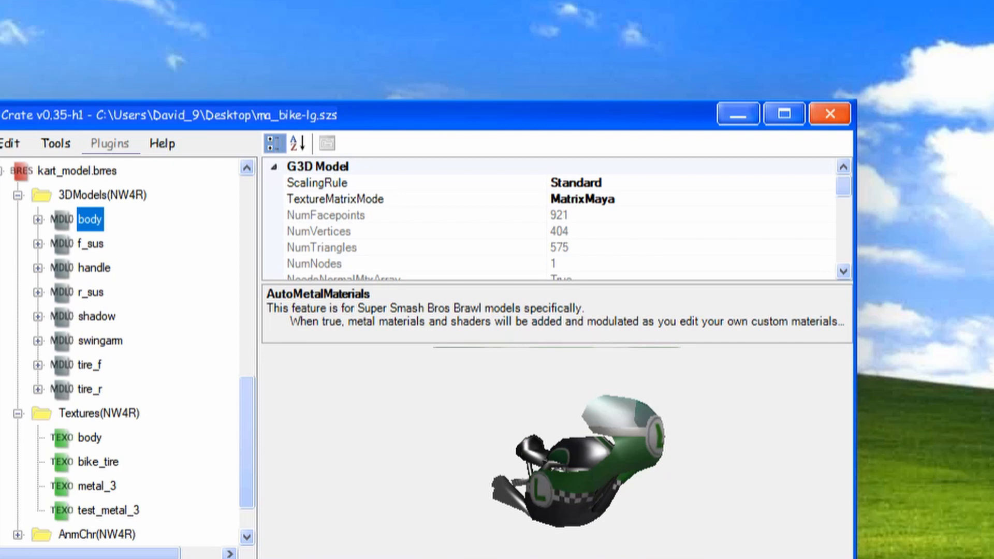
click(18, 195)
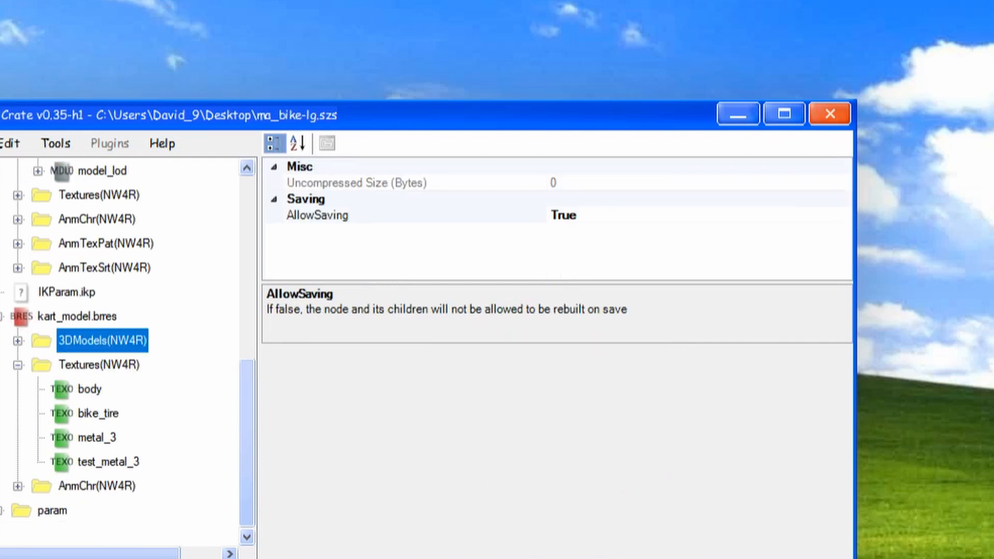
click(89, 388)
right_click(81, 393)
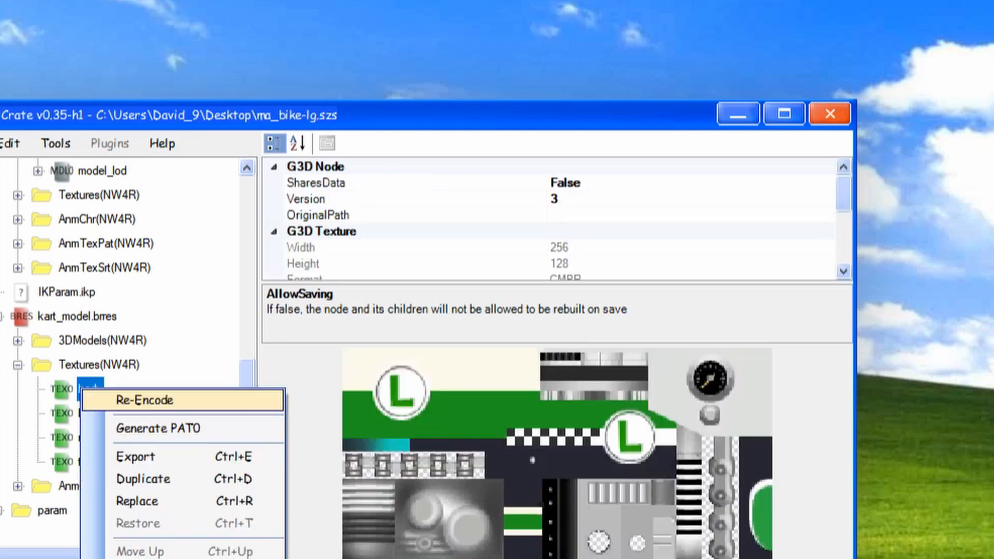
click(133, 454)
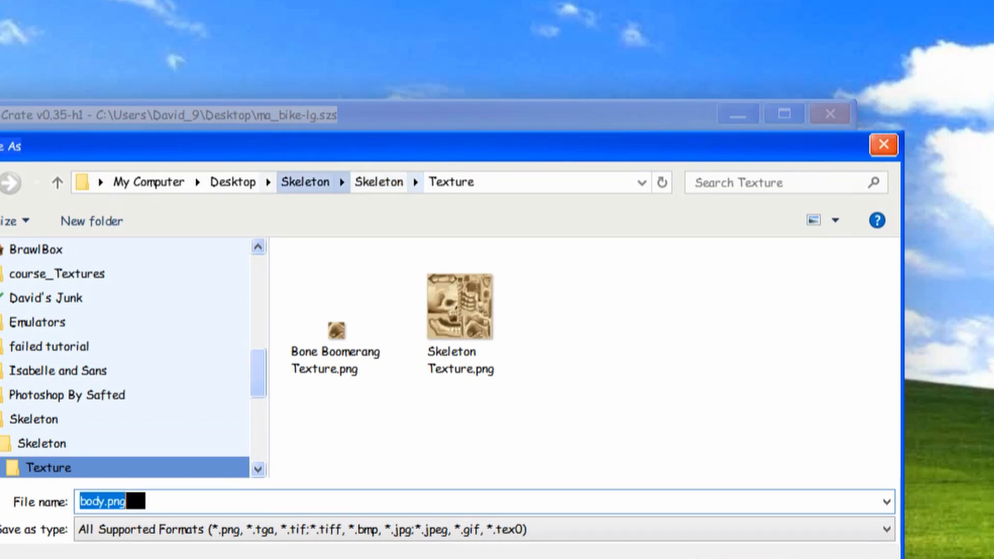
click(233, 181)
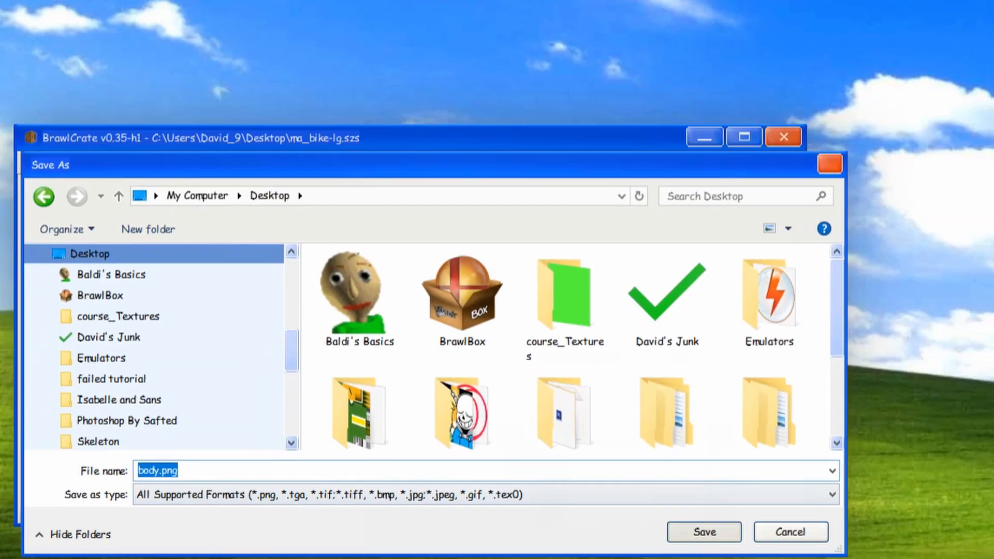
key(Return)
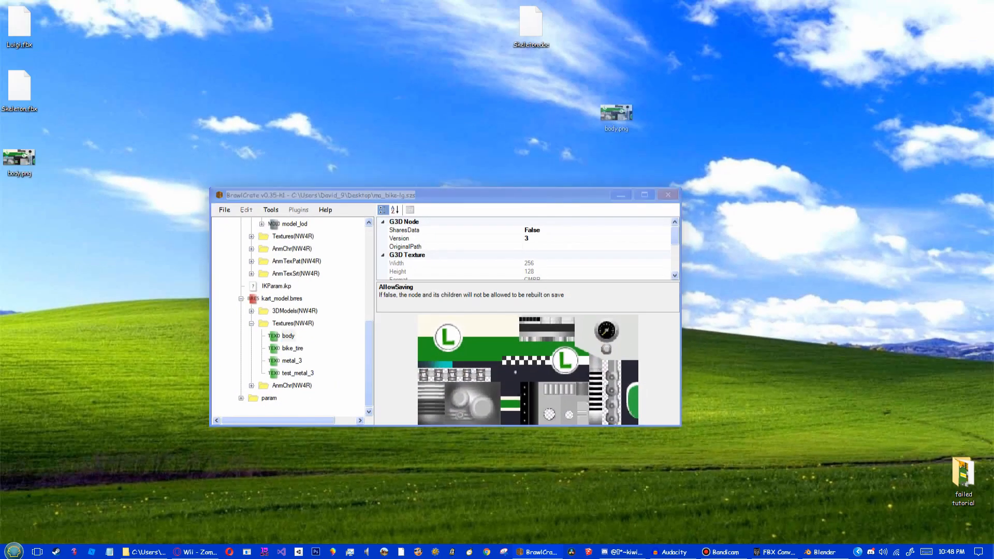
Step: Place body.png beside the other desktop files, launch Photoshop, and reposition the BrawlCrate window
drag(619, 110, 414, 27)
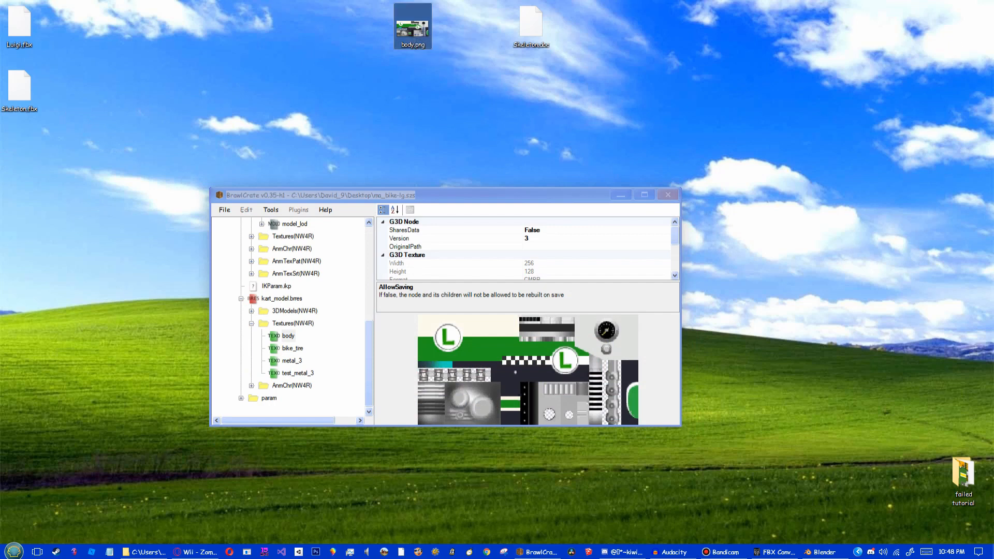
drag(414, 195, 105, 191)
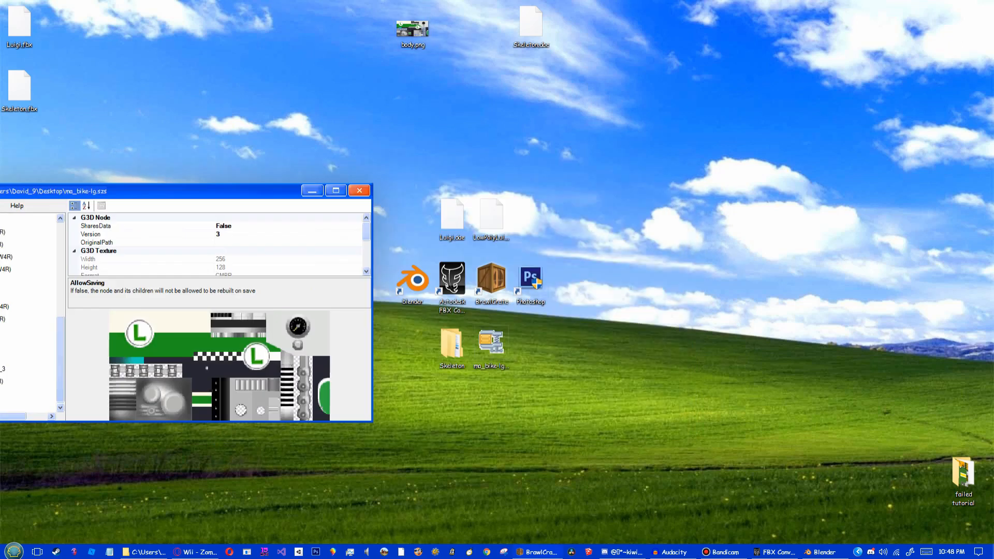
double_click(531, 280)
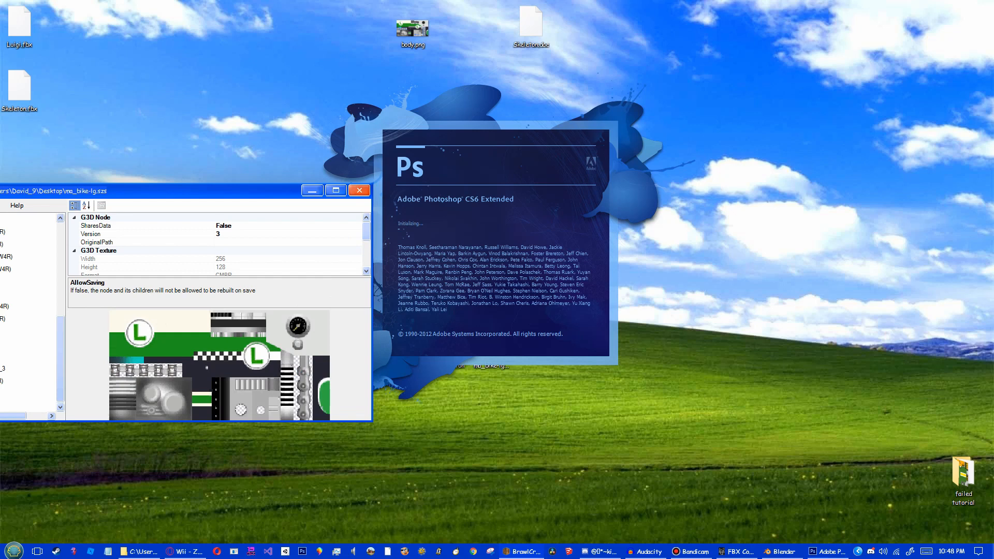
drag(207, 191, 396, 259)
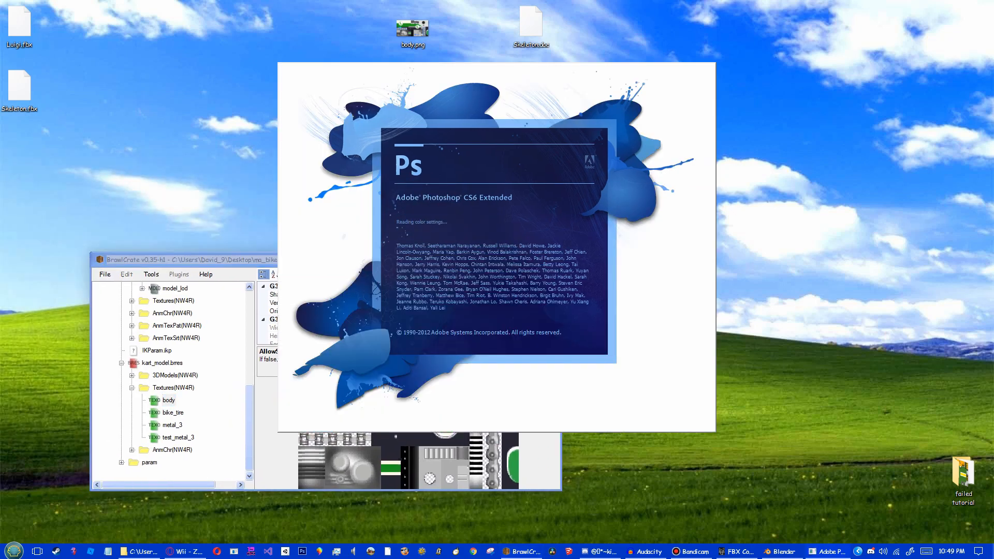
Step: Preview the bike's body model in BrawlCrate again to compare it with its texture
key(alt+Tab)
click(132, 375)
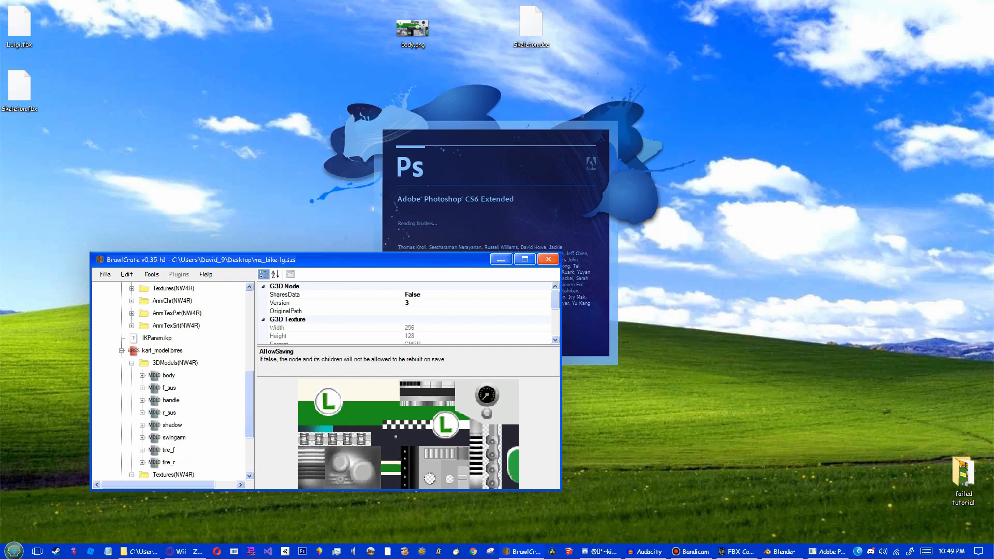
click(168, 375)
scroll(408, 433, up, 1)
scroll(408, 433, down, 2)
scroll(408, 433, down, 3)
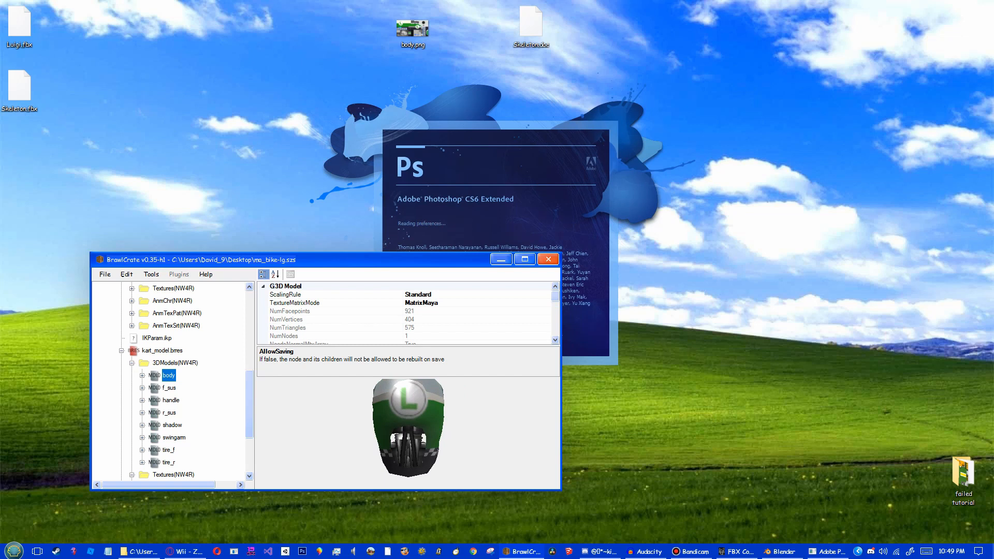
Step: Switch to the Opera browser and open the Google home page in a new tab
click(184, 551)
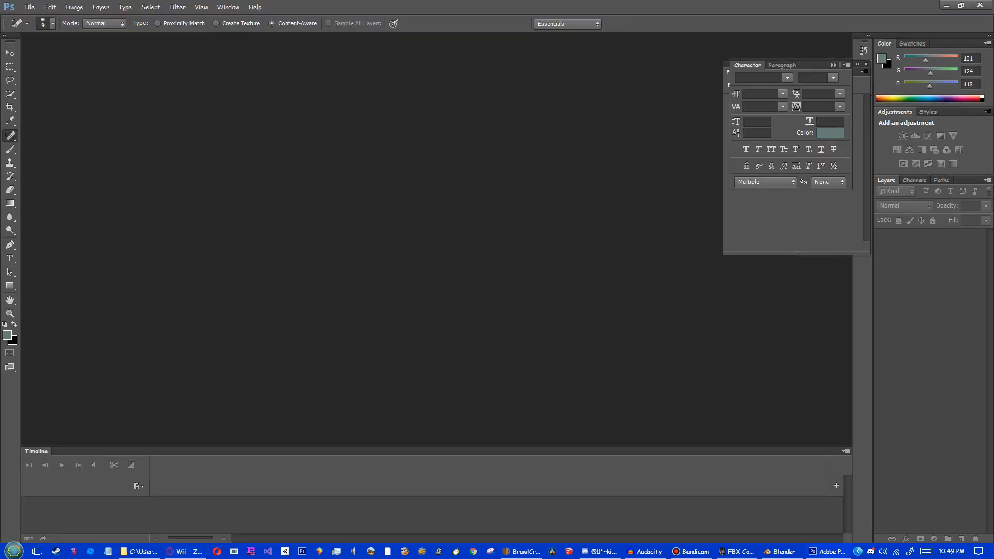
click(185, 550)
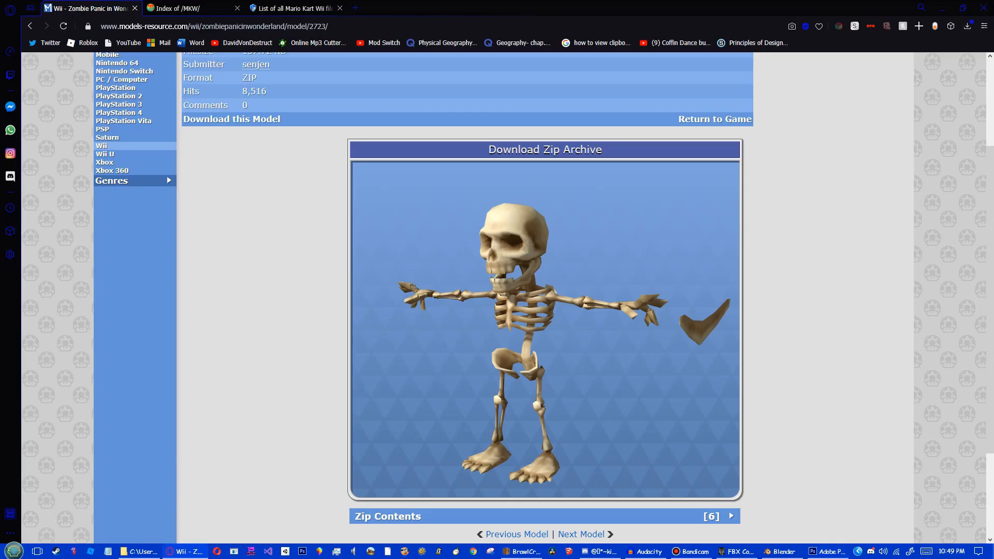
key(ctrl+t)
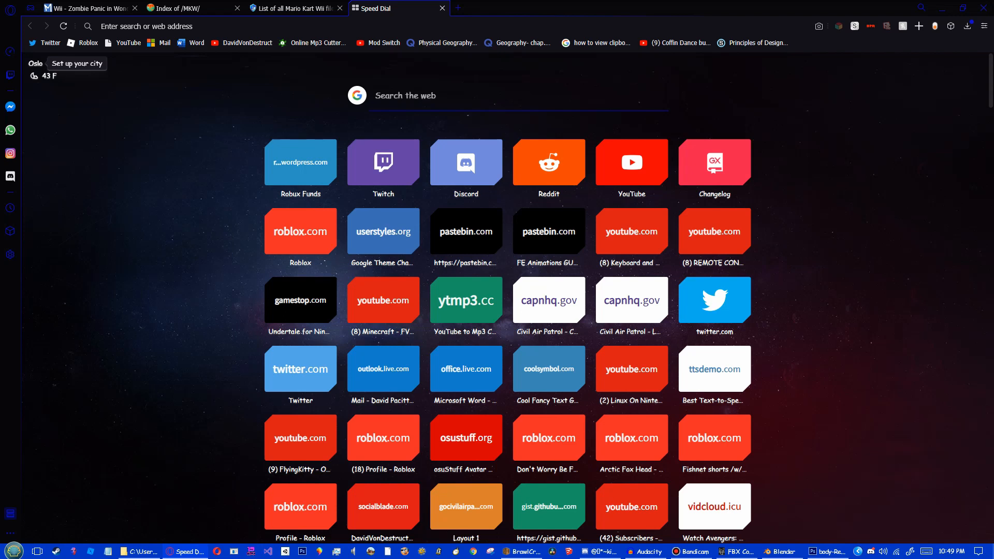
click(374, 96)
text(goog)
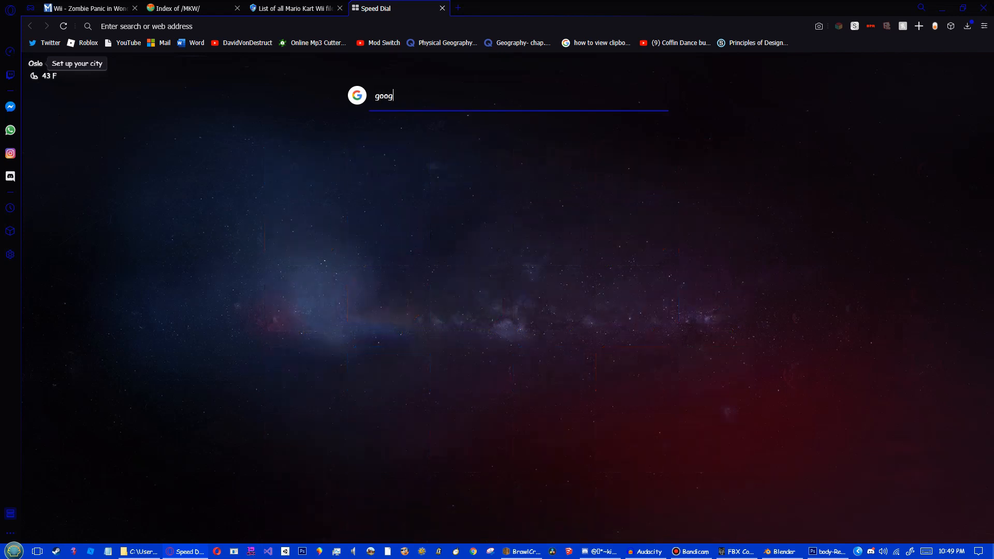
key(Return)
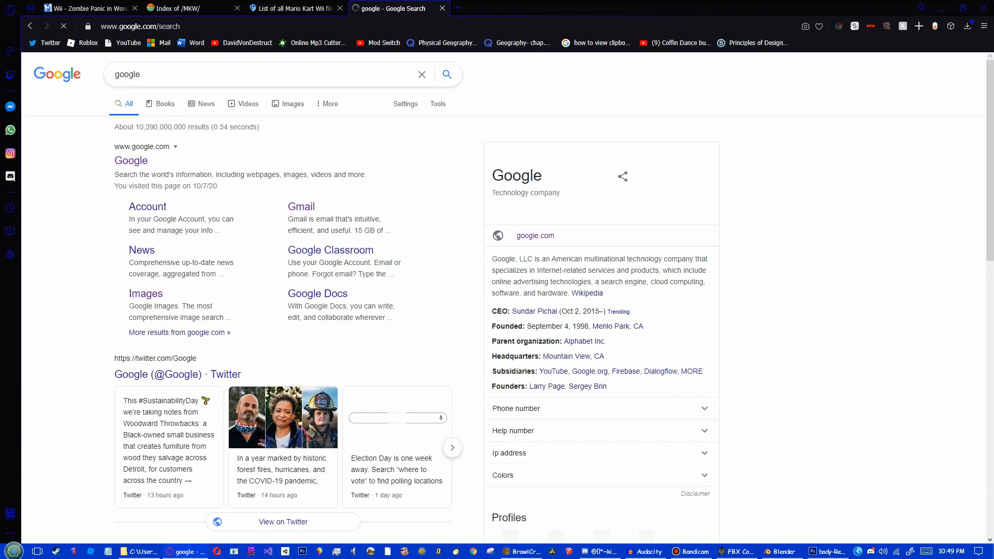
click(131, 160)
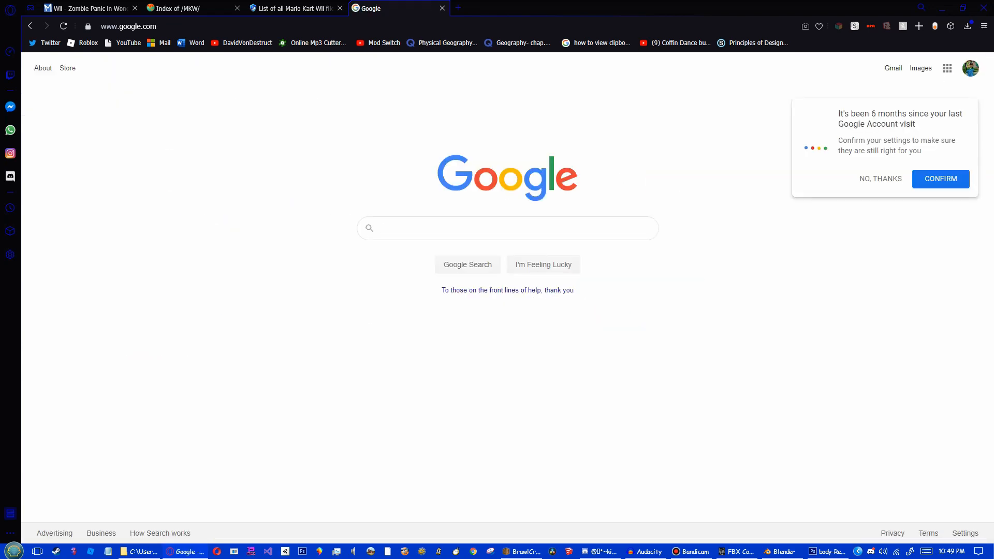
Step: Search Google for "jack o lantern png" and show the image results
click(381, 227)
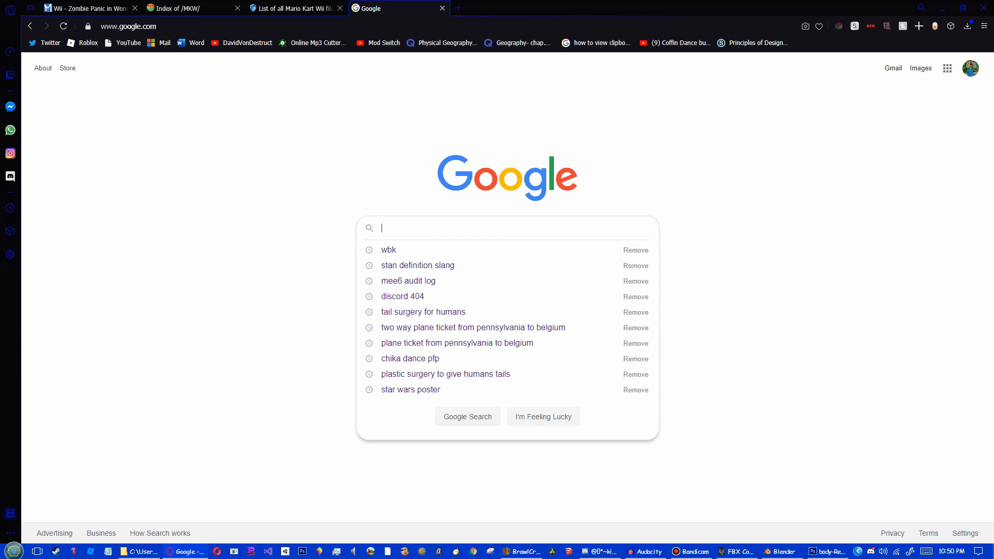
text(jack )
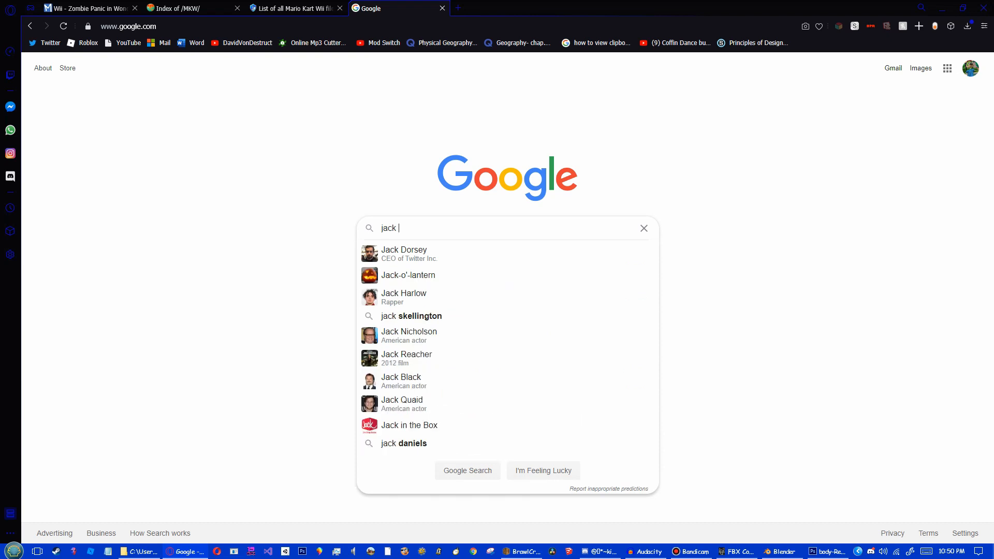
text(o lantern)
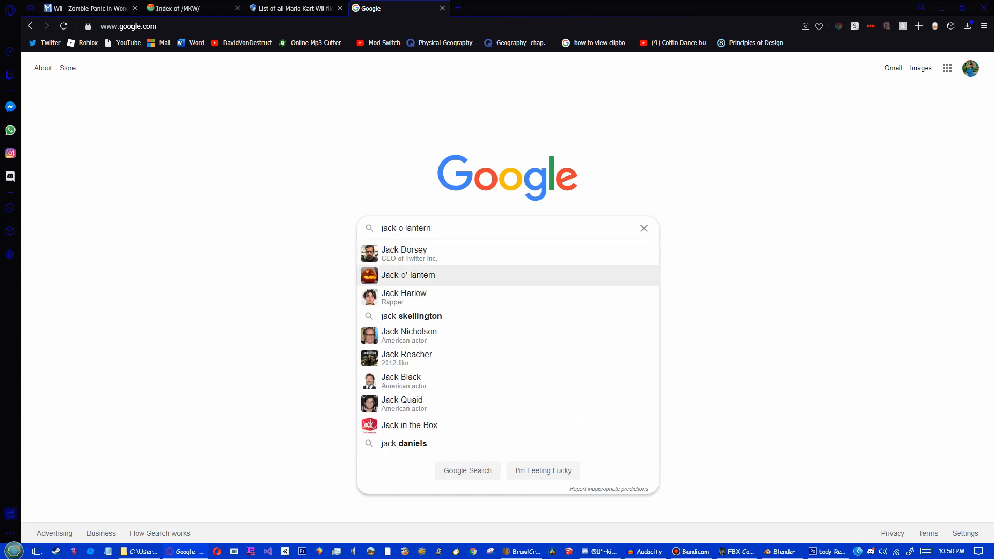
text( png)
key(Return)
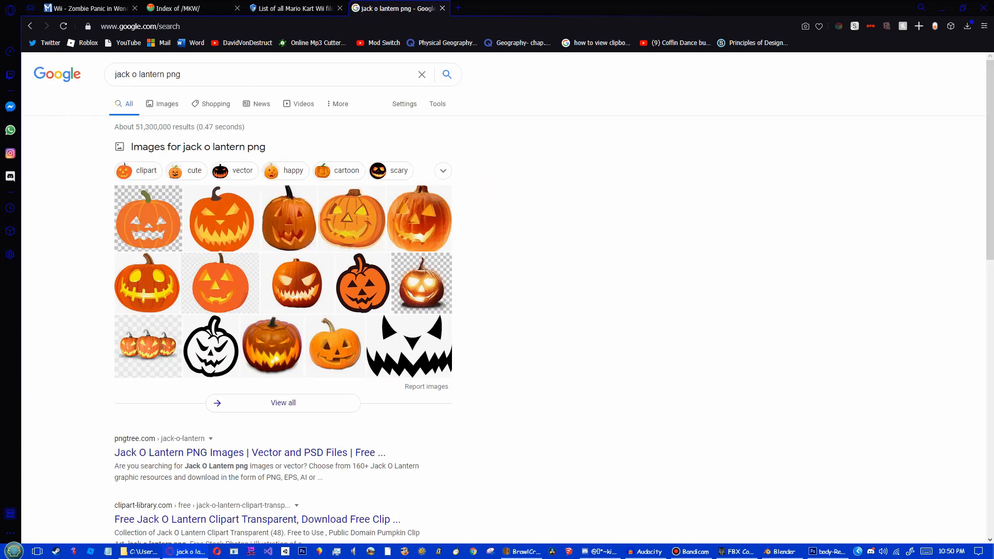
click(198, 147)
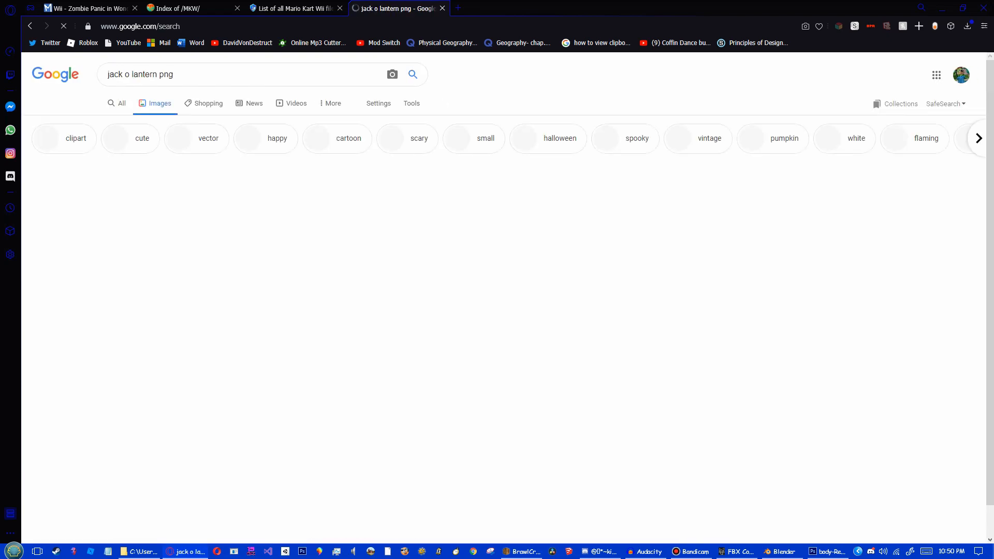
Step: Browse the jack-o'-lantern image results and open the preview of the orange Vecteezy pumpkin with transparent background
scroll(332, 282, down, 5)
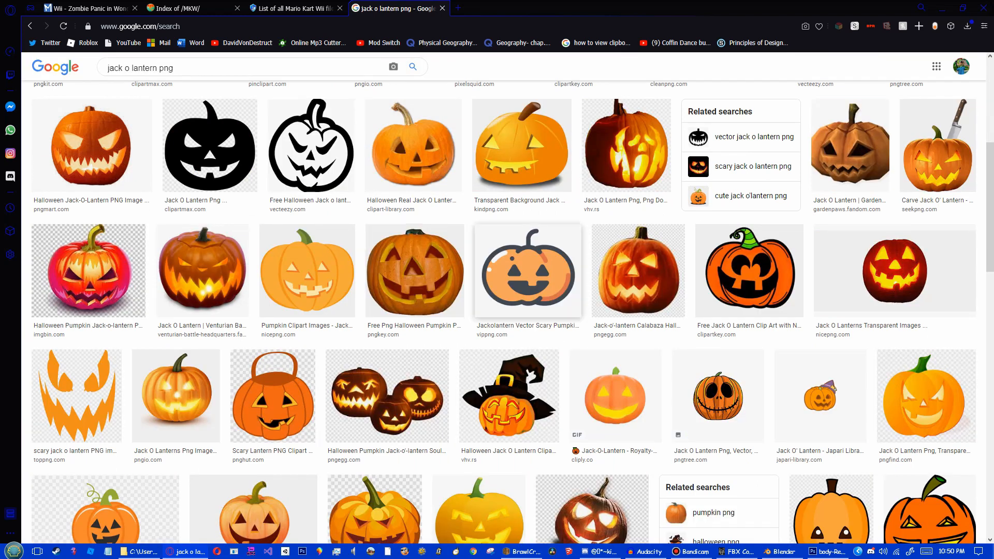
scroll(528, 269, down, 10)
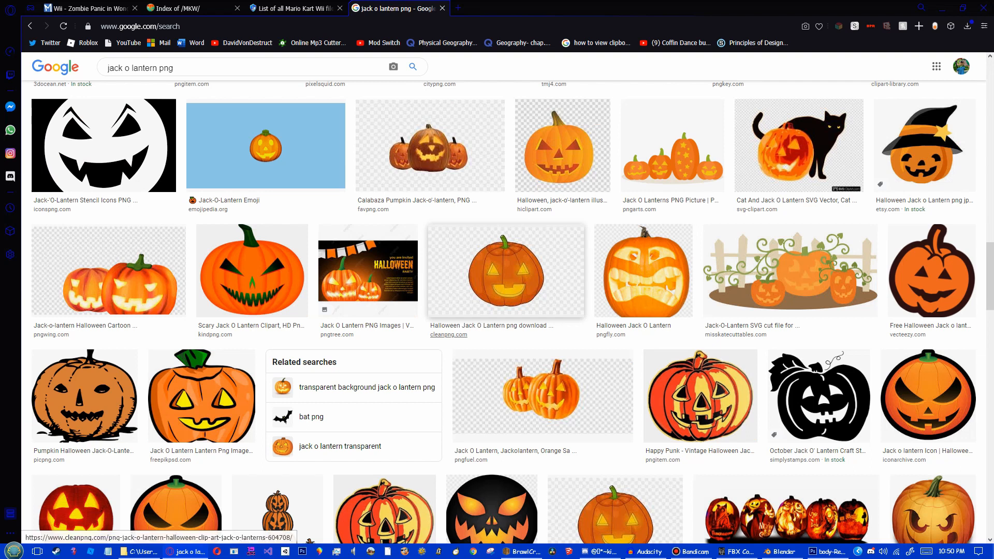
scroll(673, 311, down, 1)
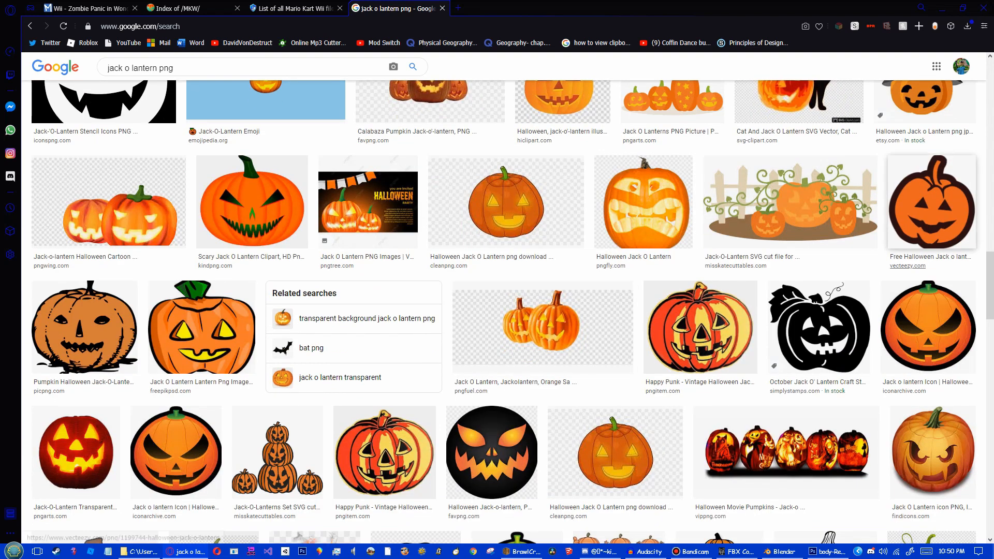
click(931, 203)
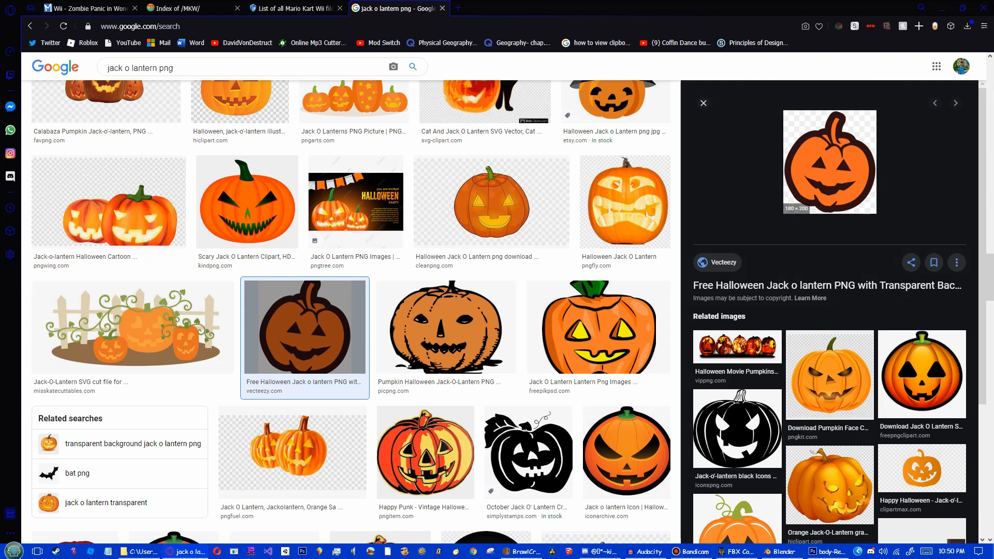
right_click(839, 172)
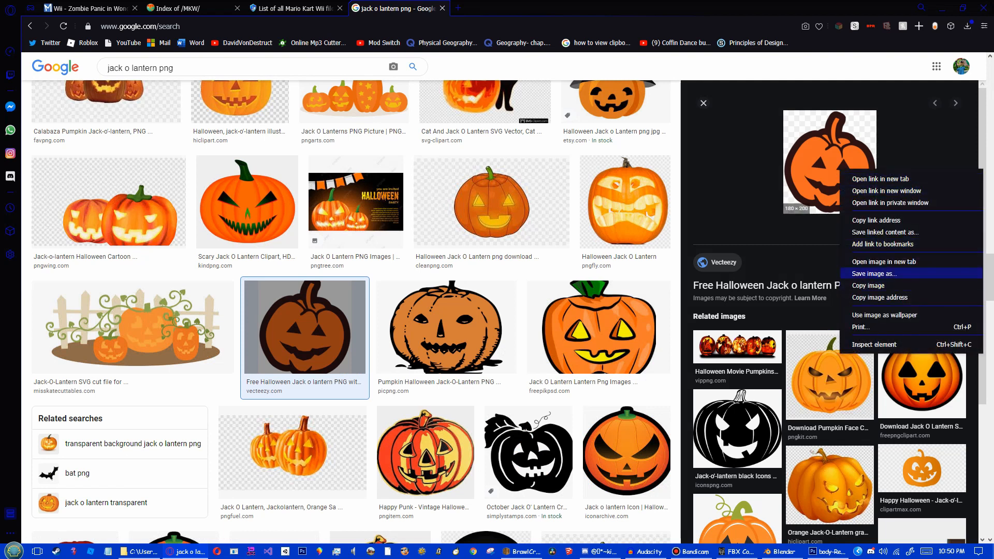
click(867, 273)
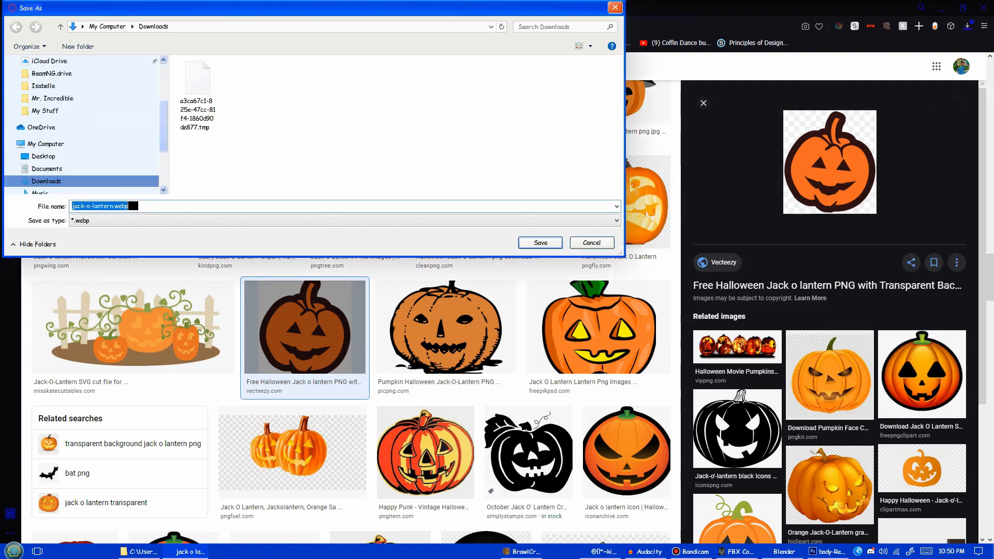
click(43, 156)
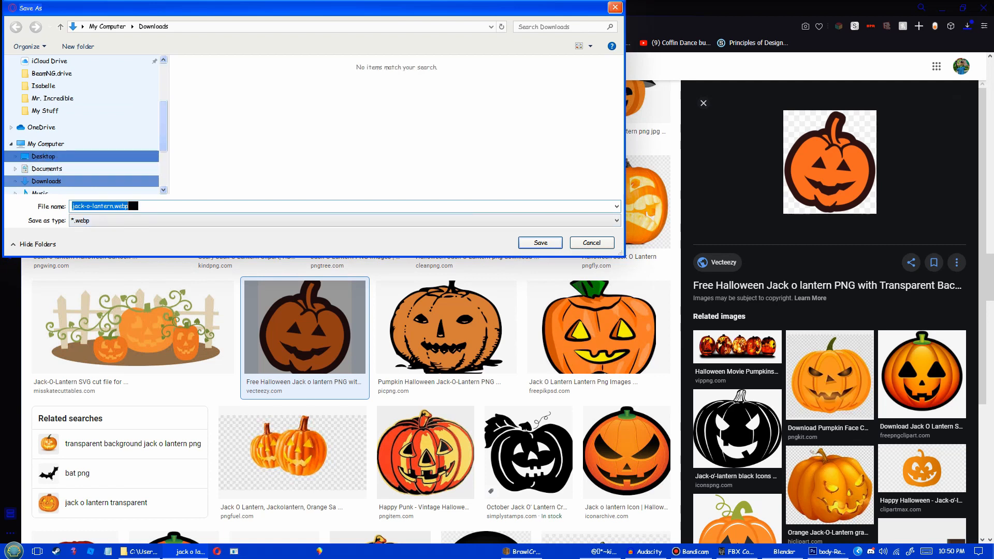
click(90, 220)
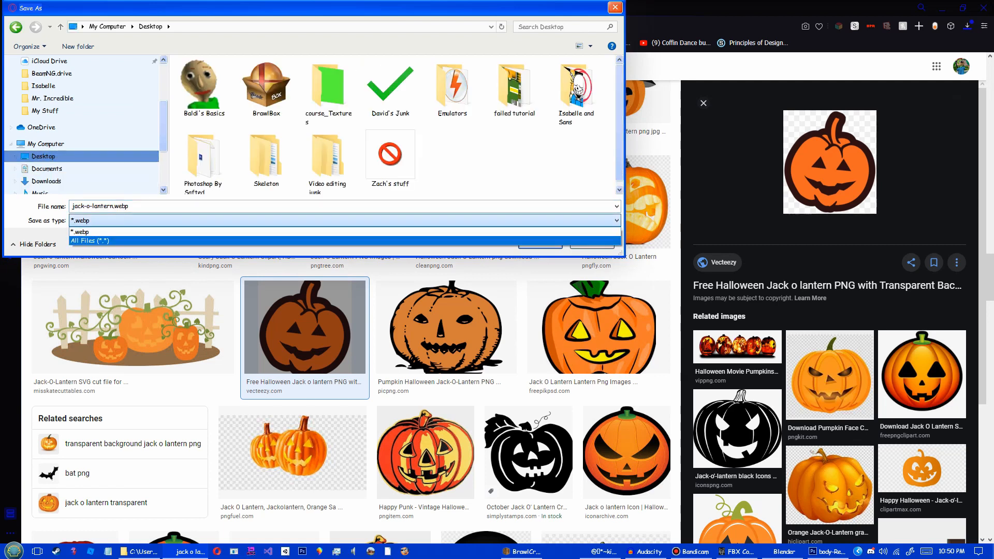
click(90, 241)
key(shift+Tab)
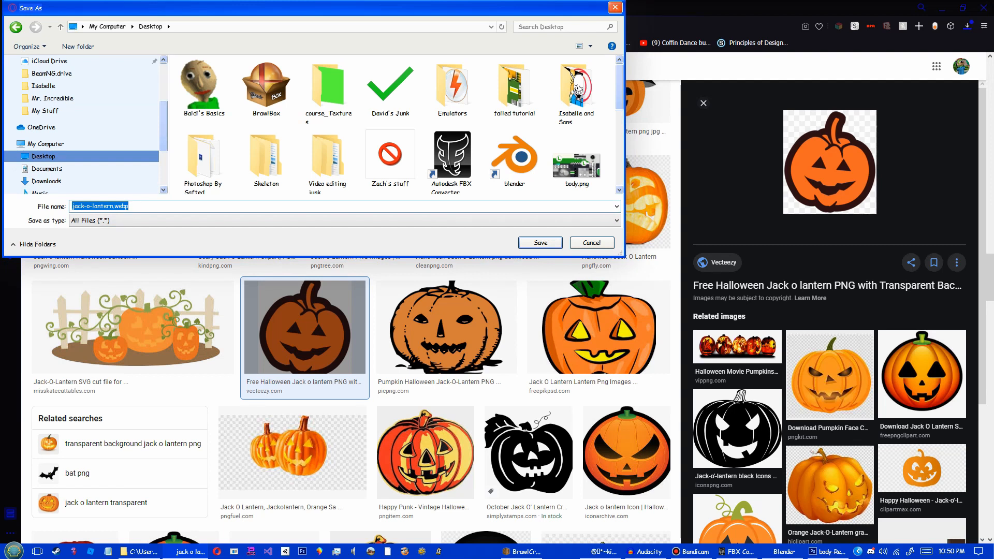
key(Escape)
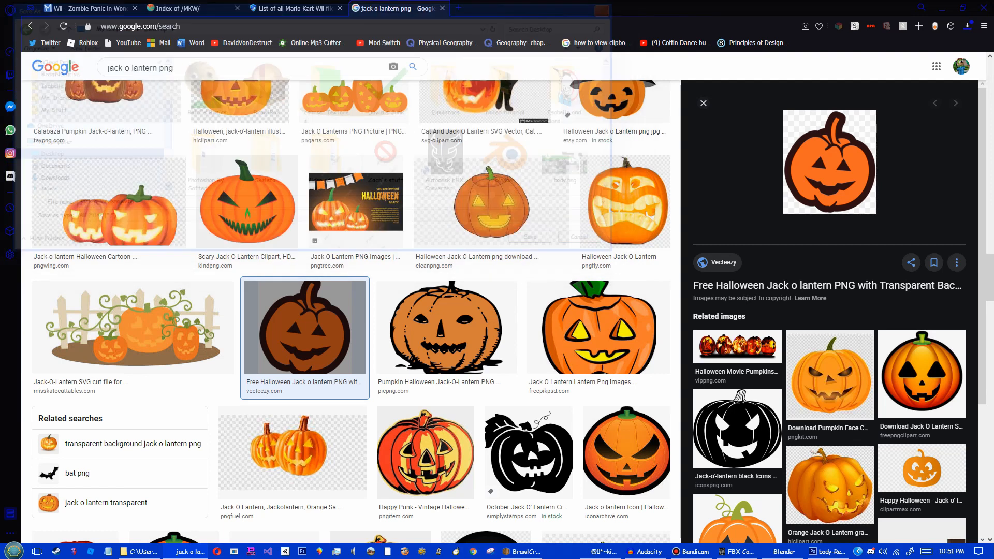
Step: Save the previewed pumpkin image to the Desktop as jackie.png using the All Files type, and place it above the other desktop files
right_click(822, 165)
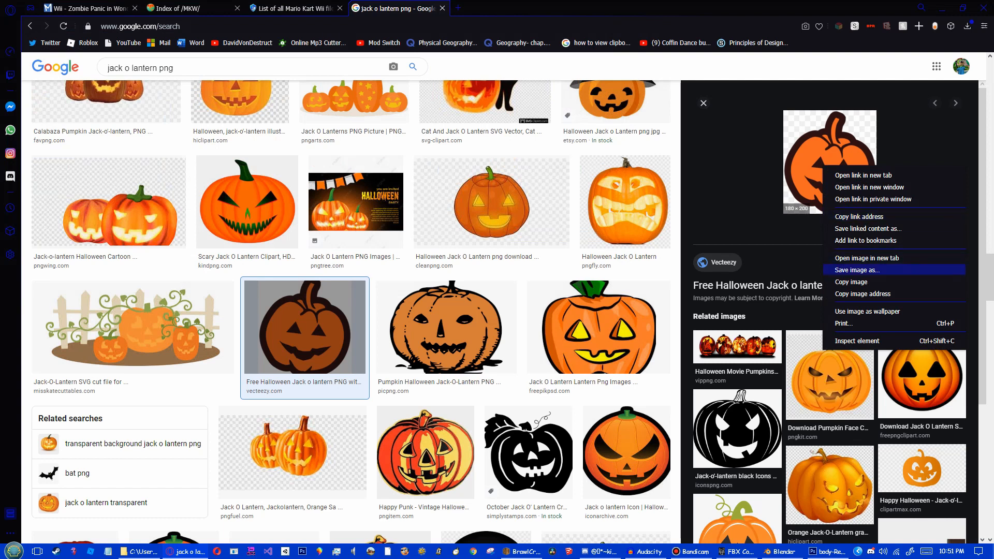
click(857, 269)
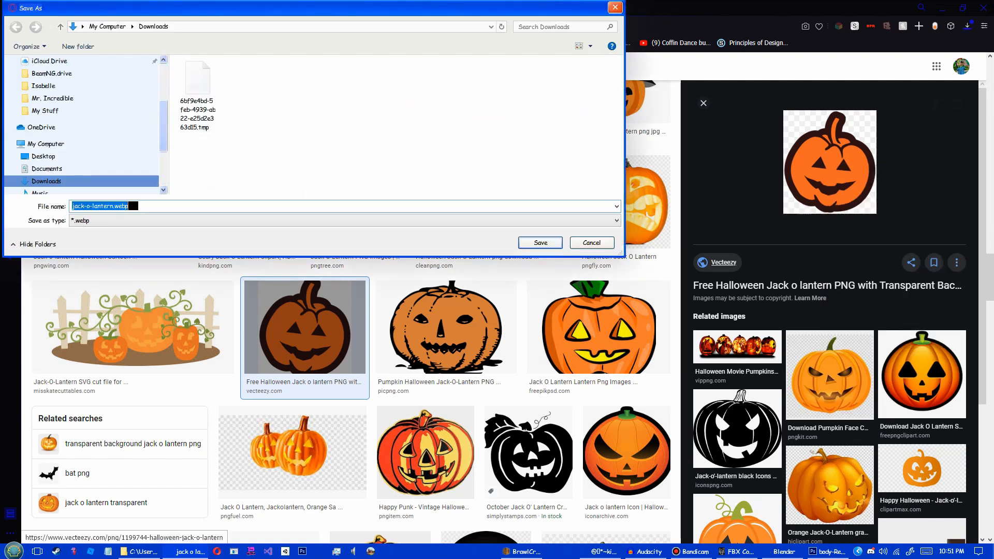
click(104, 220)
click(90, 240)
click(43, 155)
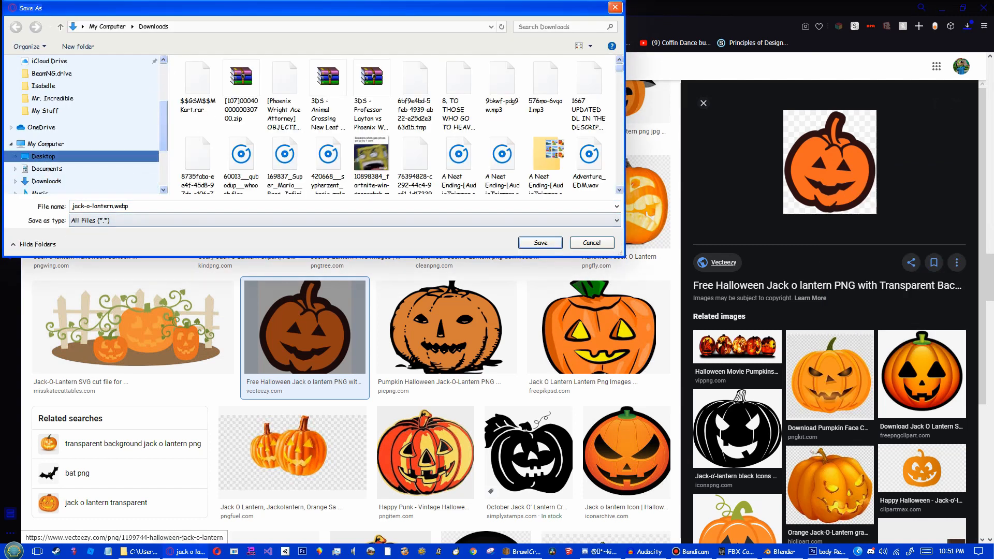
click(100, 206)
text(jackie)
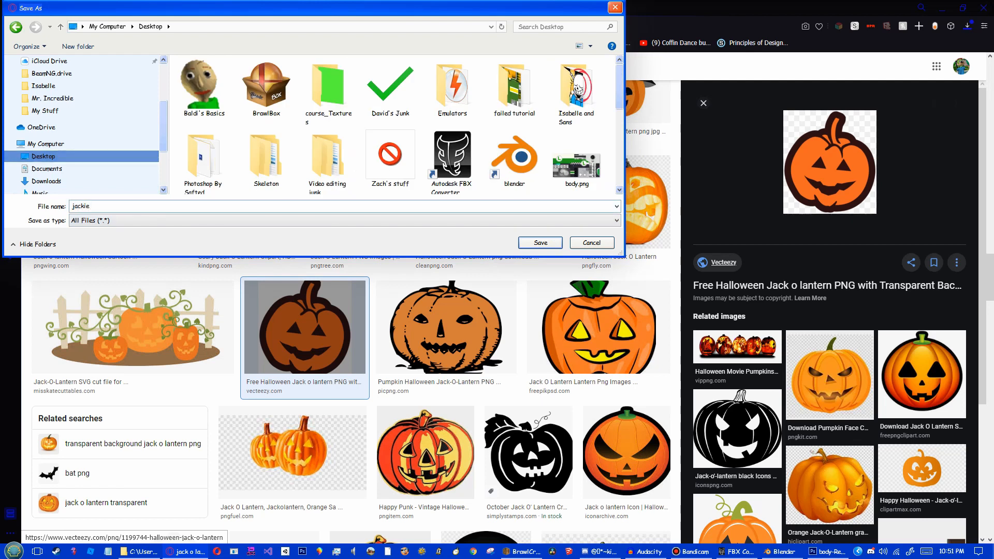
text(.png)
key(Return)
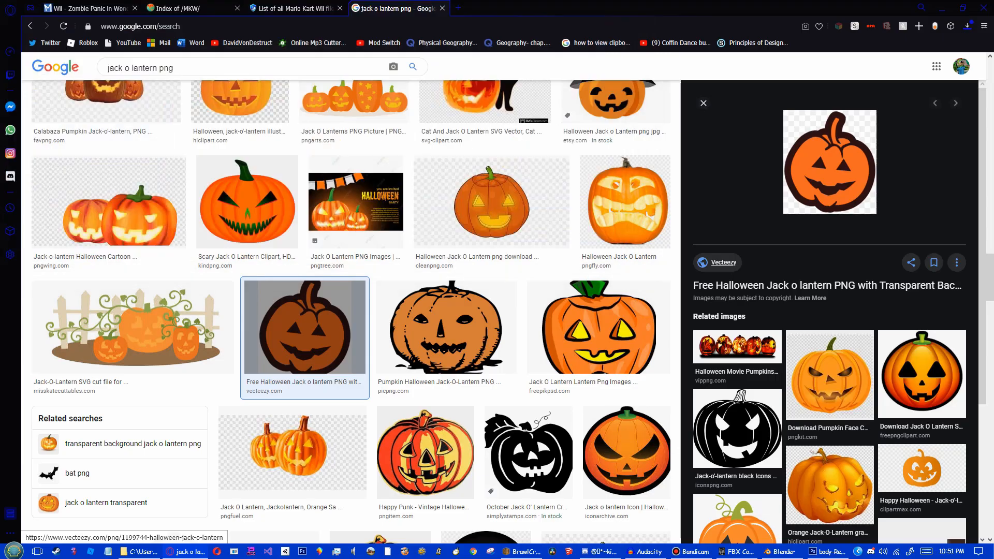
key(super+d)
drag(20, 150, 491, 155)
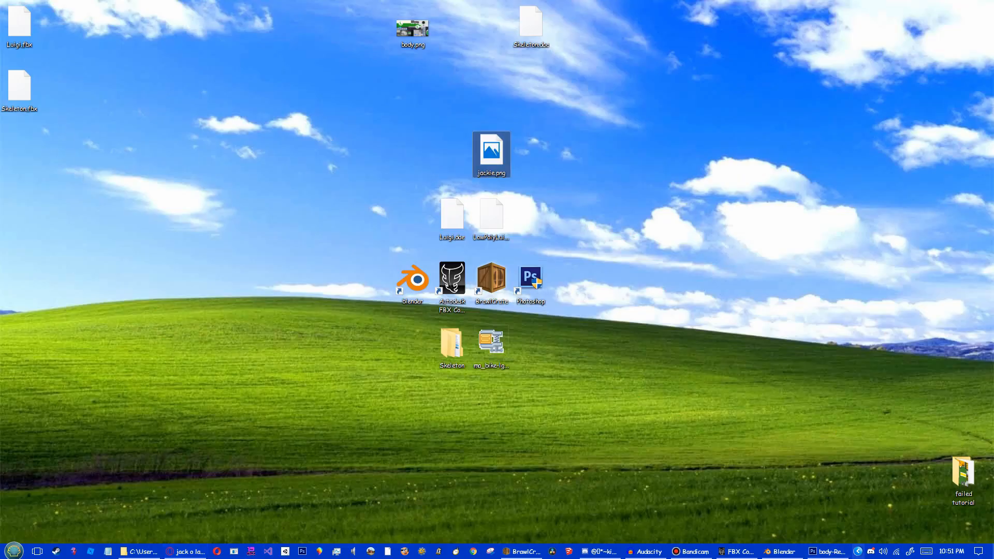
Step: Switch to Photoshop and bring up the dialog for opening a file from the Desktop
click(826, 551)
click(29, 7)
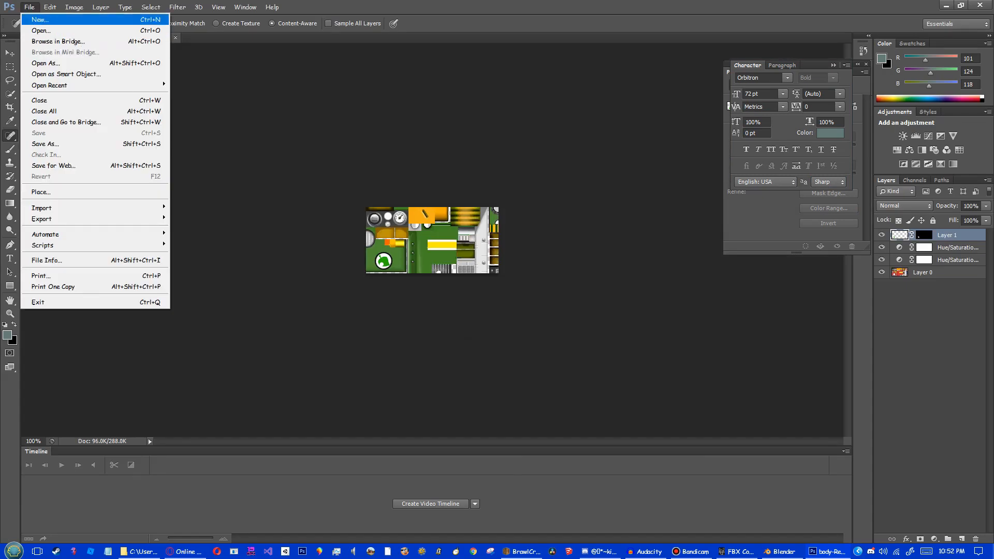
click(40, 30)
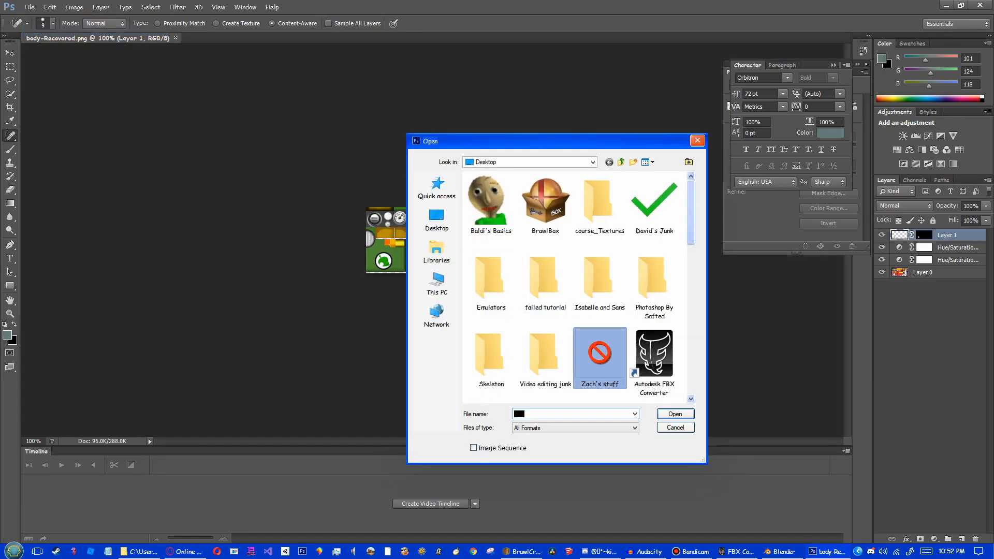
scroll(576, 287, down, 6)
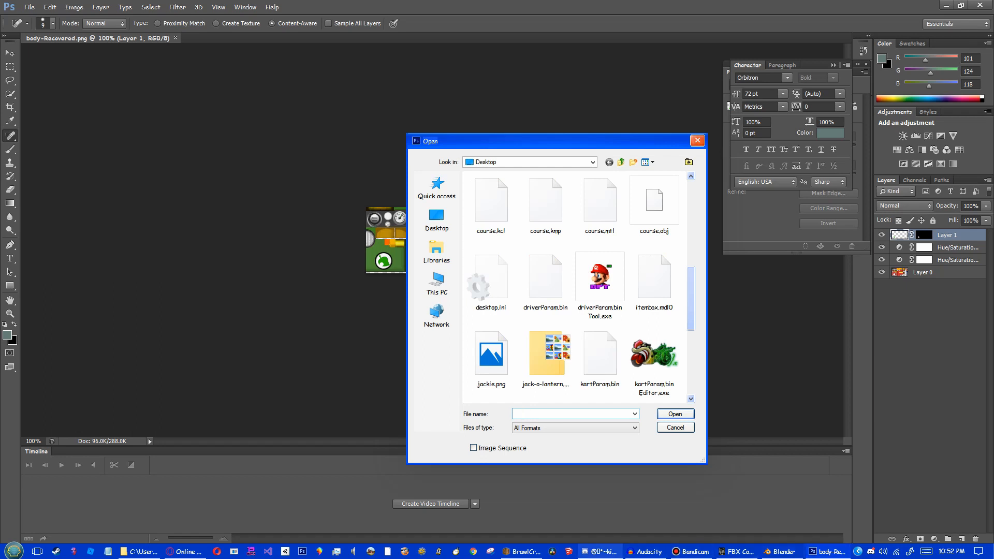
Step: Switch to BrawlCrate and export the body texture from kart_model.brres to the Desktop as body.png, overwriting the existing file
click(521, 551)
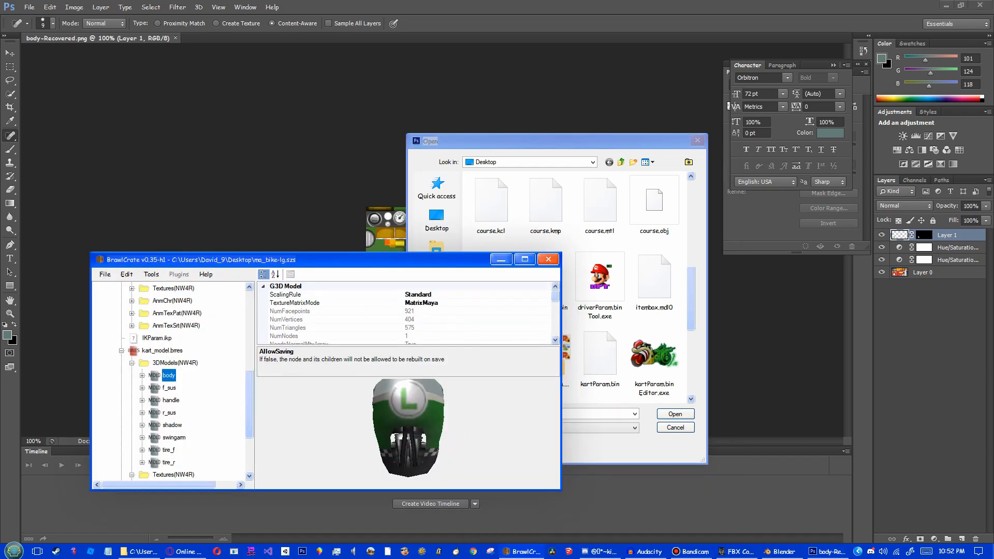
right_click(166, 375)
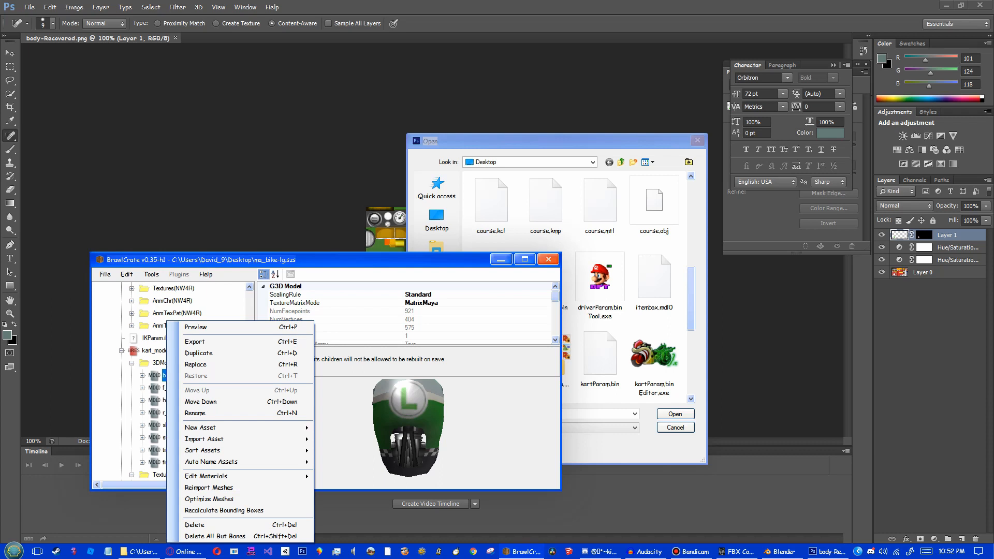
scroll(166, 375, down, 1)
right_click(154, 437)
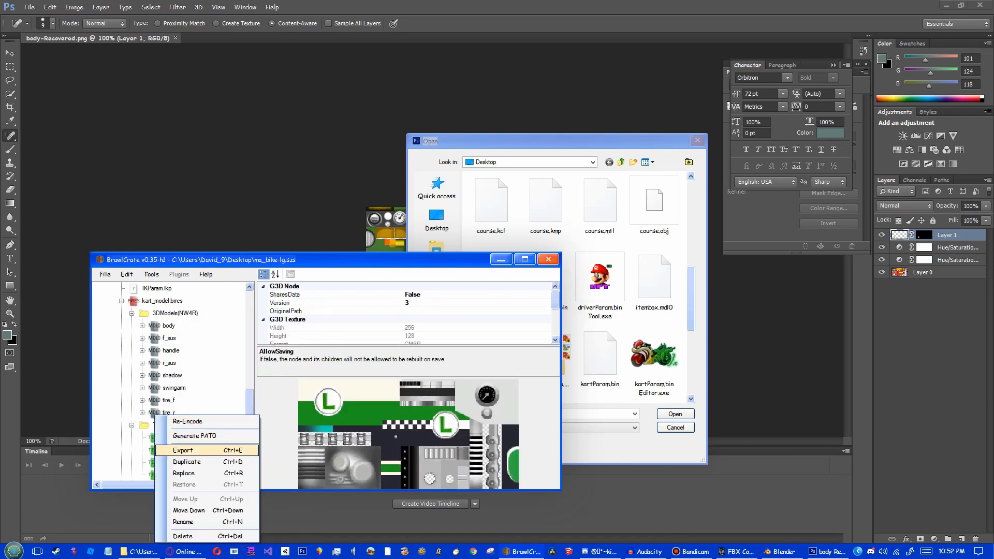
click(182, 451)
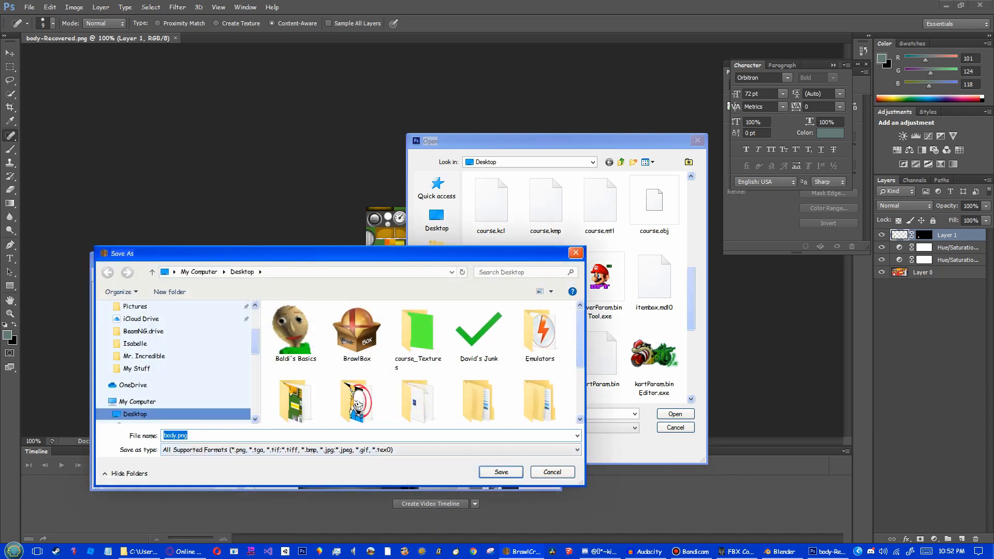
key(Return)
key(Left)
key(Return)
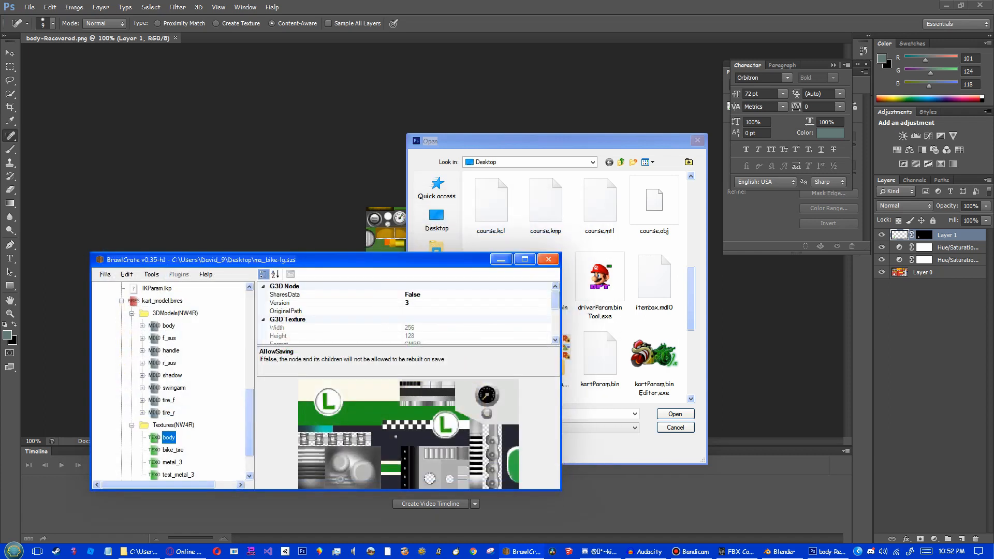
Step: Switch back to Photoshop and open the body.png texture from the Desktop at a closer zoom
key(alt+Tab)
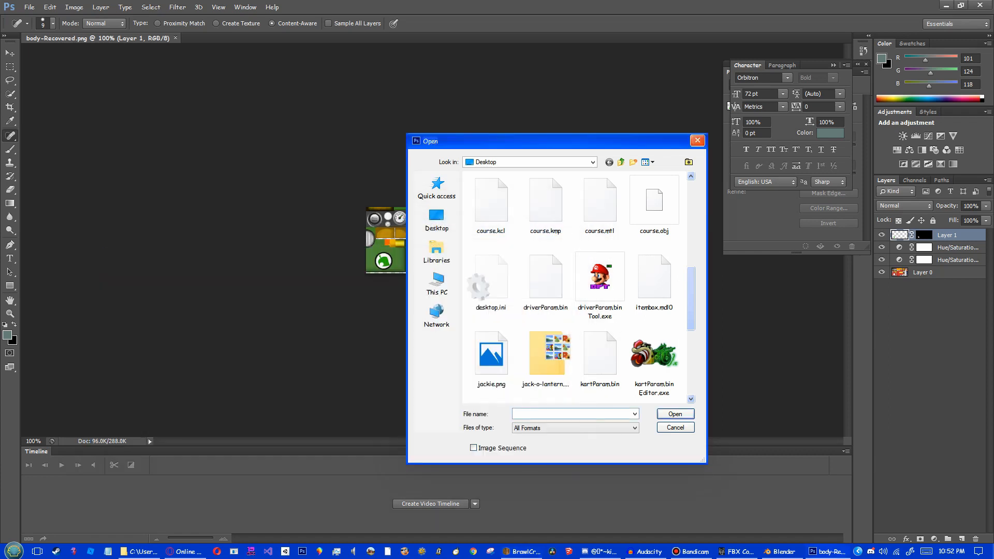
text(body)
key(Return)
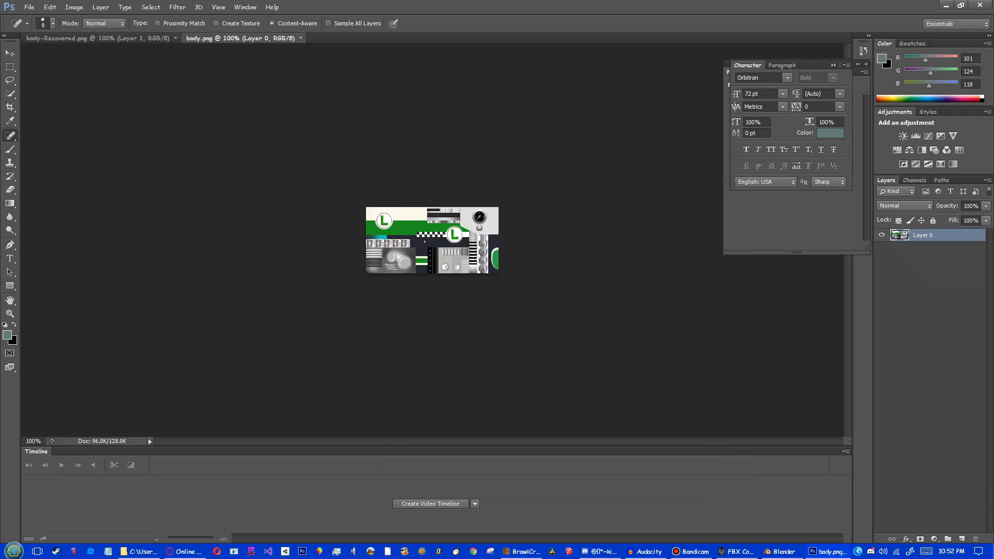
alt+scroll(432, 240, up, 6)
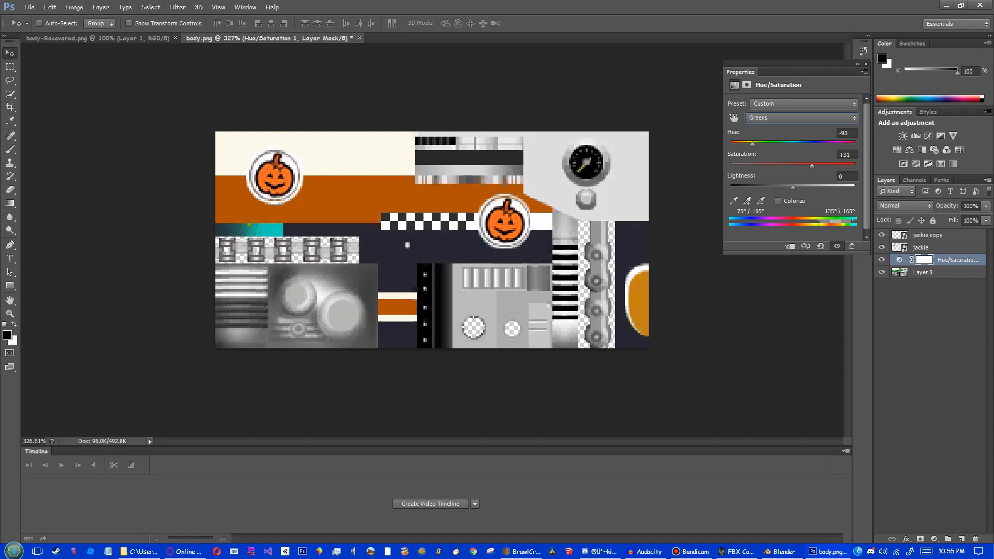
Step: Try a Greens saturation of -41 in the Hue/Saturation adjustment and undo the change
drag(811, 165, 767, 166)
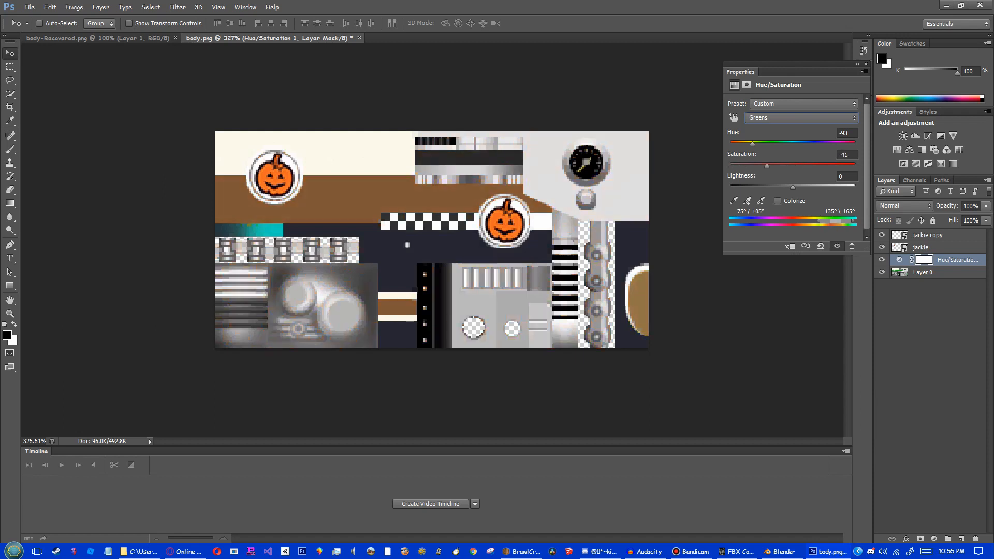
key(ctrl+z)
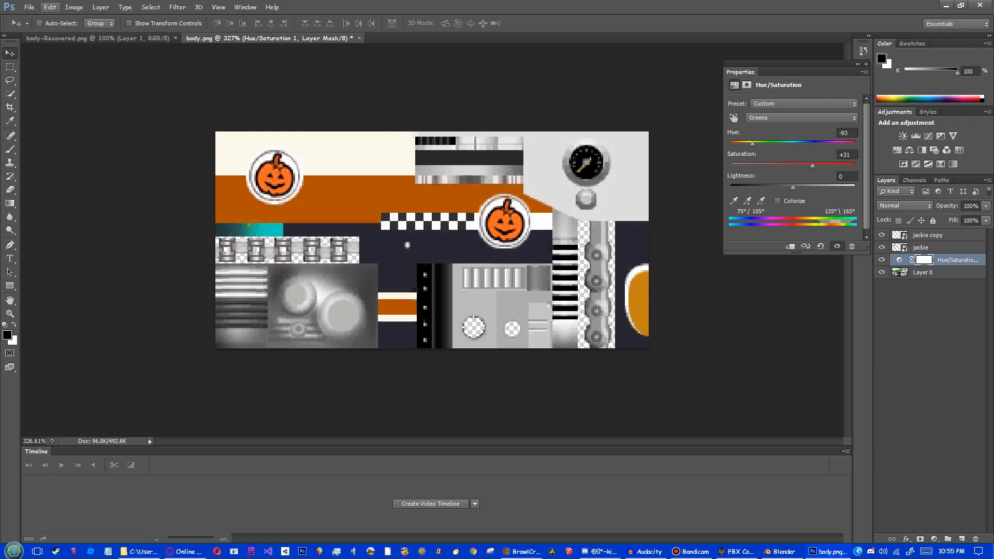
Step: Save the edited texture to the Desktop in PNG format as body.png, replacing the existing file and accepting the PNG options
click(29, 7)
click(46, 143)
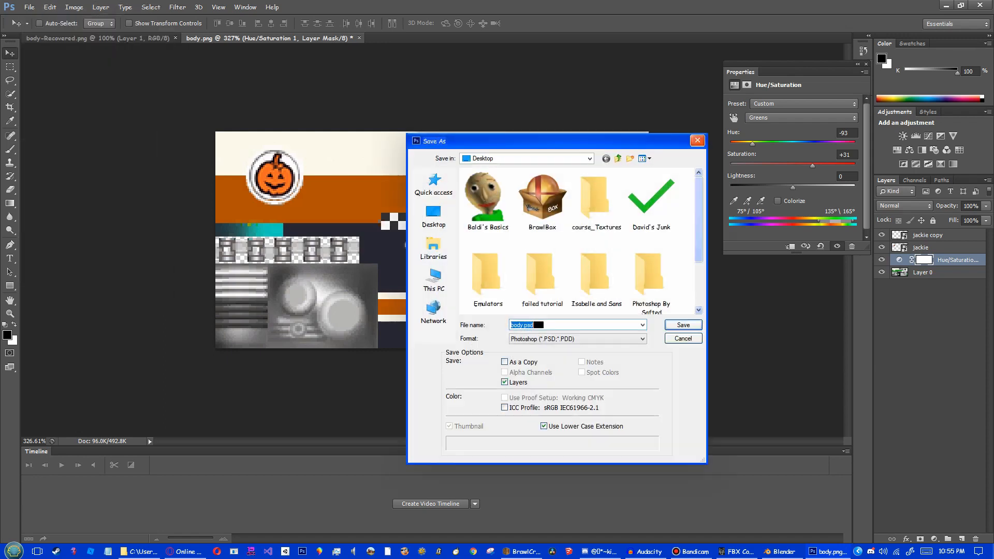
click(577, 339)
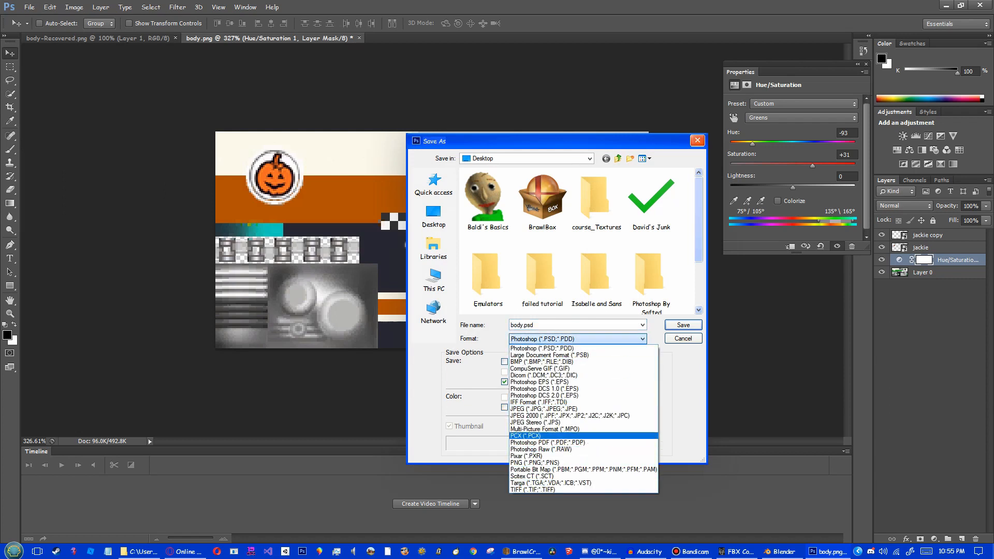
click(534, 462)
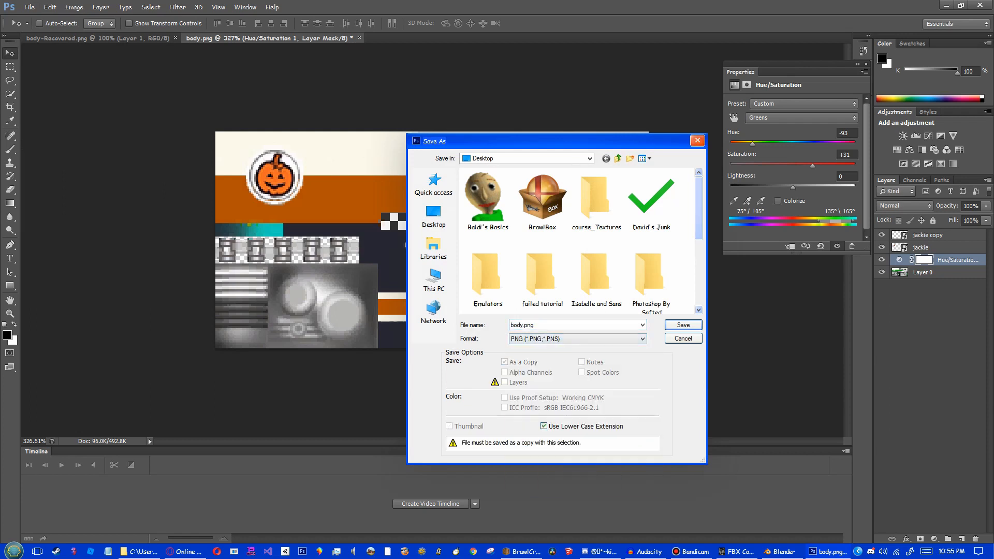
key(Return)
key(Return)
key(Return)
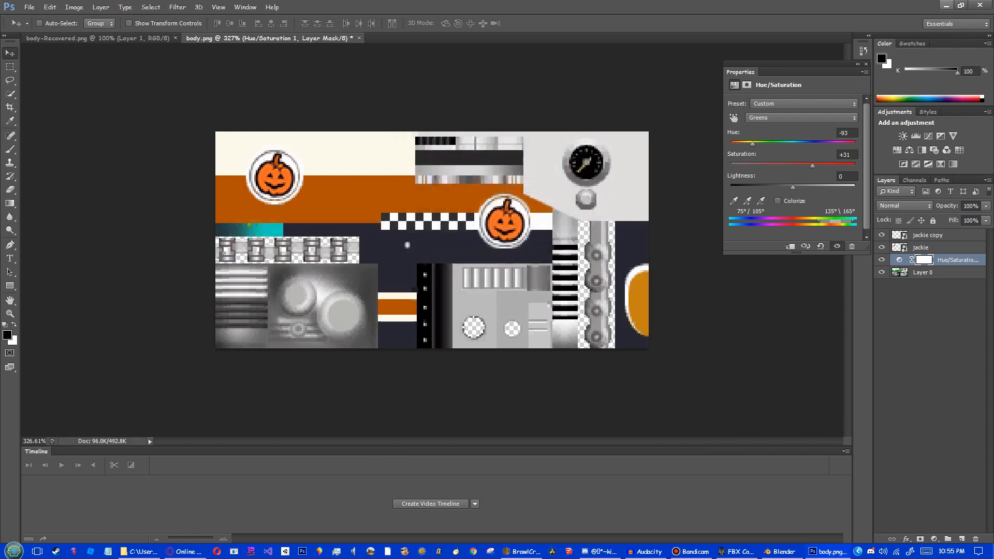
Step: Switch to BrawlCrate and replace the body texture in kart_model.brres with body.png from the Desktop, accepting the converter settings
click(945, 5)
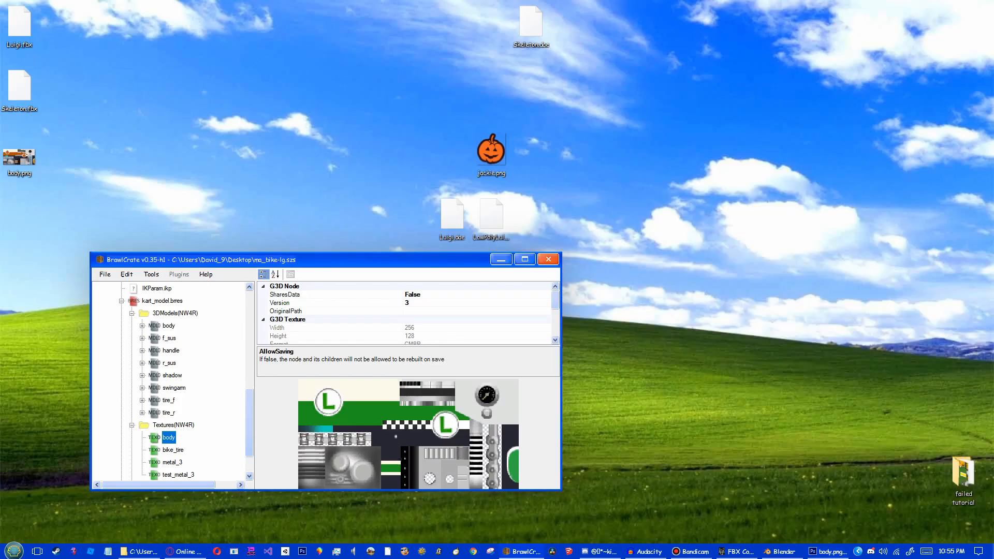
drag(295, 259, 497, 139)
right_click(367, 318)
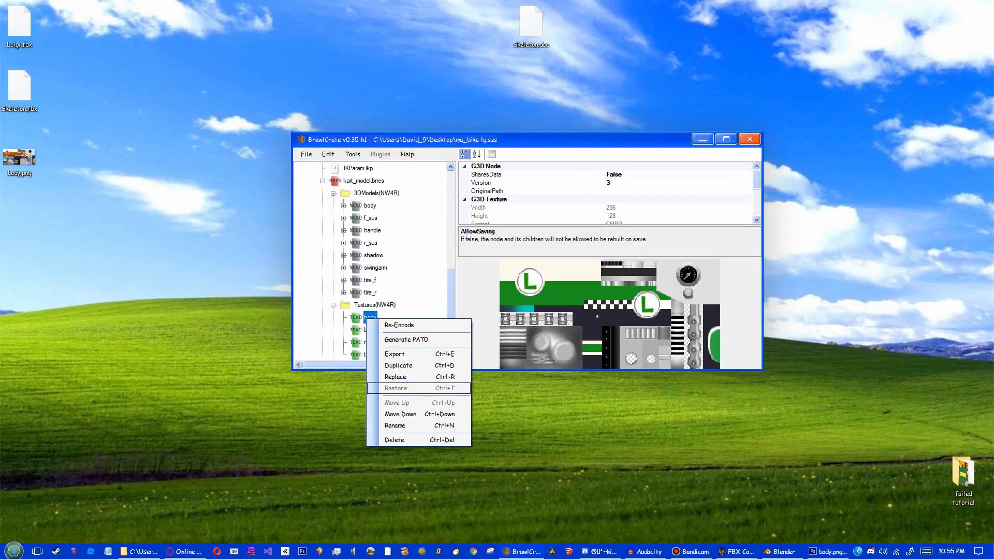
click(393, 377)
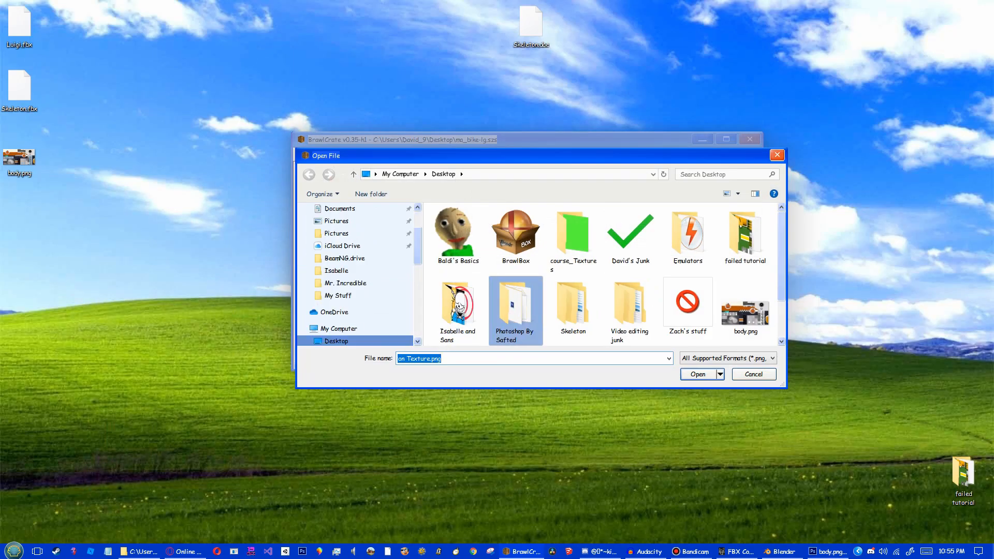
text(bo)
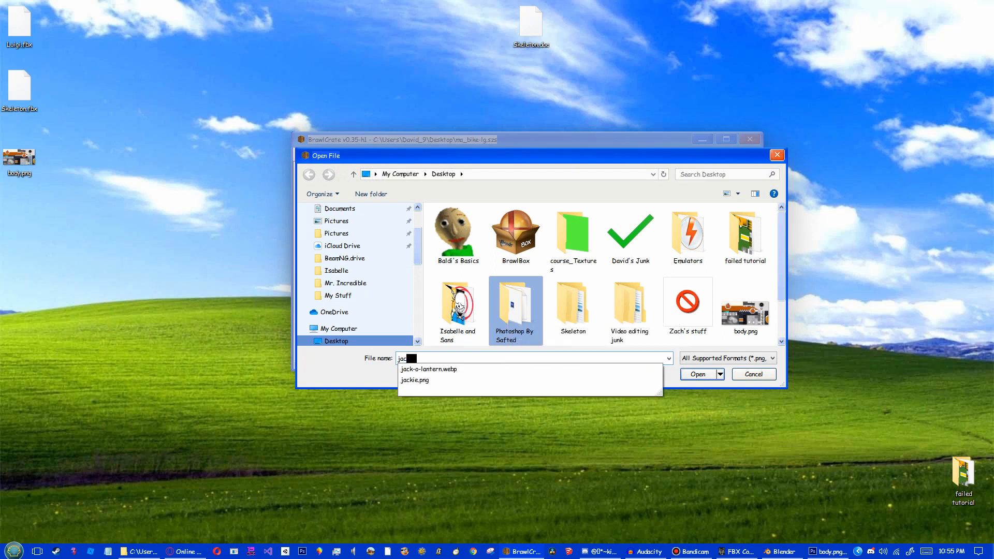
key(Down)
key(Return)
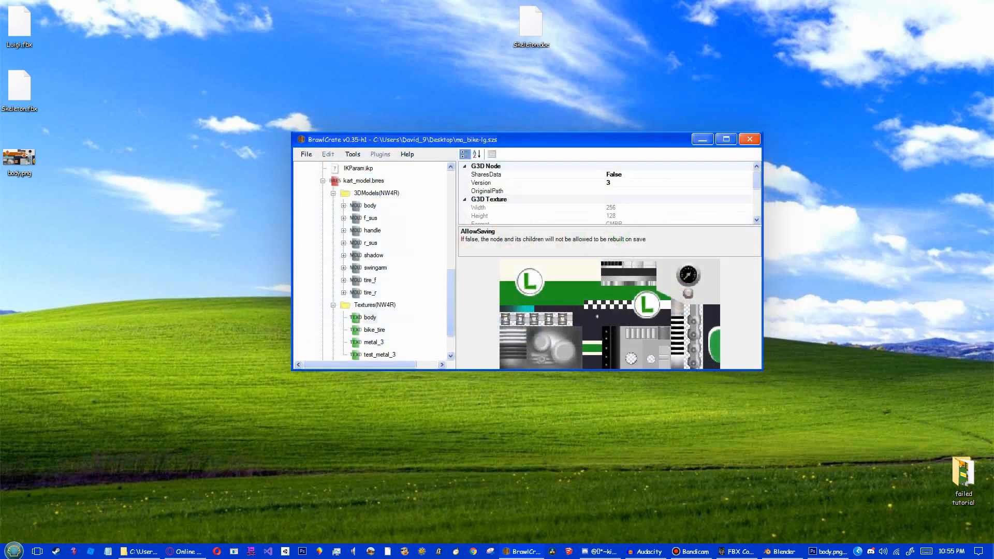
key(Return)
Step: Preview the bike's body model in kart_model.brres from an angled side view to check the new texture
click(369, 206)
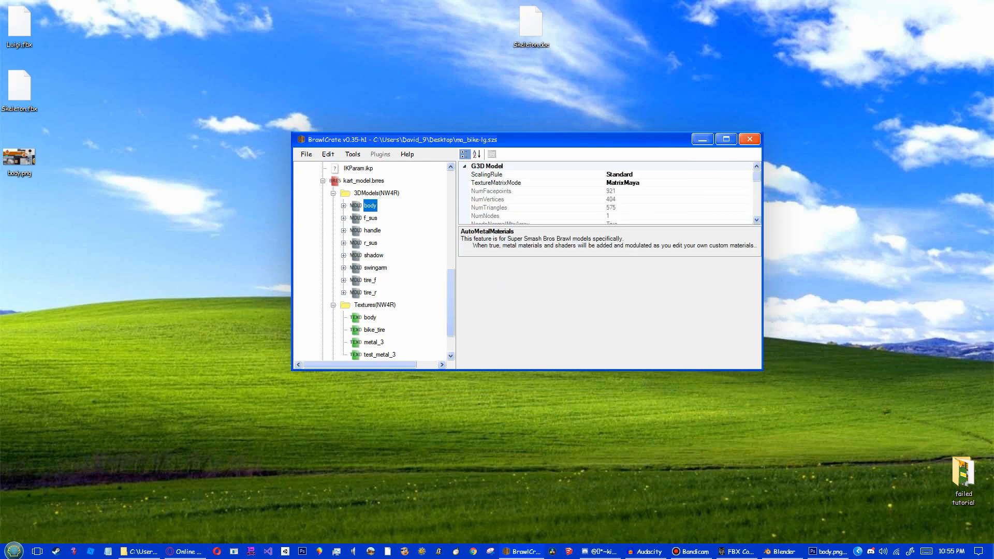
scroll(609, 312, down, 5)
right_drag(609, 306, 626, 323)
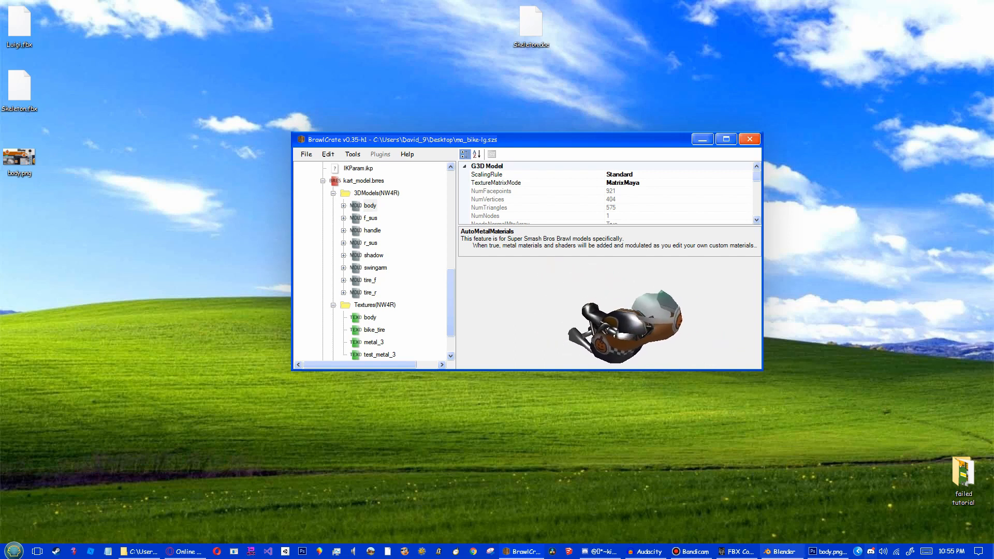
Step: Switch back to Photoshop and bring the whole body.png texture into a closer view
click(827, 552)
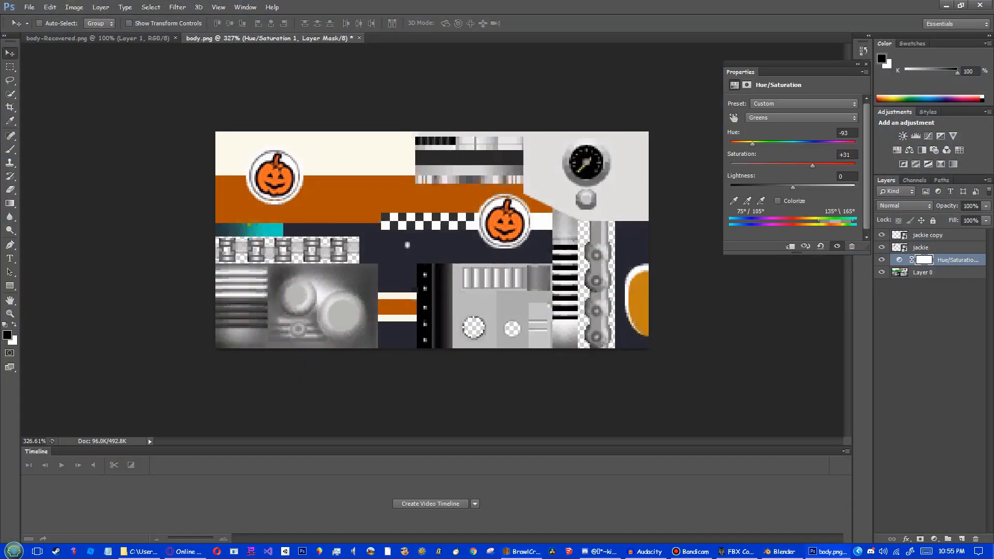
alt+scroll(431, 240, up, 5)
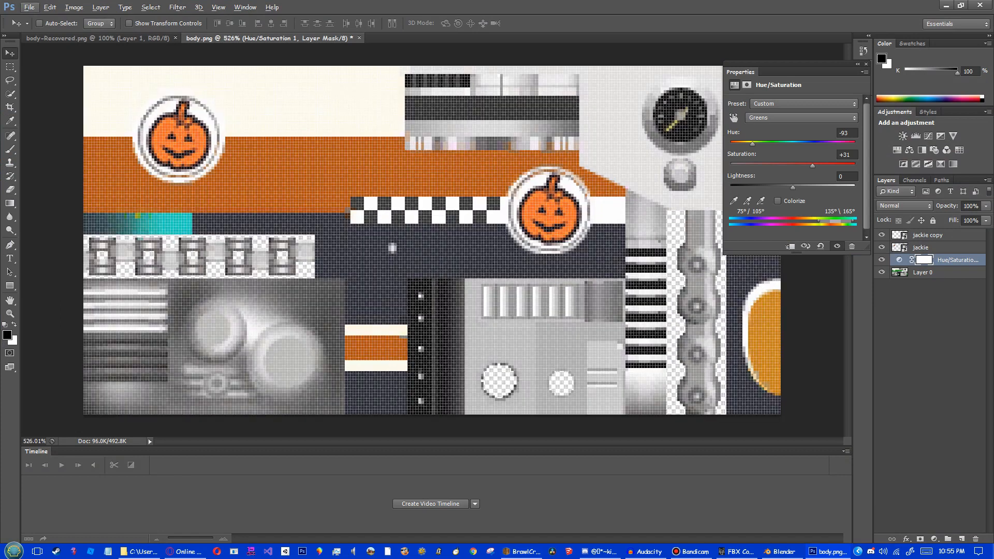
alt+scroll(431, 239, down, 2)
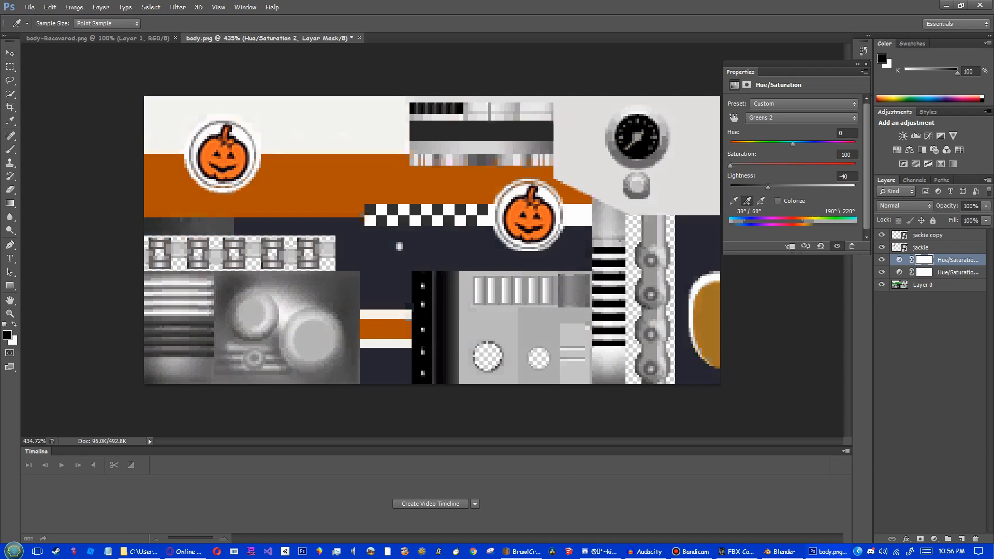
Step: Save the recoloured texture to the Desktop as body.png in PNG format, overwriting the existing file with Smallest / Slow compression and no interlacing
click(29, 7)
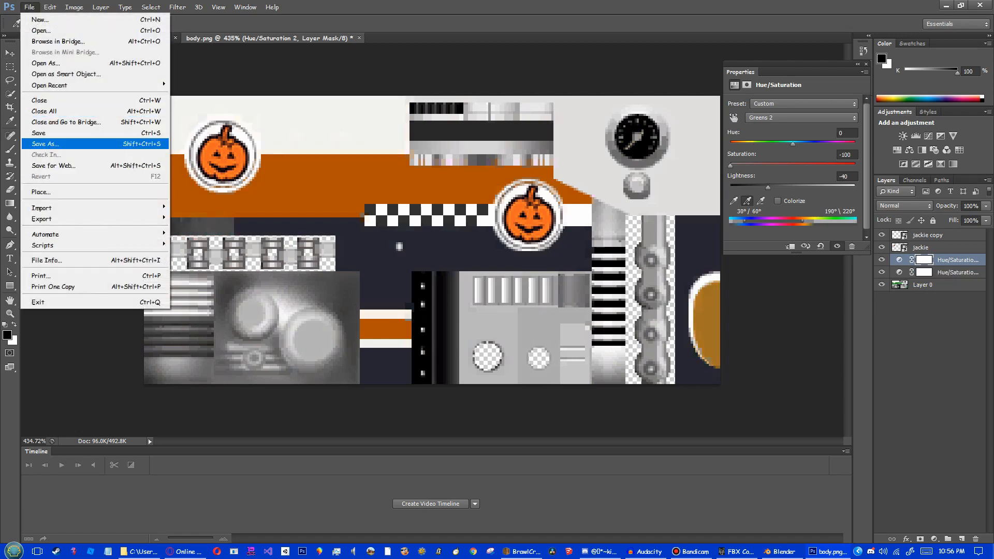
click(46, 143)
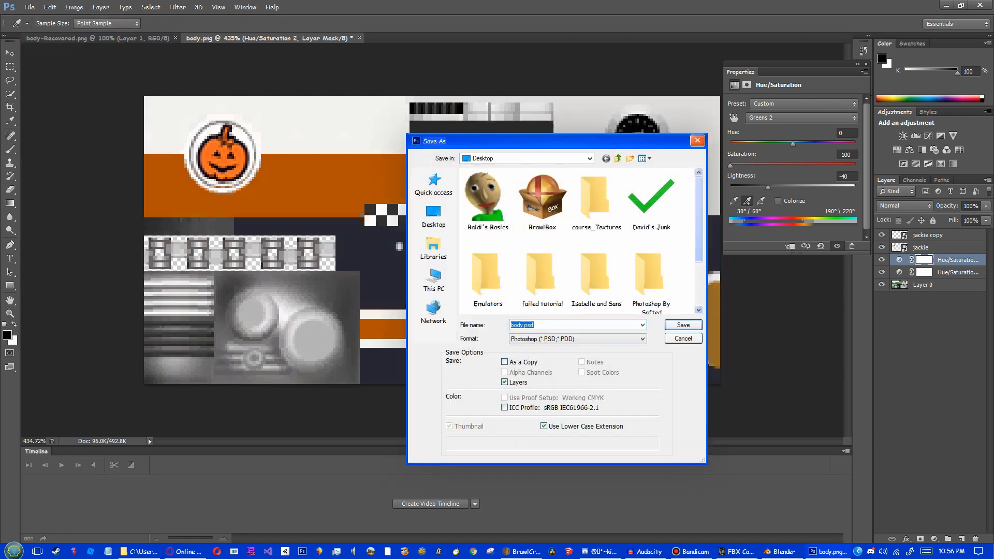
click(576, 339)
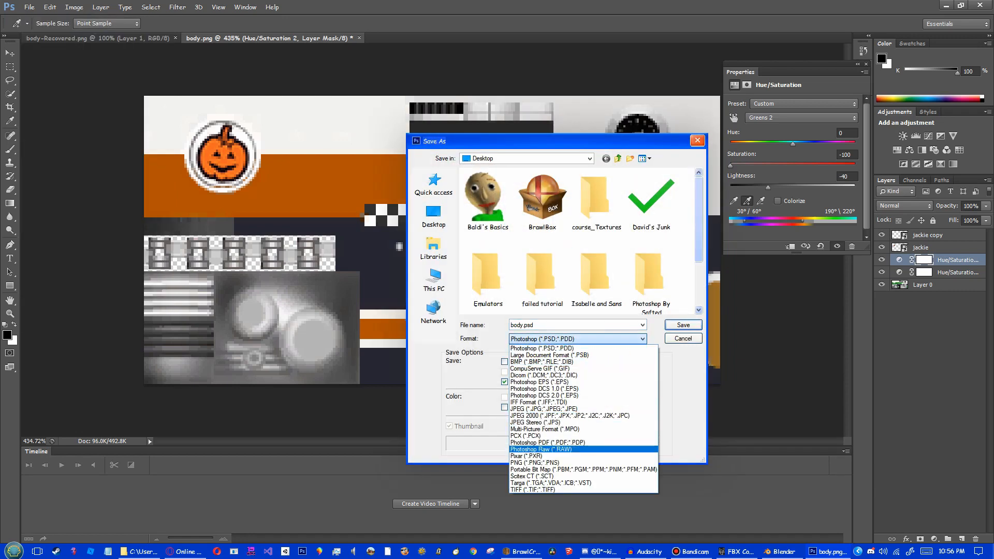
click(582, 463)
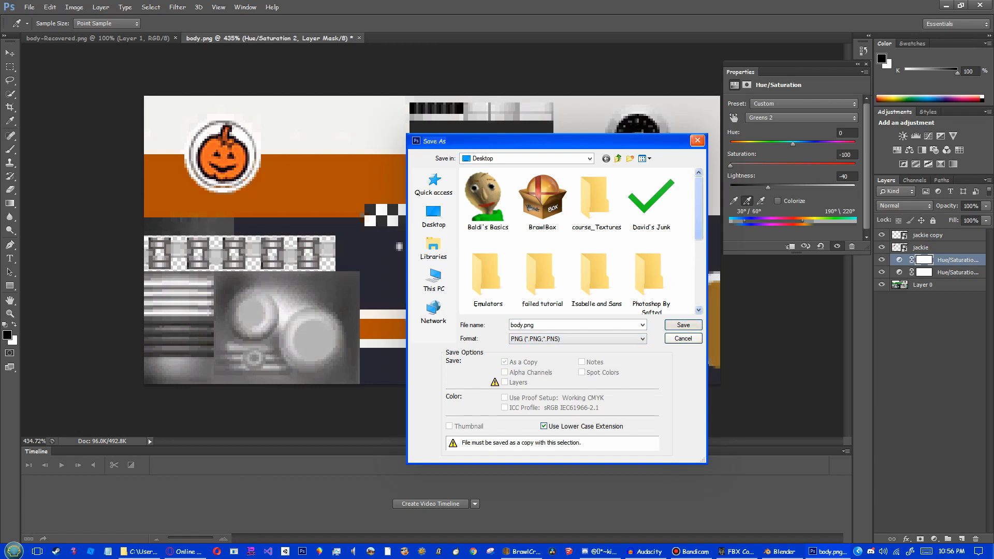
click(682, 324)
key(Return)
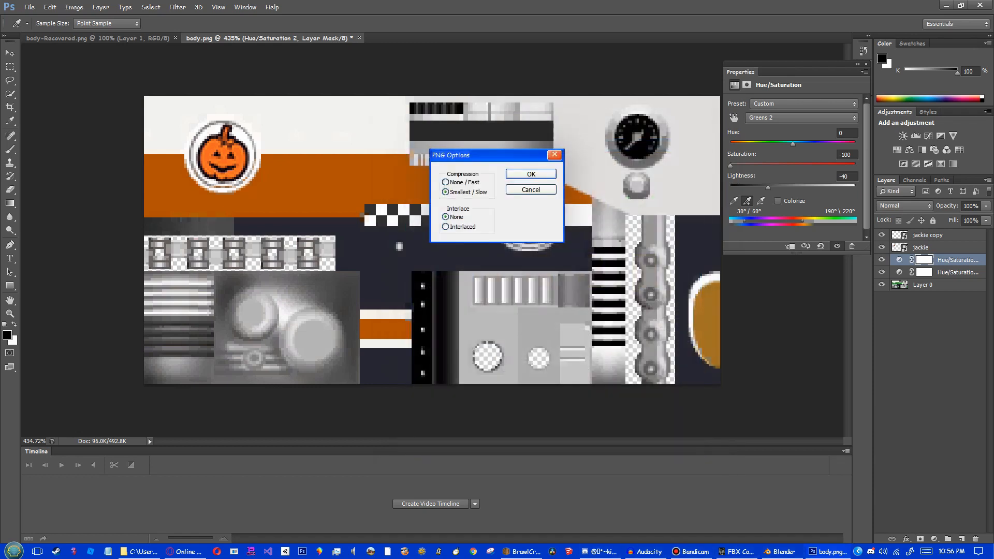
key(Return)
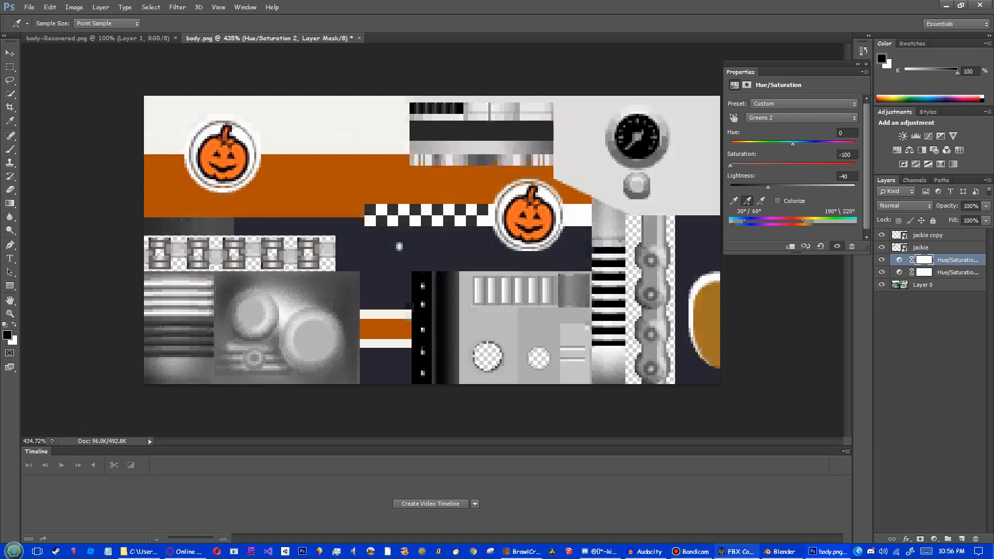
Step: Return to BrawlCrate and replace the body texture with the updated body.png, keeping the CMPR format and 256 x 128 dimensions
click(520, 551)
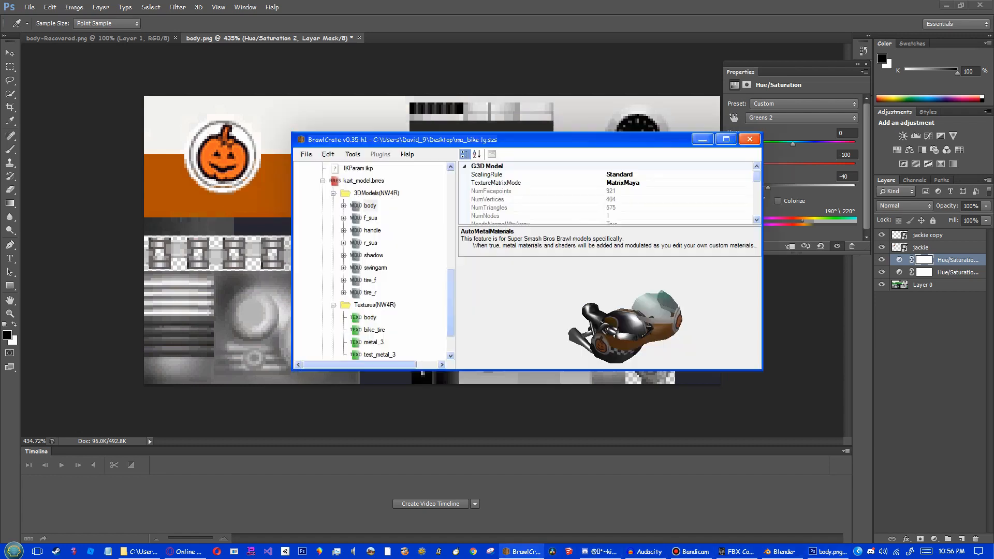
right_click(369, 318)
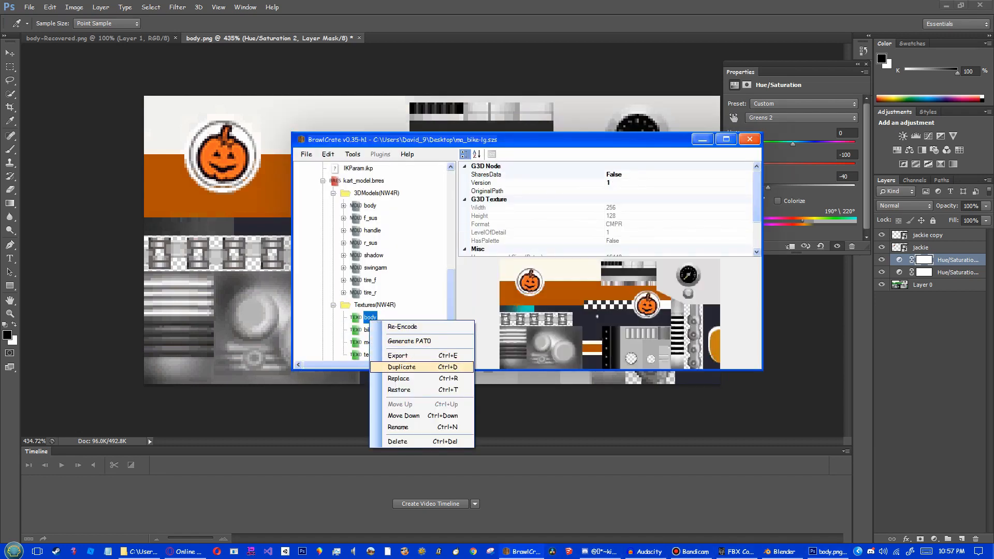
click(393, 379)
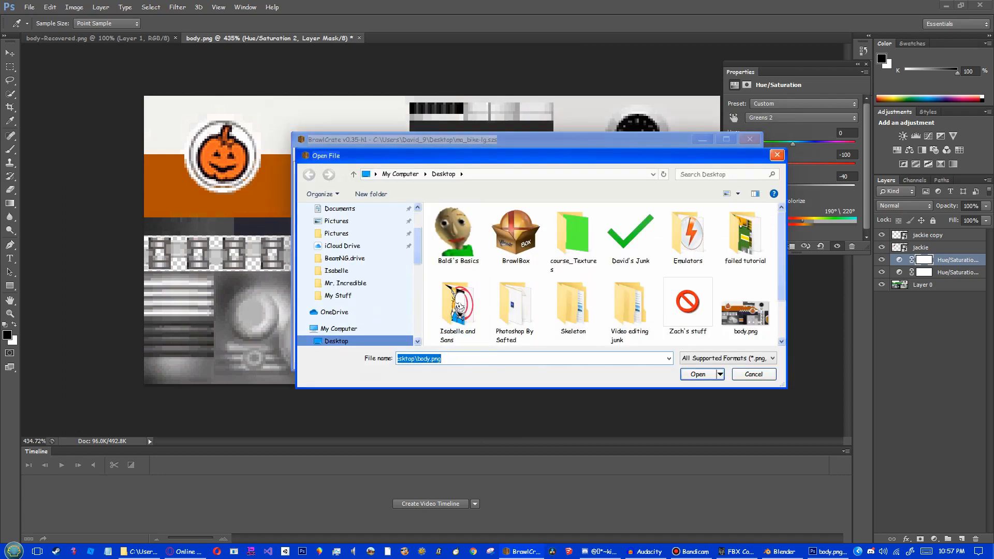
key(Return)
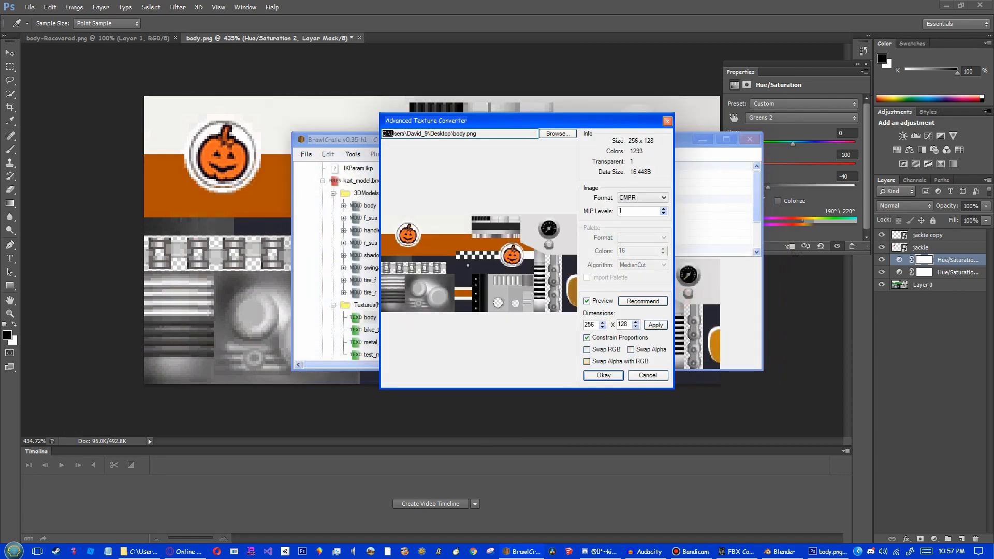
key(Return)
Step: Preview the body model again and examine its retextured windshield and side from an angled view
click(369, 205)
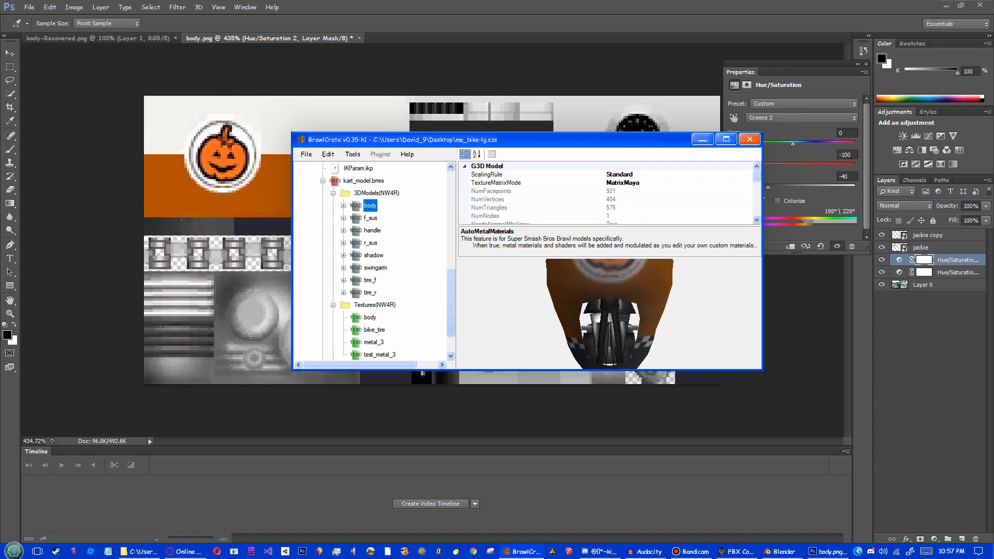
scroll(608, 313, down, 4)
scroll(608, 313, down, 5)
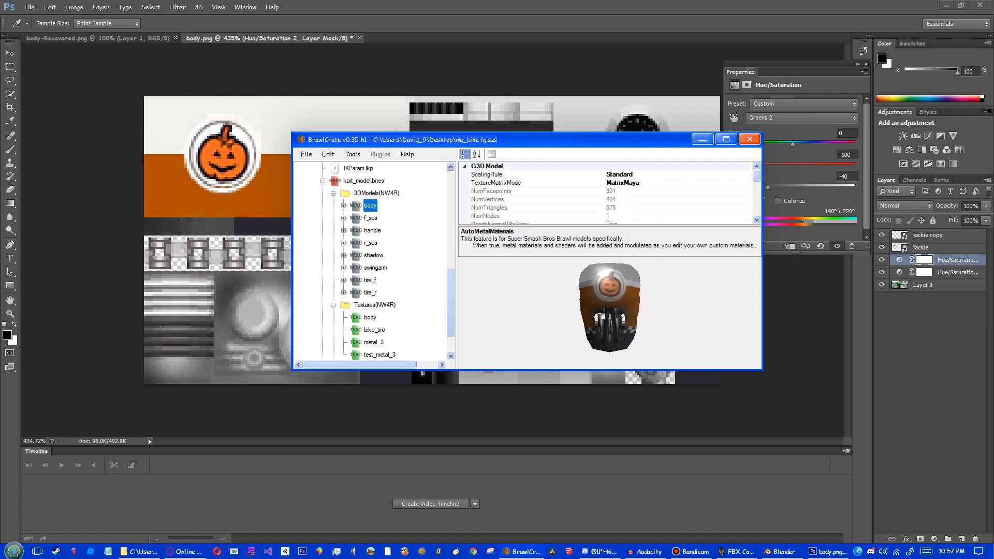
right_drag(608, 312, 625, 314)
drag(626, 314, 598, 314)
Step: Show the bike_tire texture in kart_model.brres and preview the tire_f model
scroll(370, 261, down, 1)
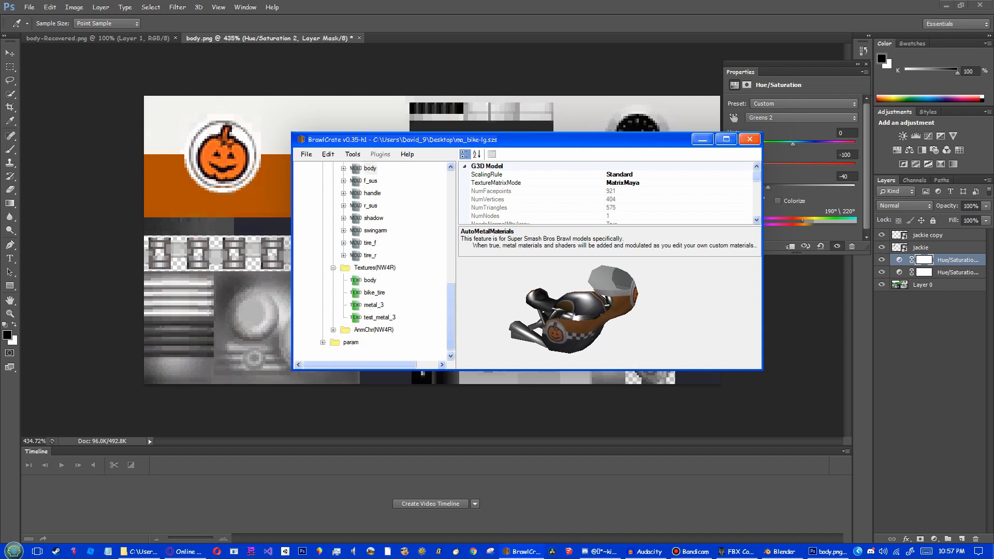
click(373, 293)
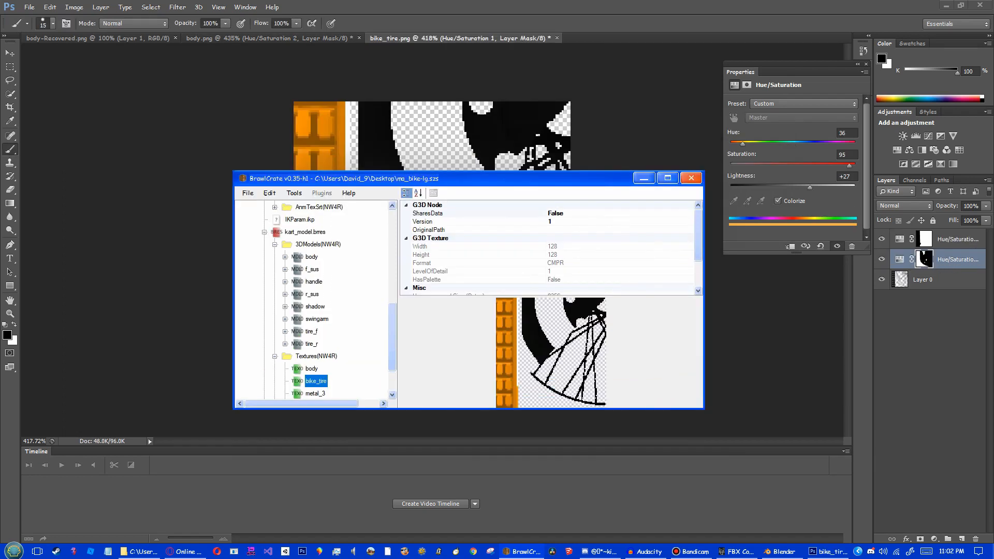
click(311, 331)
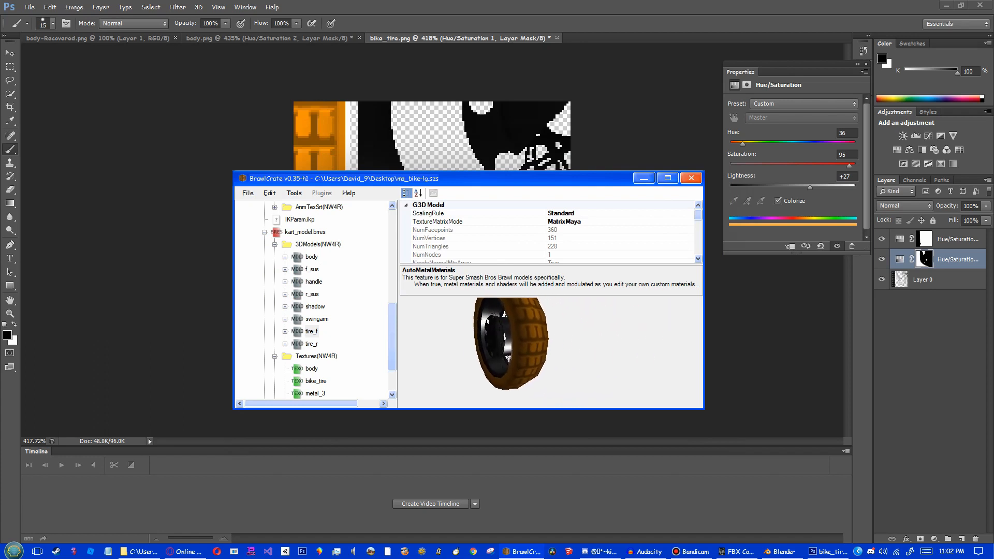
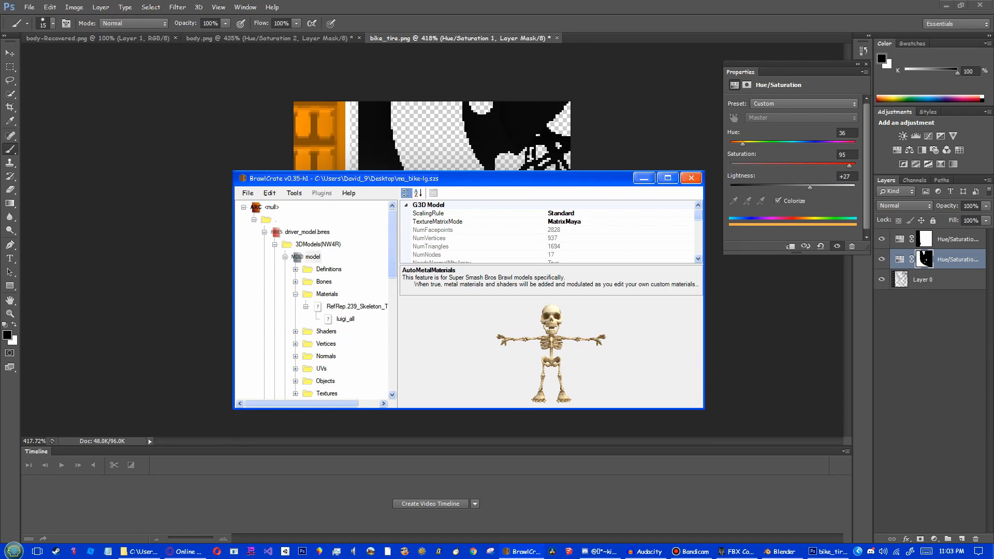
Step: Replace Shader 0 of the skeleton model in driver_model.brres with Shader_0.mdl0shade from the Downloads folder
click(295, 331)
scroll(316, 301, down, 1)
click(305, 294)
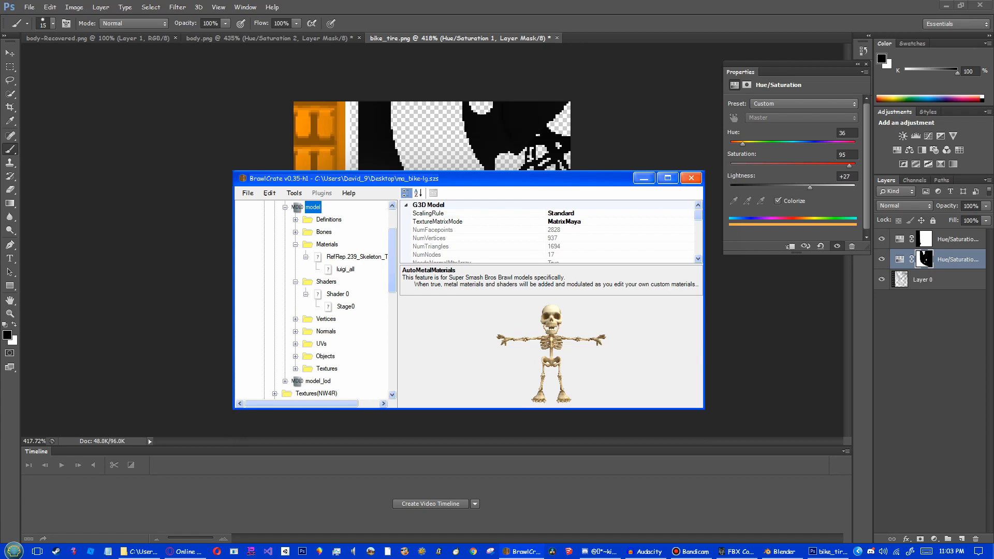
click(337, 294)
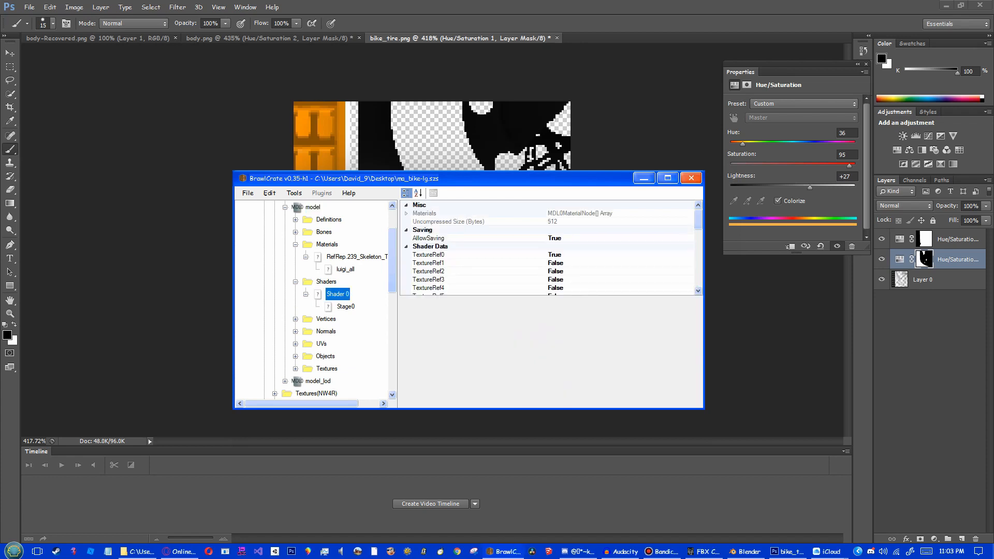
right_click(331, 294)
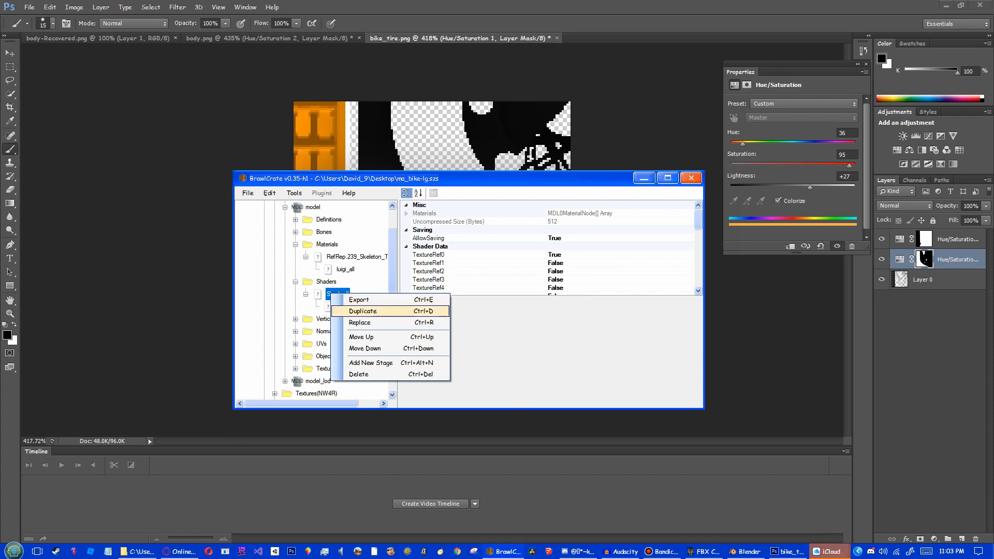
click(357, 319)
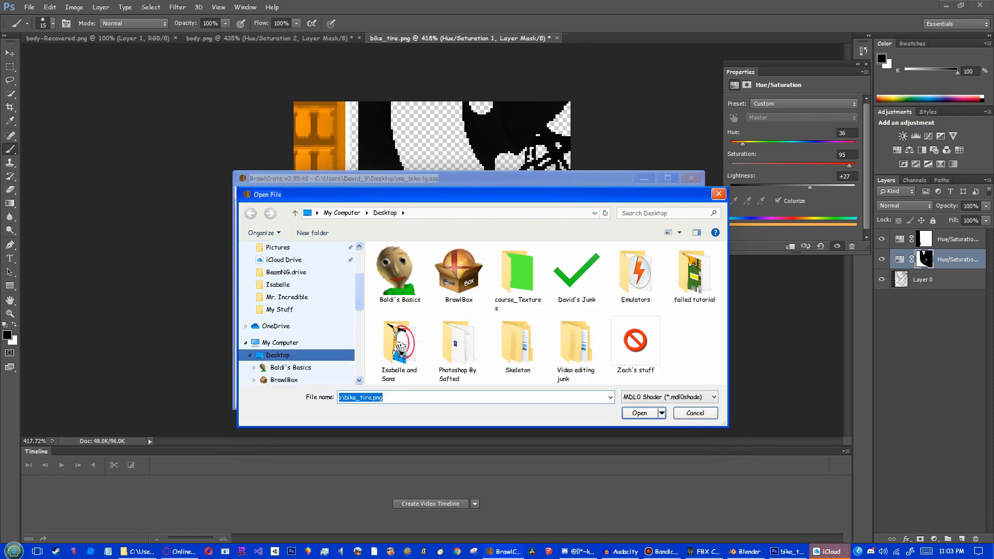
key(Down)
key(Down)
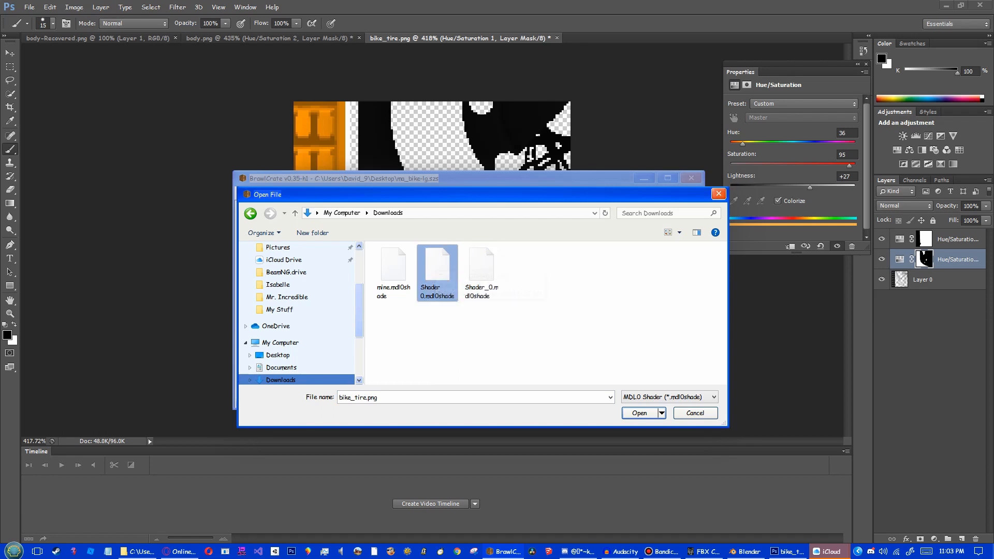
double_click(481, 272)
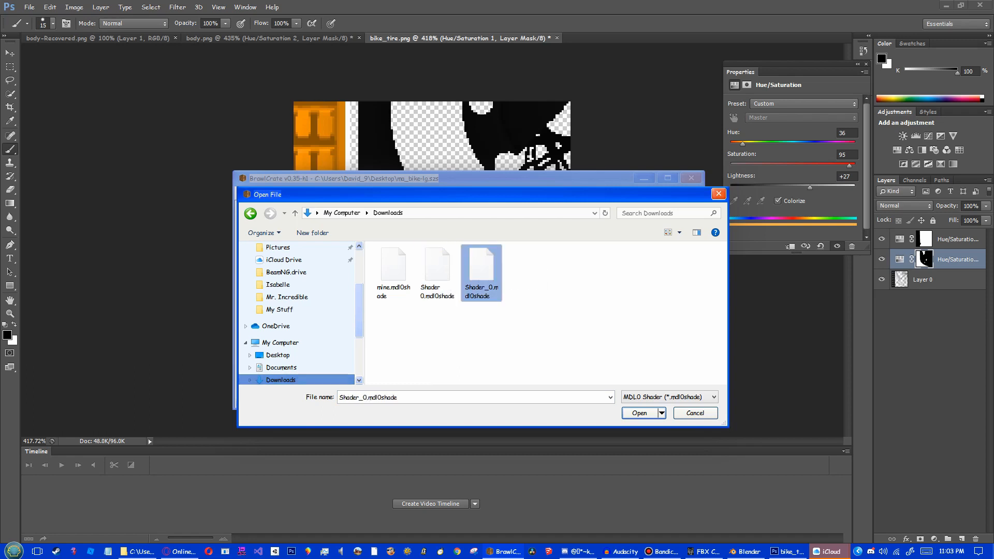
Step: Examine the Stage0 settings of the driver model's replaced shader alongside its materials and other stages
click(345, 306)
scroll(316, 300, down, 1)
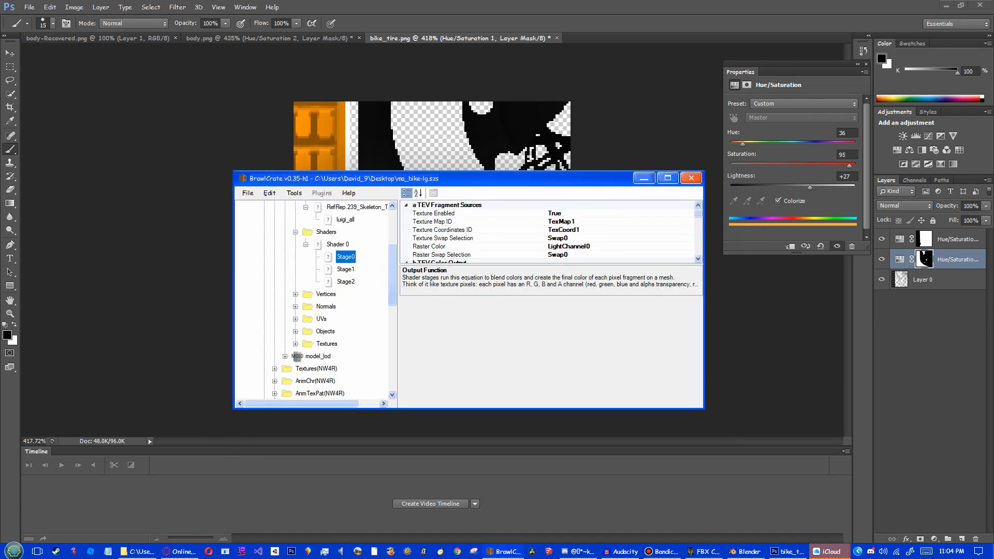
scroll(313, 300, up, 1)
scroll(313, 300, up, 1)
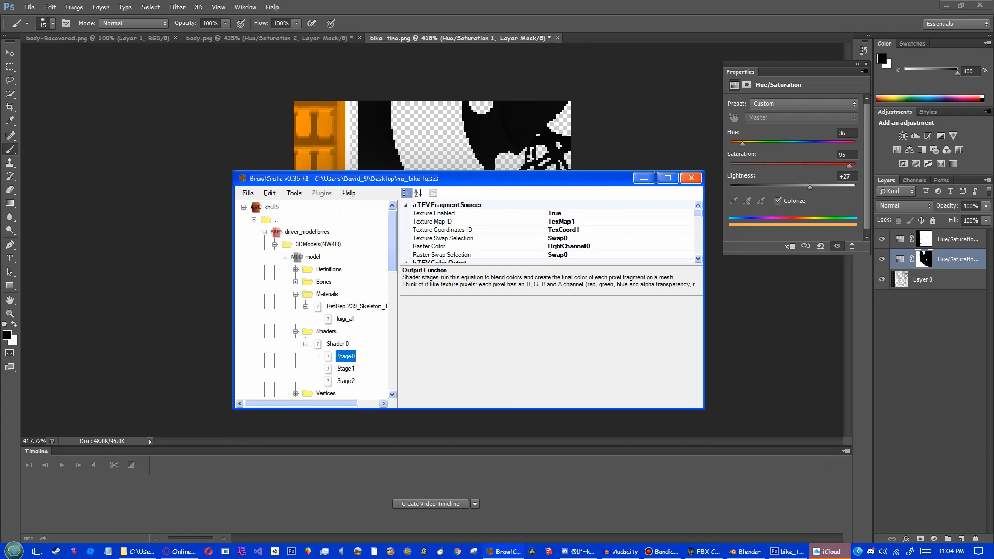
scroll(313, 300, down, 1)
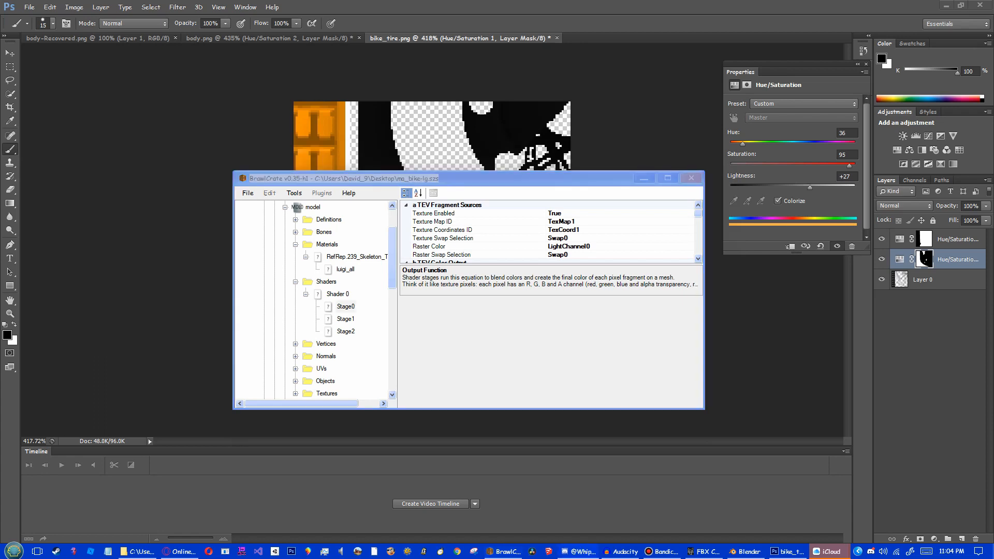
Step: Add two texture references to the skeleton material in driver_model.brres and rename the first one lm_0
click(356, 256)
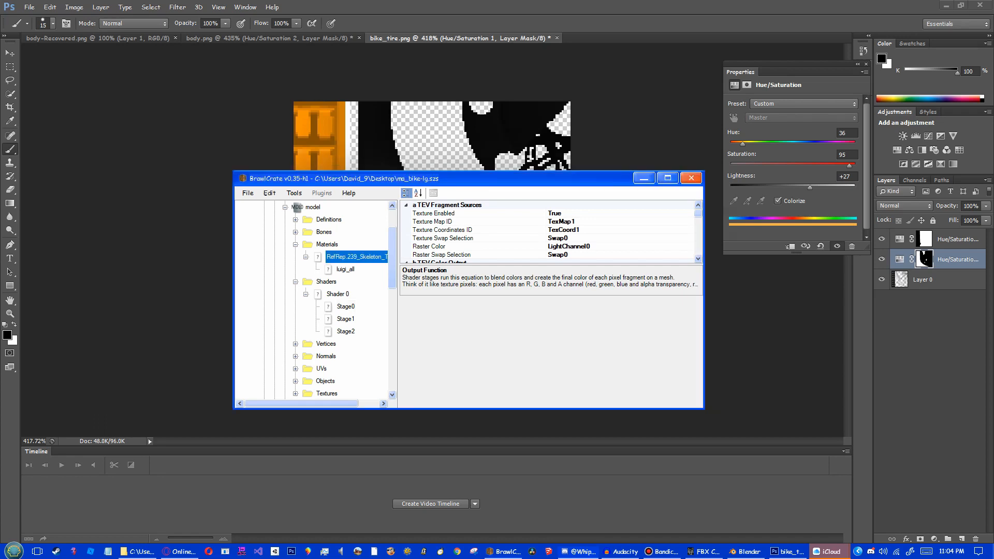
scroll(316, 298, up, 2)
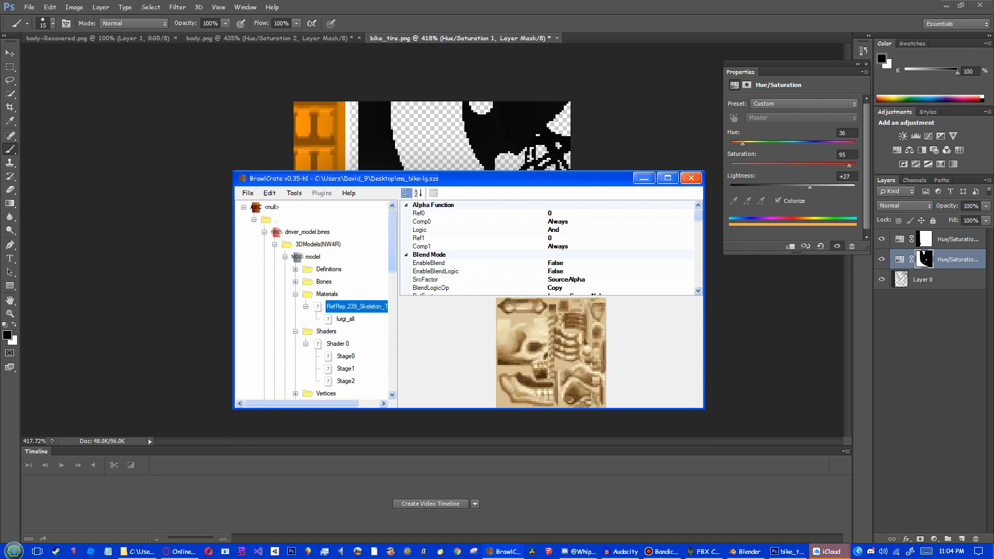
key(ctrl+alt+n)
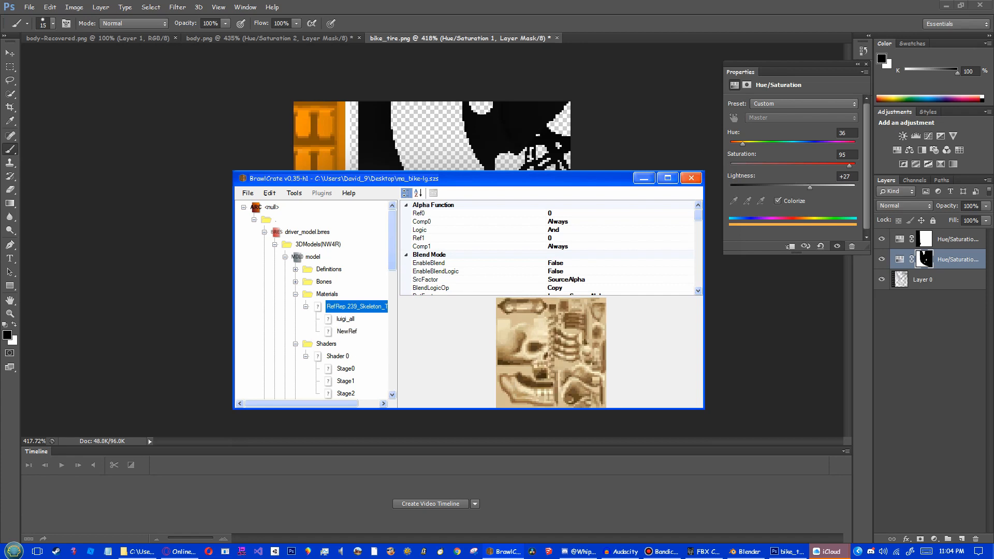
key(ctrl+alt+n)
right_click(347, 332)
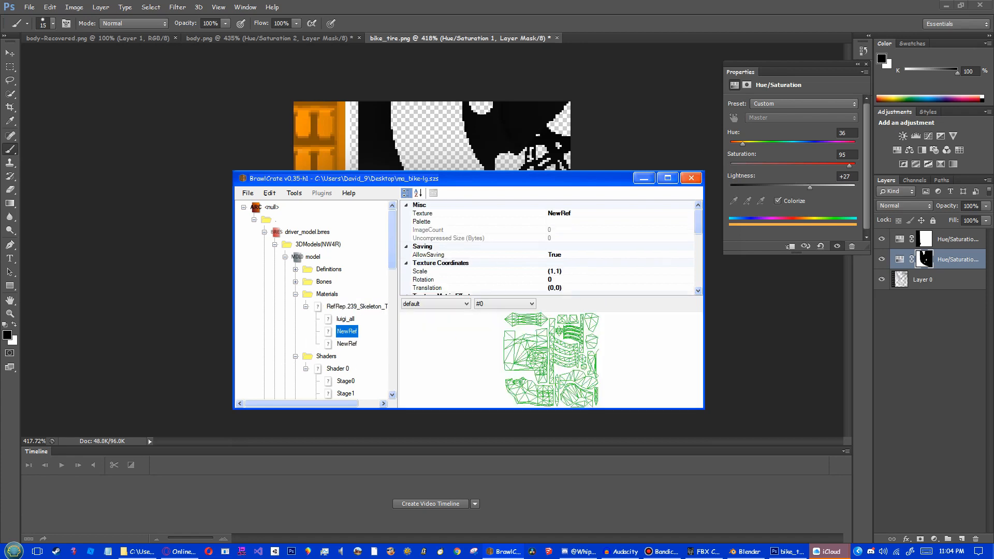
click(378, 412)
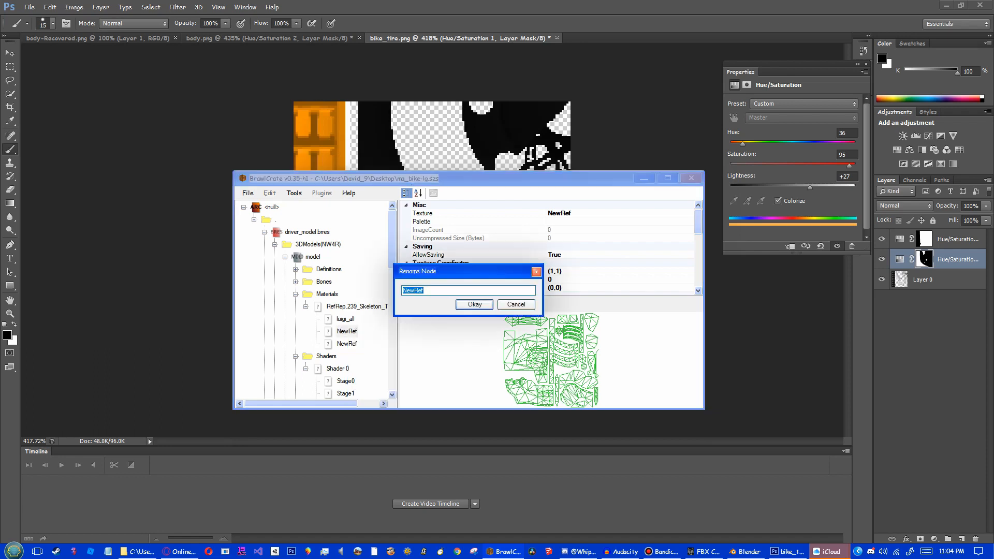
text(lm_0)
key(Return)
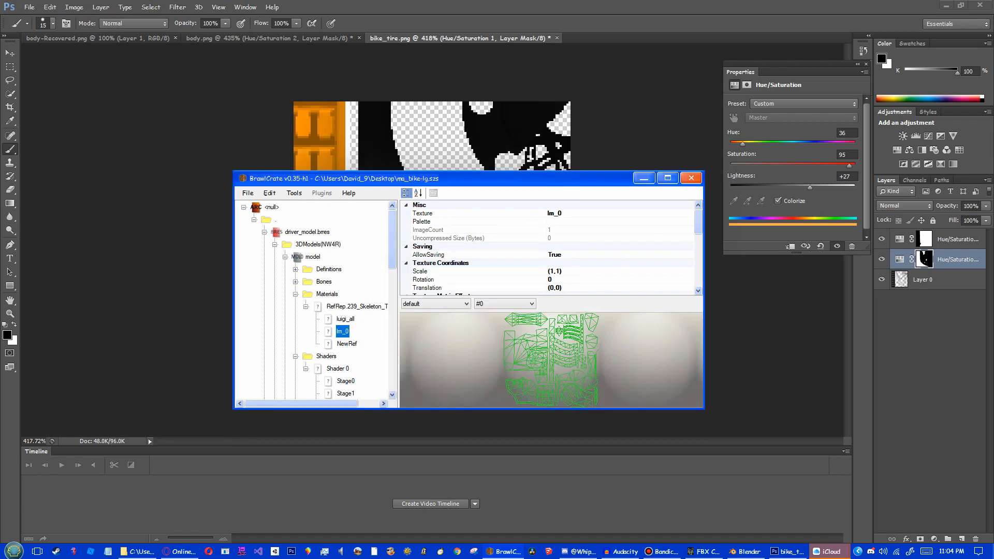
Step: Rename the second new texture reference lm_1 and preview the driver model
right_click(347, 343)
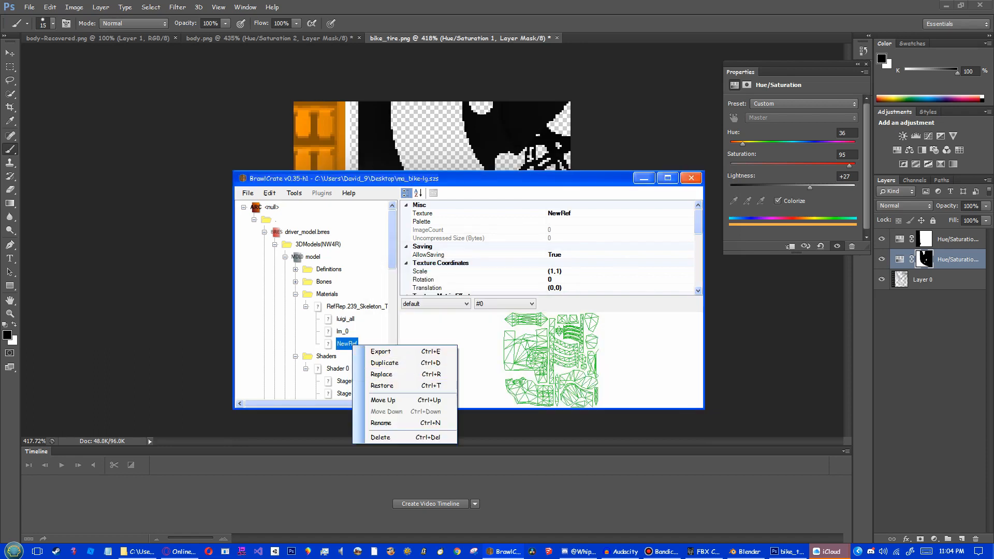
click(380, 423)
text(lm)
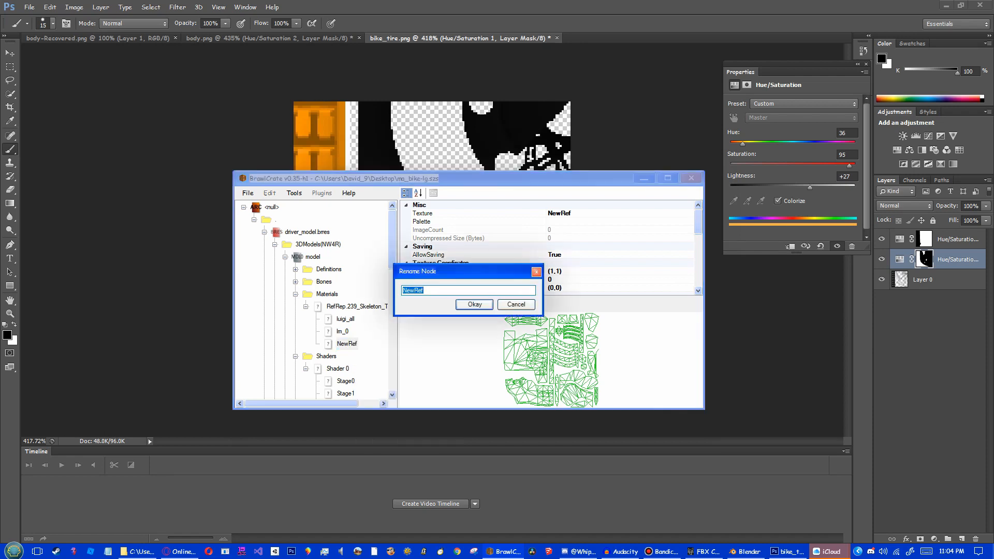
text(_1)
key(Return)
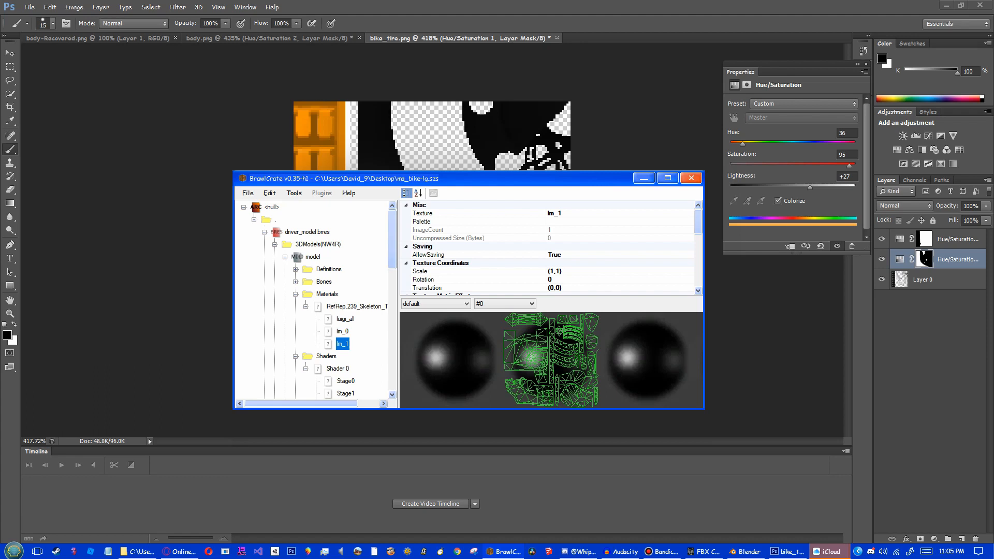
click(312, 257)
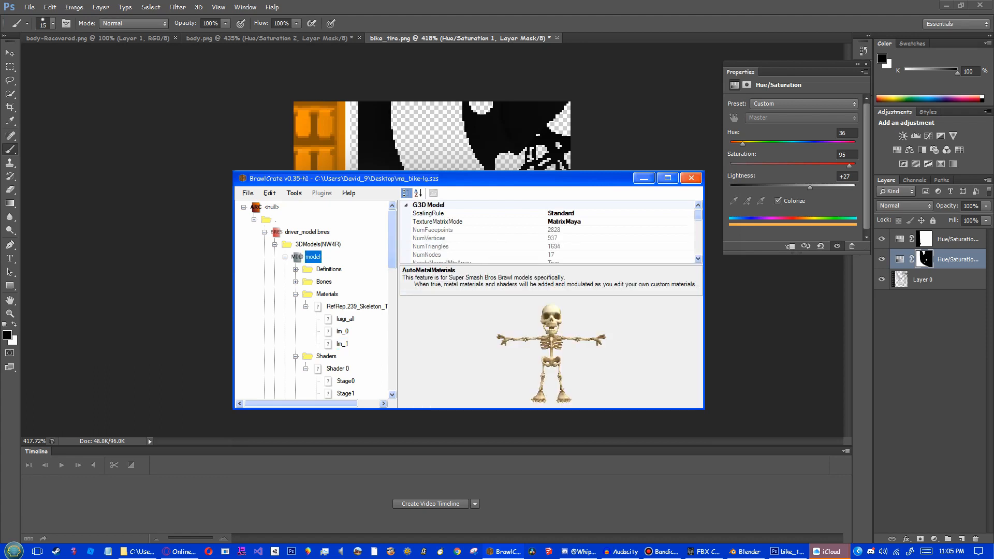
Step: Examine the skeleton material's settings, including its CullMode options
click(356, 307)
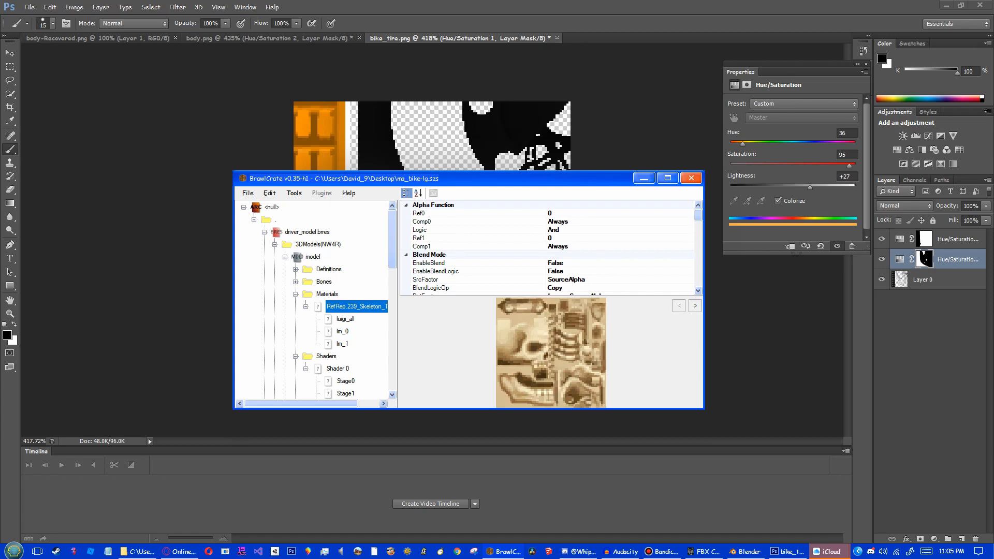
scroll(551, 247, down, 6)
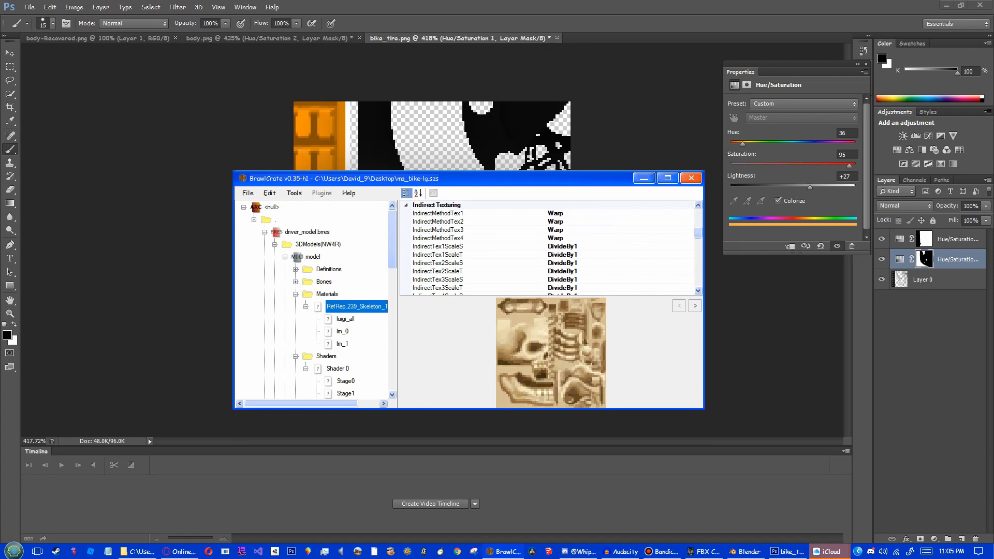
scroll(551, 248, down, 4)
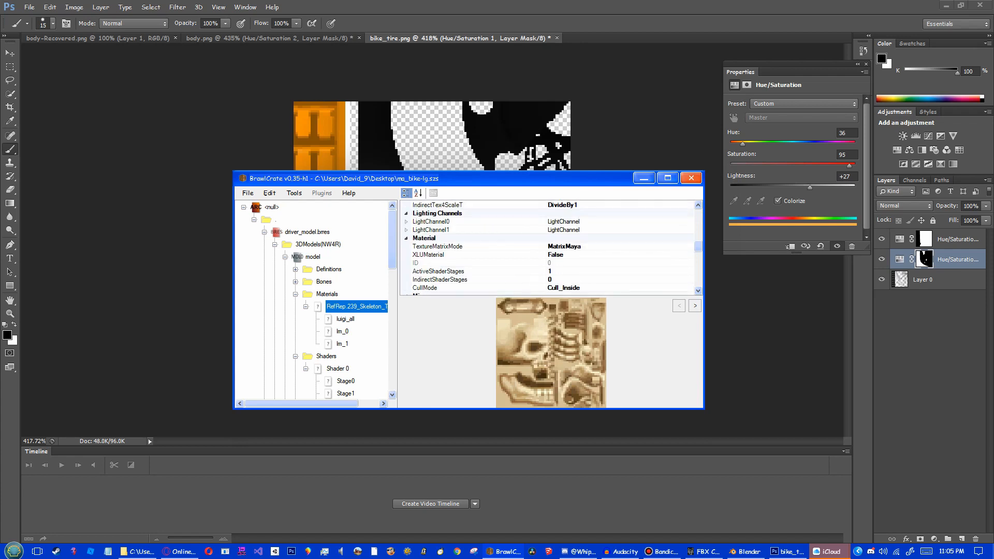
scroll(551, 247, down, 1)
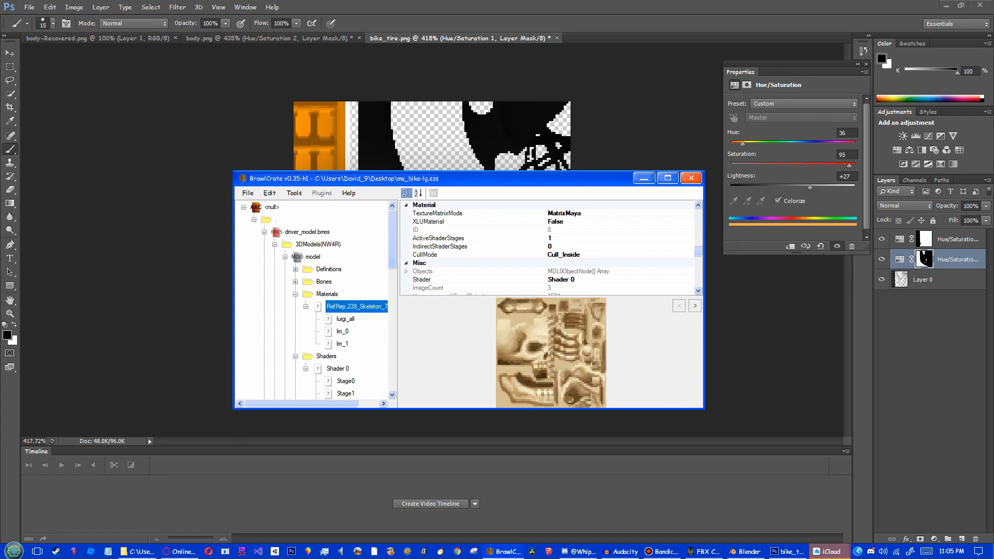
click(585, 254)
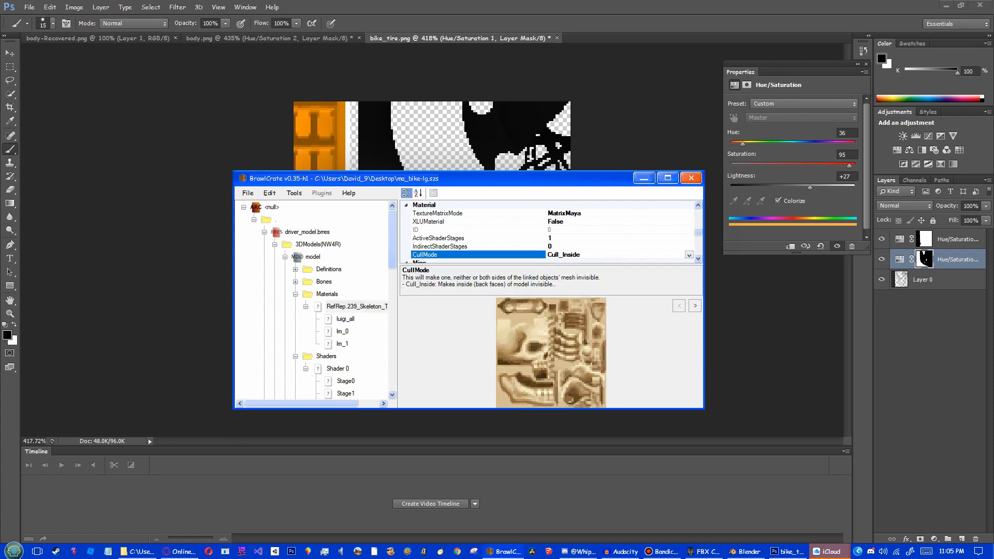
click(689, 255)
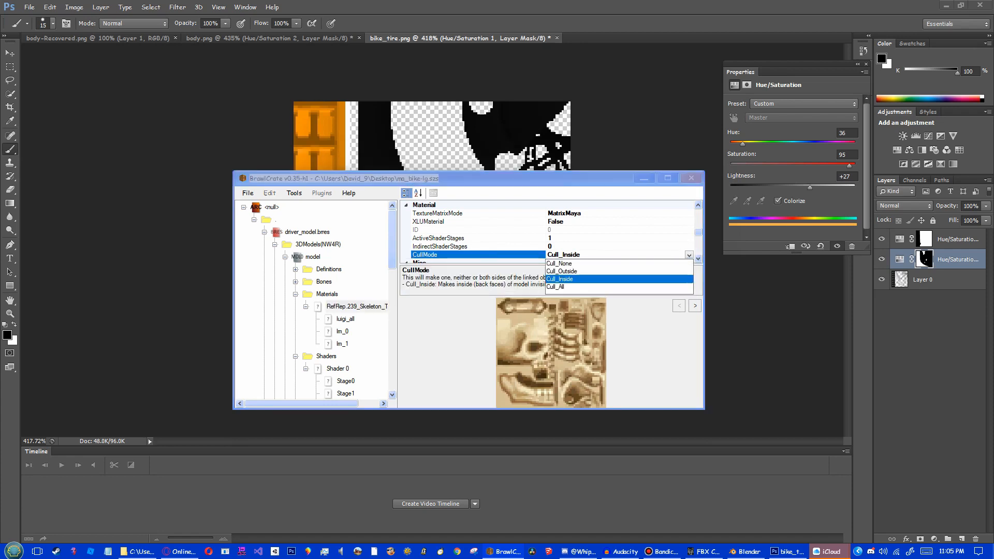
click(559, 263)
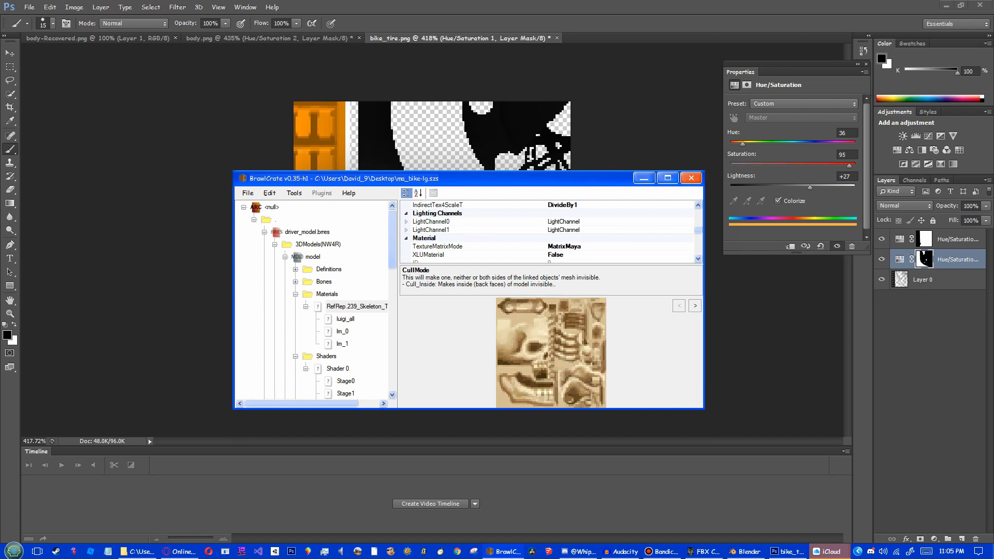
Step: Set the skeleton material's ActiveShaderStages to 3
scroll(550, 232, up, 1)
scroll(550, 232, down, 1)
scroll(550, 232, down, 8)
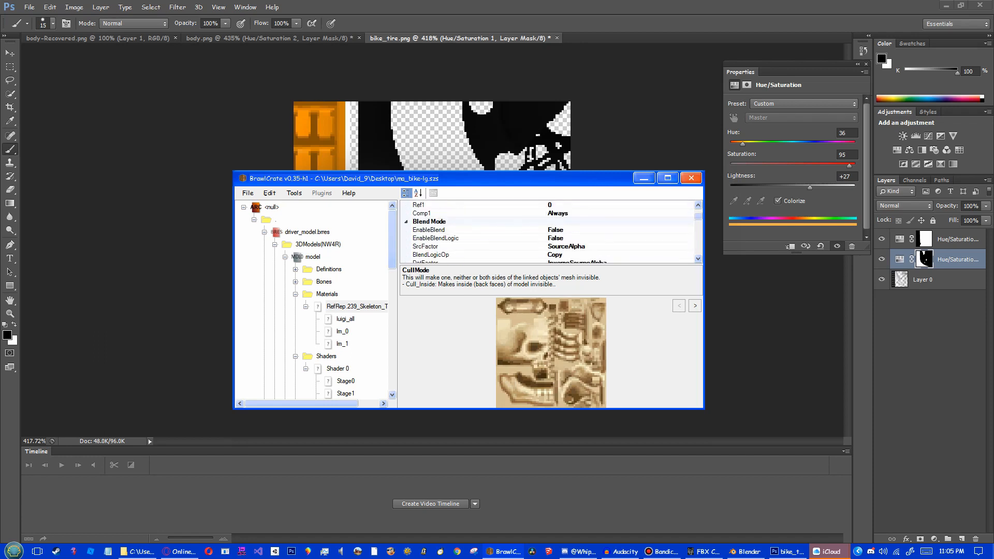
scroll(550, 231, down, 6)
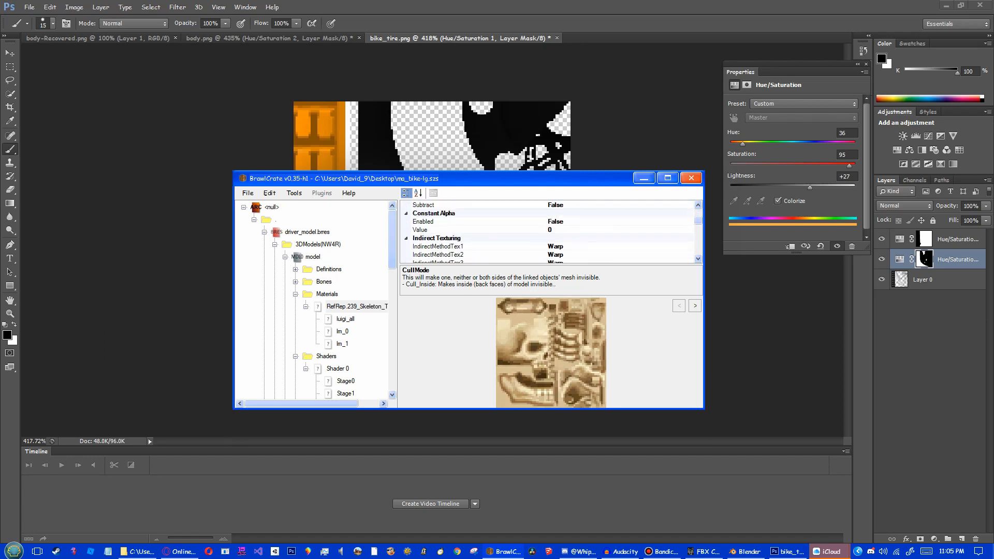
scroll(551, 232, down, 4)
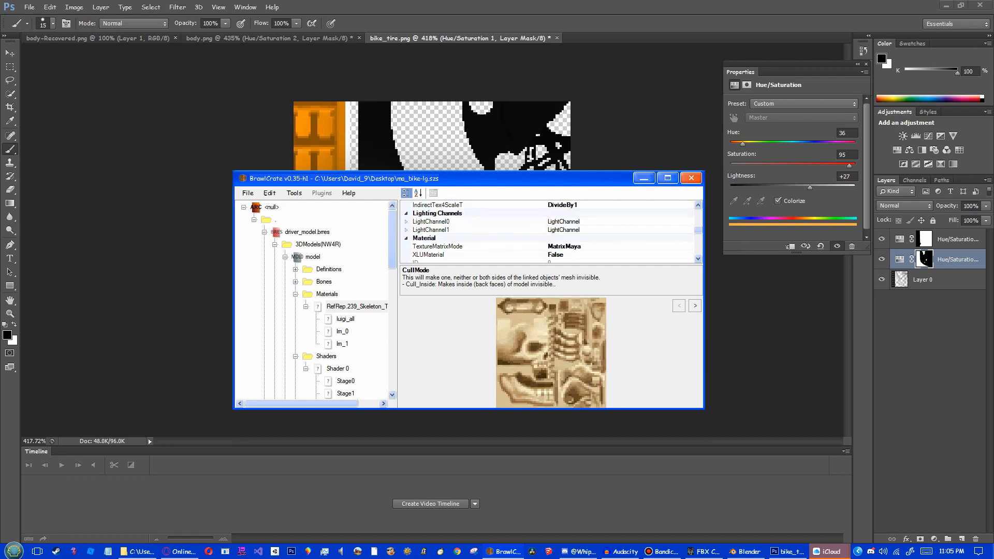
scroll(551, 232, down, 1)
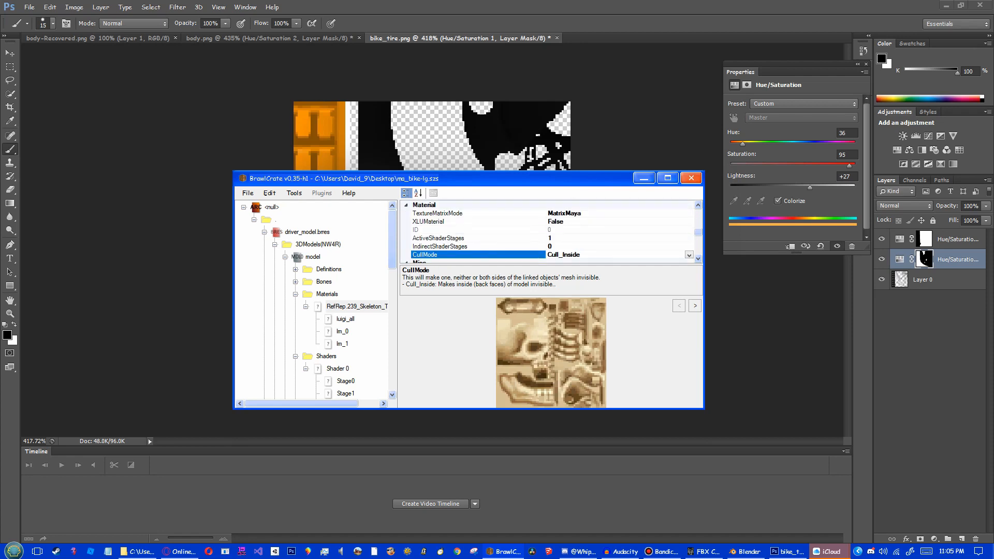
click(556, 238)
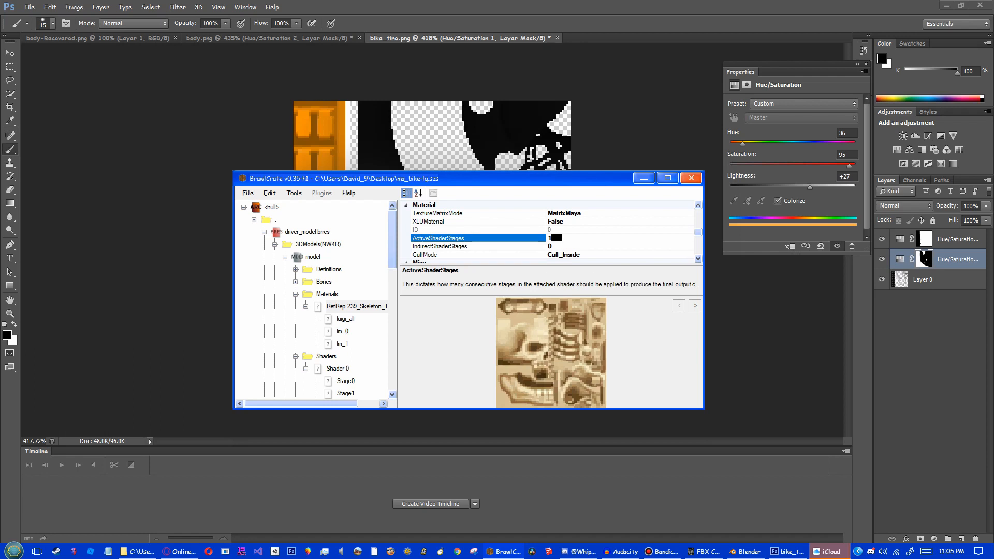
text(2)
key(Return)
Step: Set the alpha of the skeleton material's Constant Color 3 to 255
scroll(548, 233, down, 1)
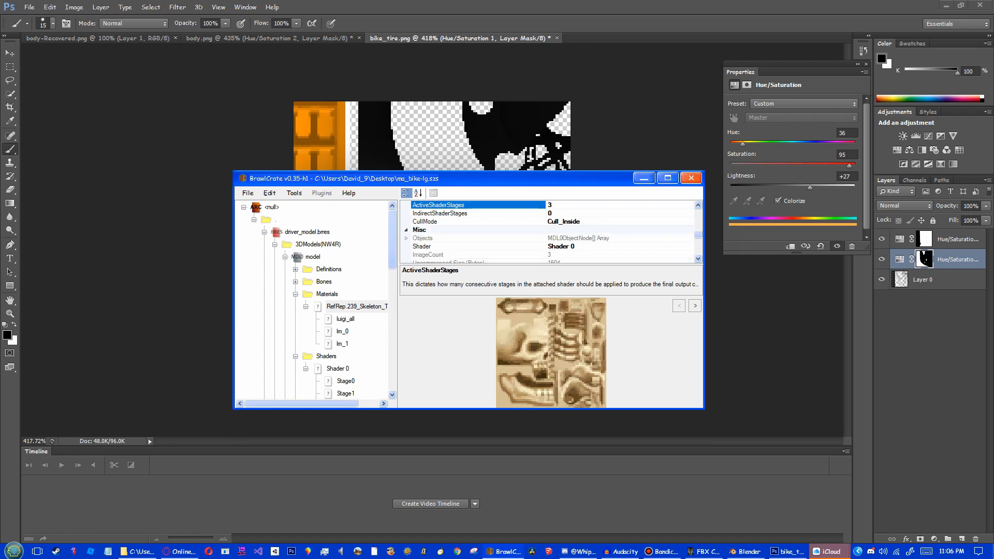
scroll(549, 232, down, 5)
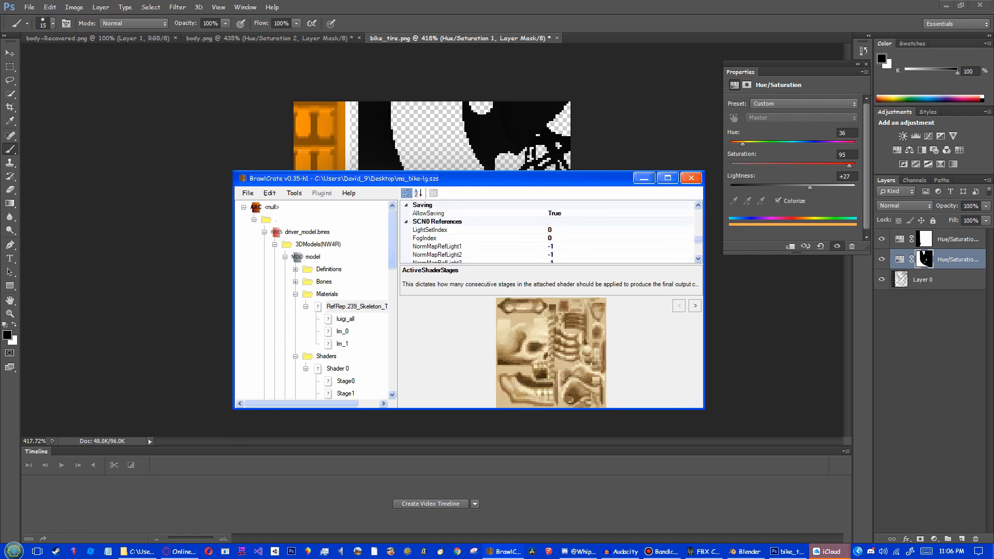
scroll(549, 233, down, 1)
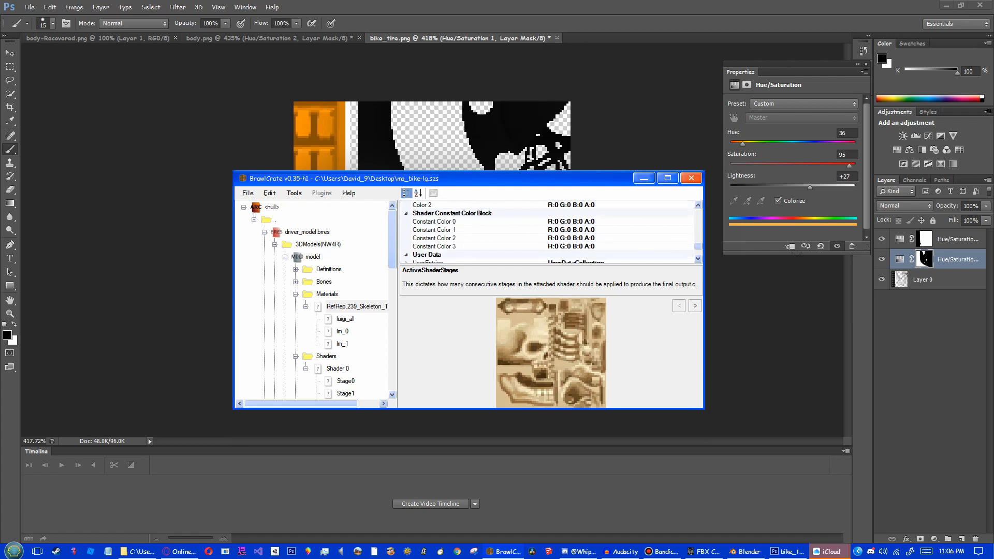
click(595, 247)
click(595, 246)
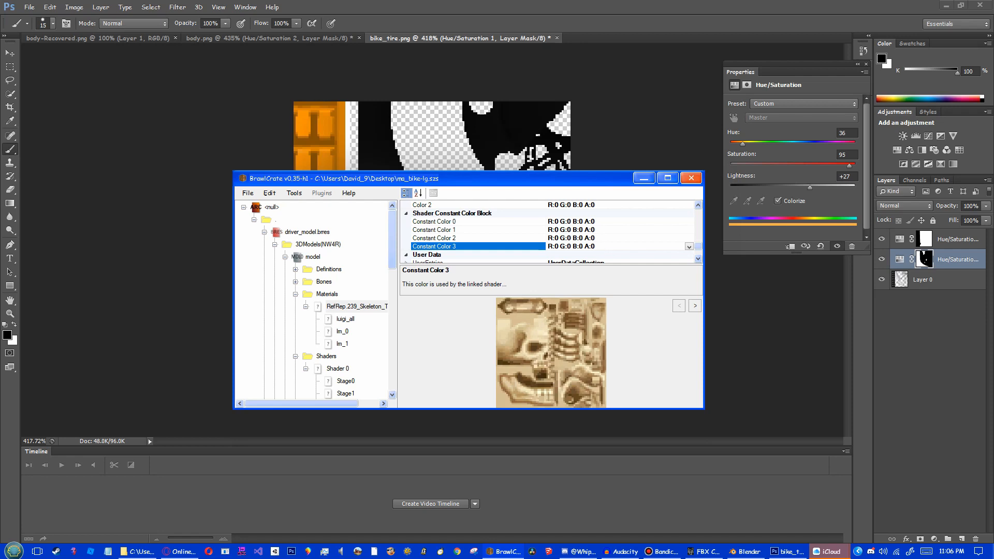
key(BackSpace)
text(26)
text(55)
Step: Set CompareBeforeTexture to True in the skeleton material's Z Mode settings
scroll(548, 231, down, 2)
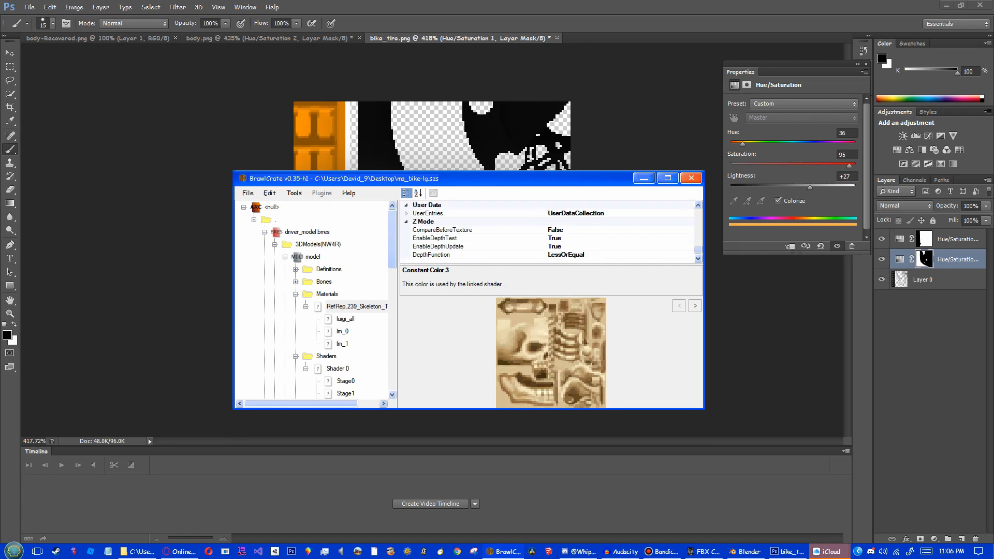
click(568, 229)
double_click(568, 229)
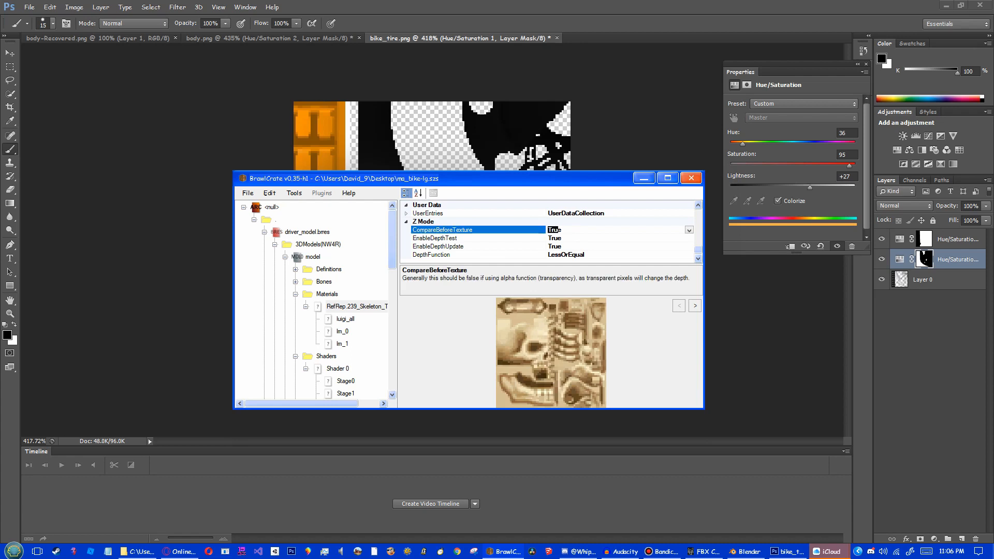
click(423, 221)
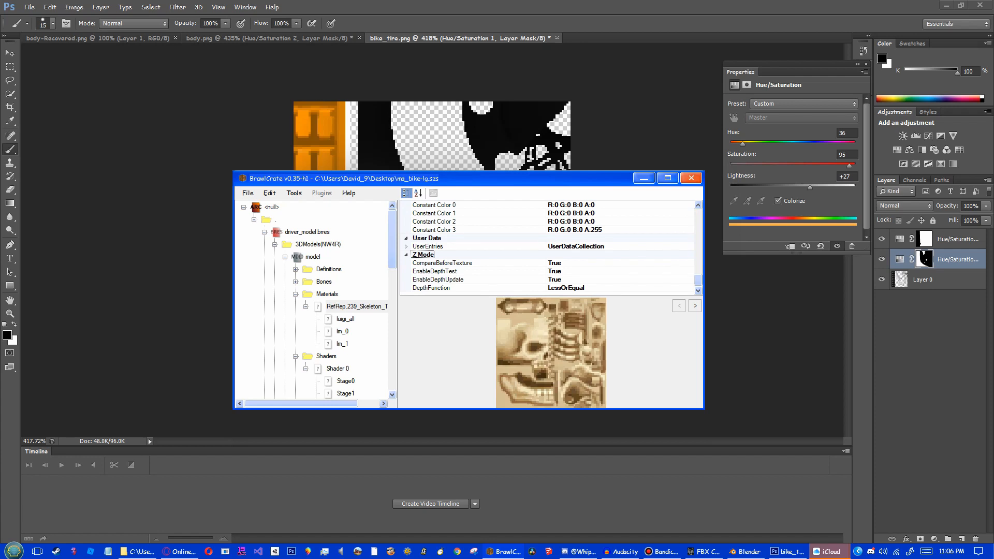
Step: For the lm_0 texture reference, set HasTextureMatrix to True and MapMode to EnvCamera
click(342, 331)
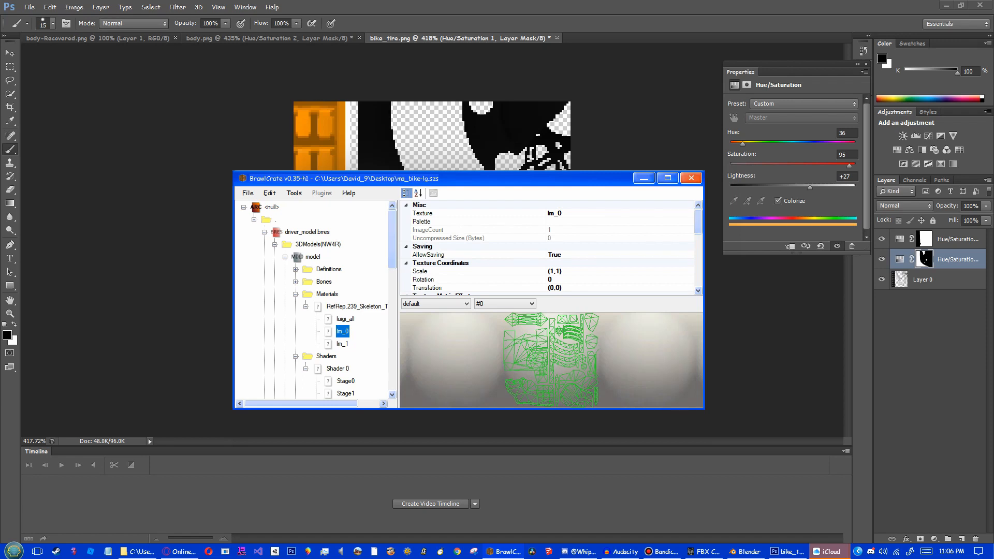
scroll(549, 246, down, 1)
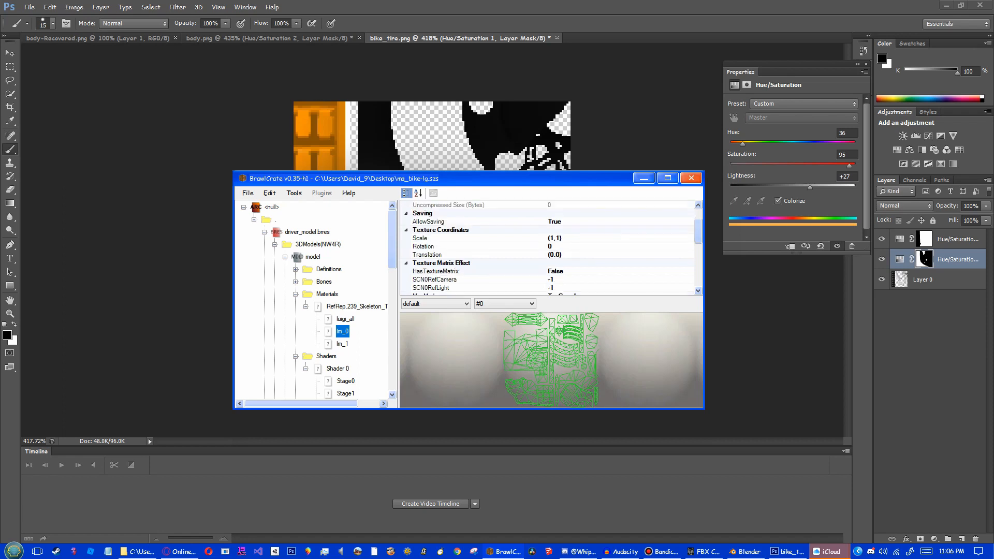
click(555, 271)
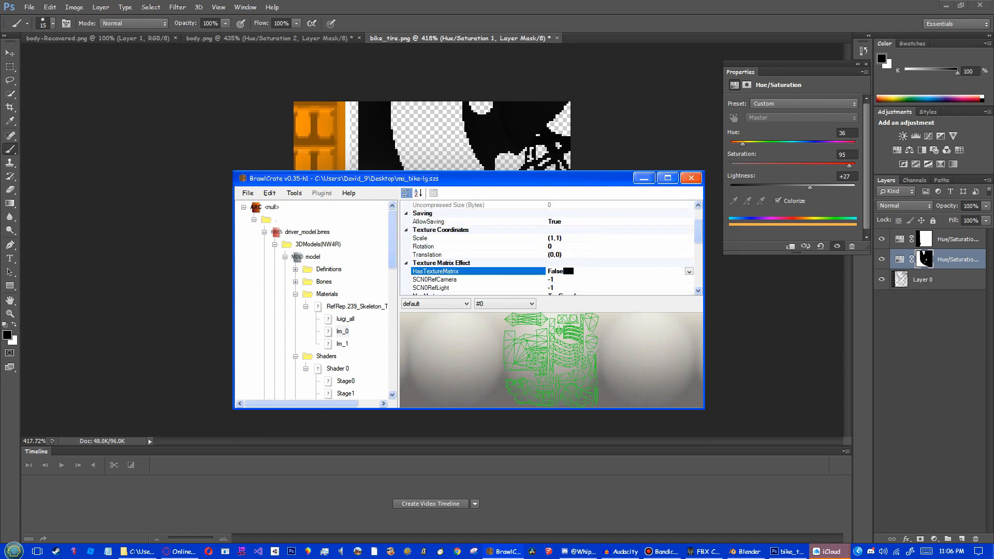
click(689, 270)
click(554, 280)
scroll(551, 246, down, 1)
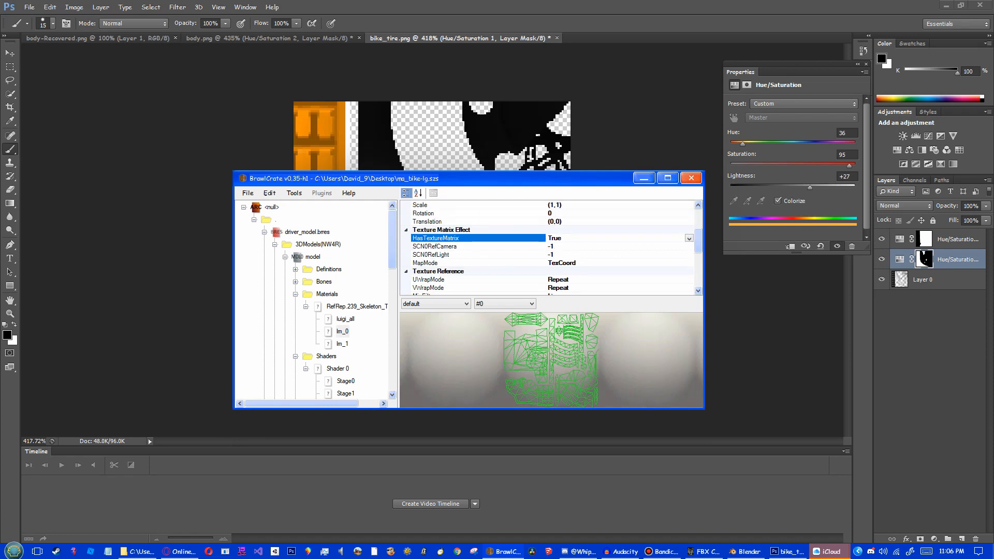
click(577, 263)
click(688, 263)
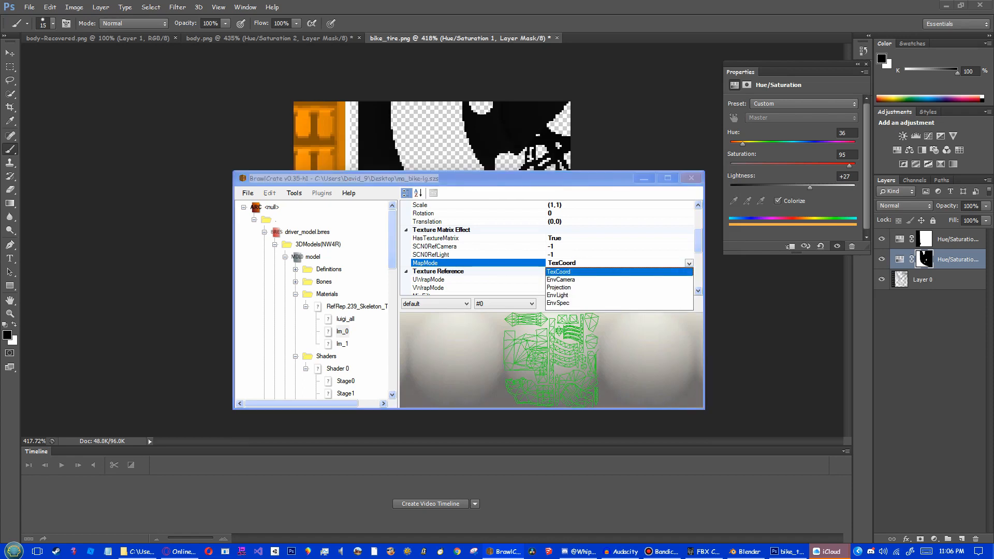
click(560, 280)
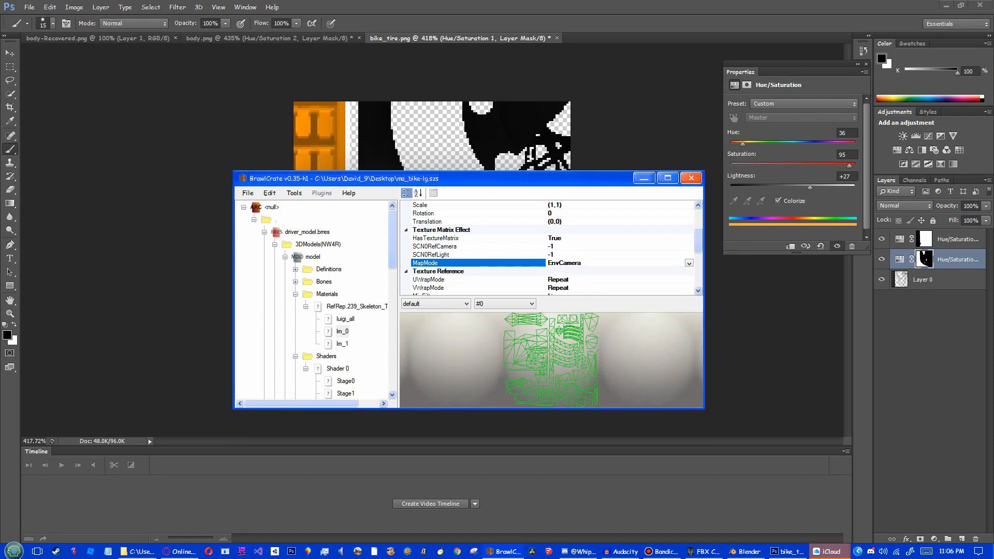
Step: Set both UWrapMode and VWrapMode to Clamp for the lm_0 texture reference
click(572, 280)
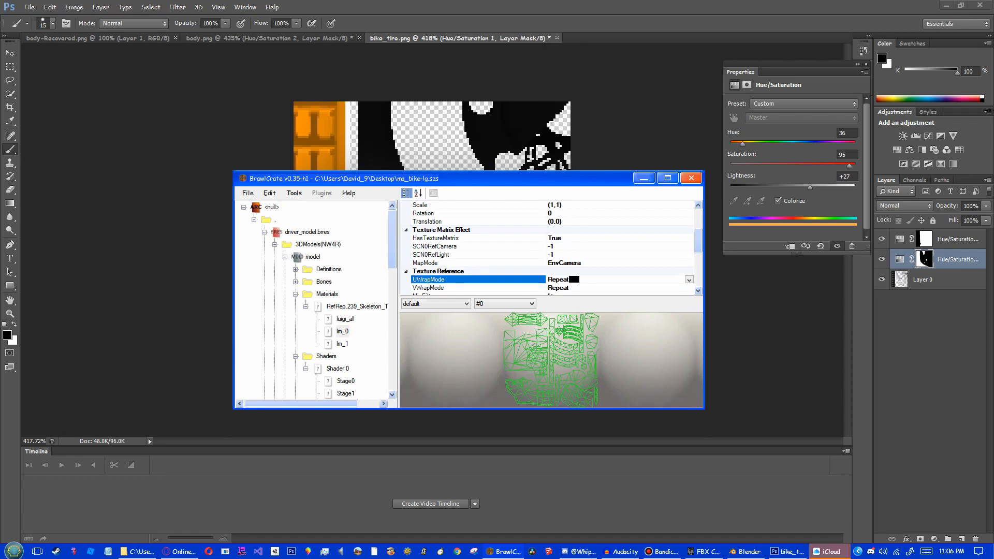
key(Up)
click(572, 287)
key(Up)
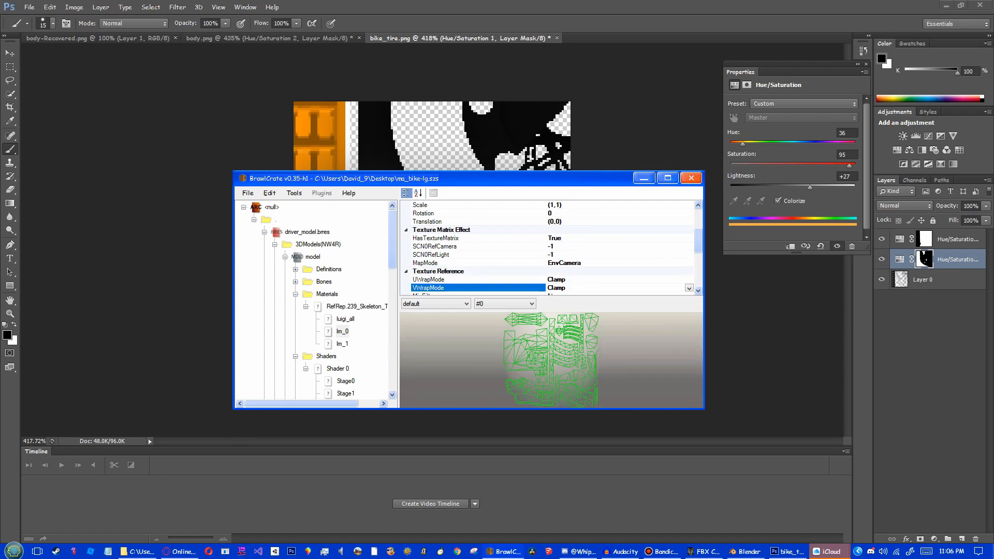
click(437, 271)
scroll(551, 248, down, 2)
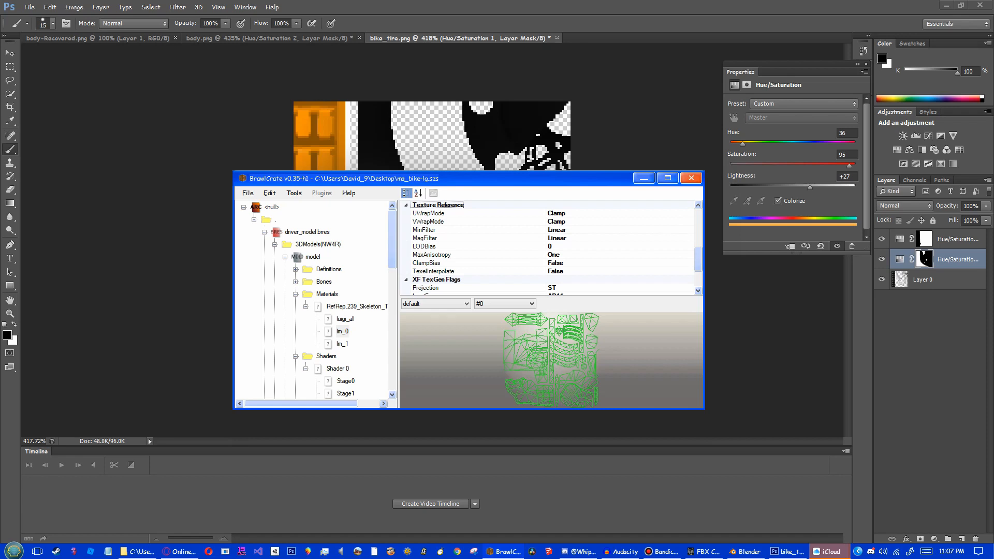
Step: In lm_0's XF TexGen Flags, set Projection to STQ and InputForm to ABC1
double_click(558, 288)
click(557, 280)
scroll(558, 279, down, 1)
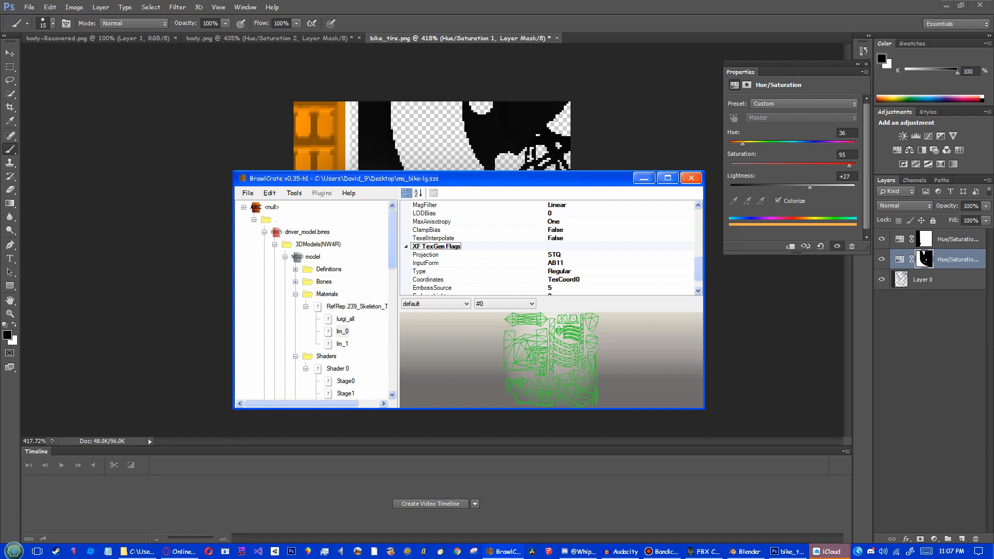
double_click(557, 263)
click(436, 246)
scroll(552, 248, down, 1)
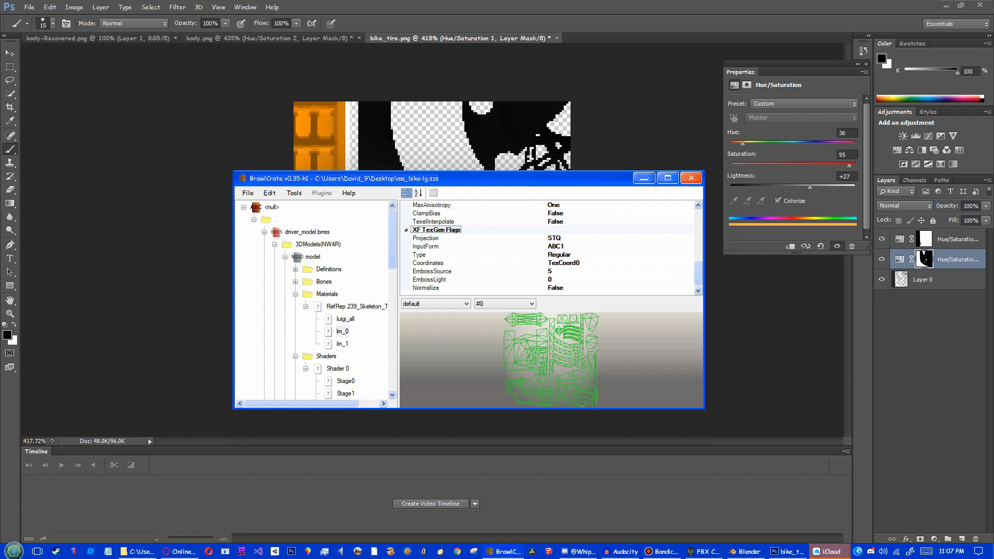
Step: Set lm_0's texture Coordinates to Normals and Normalize to True
double_click(557, 263)
text(Normals)
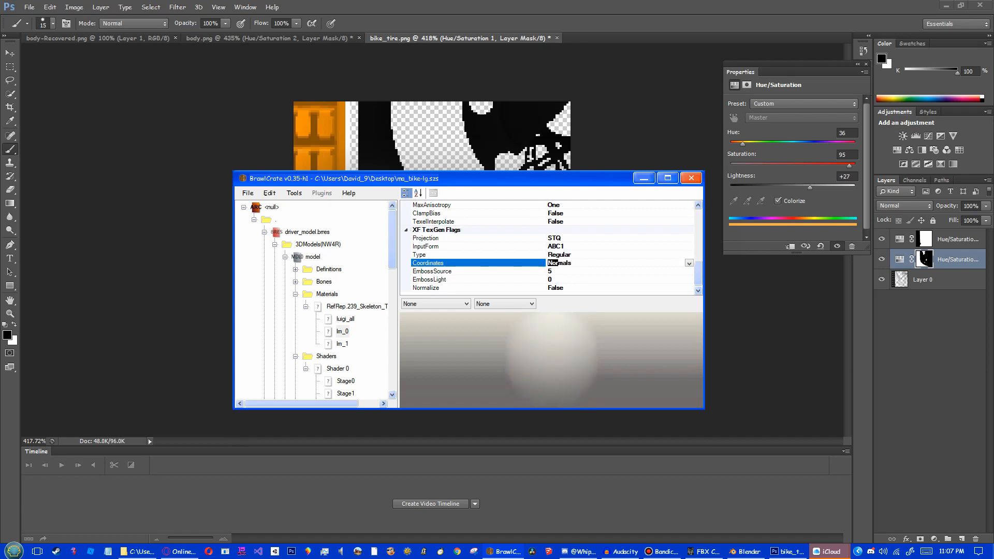
click(437, 229)
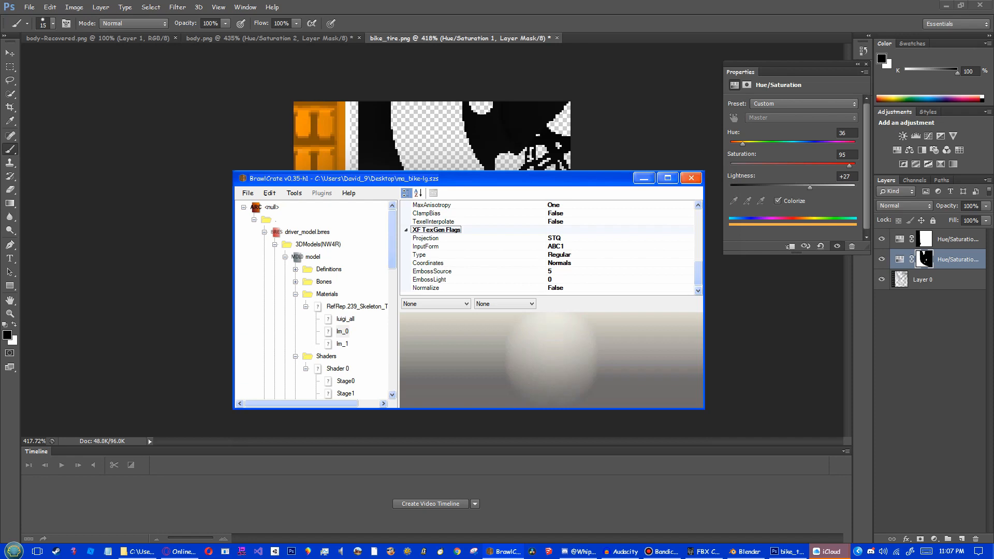
double_click(555, 288)
click(436, 229)
Step: For the lm_1 texture reference, set HasTextureMatrix to True and MapMode to EnvCamera
click(341, 343)
scroll(551, 246, up, 8)
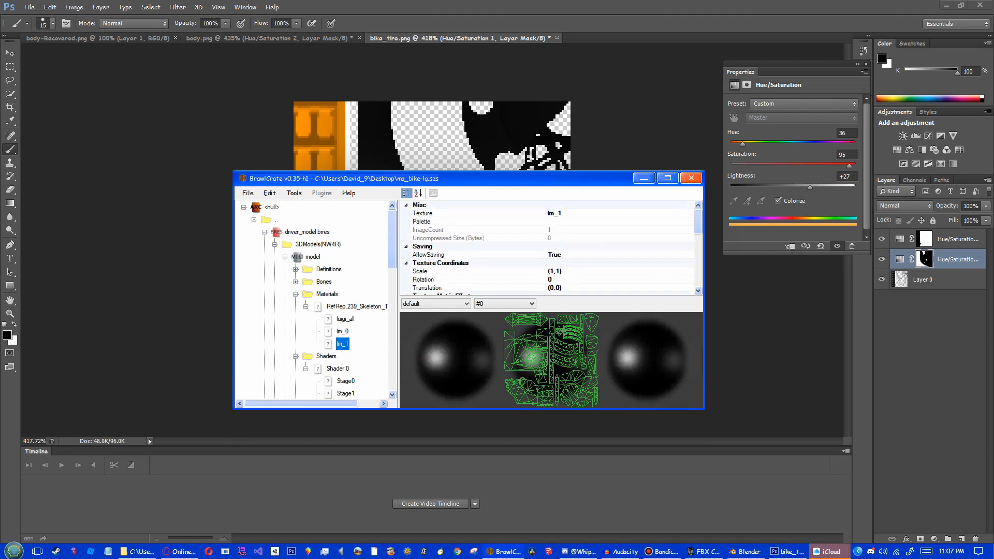
scroll(551, 247, down, 1)
click(554, 270)
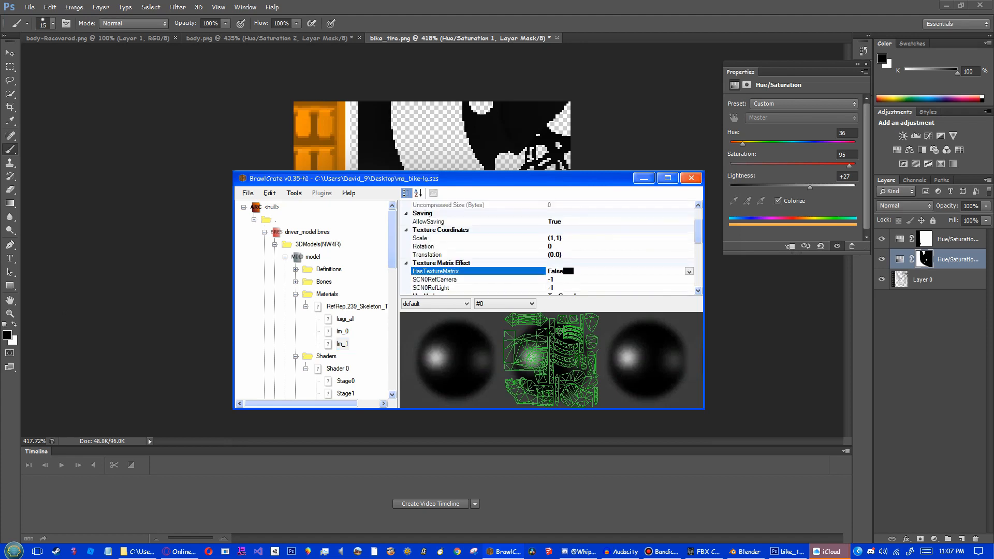
double_click(553, 270)
click(441, 263)
scroll(551, 247, down, 1)
double_click(553, 263)
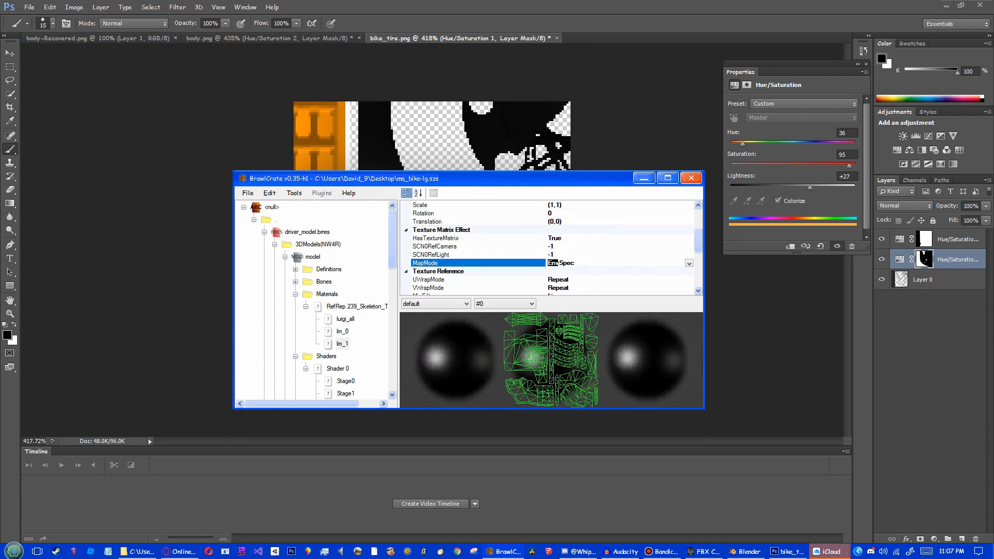
double_click(552, 263)
double_click(553, 263)
Step: Set both UWrapMode and VWrapMode to Clamp for the lm_1 texture reference
click(438, 272)
scroll(551, 247, down, 1)
double_click(553, 246)
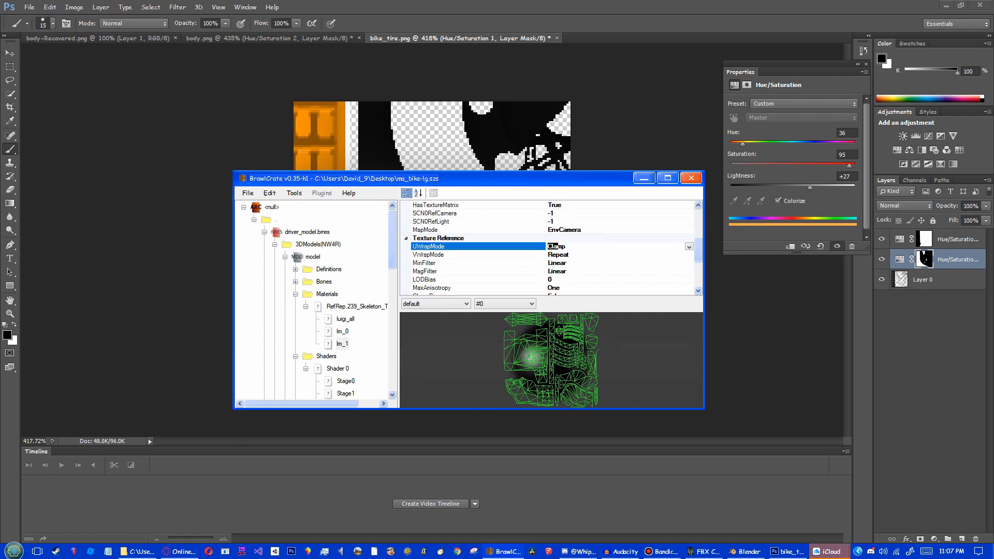
double_click(552, 255)
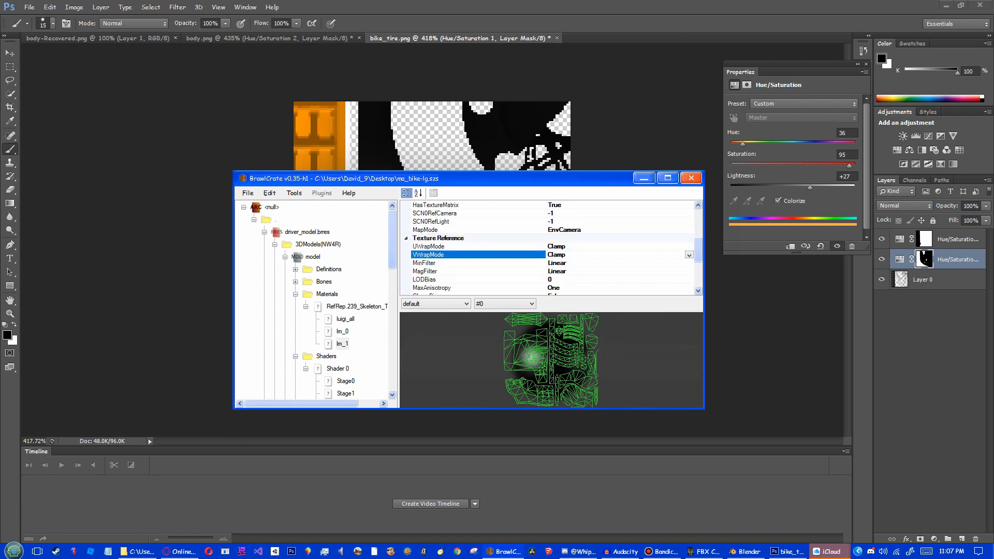
click(437, 238)
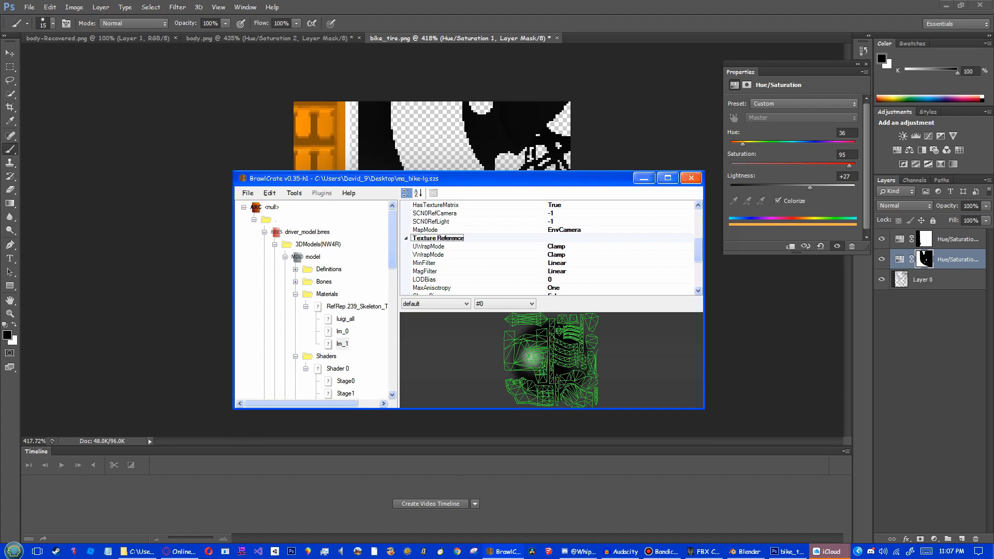
Step: In lm_1's XF TexGen Flags, set Projection to STQ and InputForm to ABC1
scroll(550, 248, down, 1)
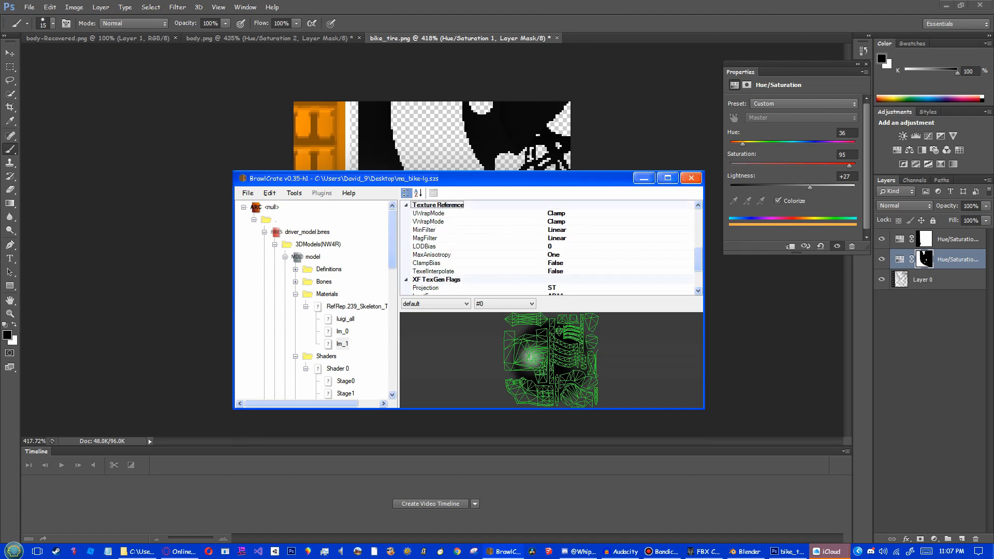
scroll(550, 248, down, 1)
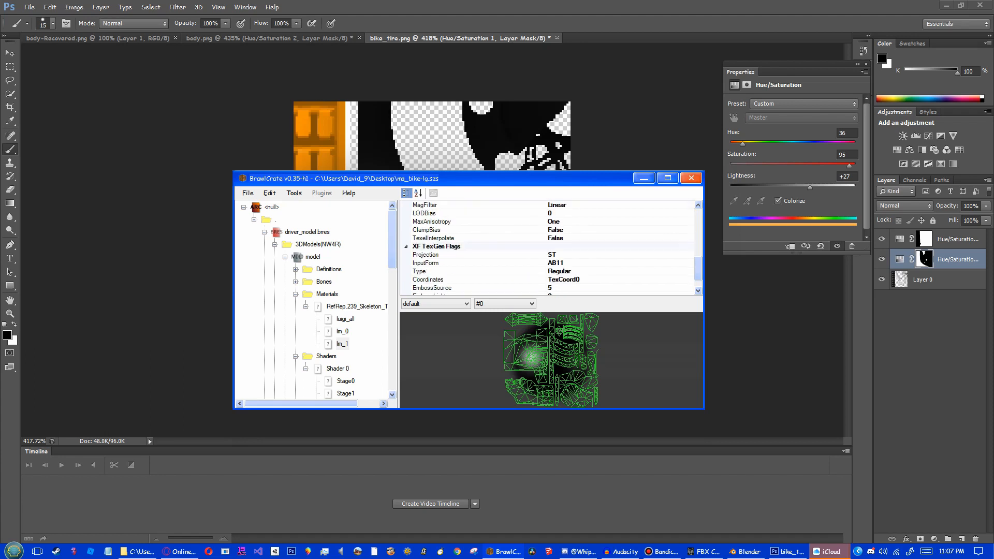
click(554, 254)
click(436, 246)
double_click(554, 262)
click(436, 246)
scroll(550, 247, down, 1)
Step: Set lm_1's texture Coordinates to Normals and Normalize to True
click(553, 263)
scroll(553, 262, up, 6)
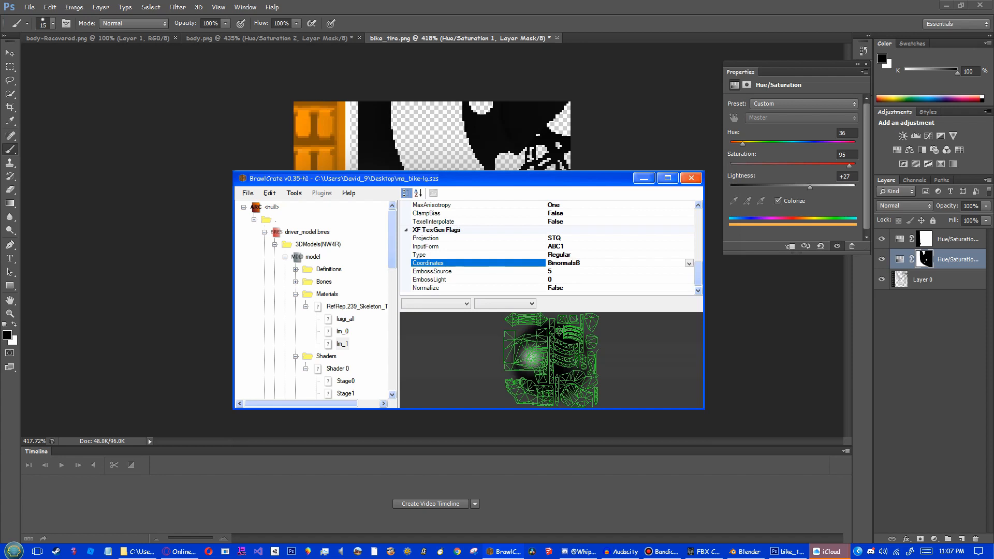
scroll(553, 262, down, 1)
scroll(553, 262, up, 1)
scroll(553, 262, up, 4)
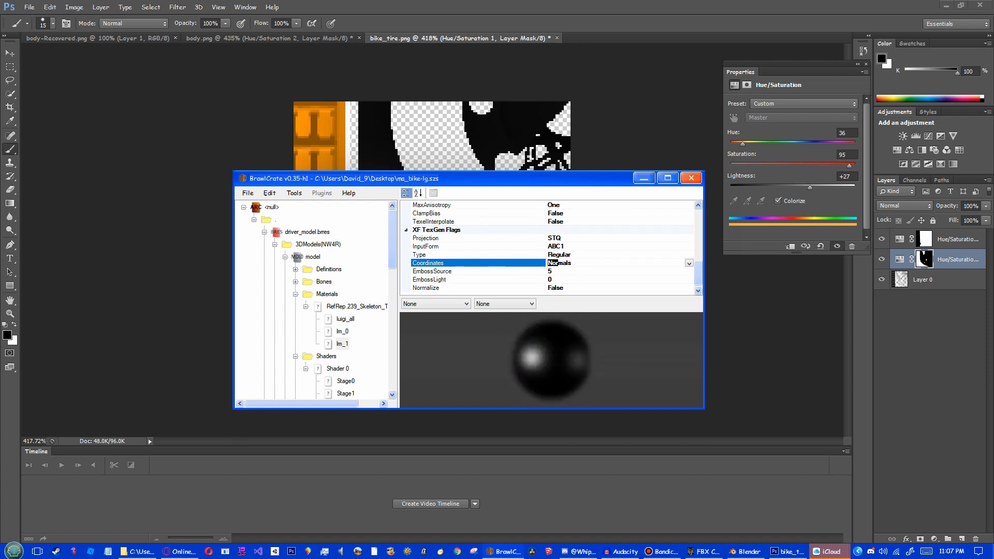
click(568, 287)
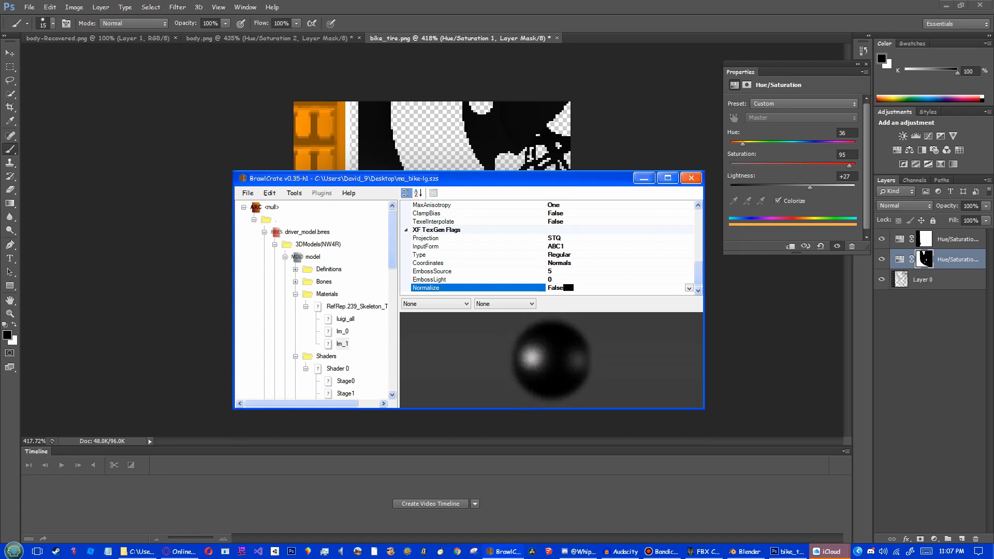
double_click(568, 287)
click(436, 229)
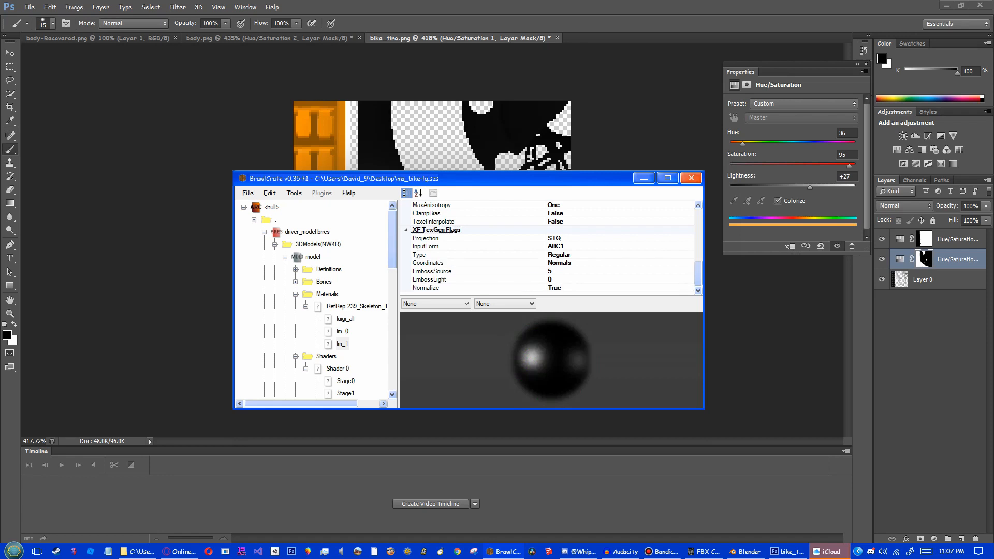
Step: Review the driver model preview and check the property settings of Shader 0 and its Stage0
click(312, 257)
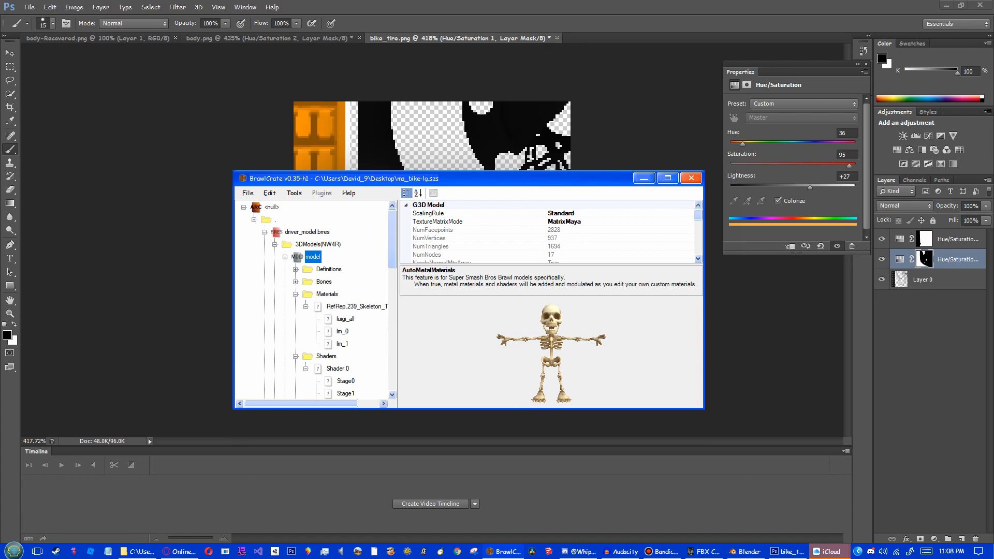
scroll(314, 300, down, 2)
click(337, 319)
scroll(550, 247, down, 9)
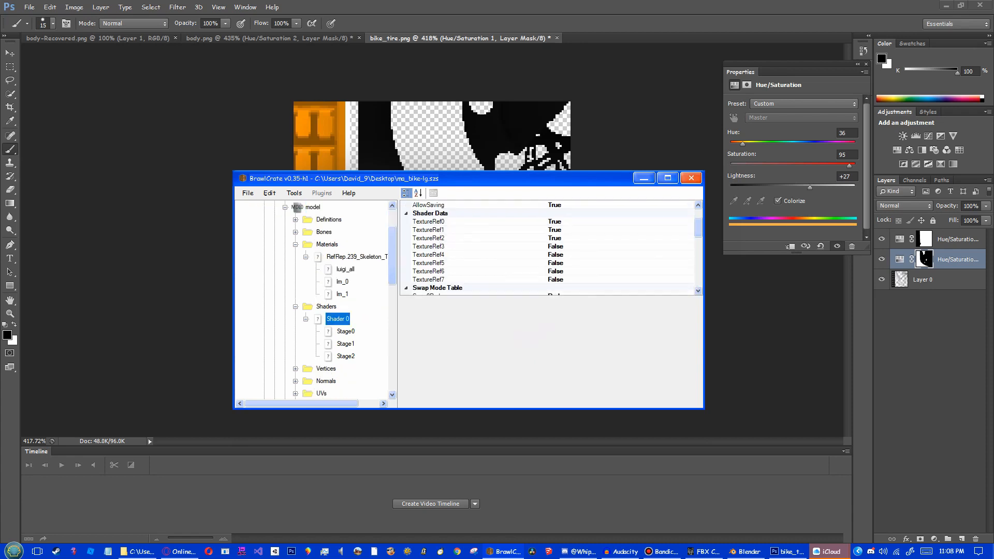
scroll(549, 248, down, 1)
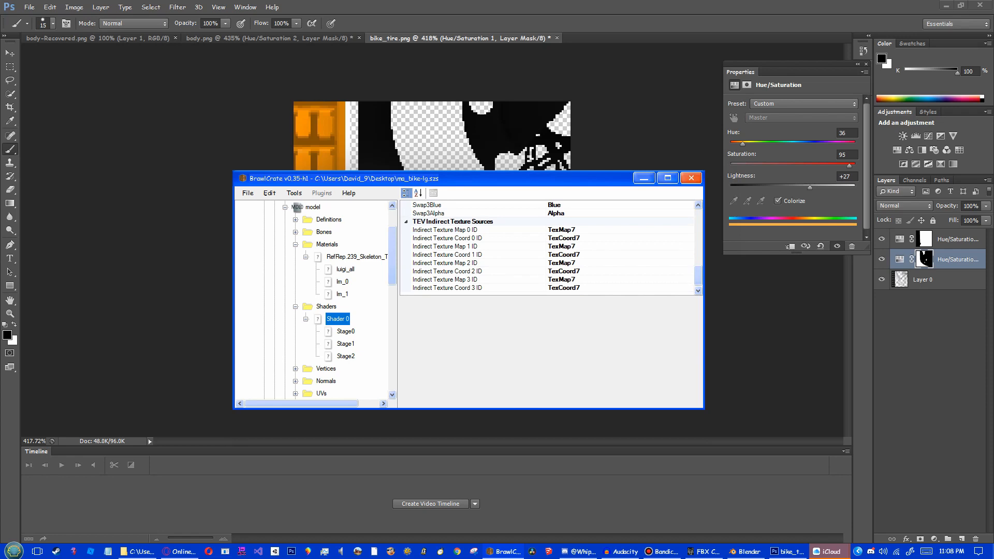
scroll(550, 248, up, 10)
click(346, 331)
scroll(549, 232, down, 3)
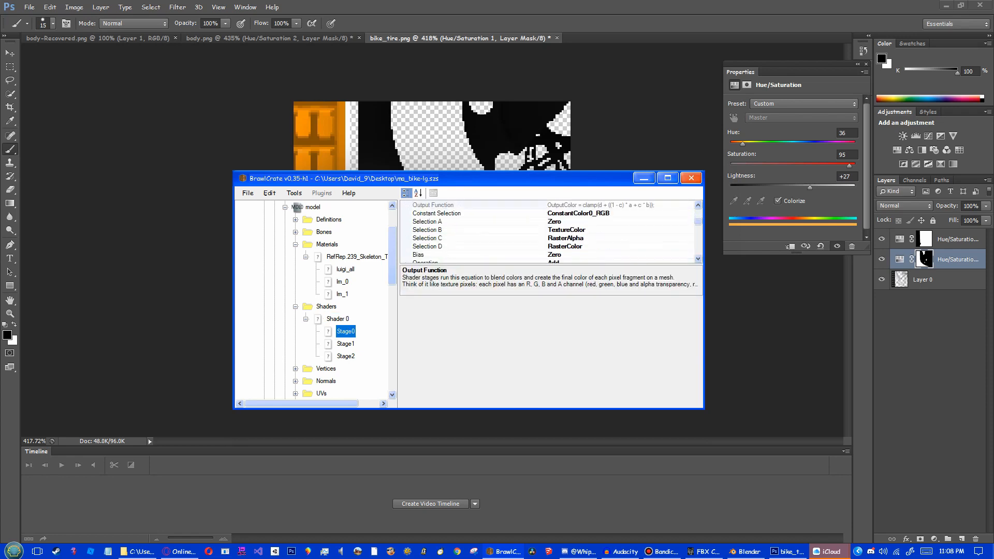
scroll(550, 232, down, 3)
scroll(549, 231, down, 3)
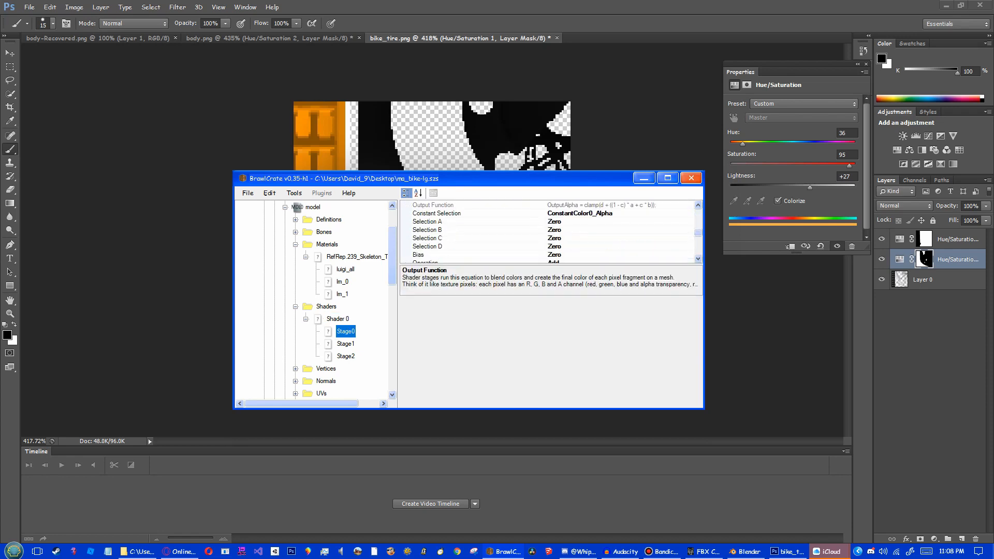
scroll(550, 232, up, 7)
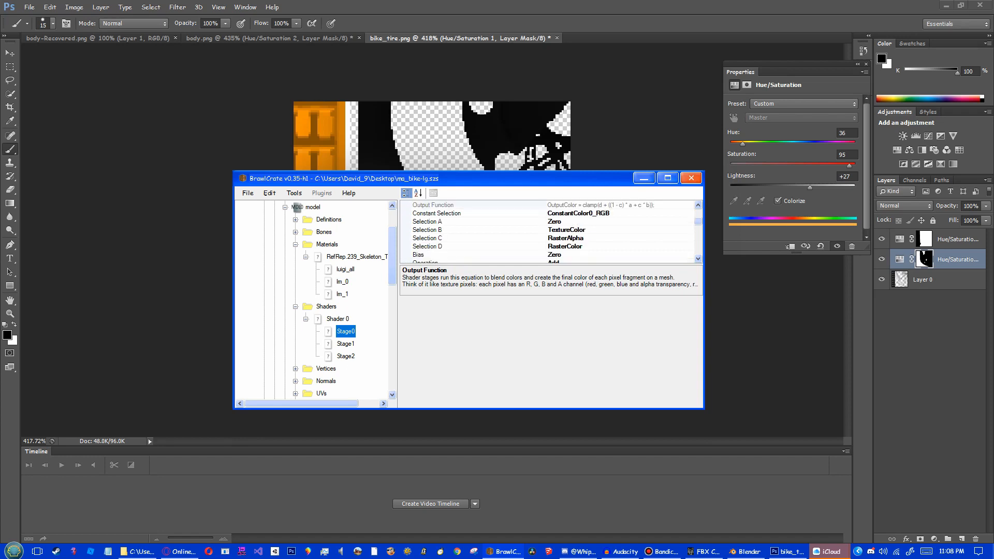
scroll(549, 232, up, 2)
scroll(313, 299, up, 2)
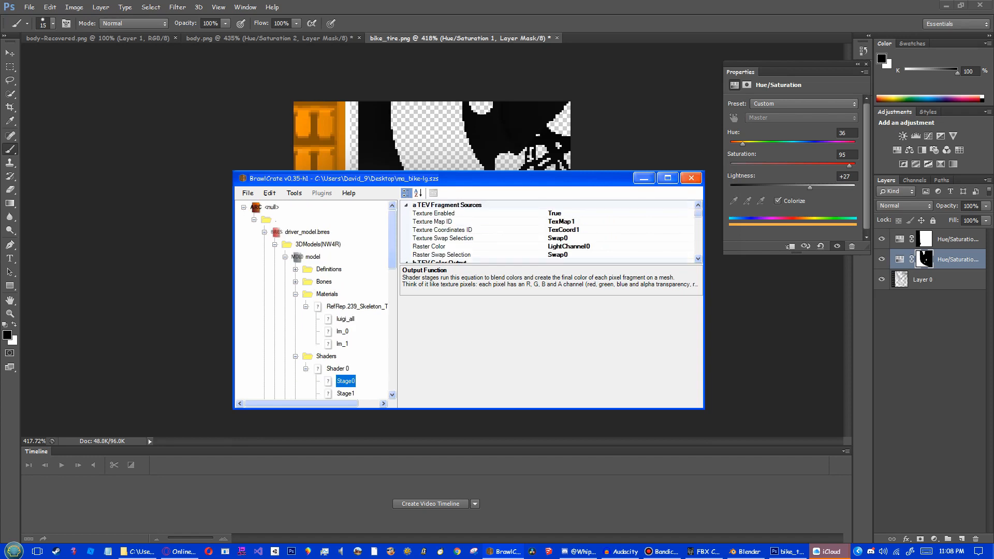
Step: Check the skeleton driver model's preview and save the ma_bike-lg.szs archive
click(313, 257)
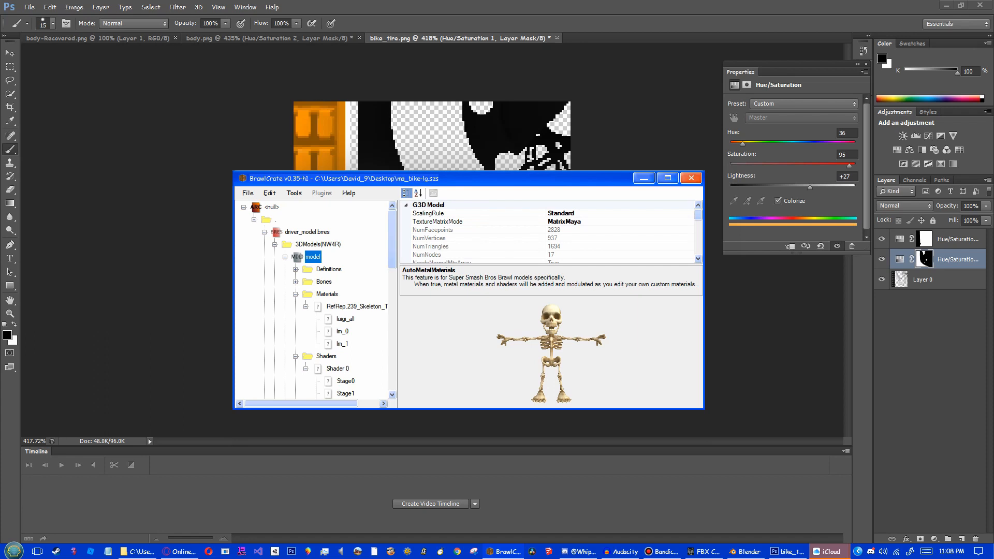
click(248, 193)
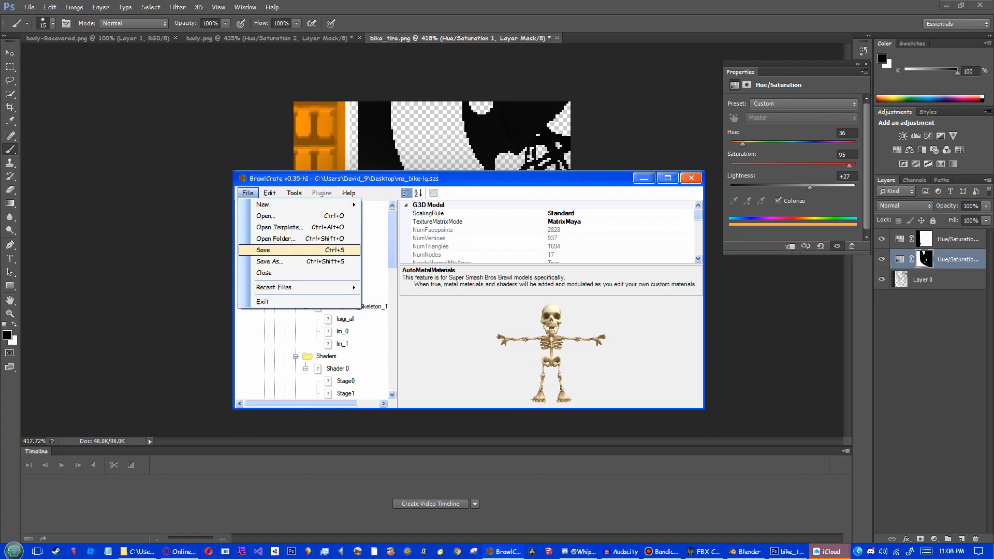
key(Return)
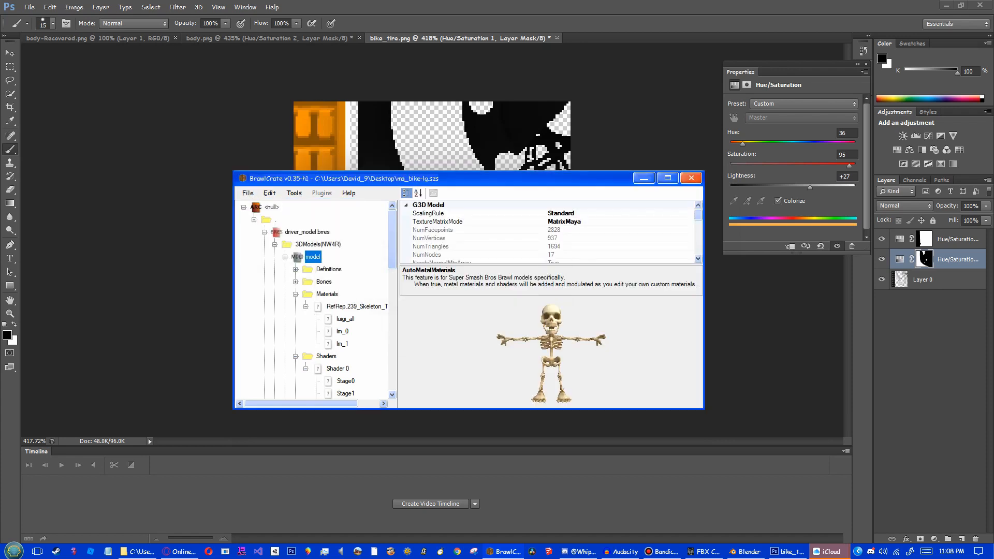
Step: Minimise BrawlCrate and Photoshop to reach the desktop, and close the iCloud sign-in prompt
click(644, 178)
click(946, 5)
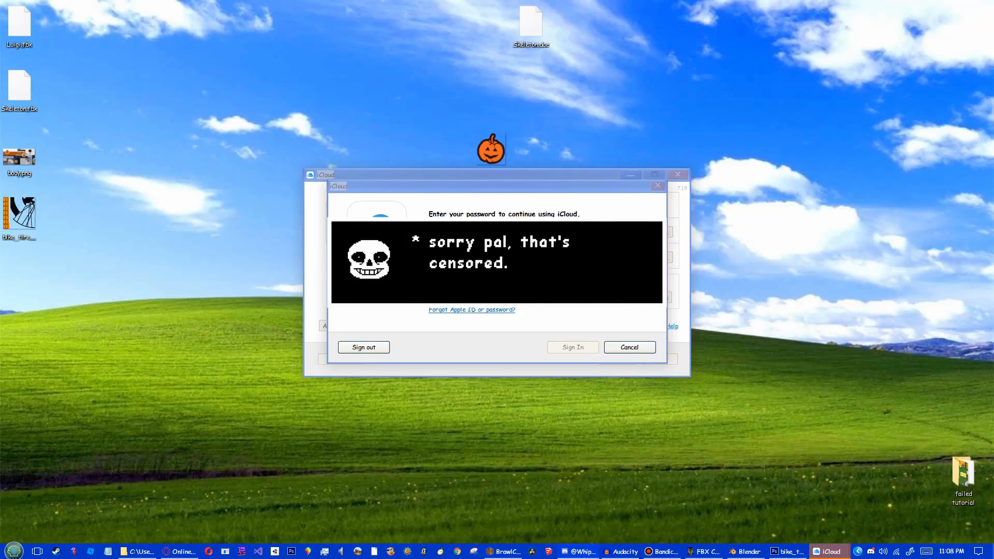
key(alt+F4)
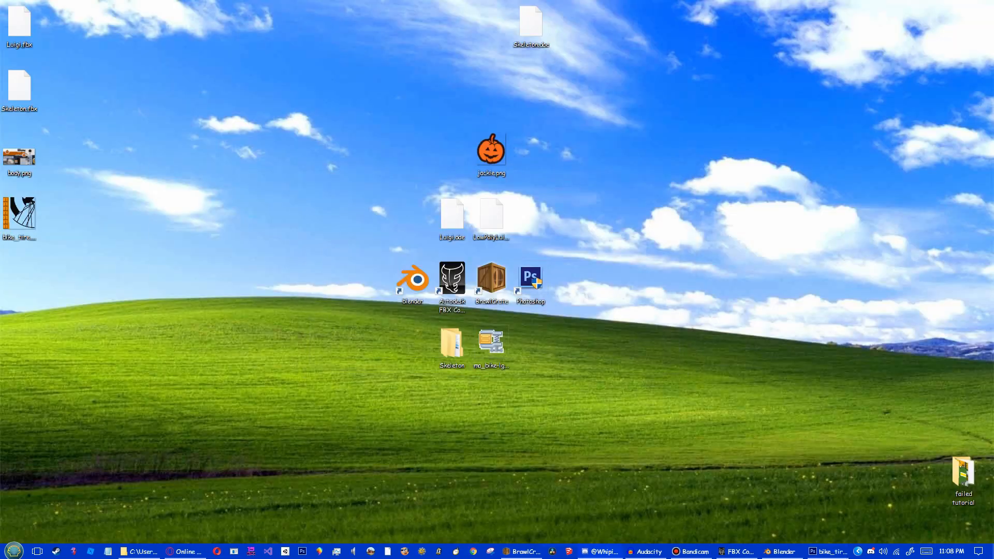
Step: Create a new folder named My Stuff on the desktop
click(491, 346)
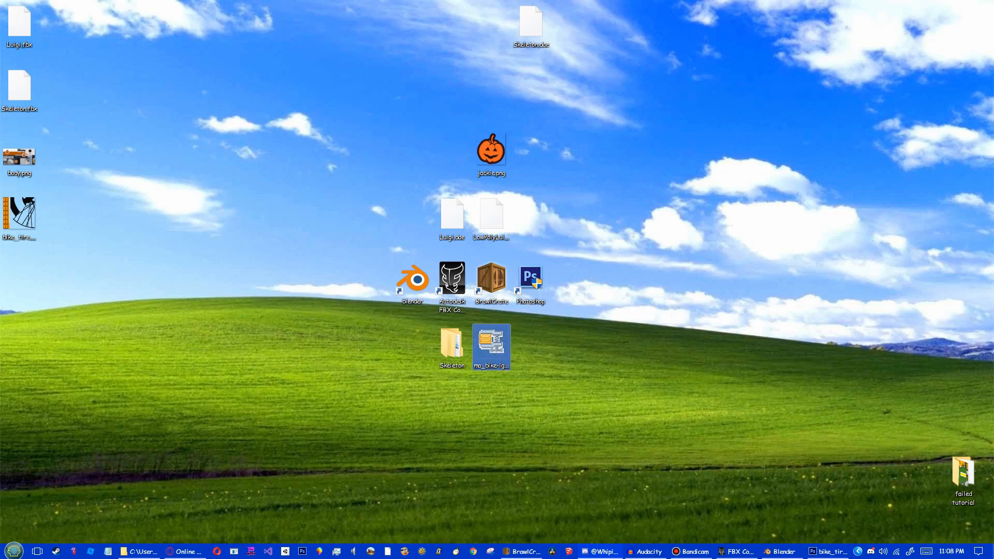
right_click(334, 264)
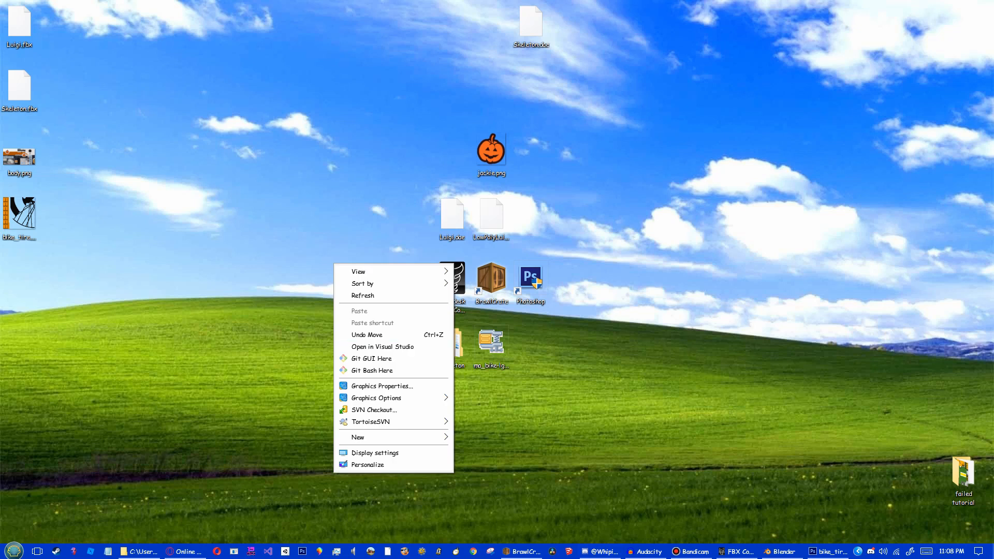
mouse_move(362, 437)
click(478, 438)
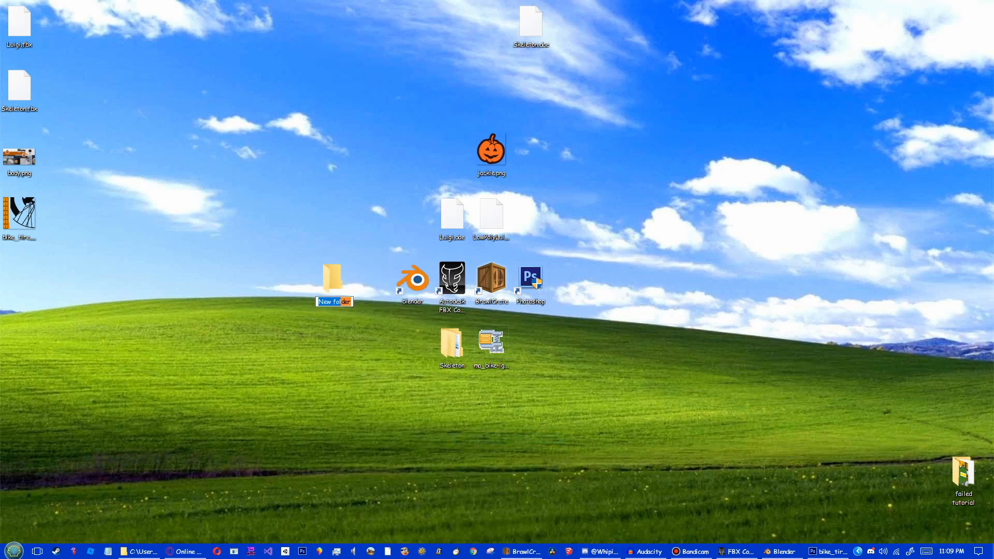
text(My Stuff)
key(Return)
Step: Select the ma_bike-lg.szs archive on the desktop
click(489, 343)
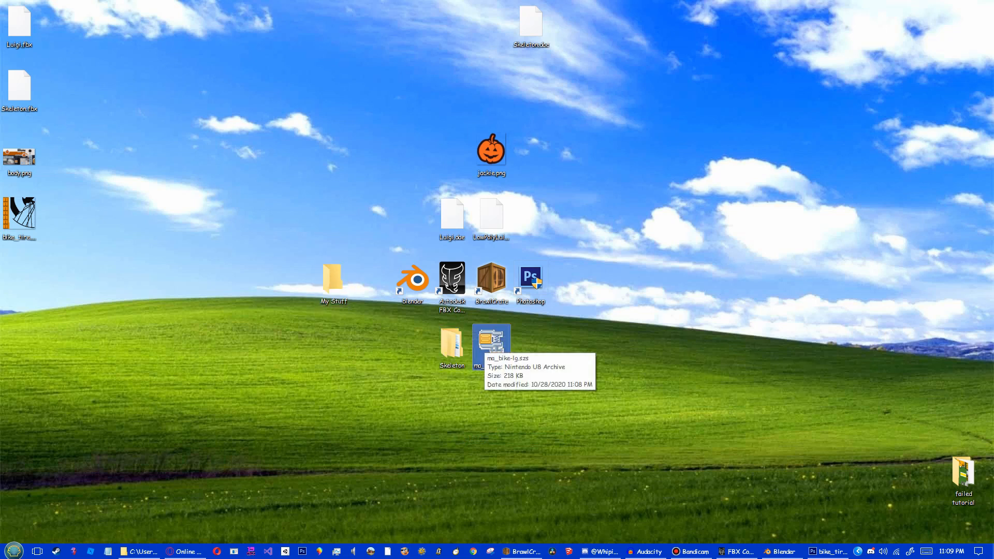
mouse_move(489, 342)
mouse_down()
mouse_move(356, 323)
mouse_move(334, 280)
mouse_move(482, 350)
mouse_up()
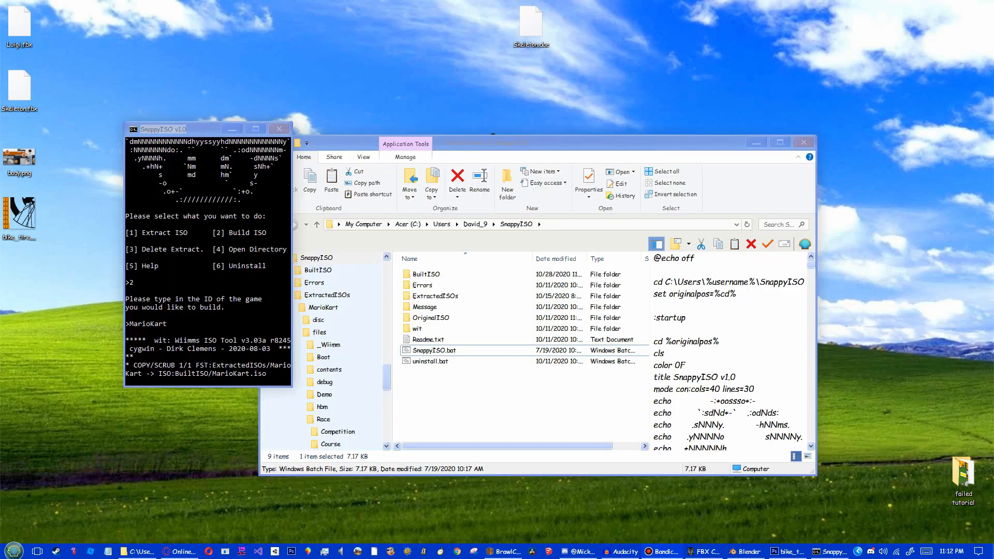
Step: Switch to BrawlCrate, export the skeleton driver model under the name Skeleton, and start the Replace command on that model
click(503, 551)
click(503, 551)
click(503, 551)
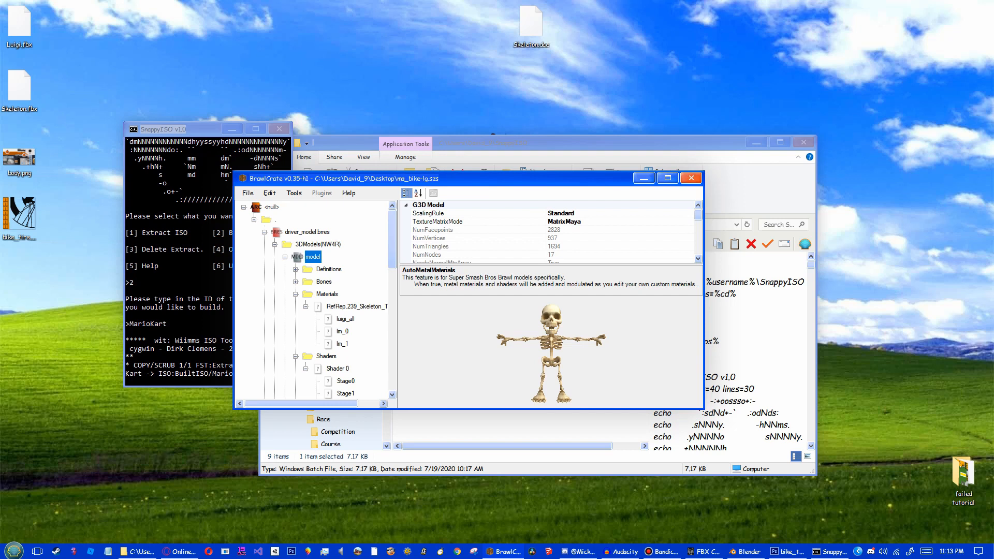
right_click(311, 257)
click(332, 277)
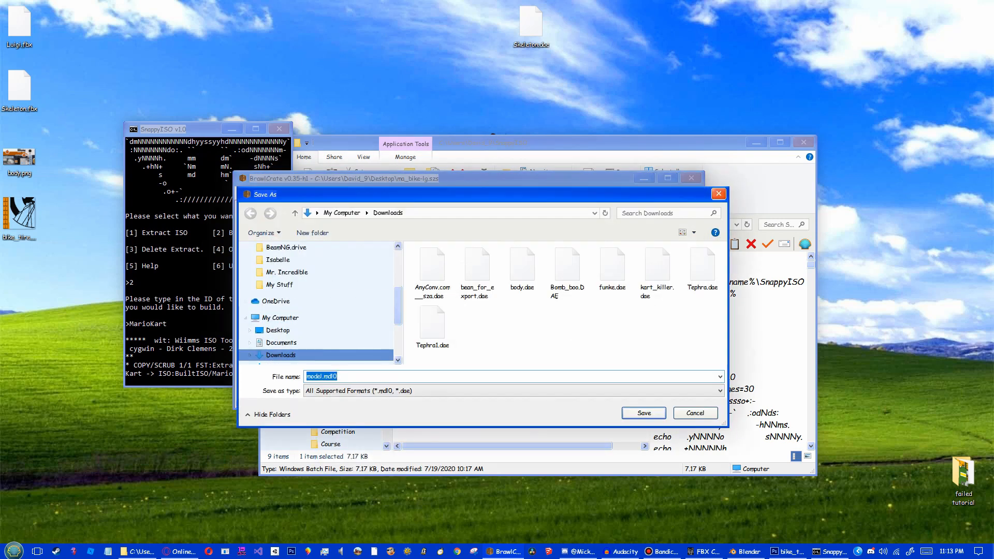
click(328, 377)
key(Left)
key(Left)
key(Left)
key(Left)
key(ctrl+BackSpace)
text(Skeleton)
key(Return)
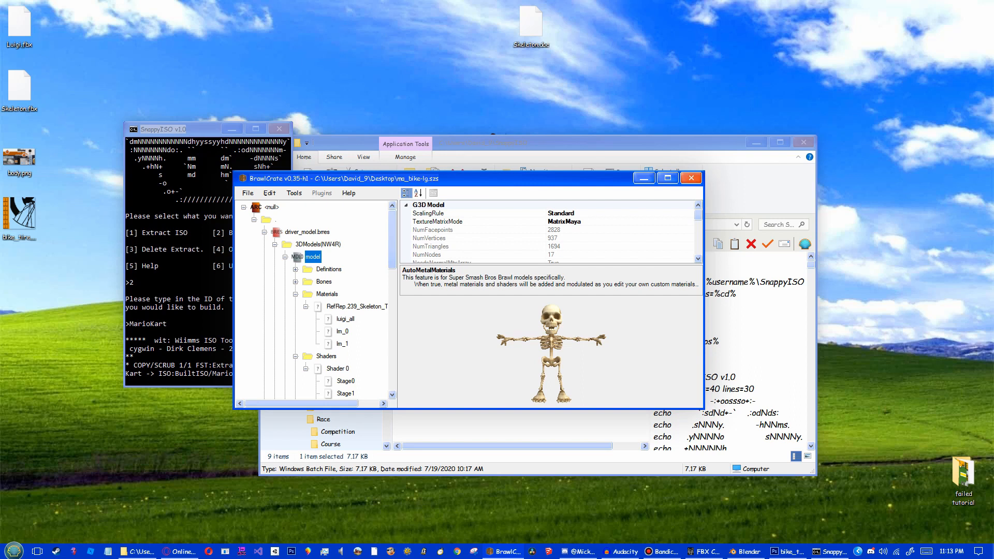
right_click(313, 256)
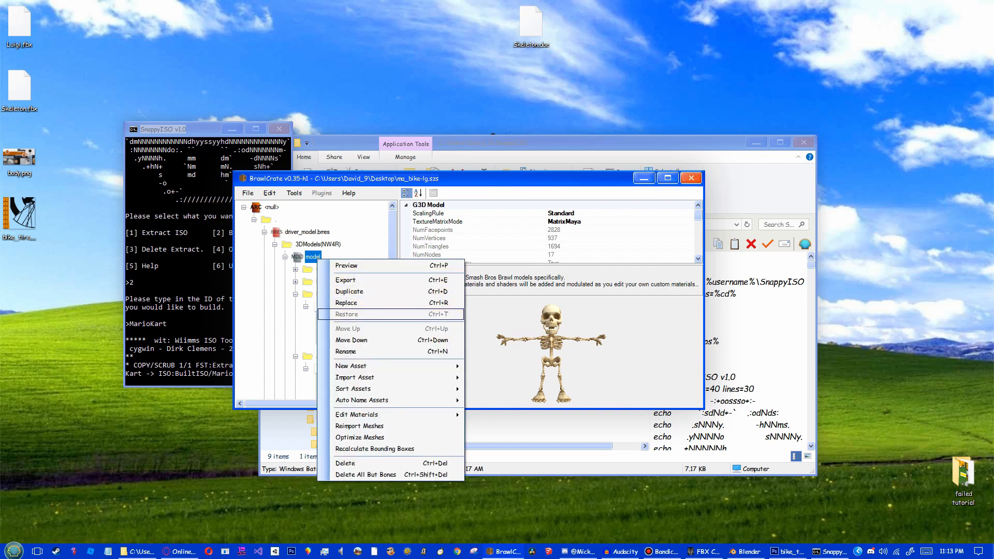
click(346, 303)
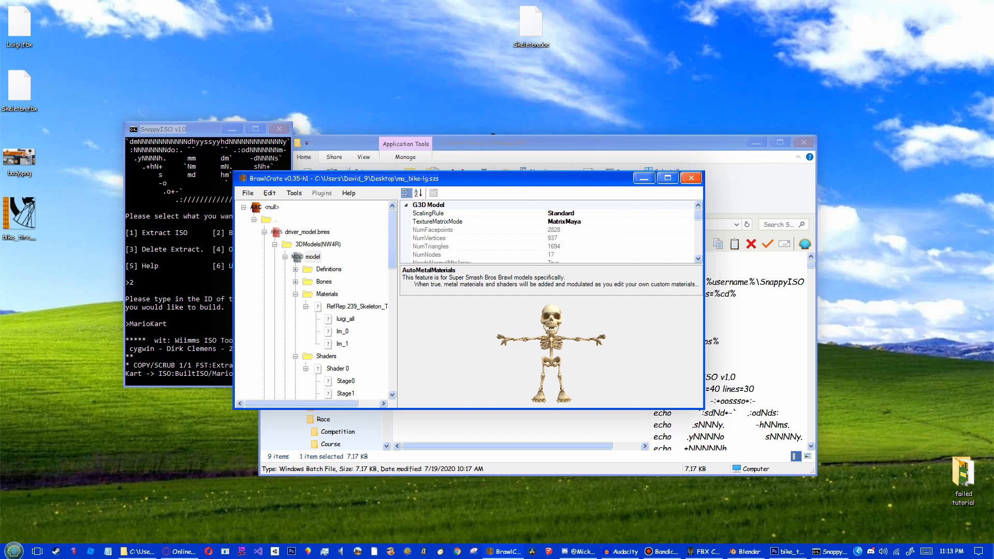
Step: Preview the low-detail model_lod in driver_model.brres and expand its contents
scroll(313, 300, down, 5)
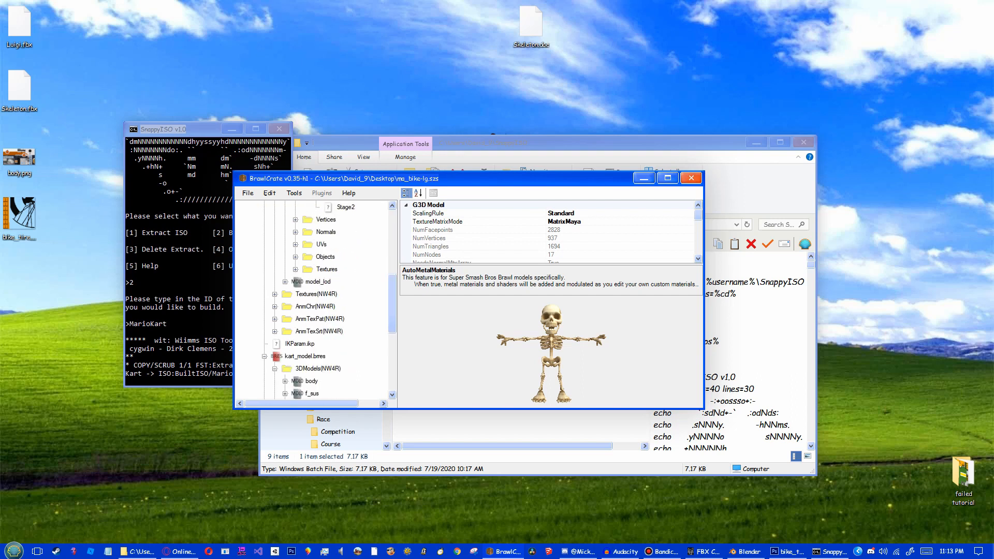
click(317, 282)
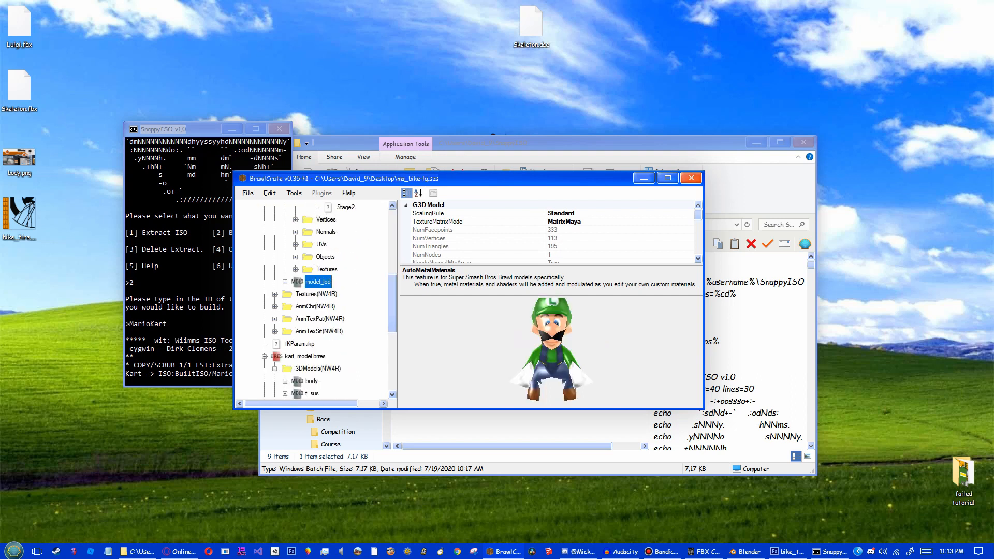
scroll(313, 300, down, 2)
scroll(313, 300, up, 2)
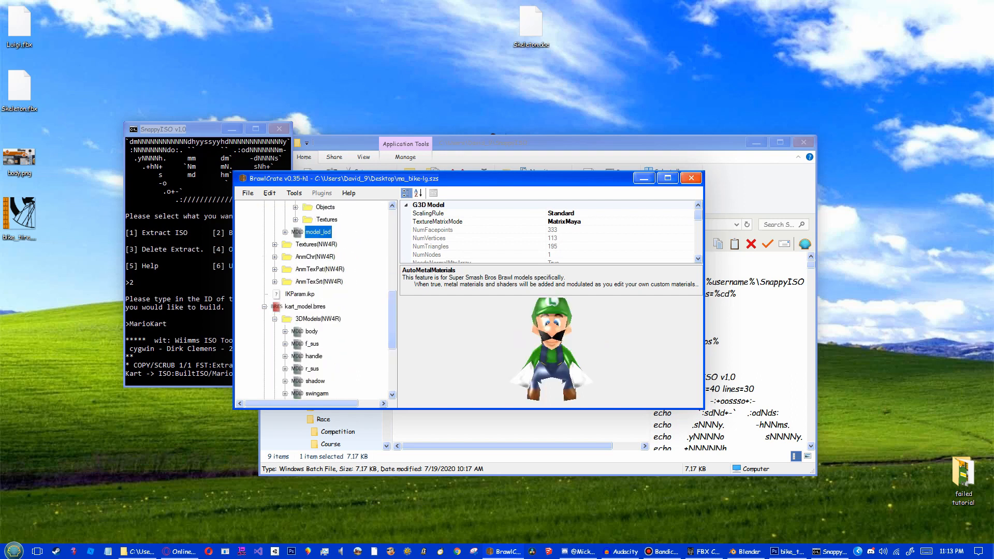
key(Right)
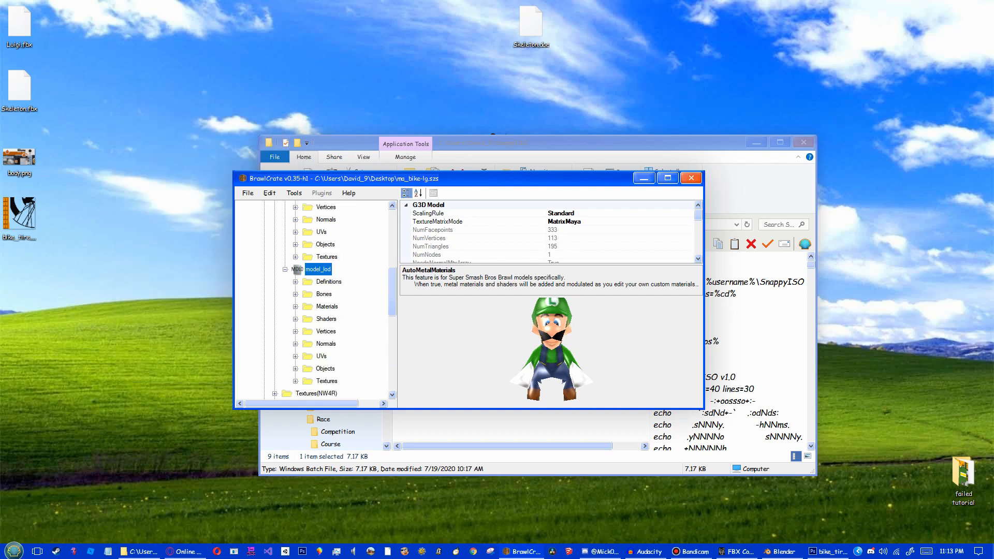
Step: Rename the luigi_tx_64 texture reference in model_lod's luigi_all_tx material to luigi_all
click(295, 306)
click(305, 318)
click(346, 331)
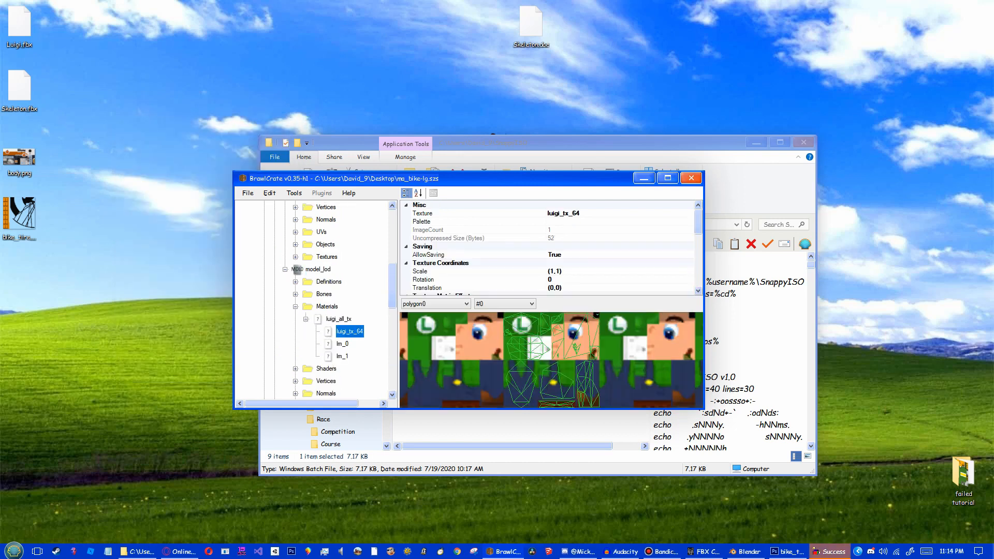
right_click(345, 331)
click(371, 409)
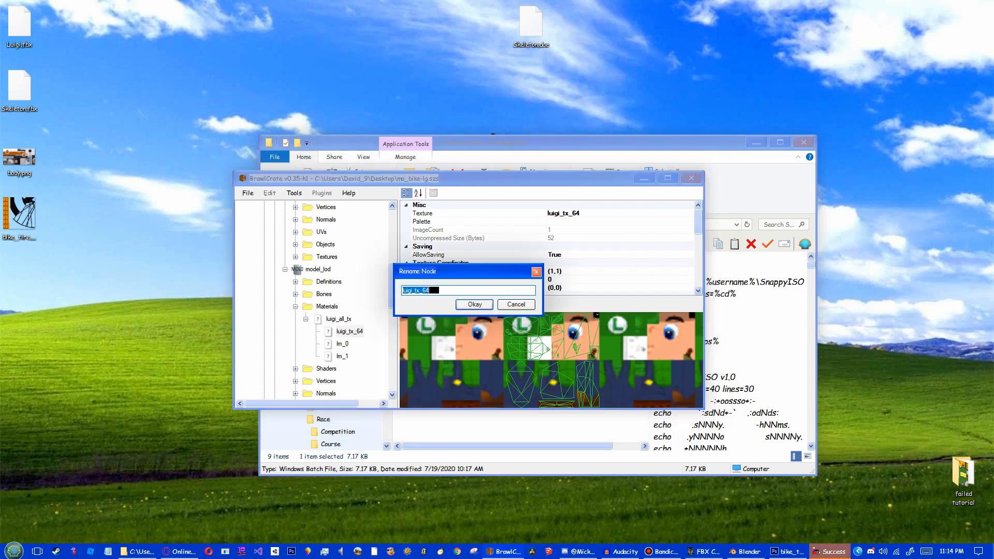
text(lughi)
key(BackSpace)
key(BackSpace)
key(BackSpace)
text(igi)
key(BackSpace)
key(BackSpace)
key(BackSpace)
key(BackSpace)
key(BackSpace)
text(o)
key(BackSpace)
text(igi_all)
key(Return)
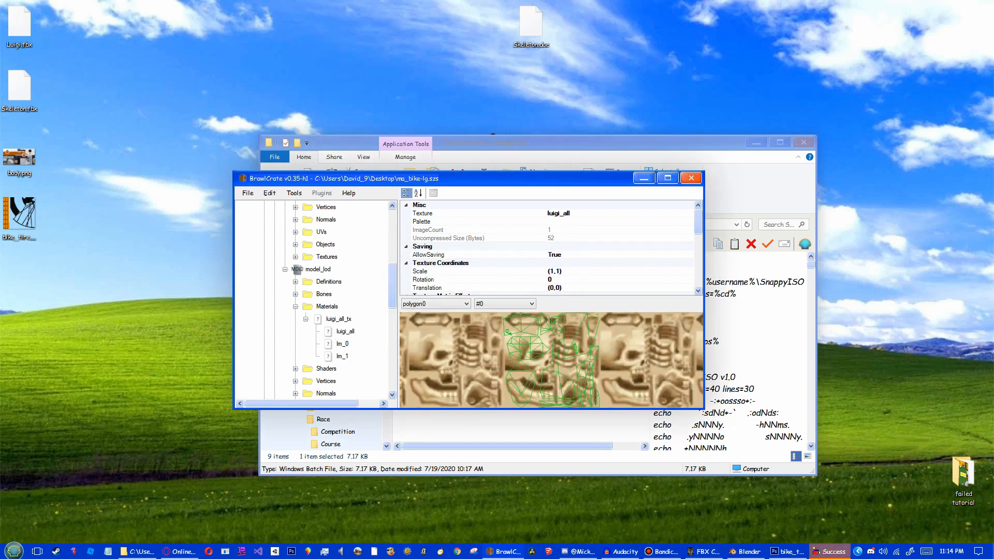
Step: Check the retextured model_lod in the preview from several angles and bring up the ISO builder's message window
click(298, 269)
right_drag(551, 348, 522, 354)
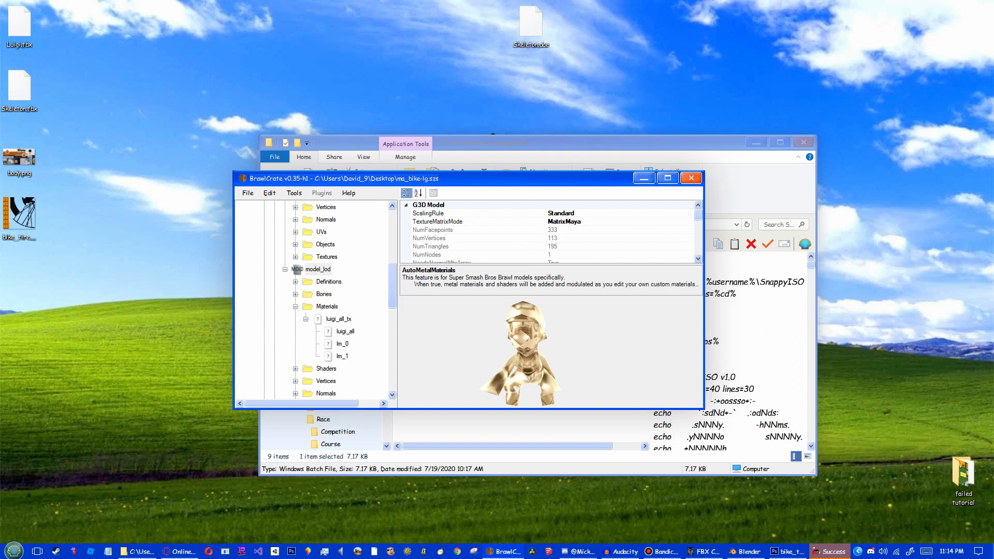
right_drag(522, 354, 532, 350)
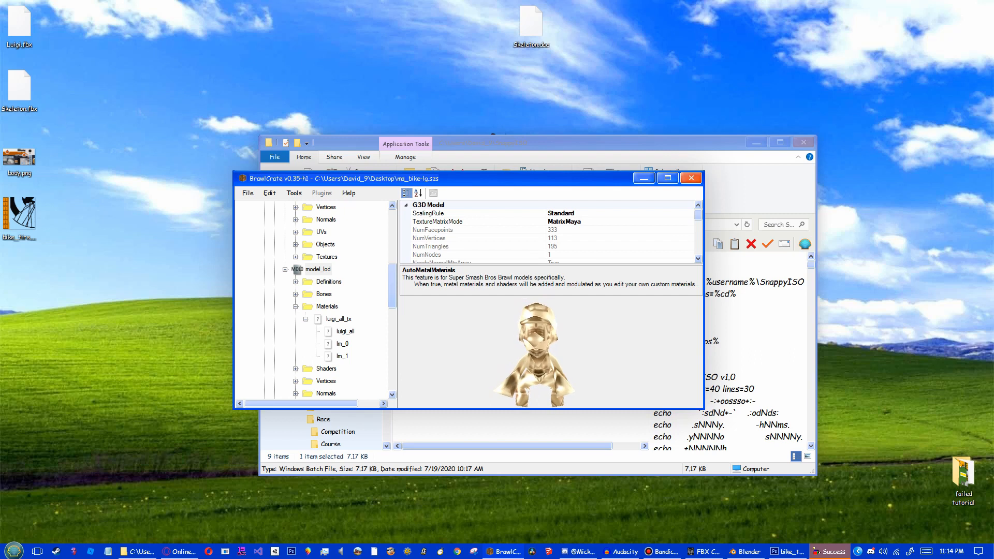
key(Return)
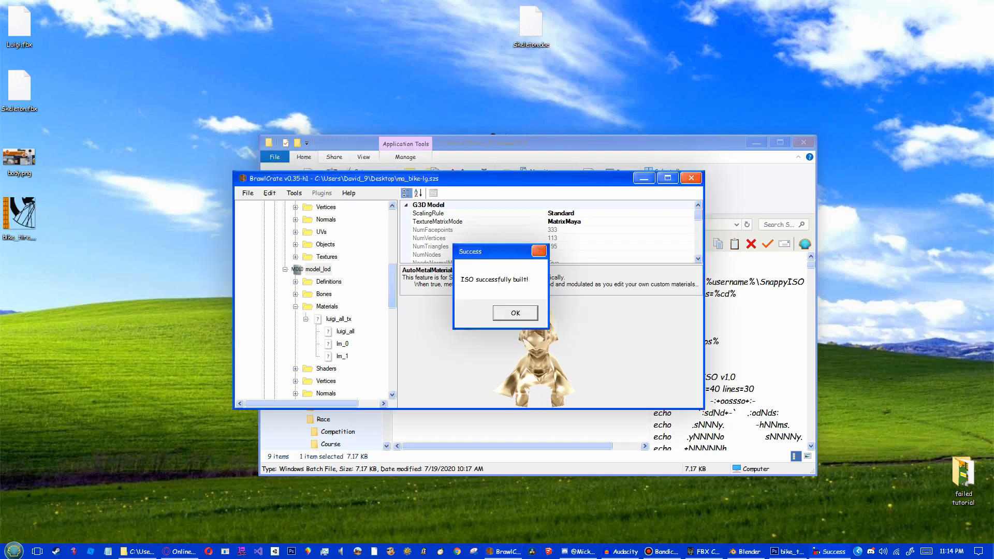